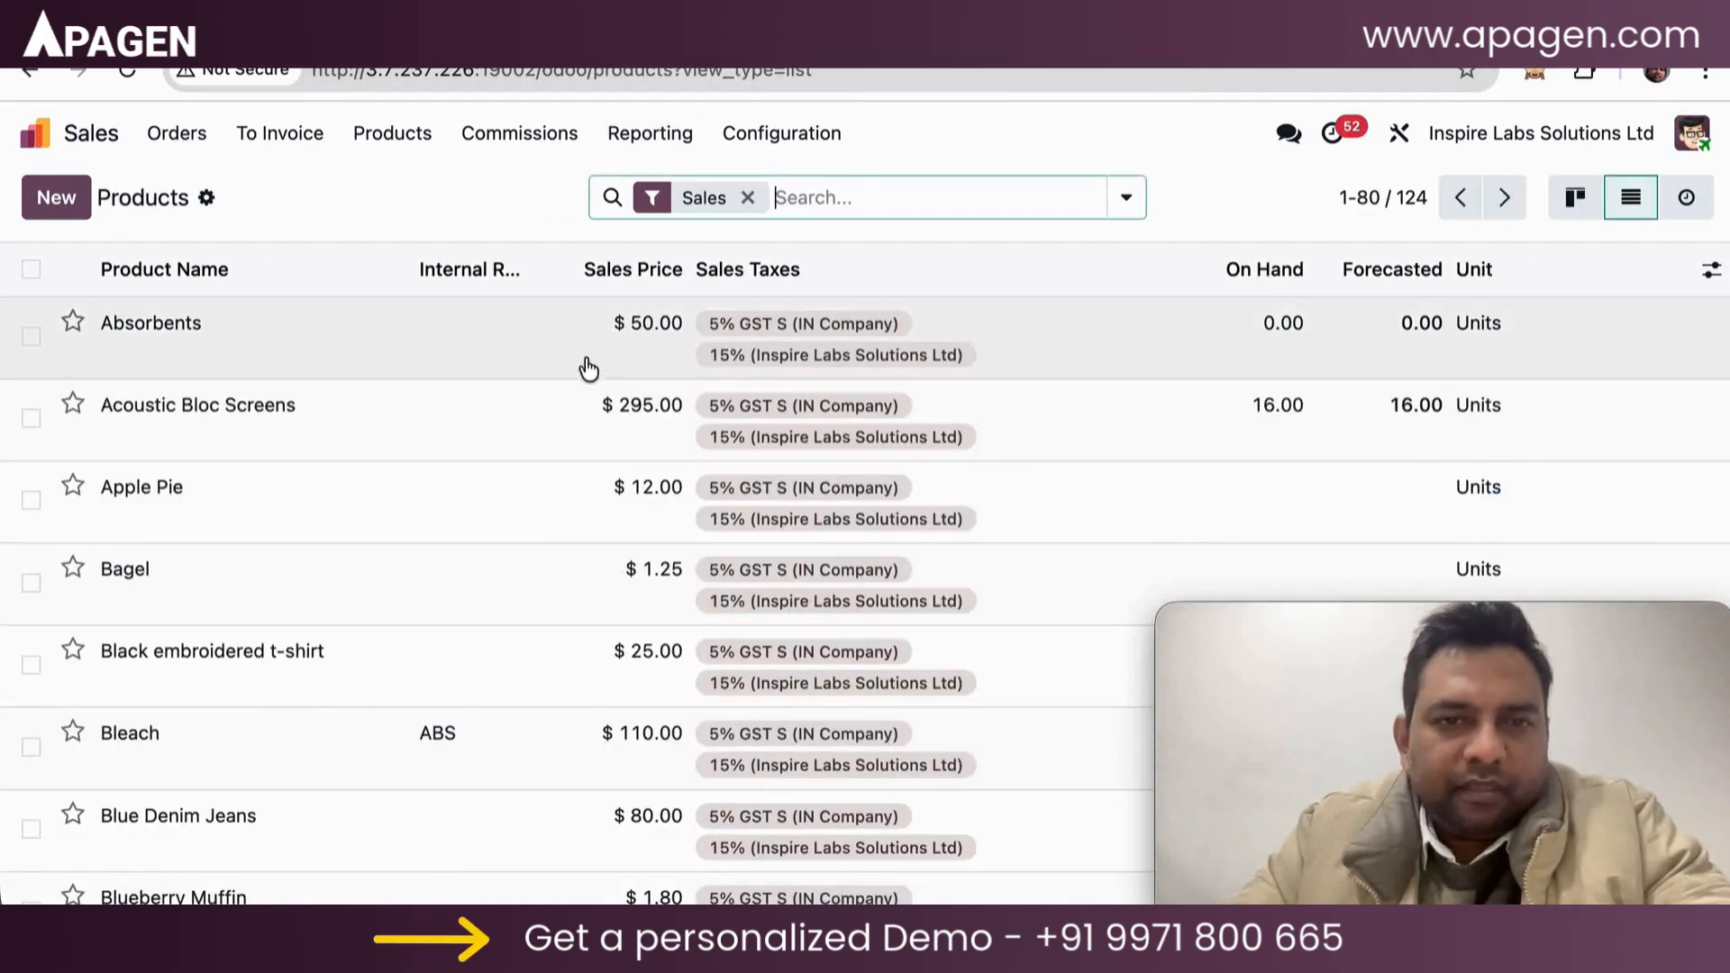
Step: Open the Acoustic Bloc Screens product's forecasted report and examine its stock figures, warehouse choices and replenishment time
left_click(553, 407)
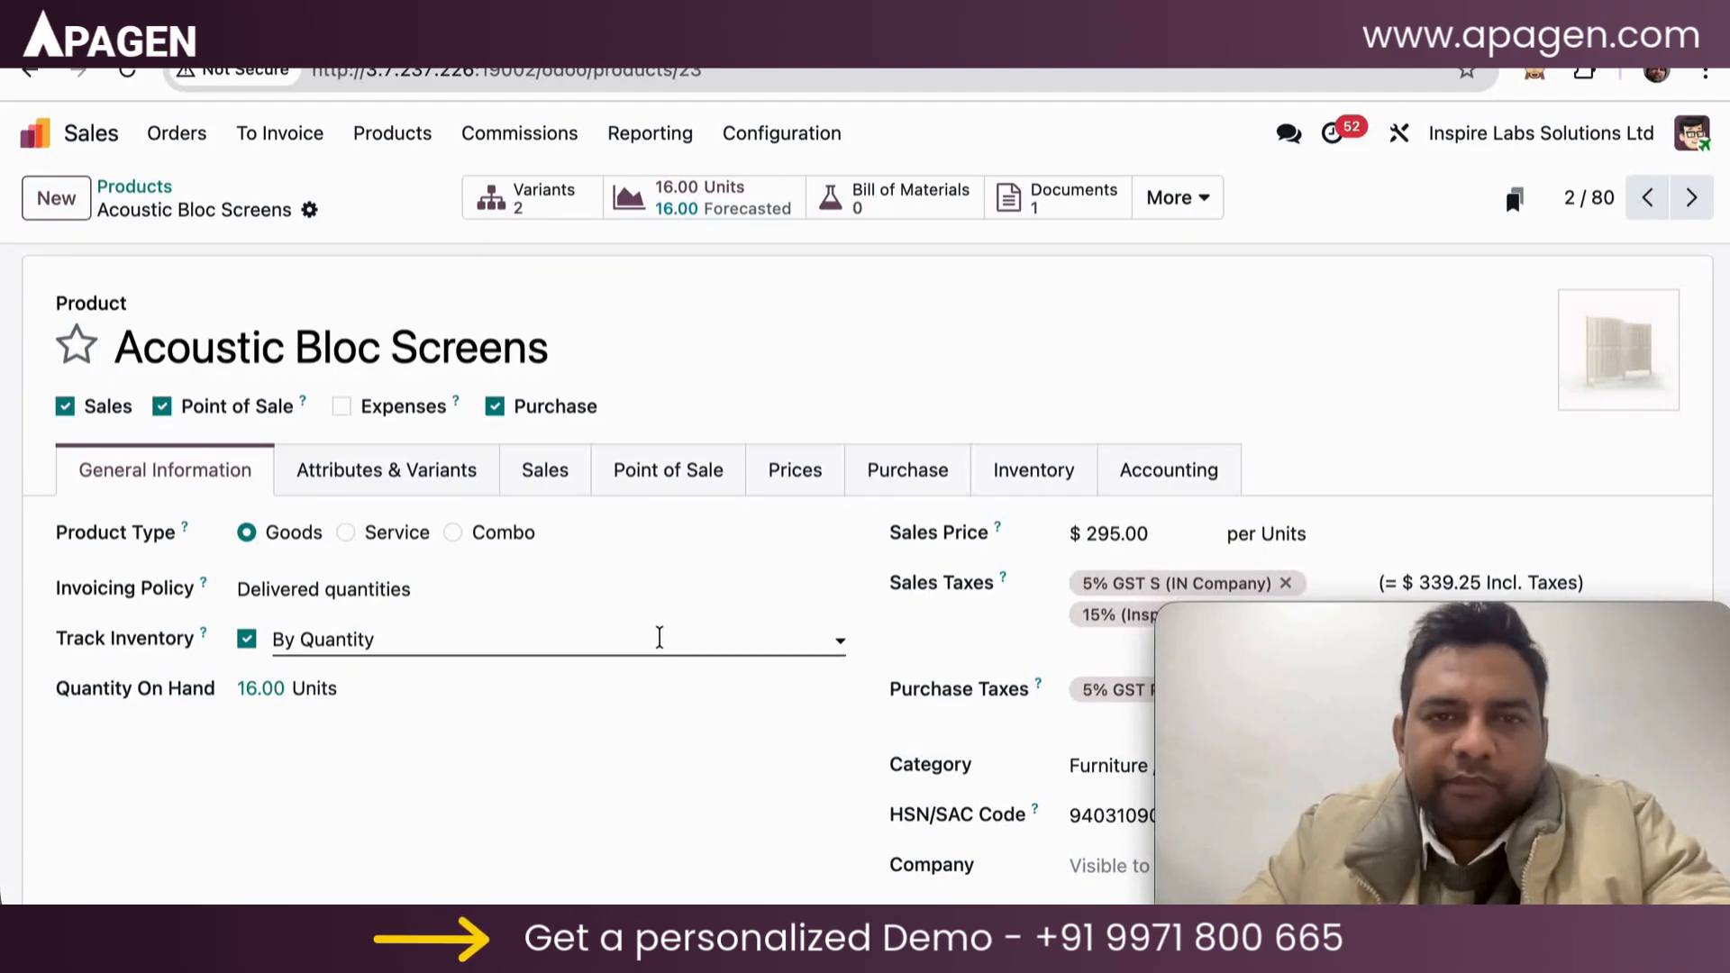
left_click(762, 200)
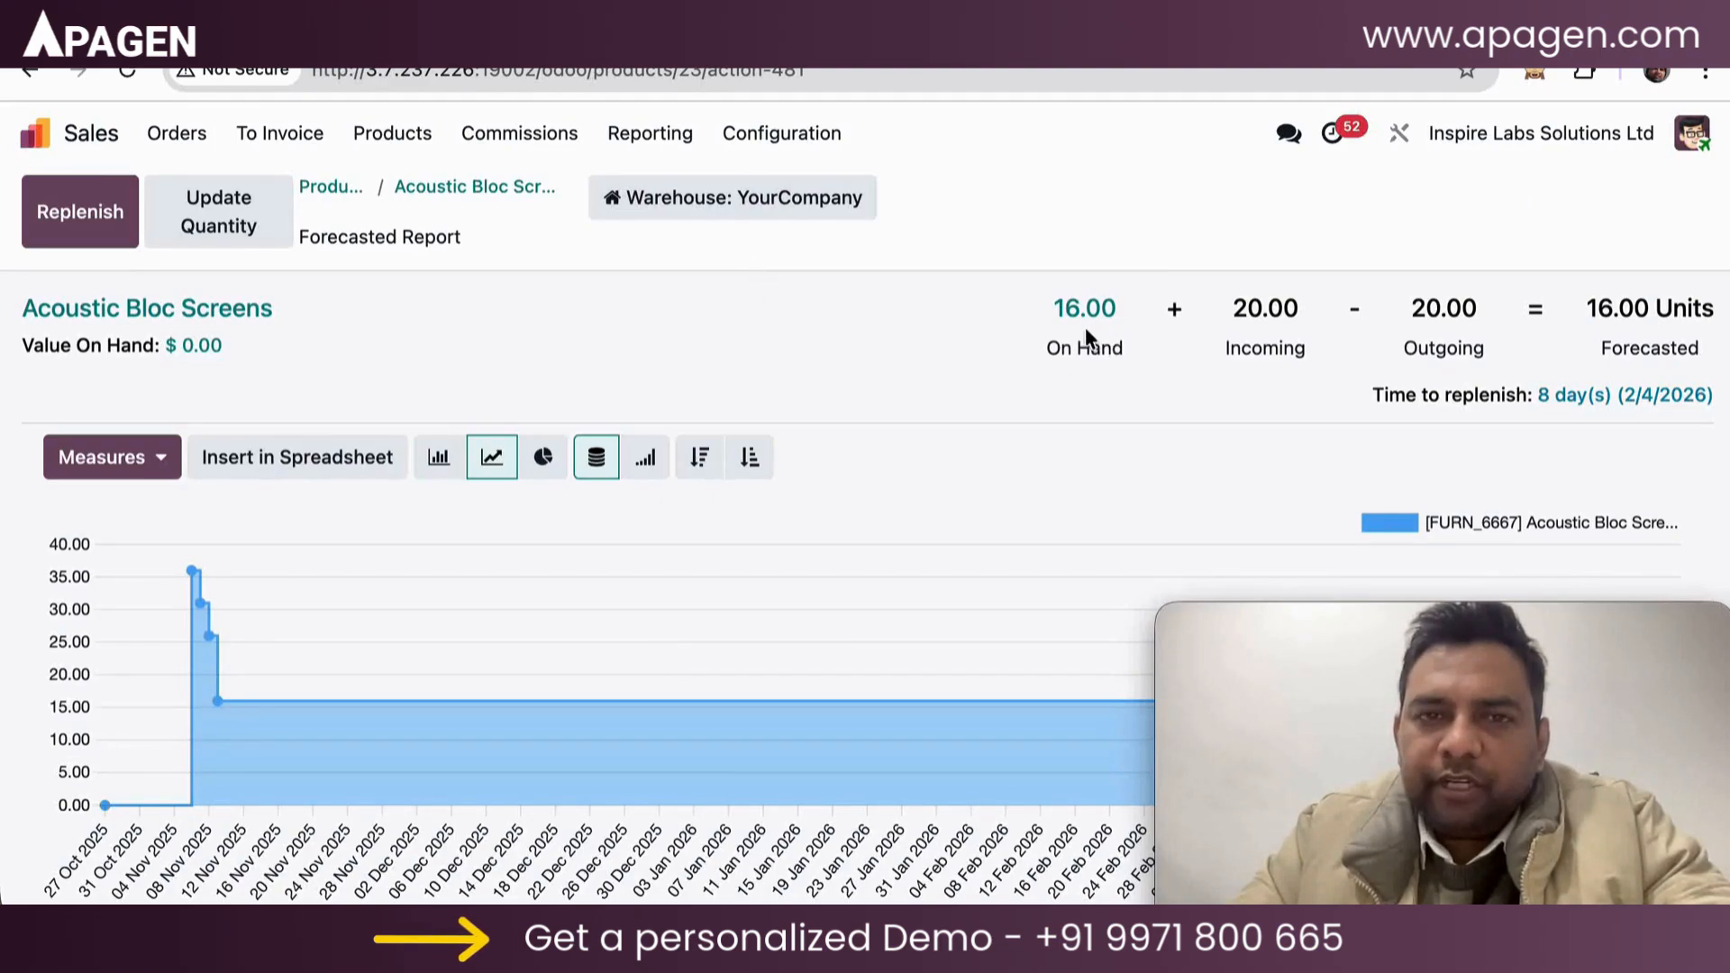
left_click(825, 202)
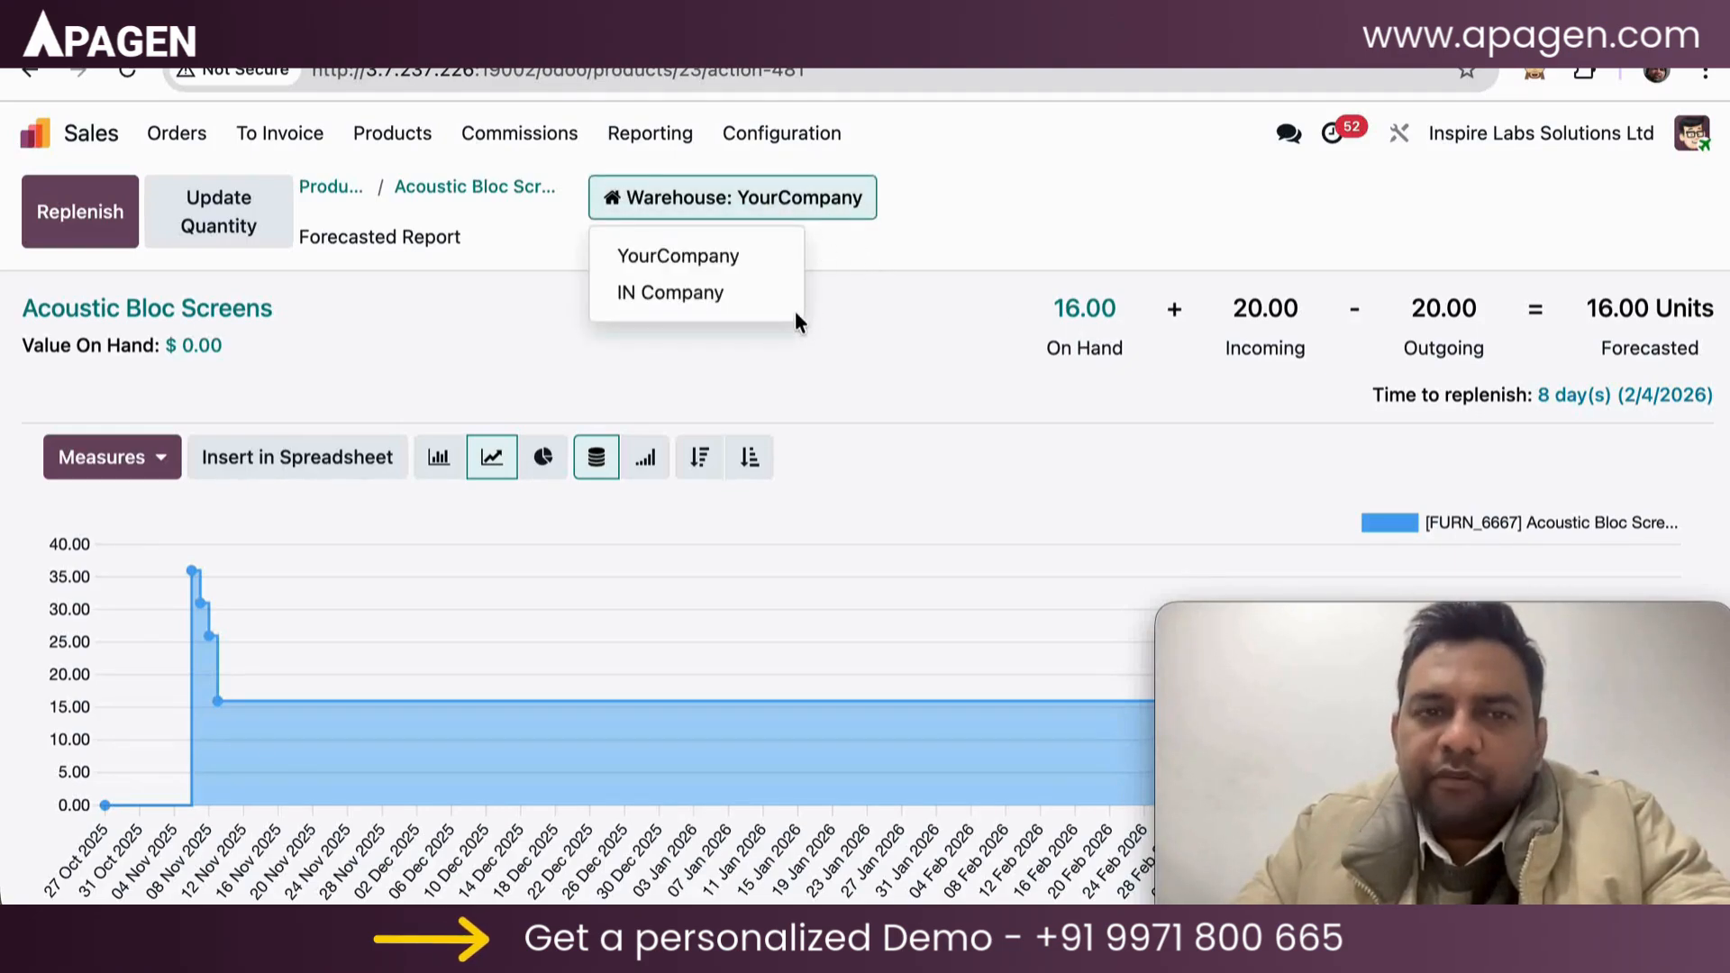
left_click(962, 380)
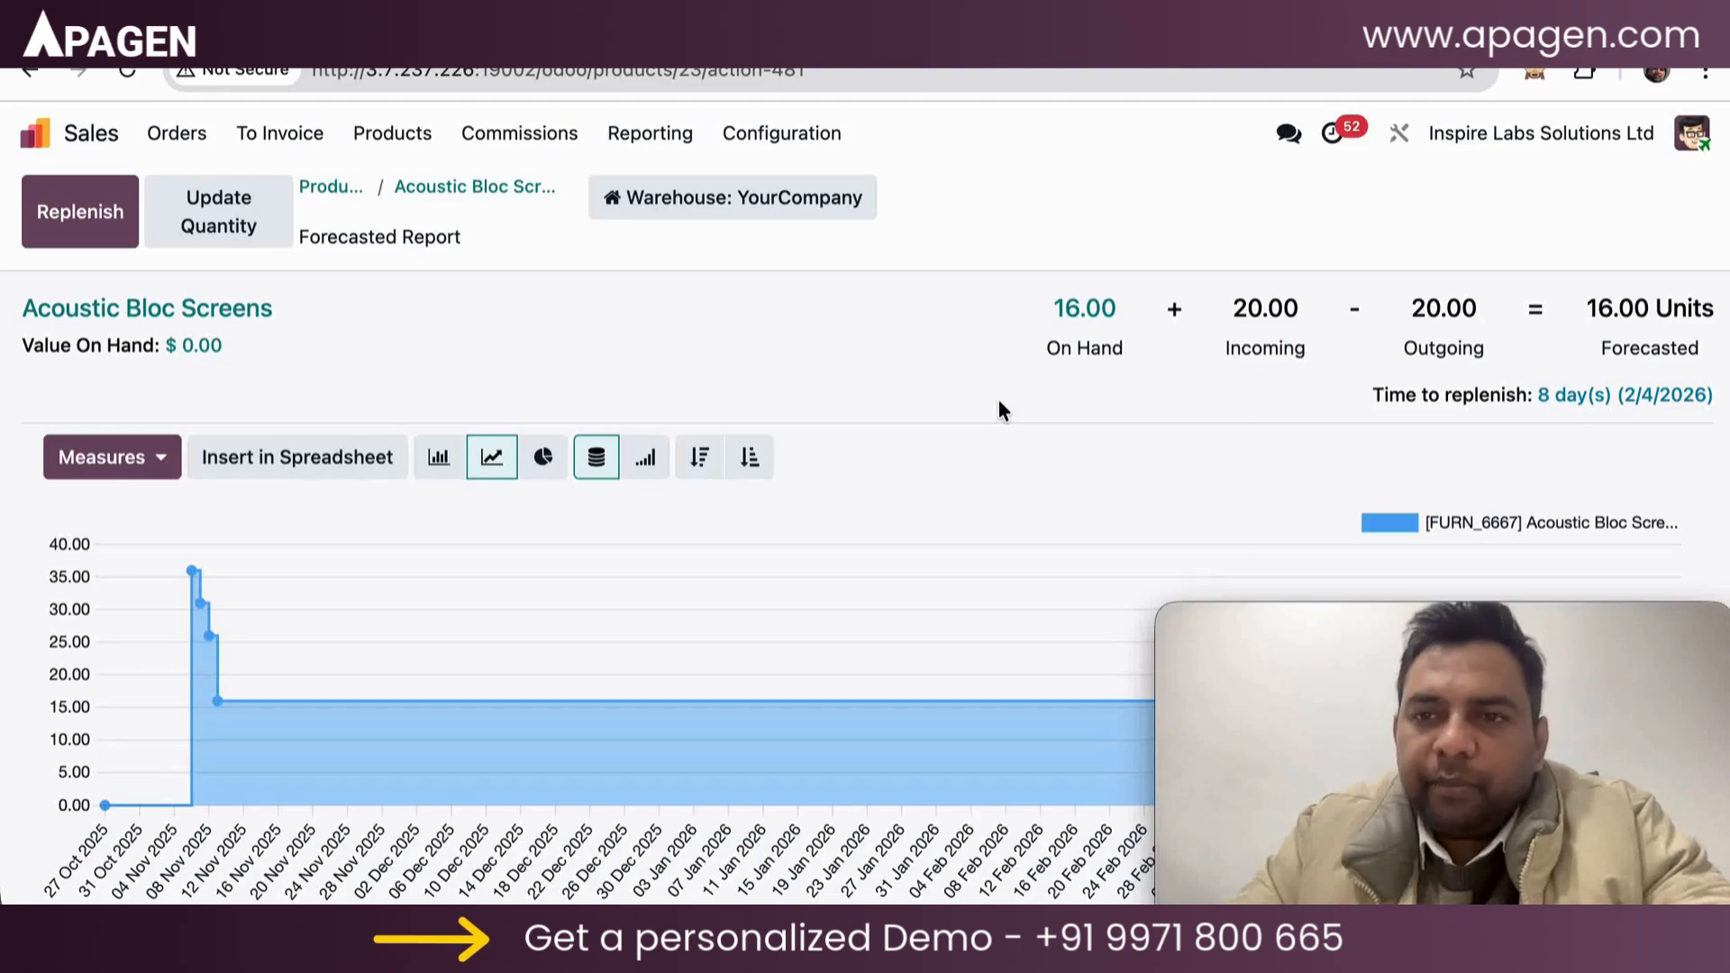
scroll(998, 399, "down", 1)
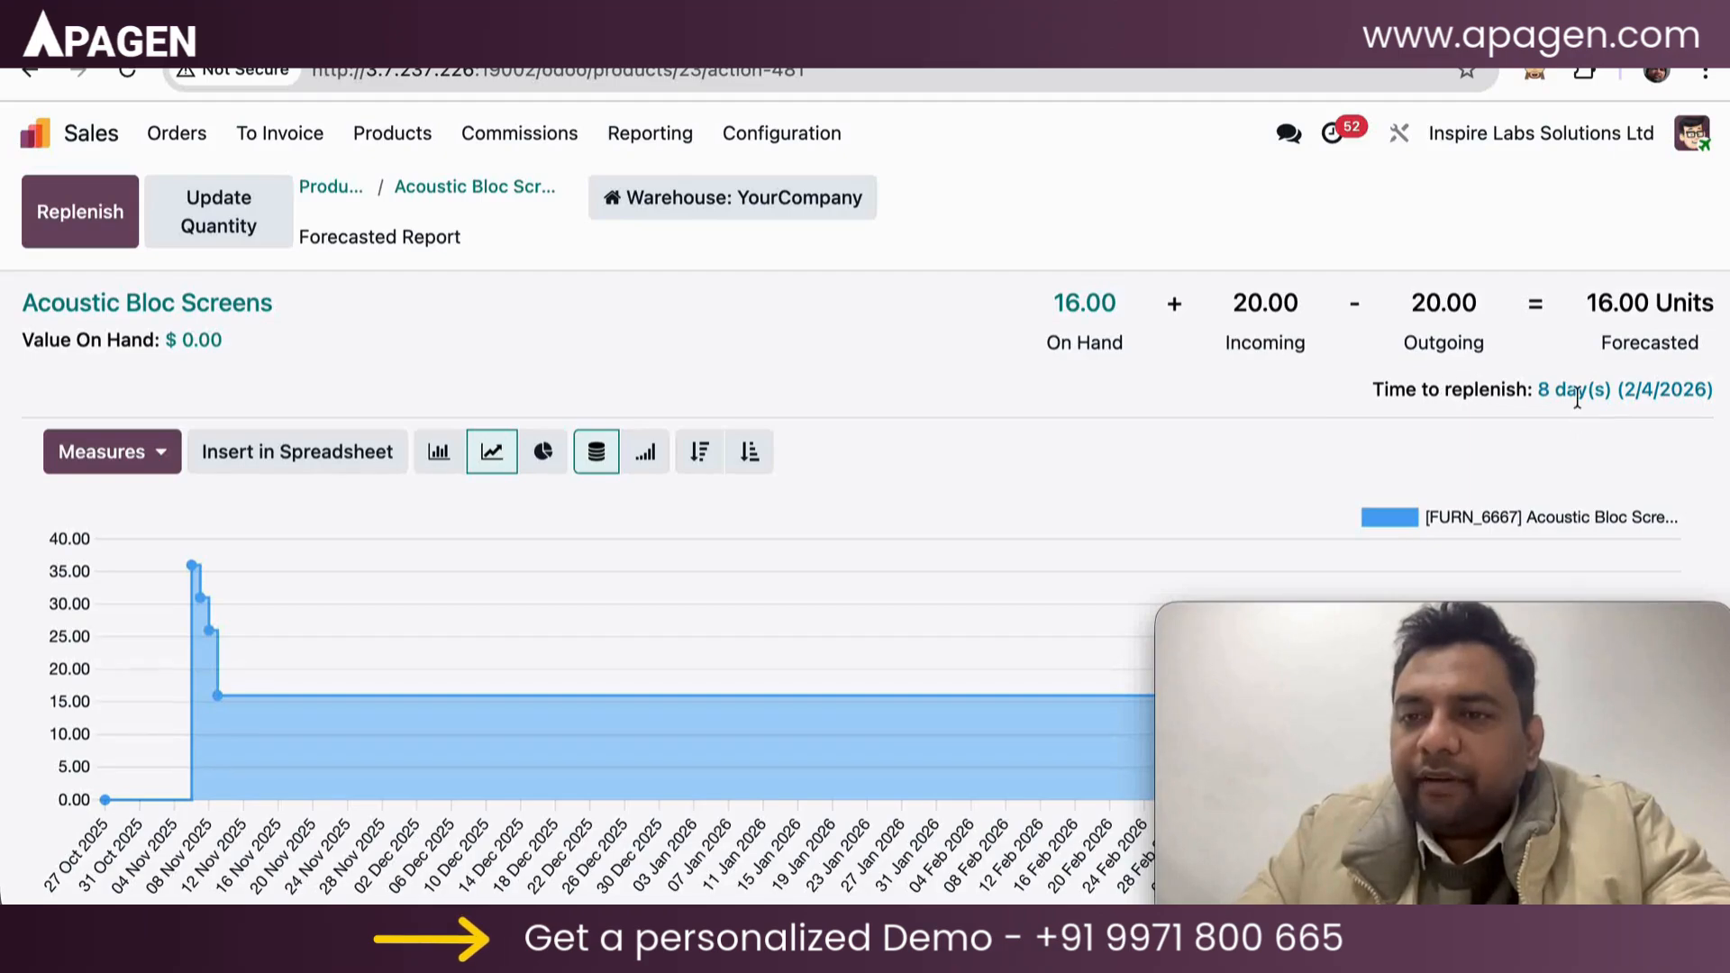
mouse_move(1577, 397)
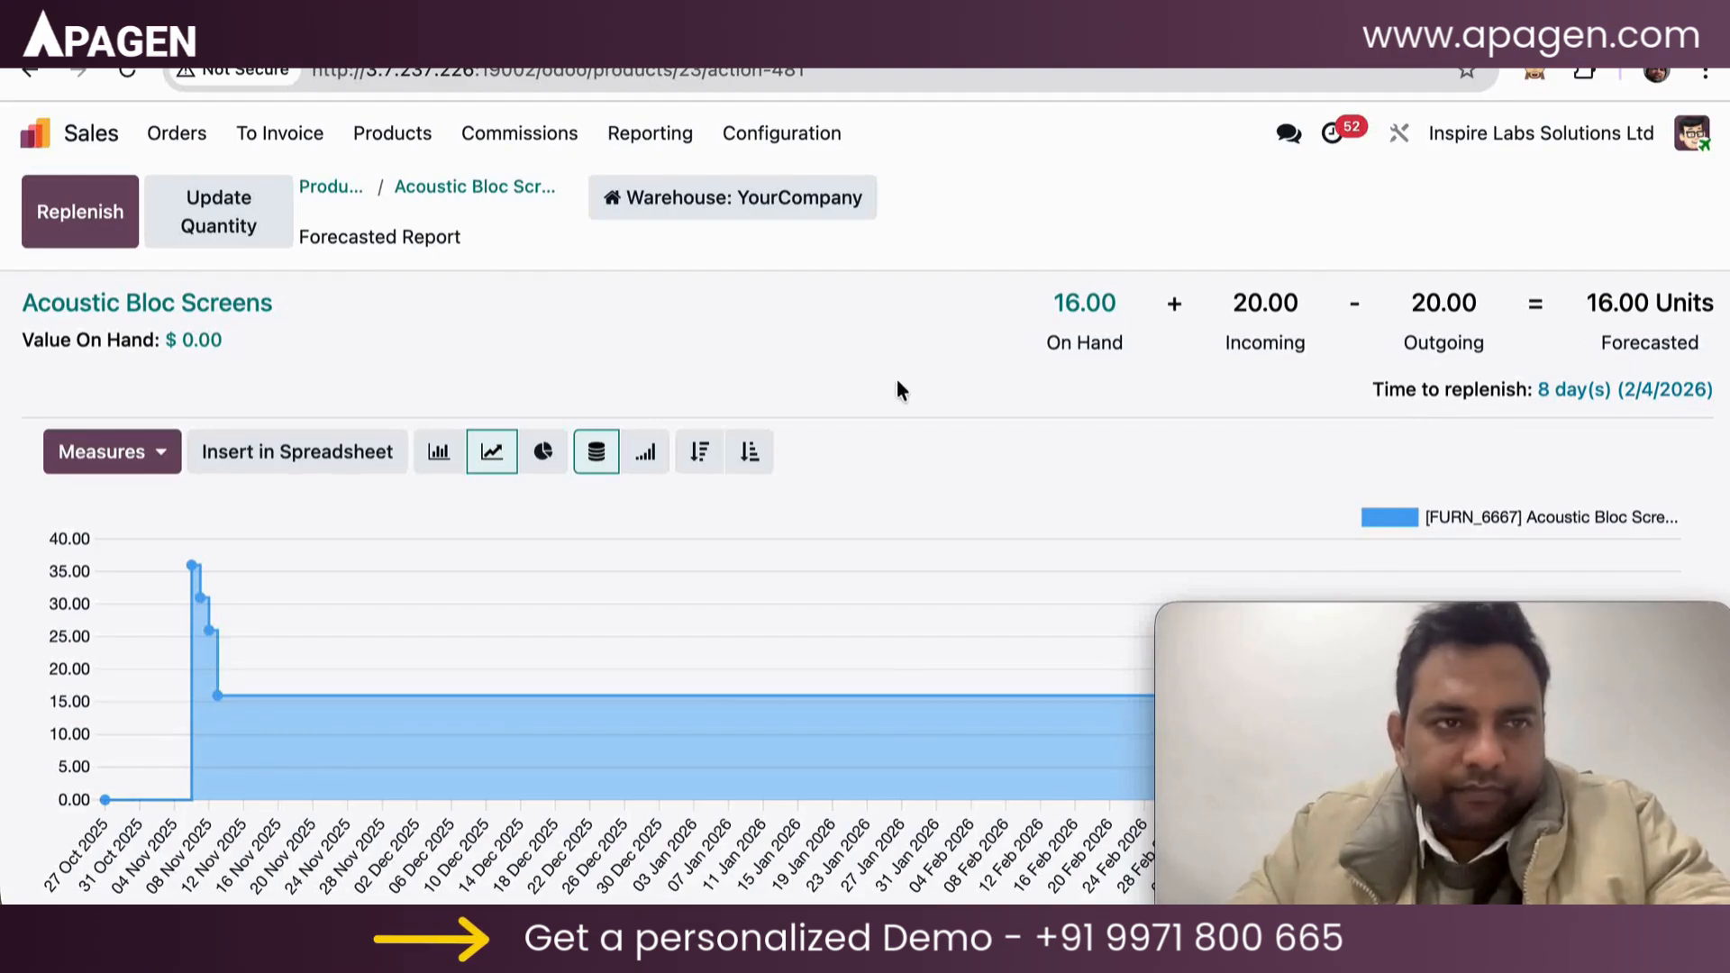
Step: Create a new sales order for the customer Deco Addict
left_click(200, 153)
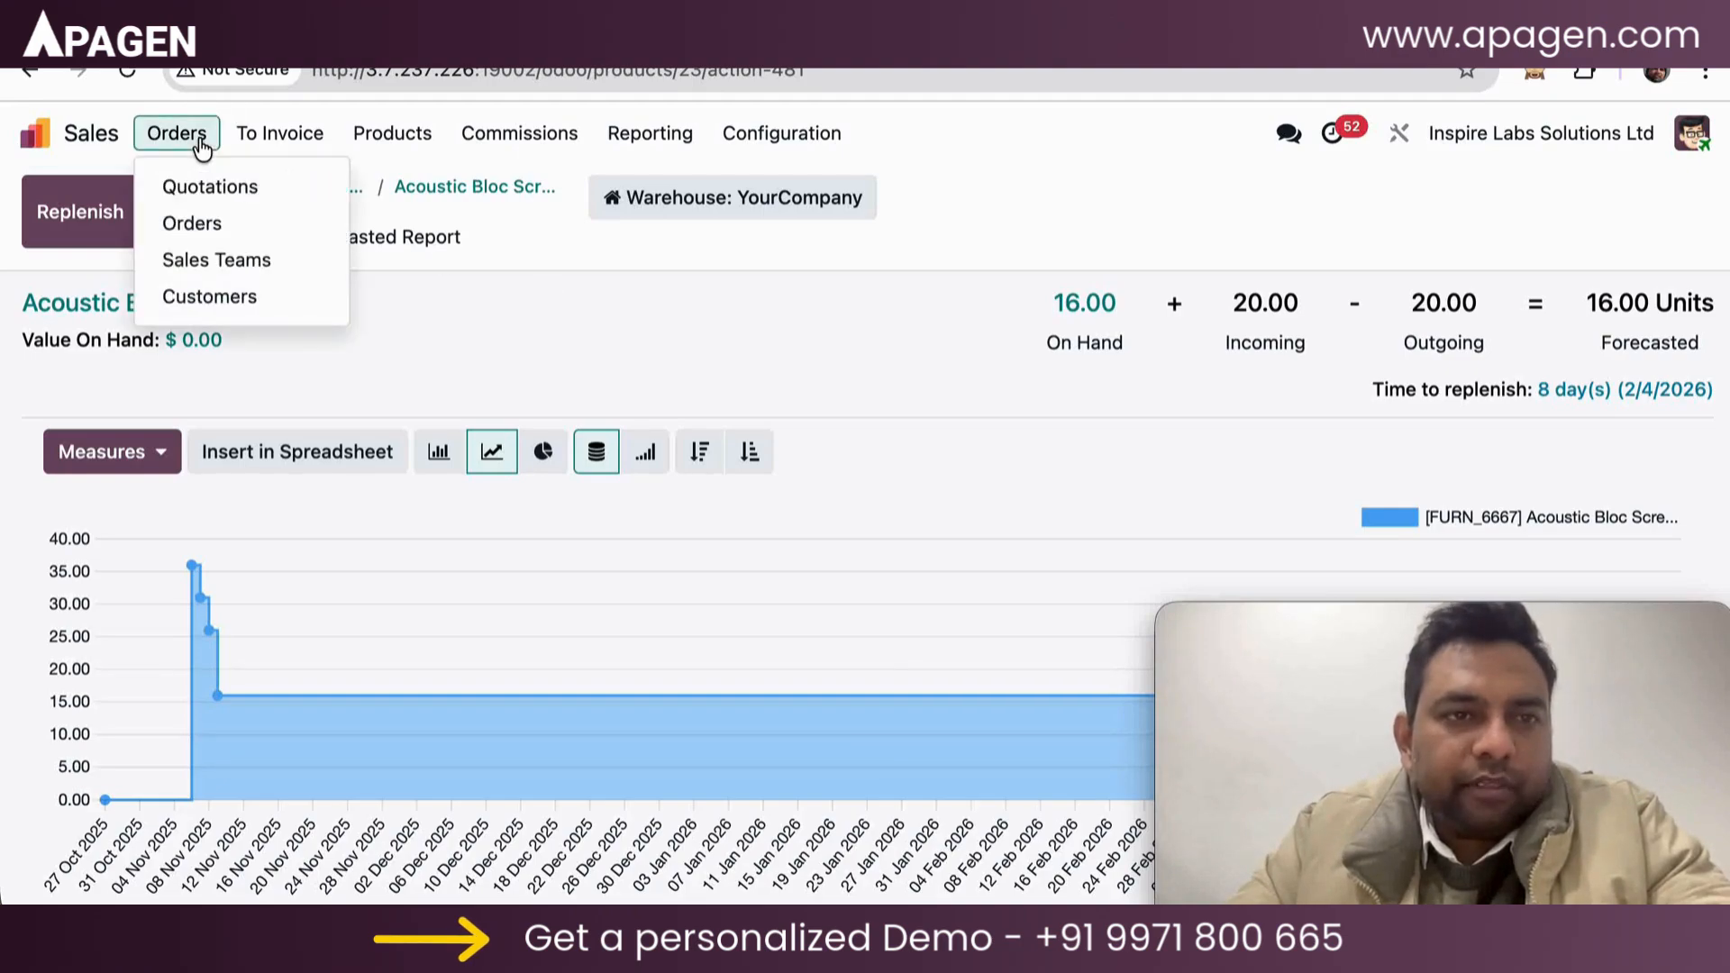
left_click(220, 226)
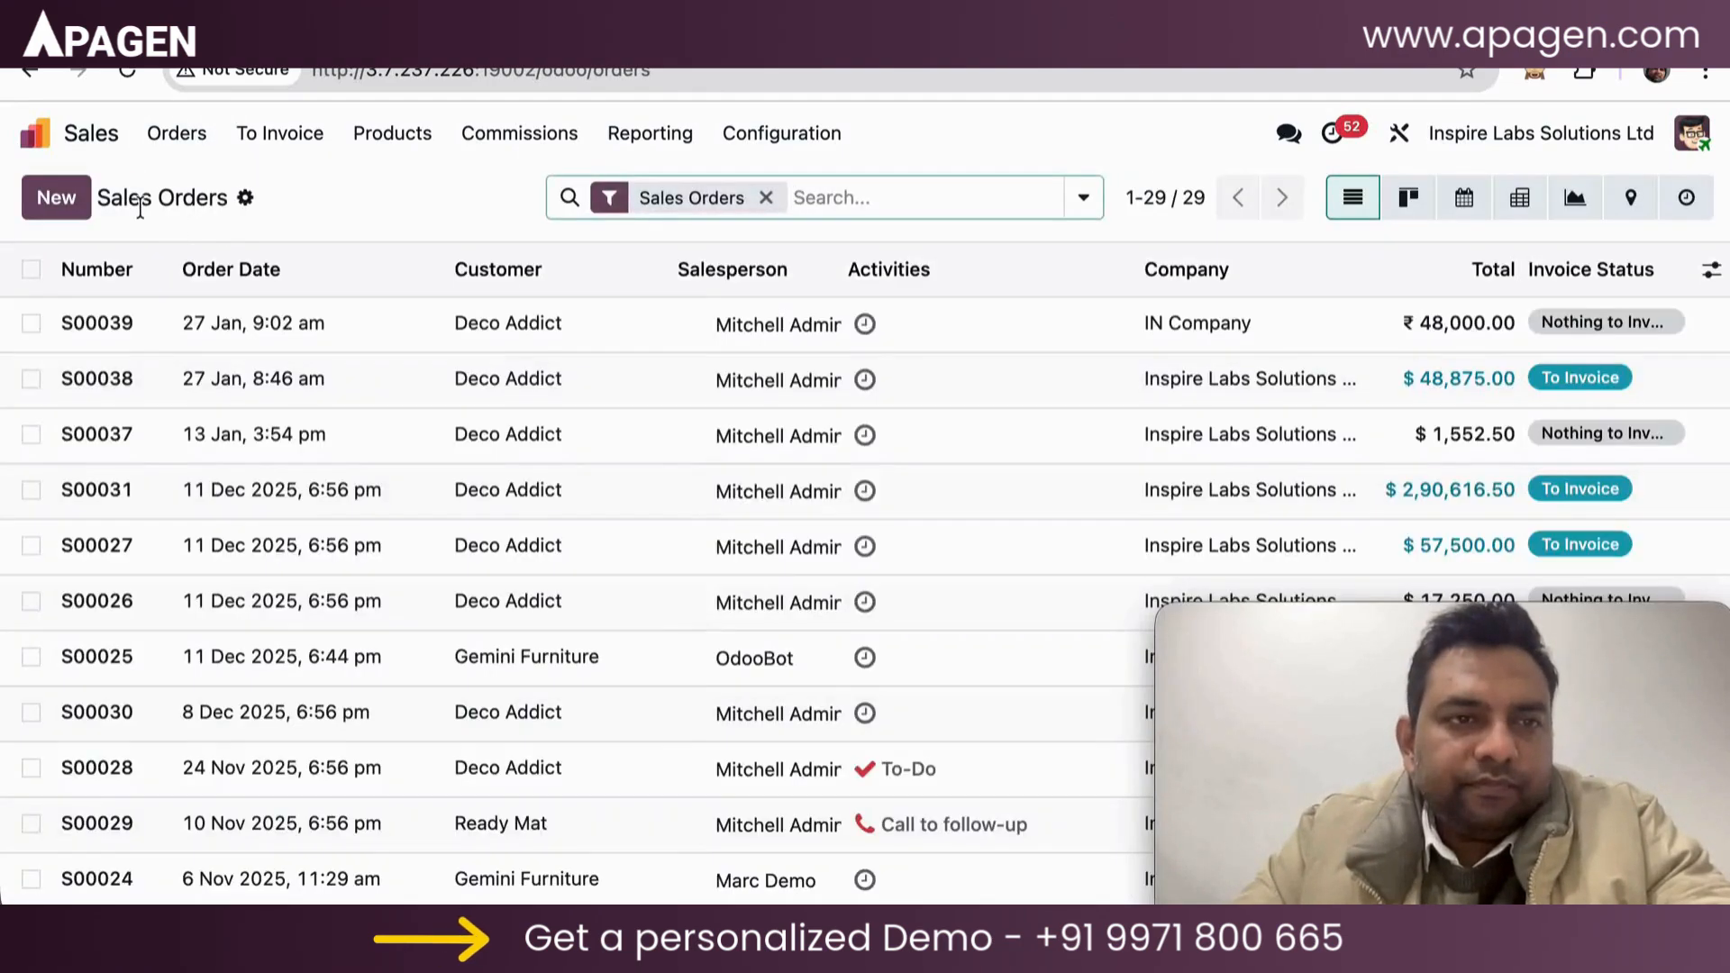
left_click(78, 192)
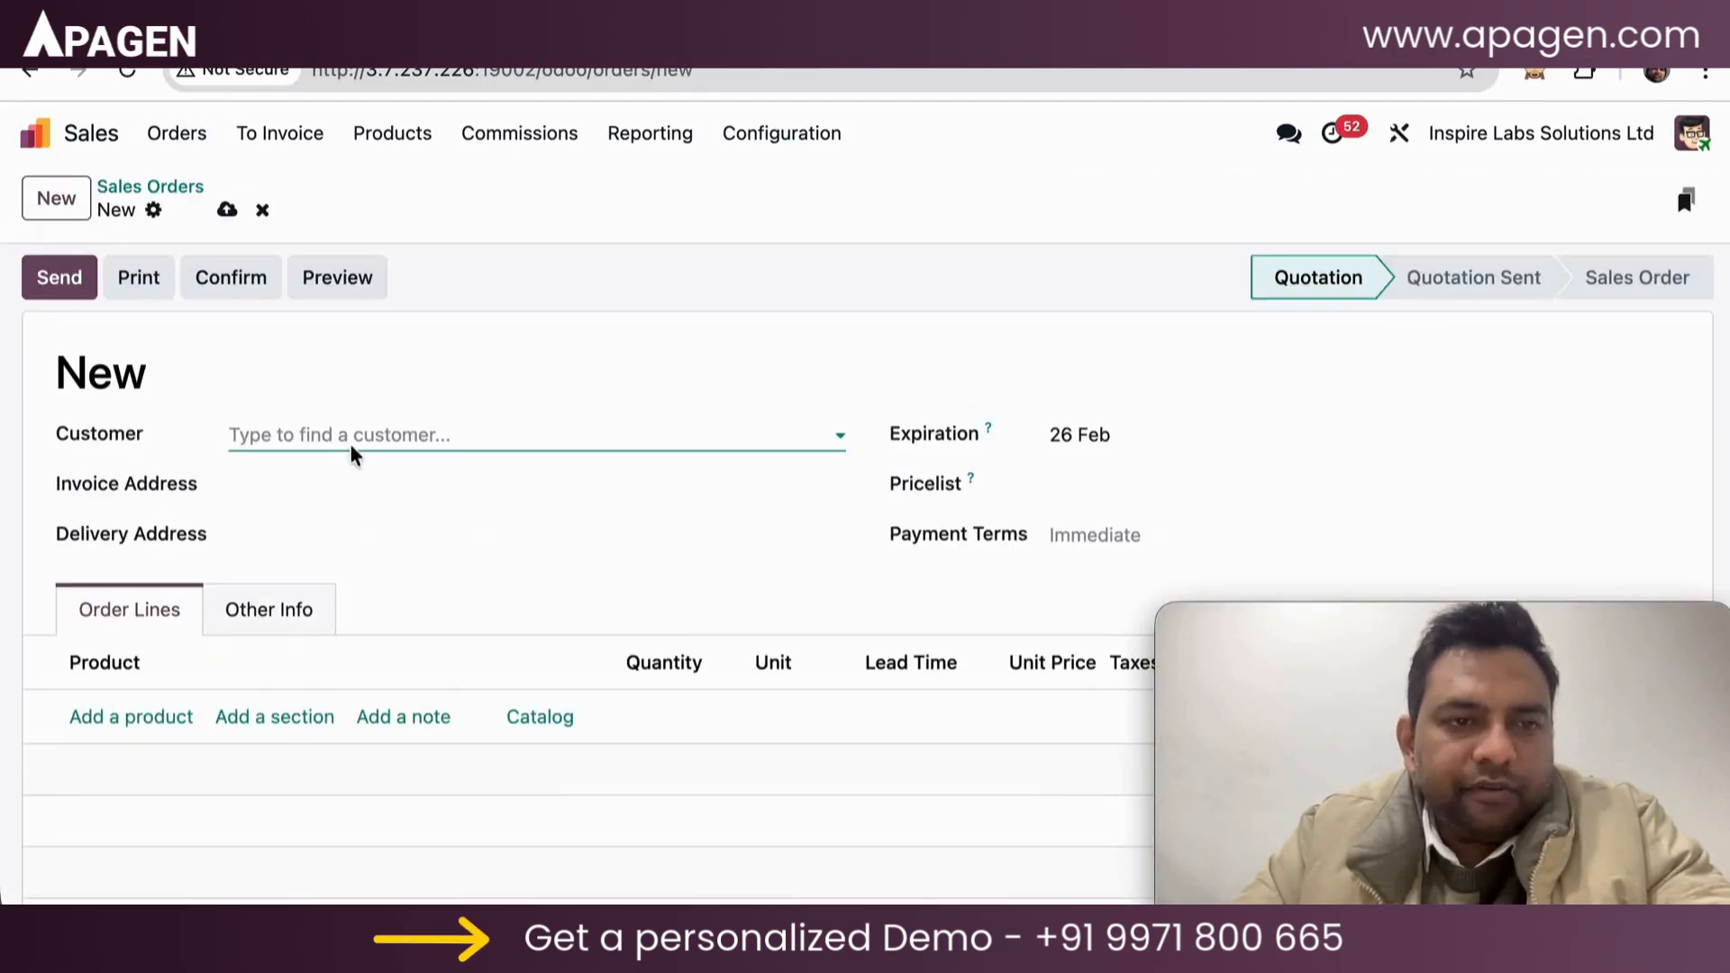
left_click(364, 432)
left_click(359, 479)
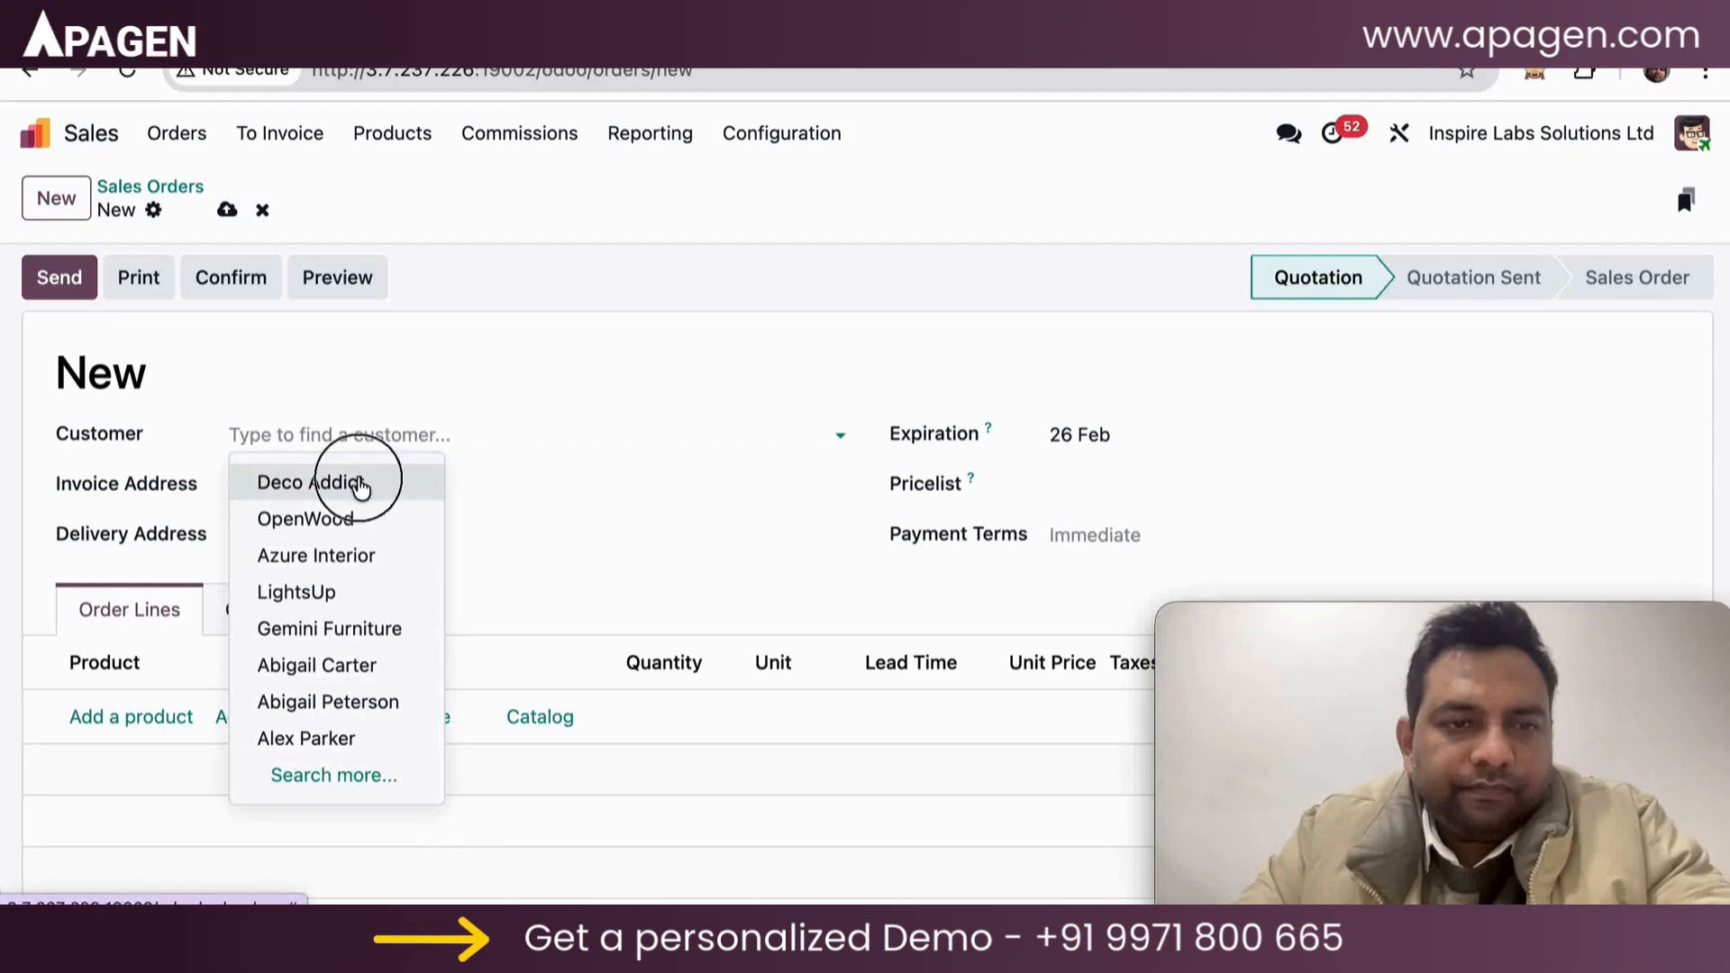
Step: Add Acoustic Bloc Screens in white to the order lines and check the line's stock availability
scroll(355, 483, "down", 3)
left_click(118, 532)
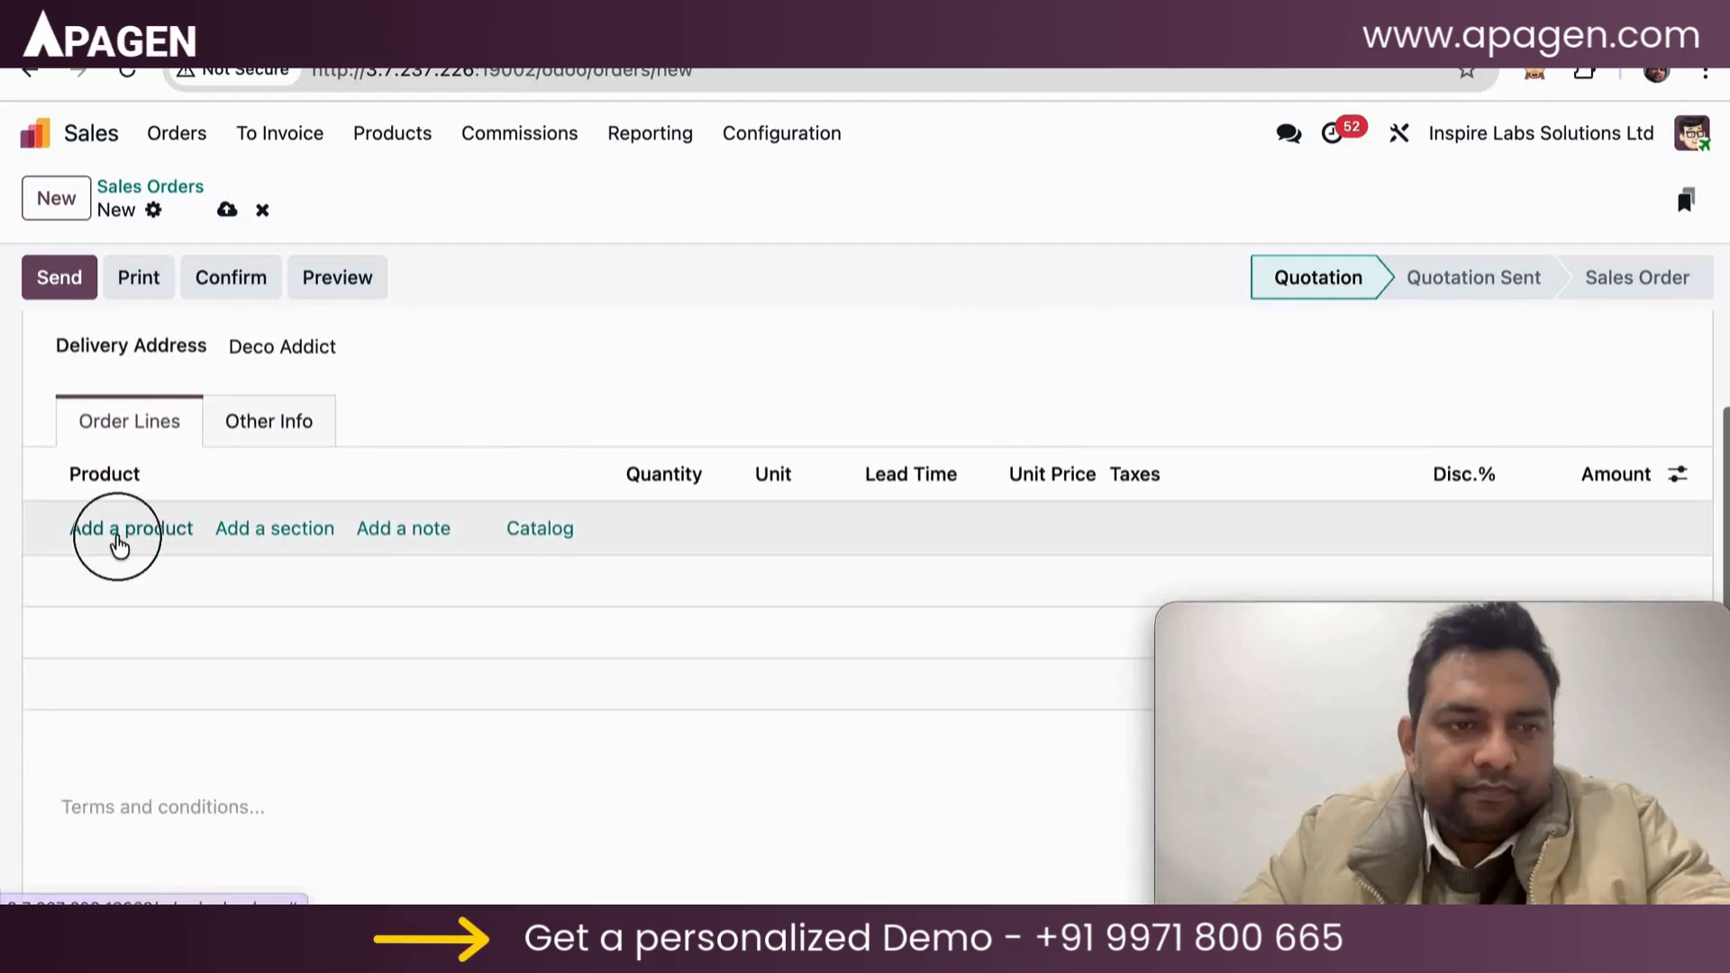
type("acou")
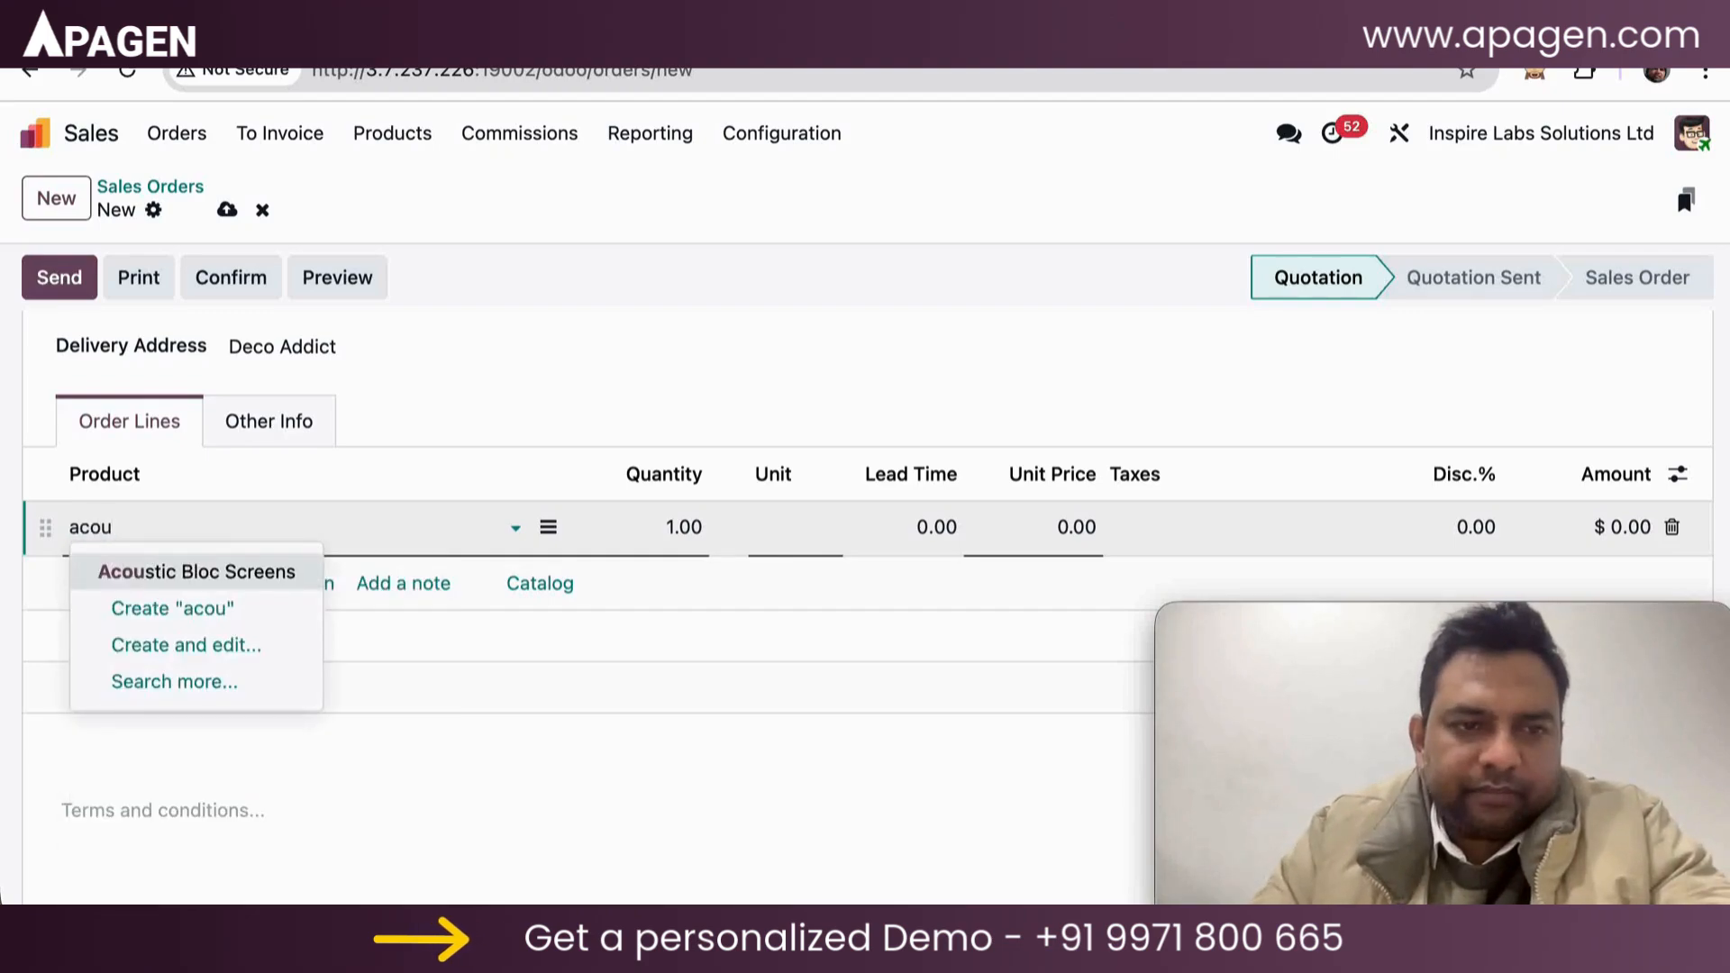
key("Return")
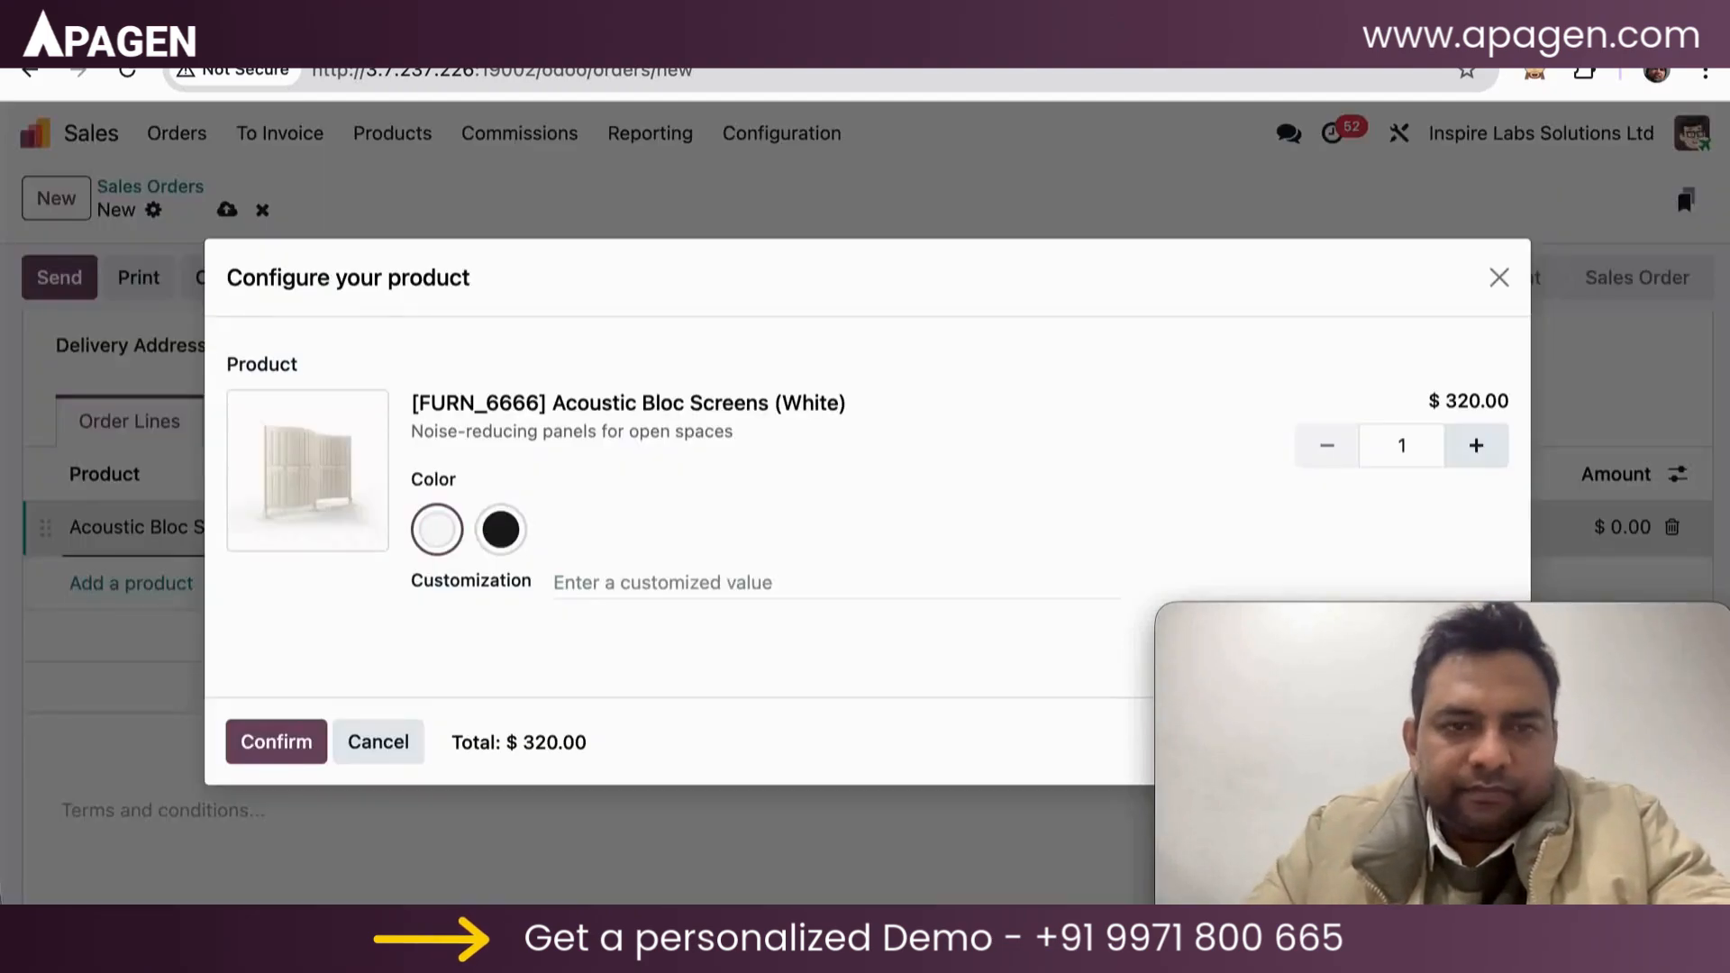
left_click(287, 757)
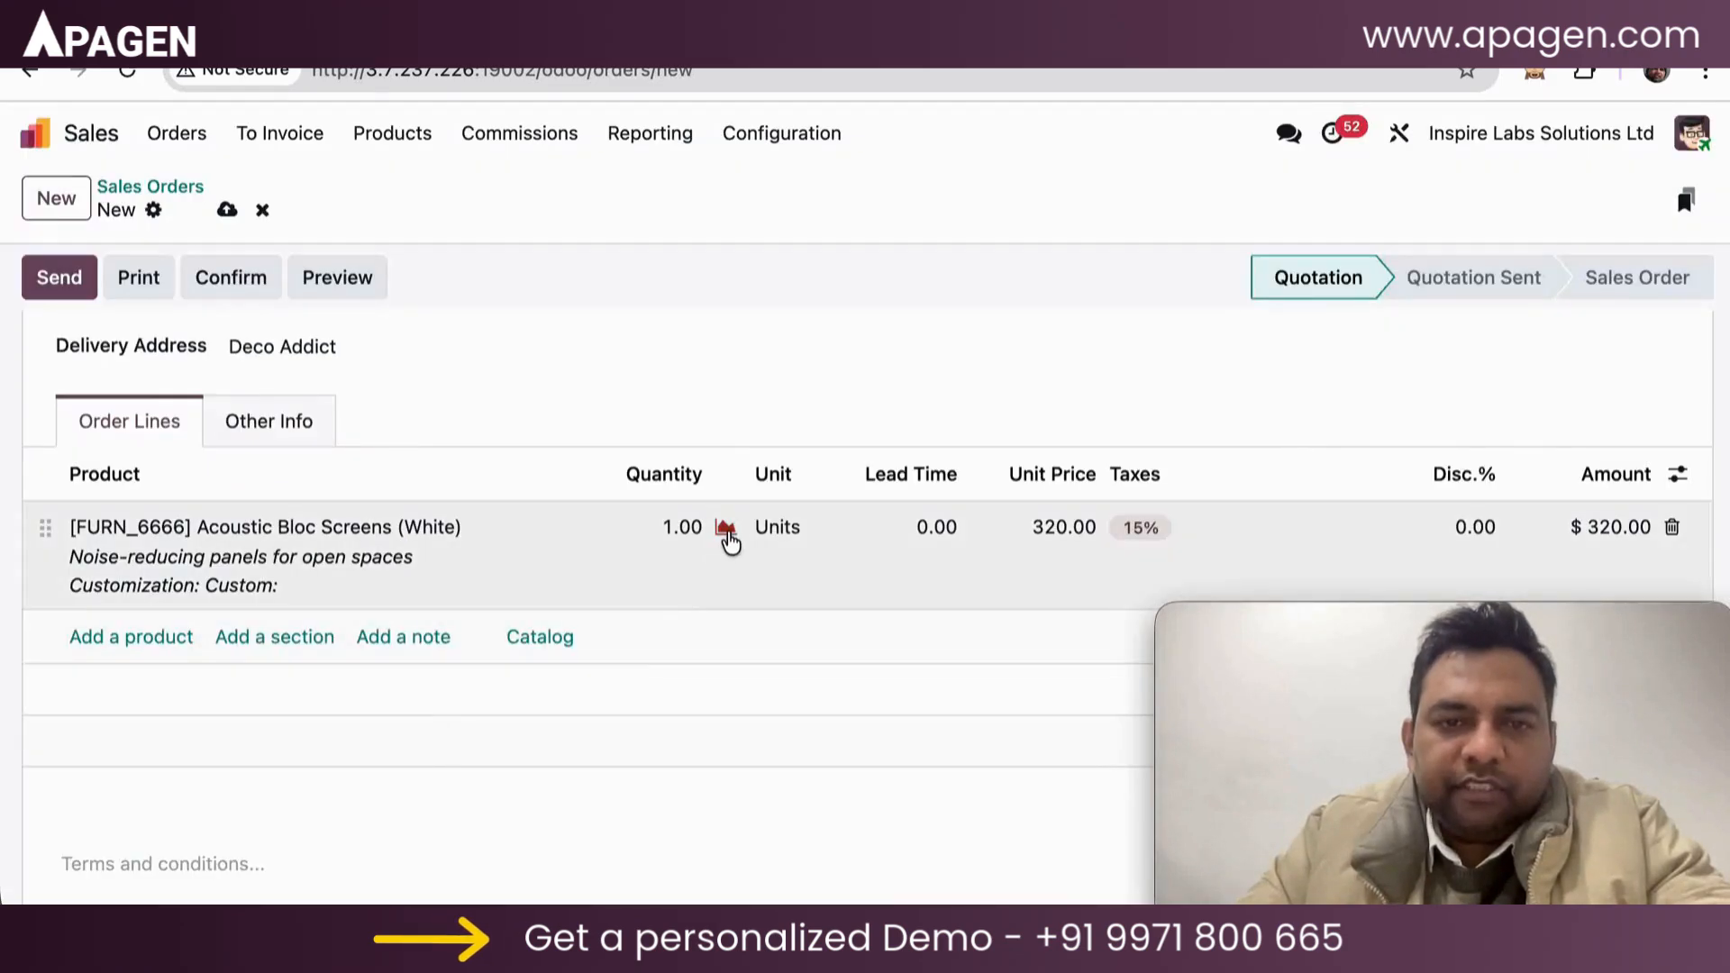
left_click(727, 539)
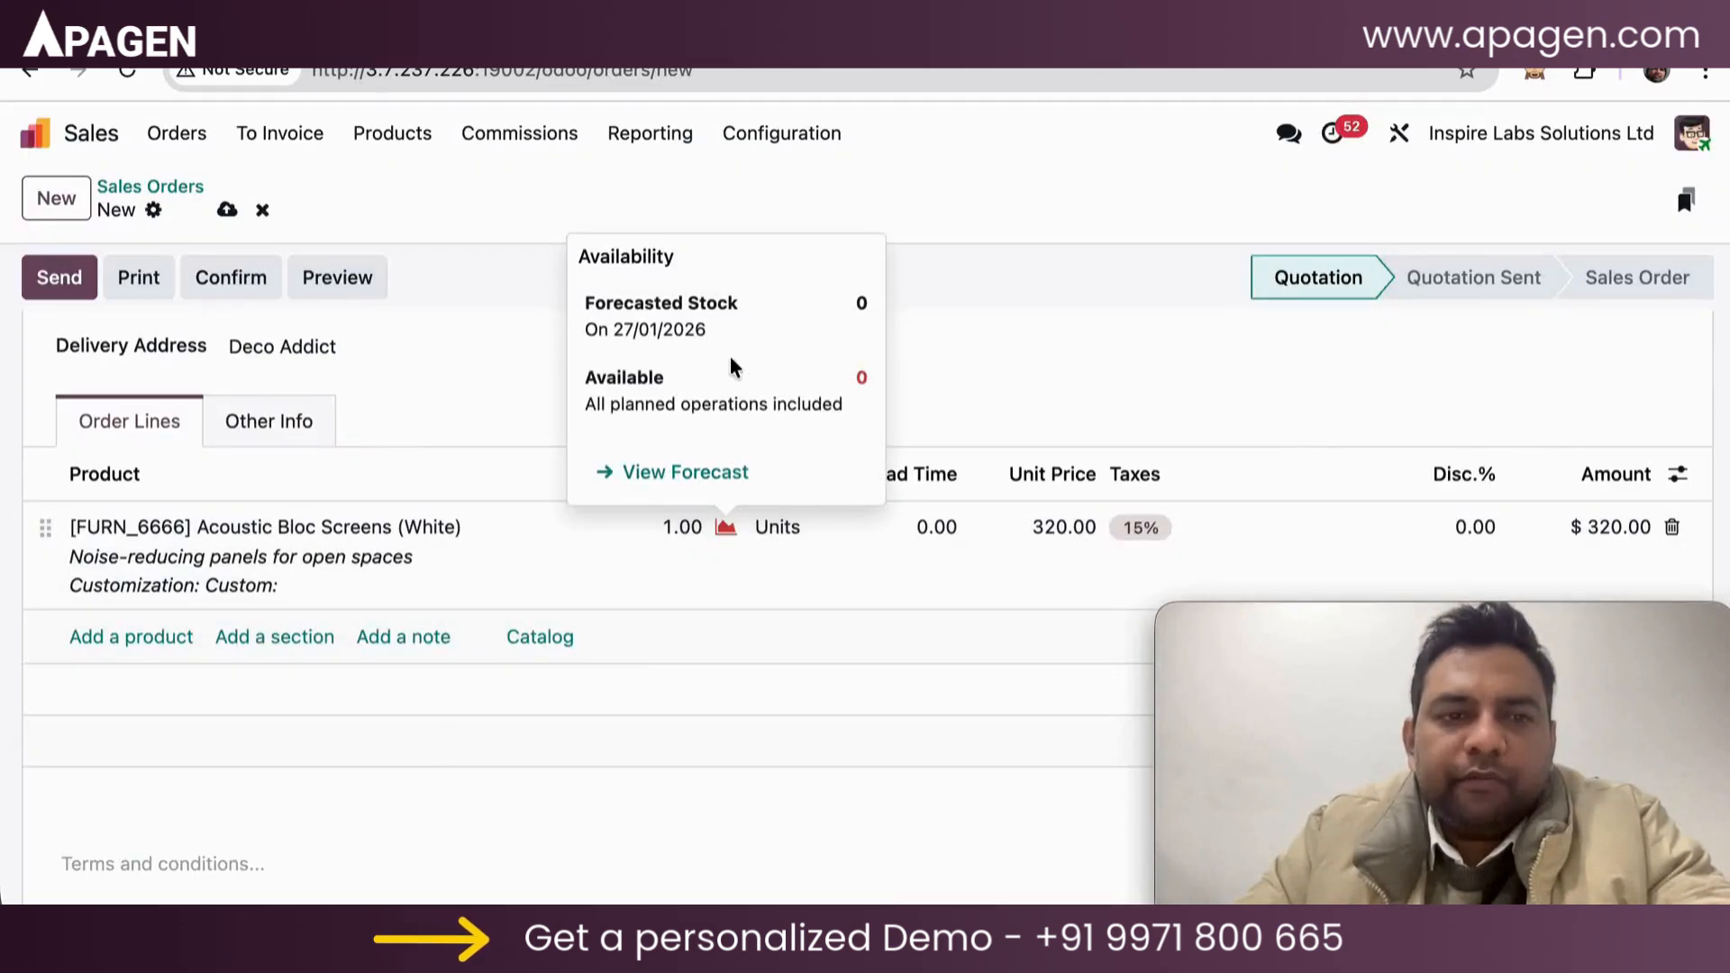
Step: Add Absorbents as a second order line and check its expected delivery date
left_click(166, 636)
left_click(166, 636)
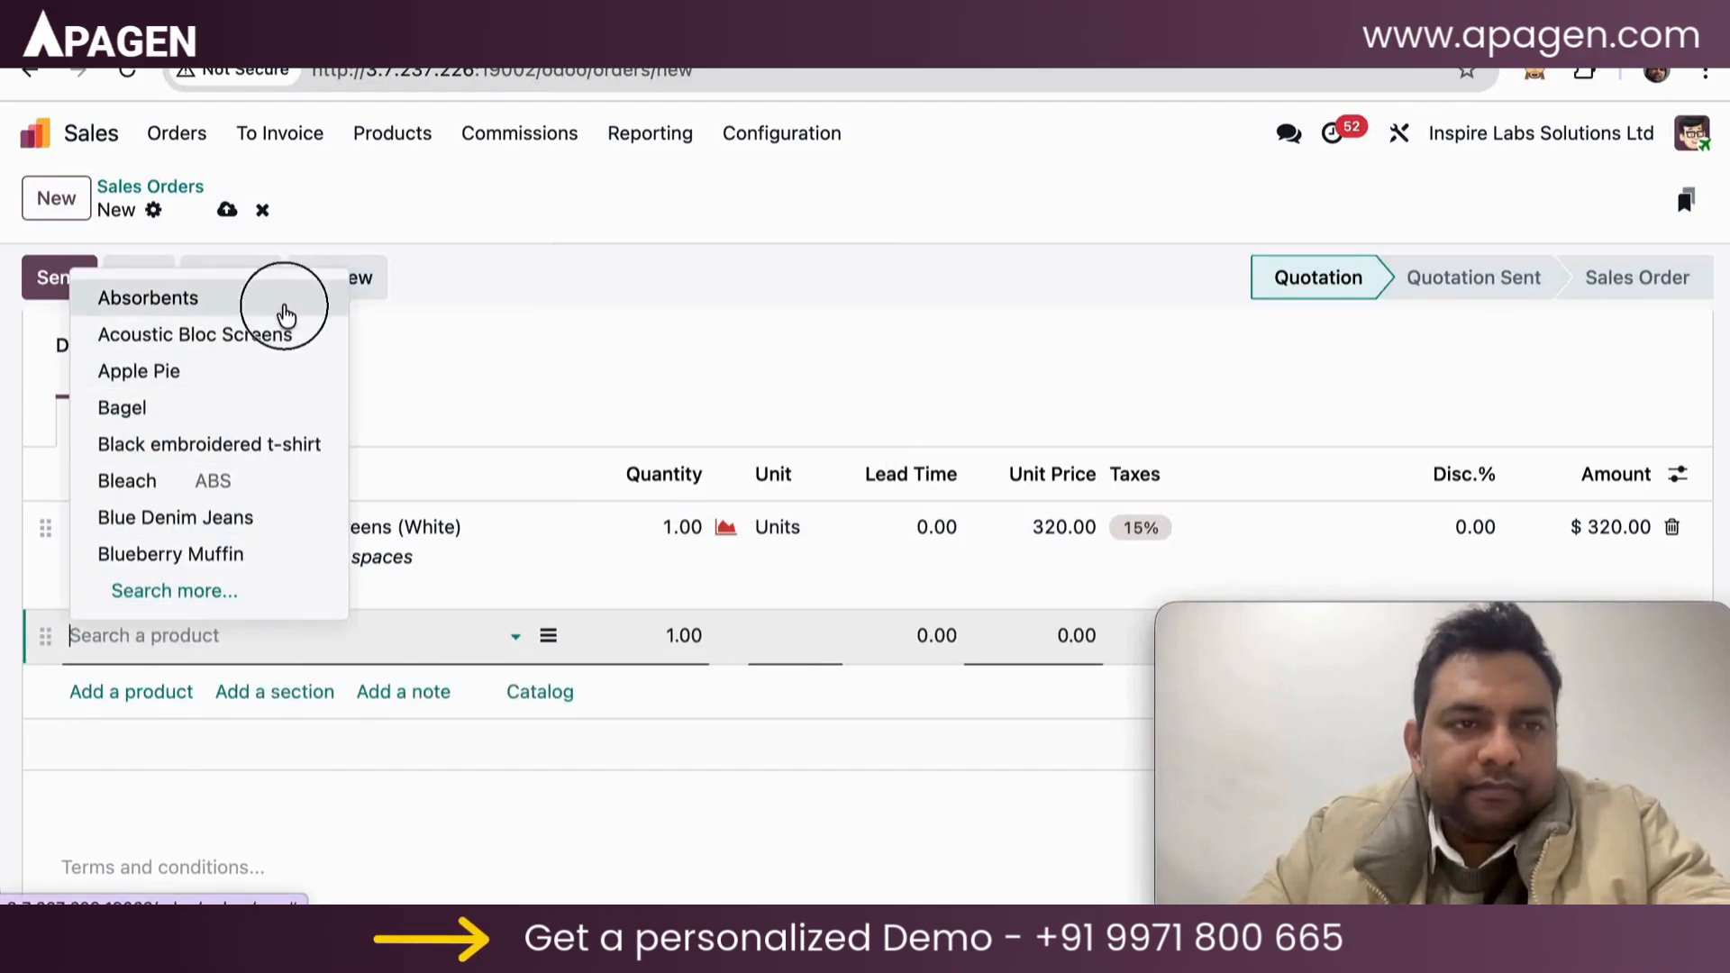
left_click(279, 300)
left_click(726, 637)
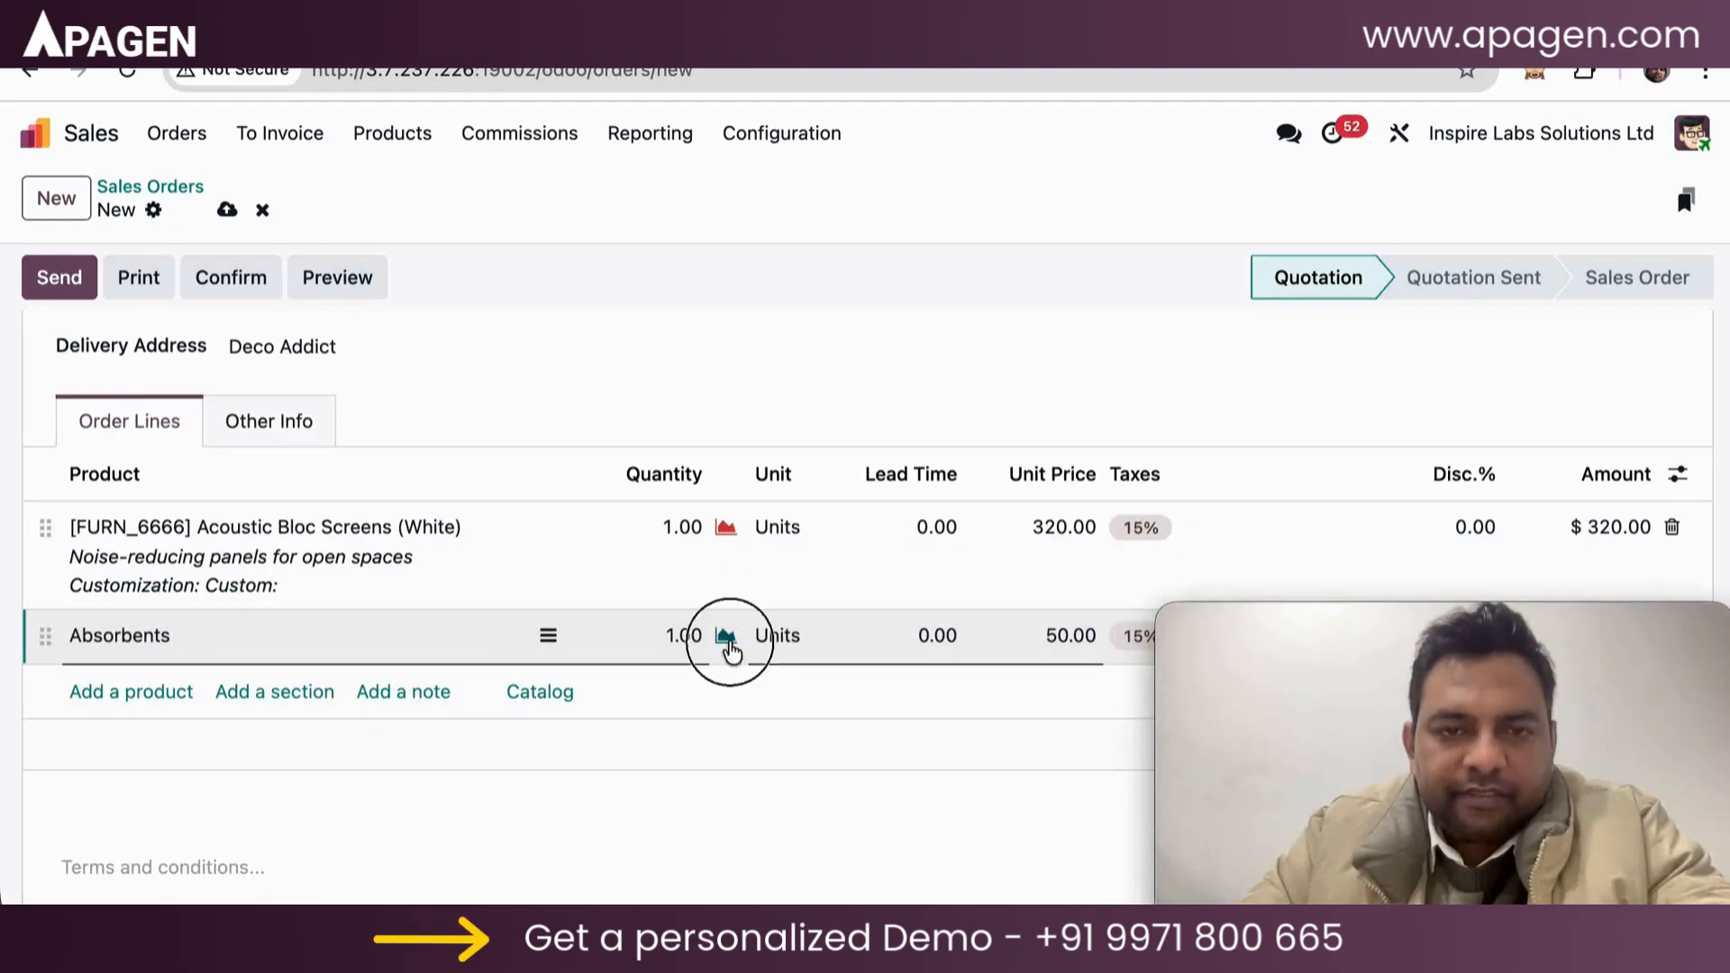
left_click_drag(849, 494, 946, 491)
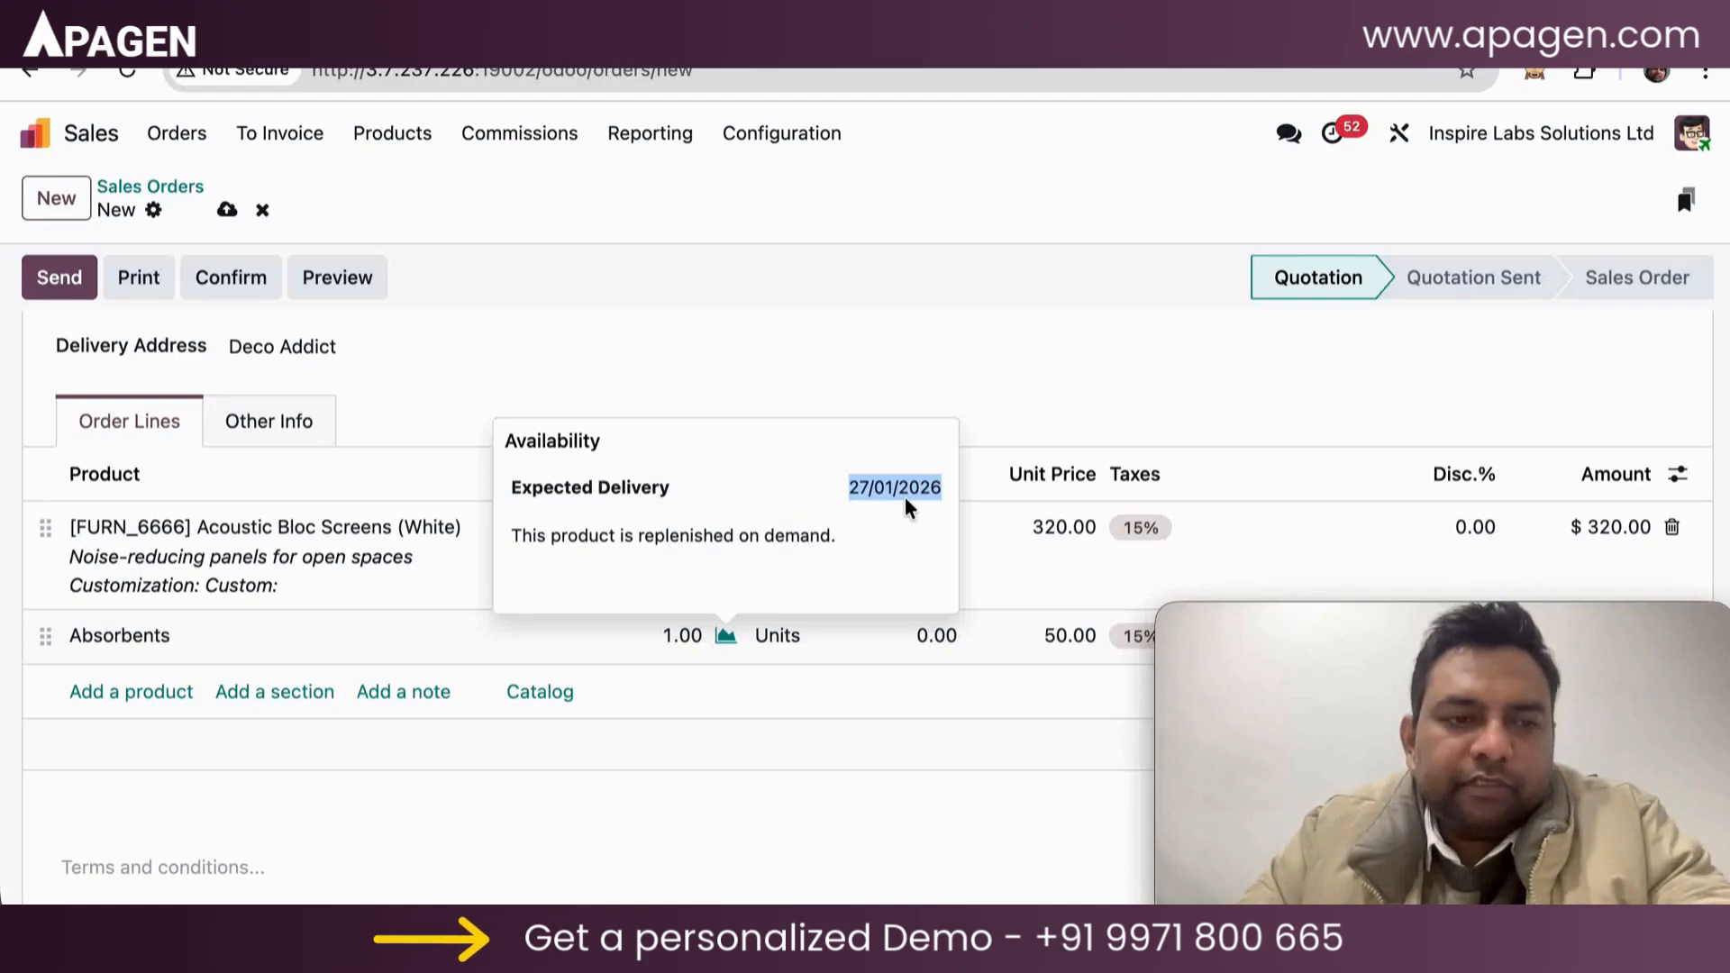
Step: Replace the product on the second order line with Bleach and check its stock availability
left_click(227, 636)
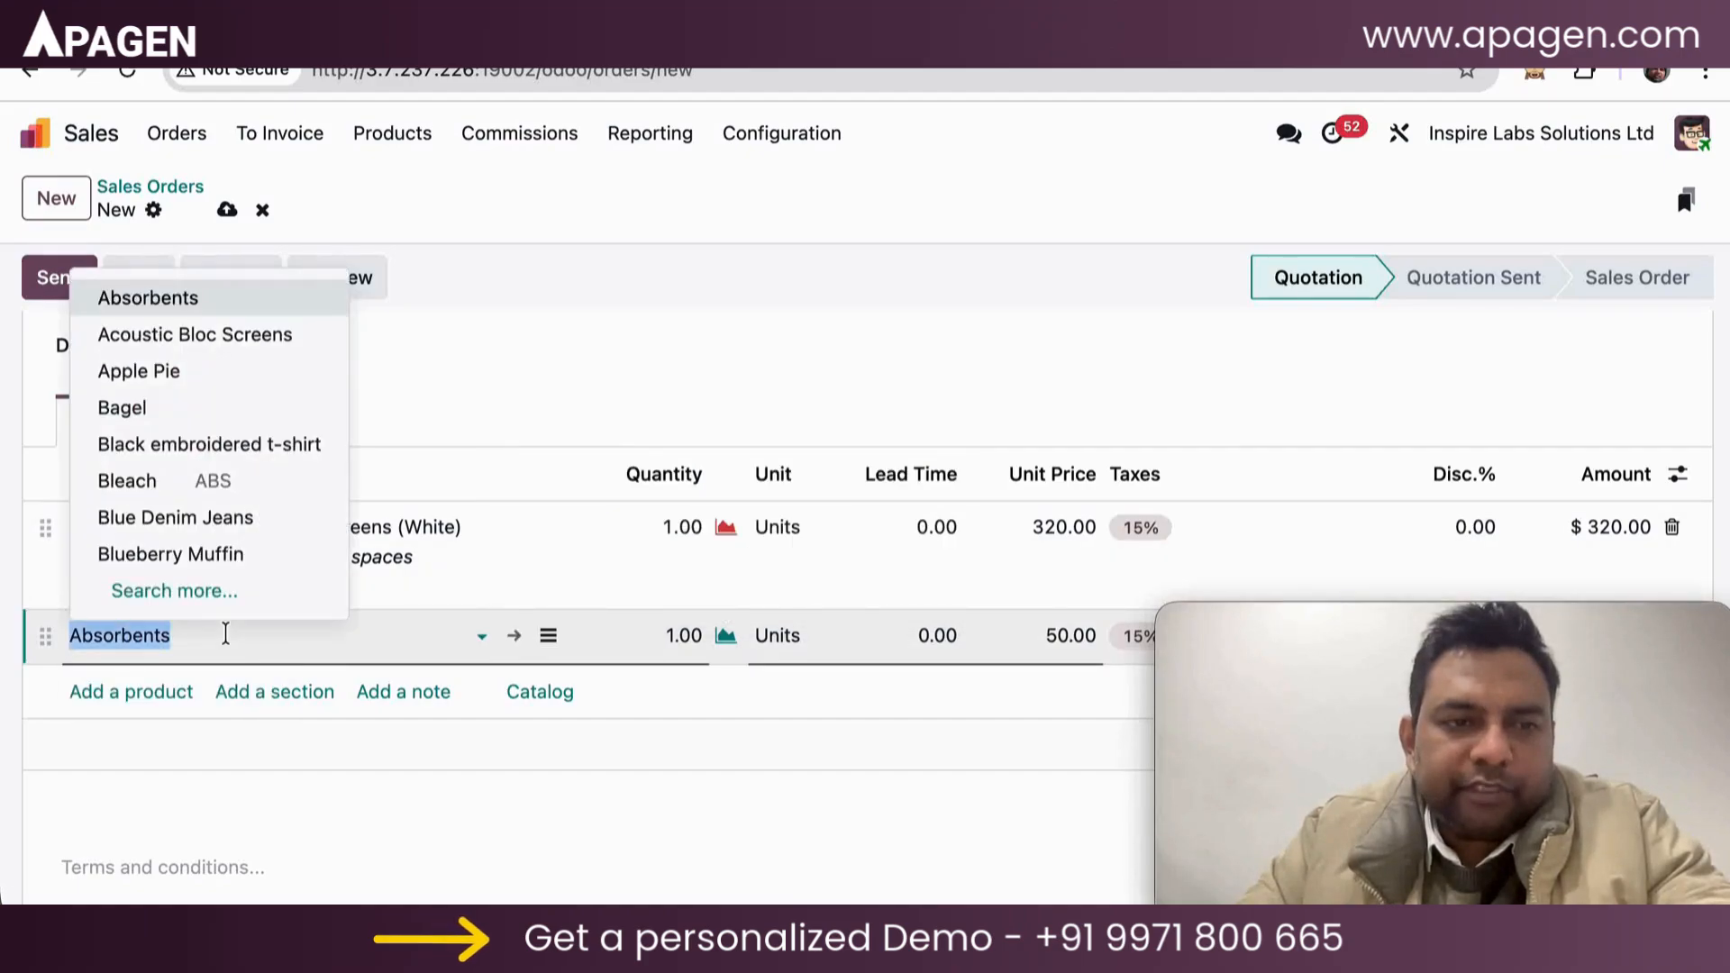
left_click(238, 486)
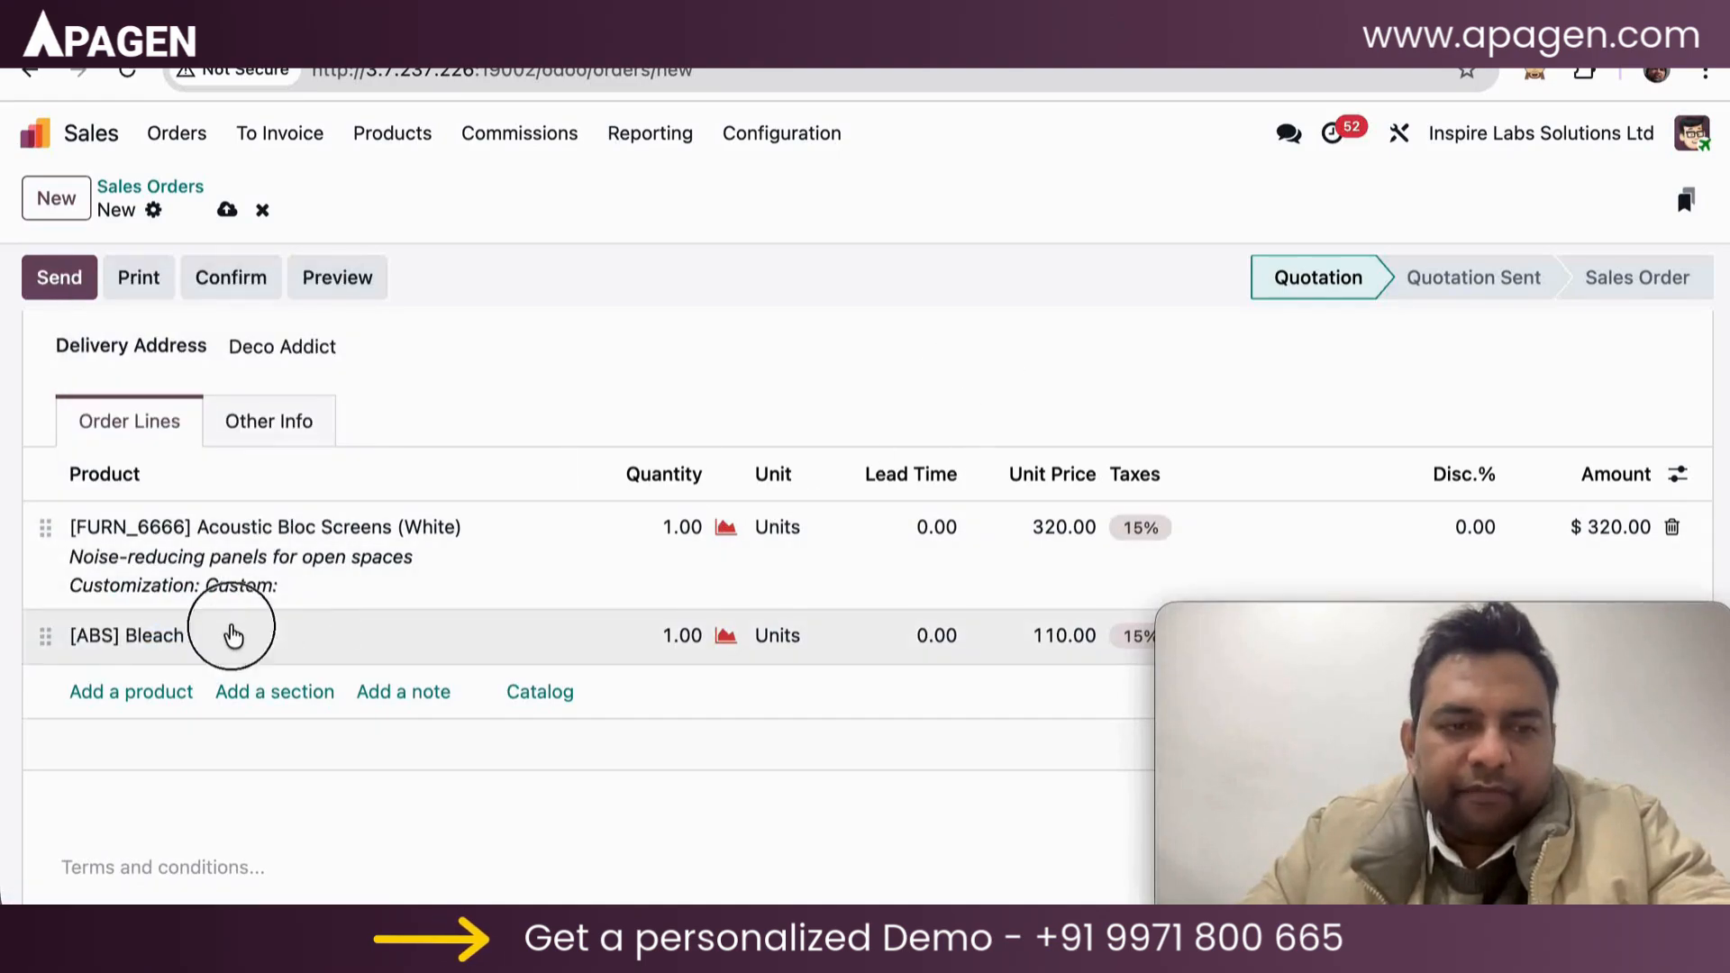
left_click(232, 637)
left_click(725, 636)
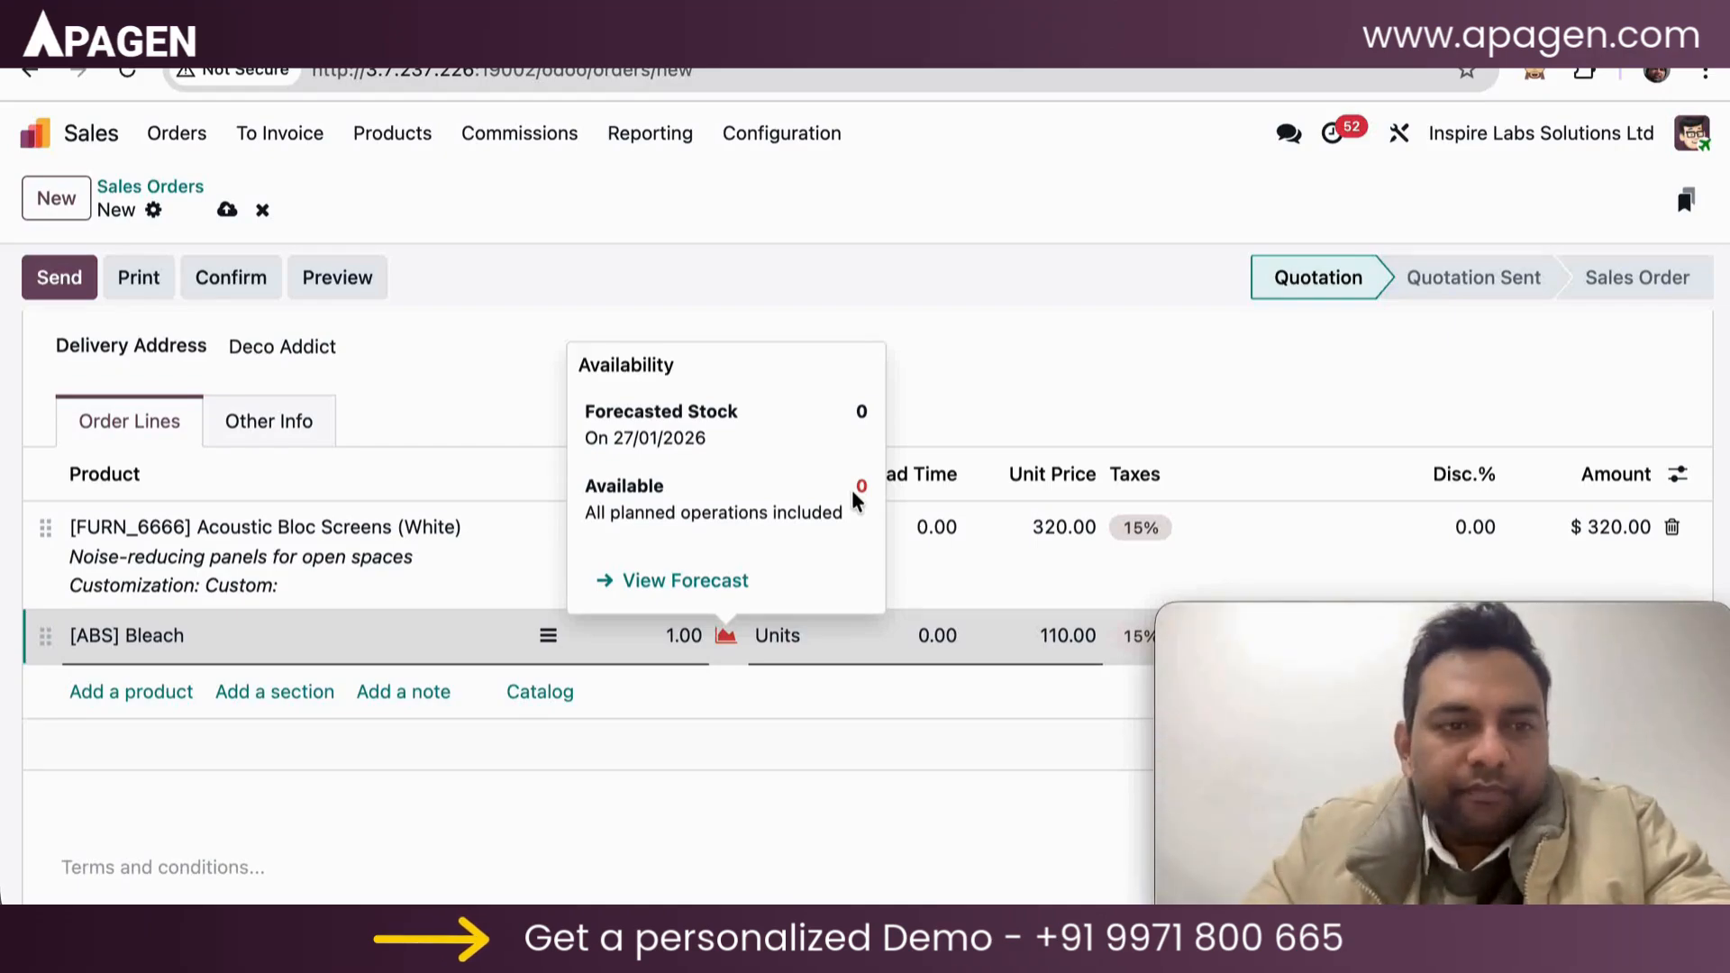
left_click(491, 448)
Step: Search for "ac" in the first order line's product and reselect Acoustic Bloc Screens
left_click(466, 536)
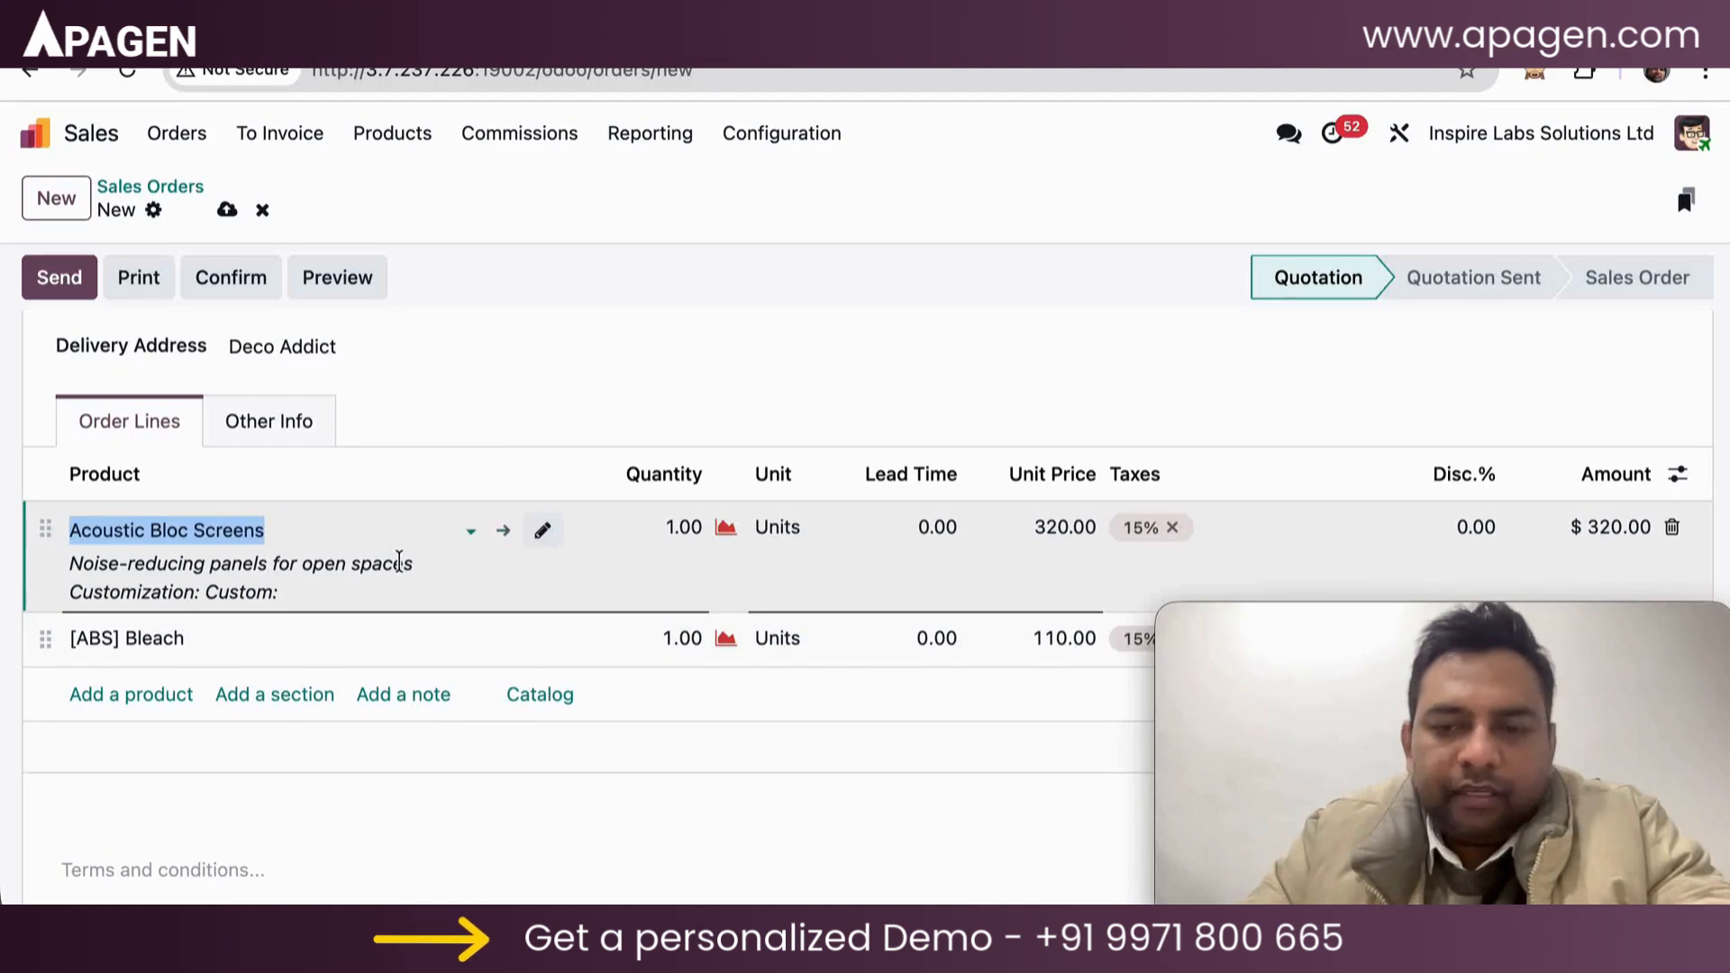
key("BackSpace")
type("ac")
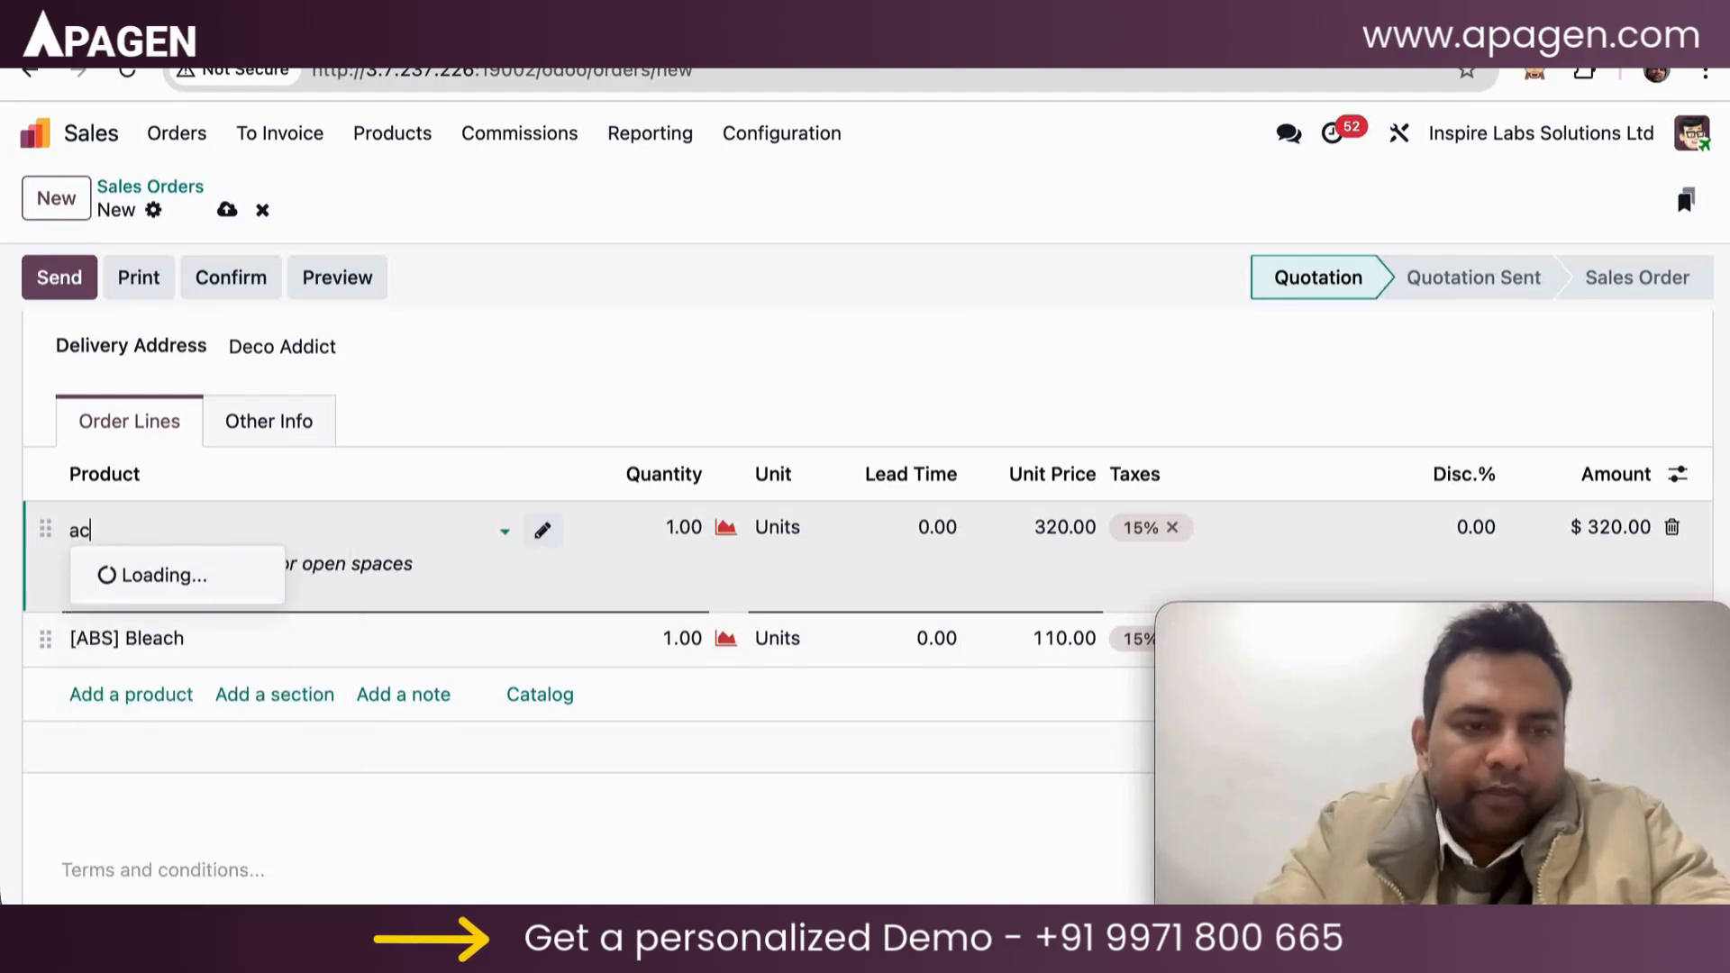
type("c")
key("BackSpace")
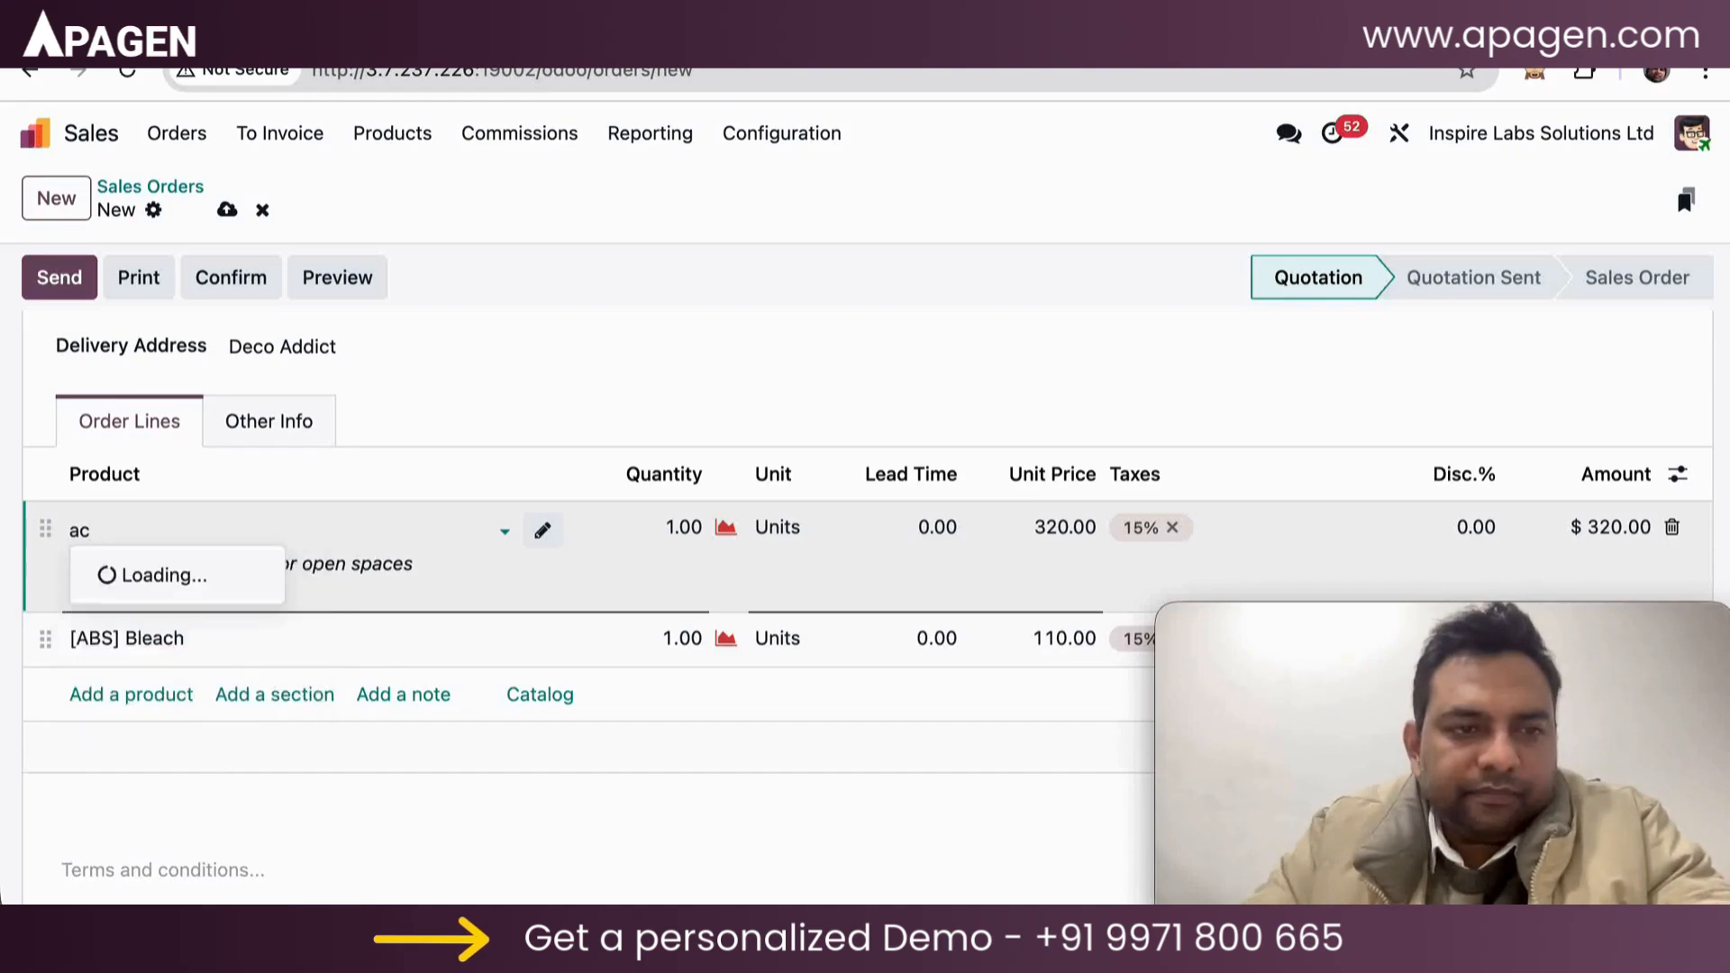
key("Return")
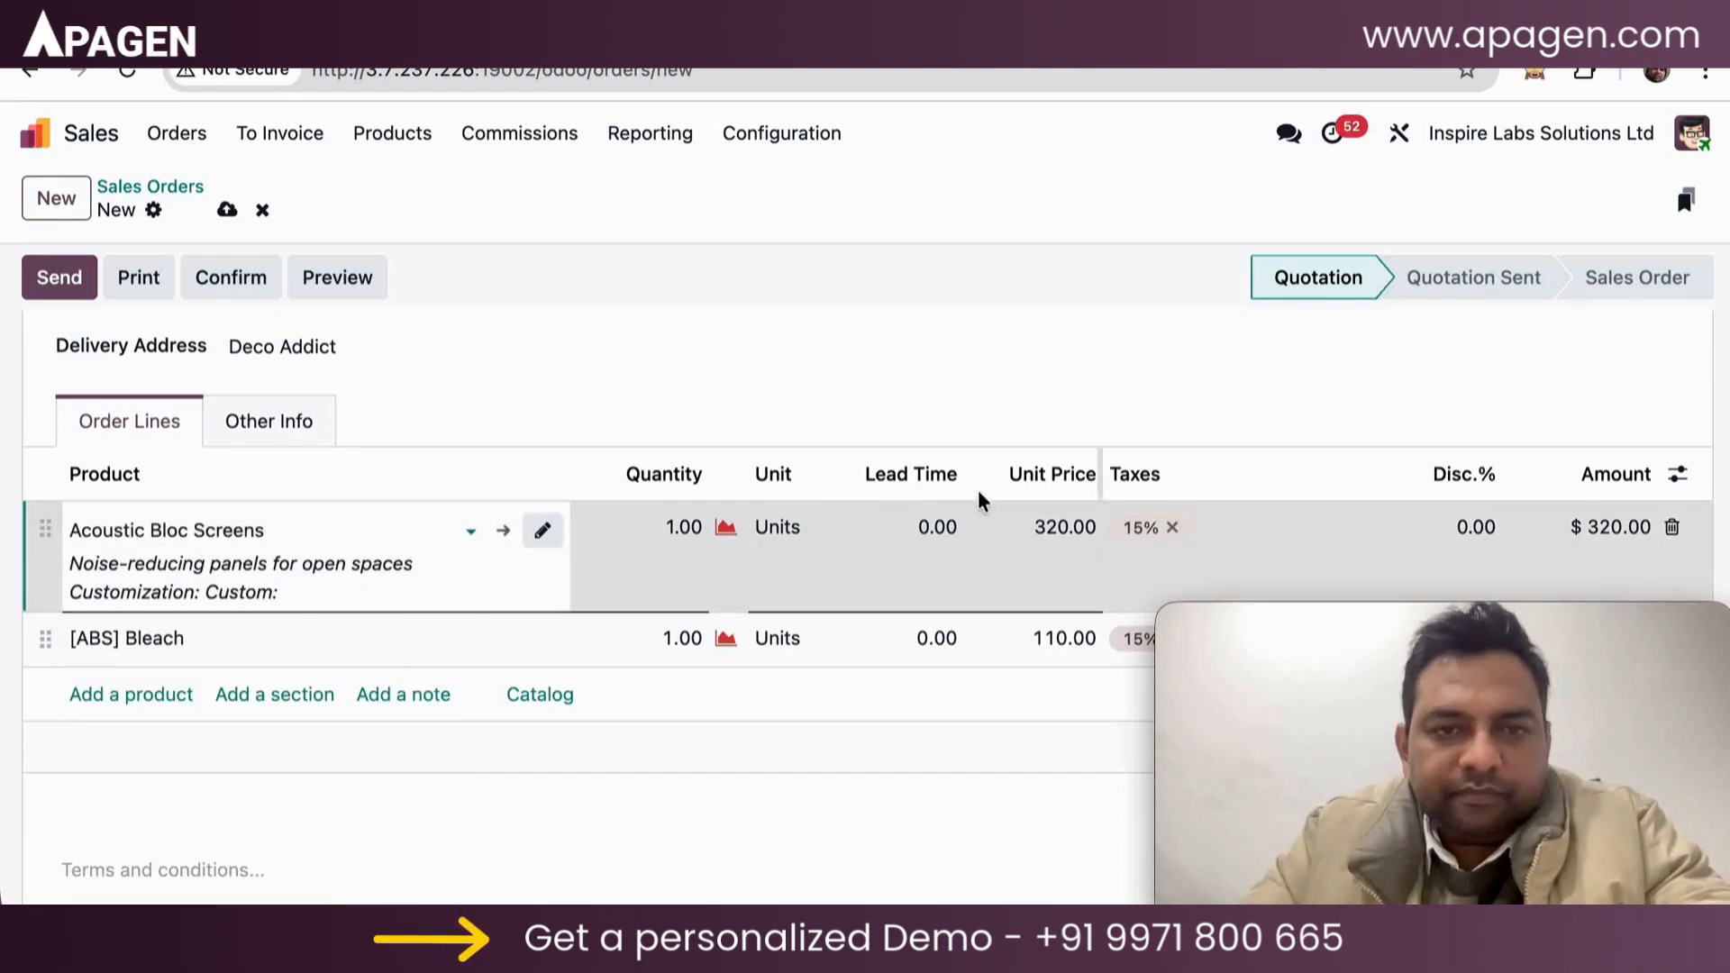
scroll(461, 523, "down", 1)
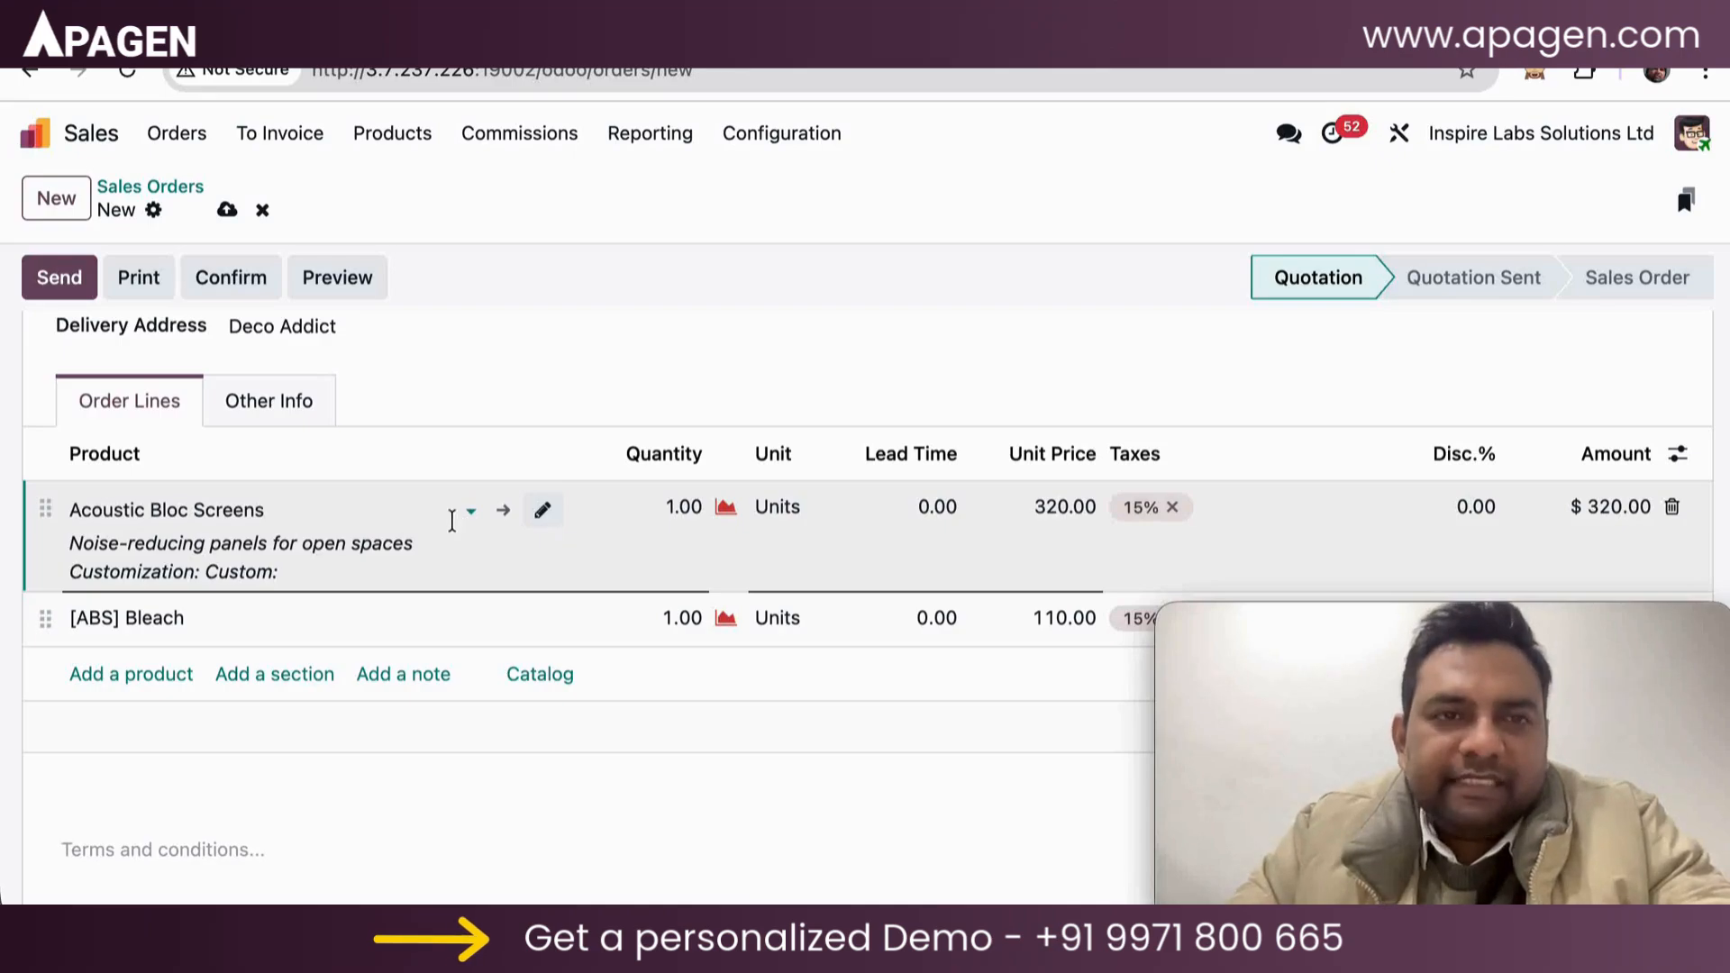
Step: Switch to the Inventory app and open its Stock report
left_click(403, 140)
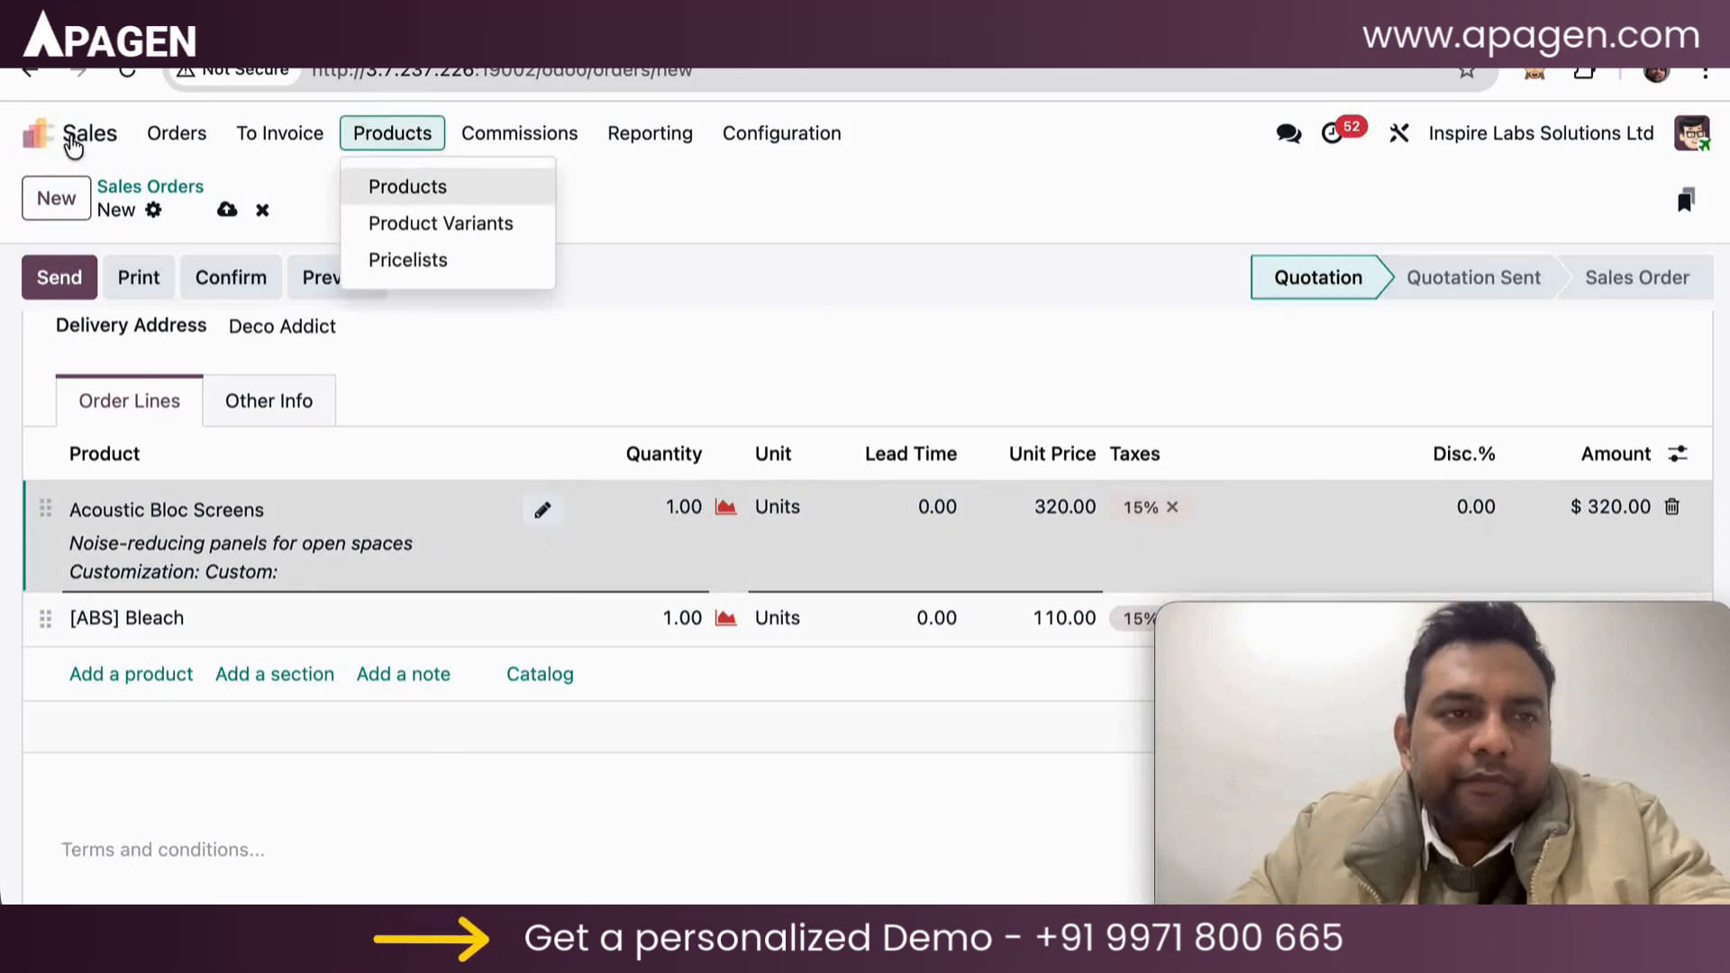
left_click(32, 137)
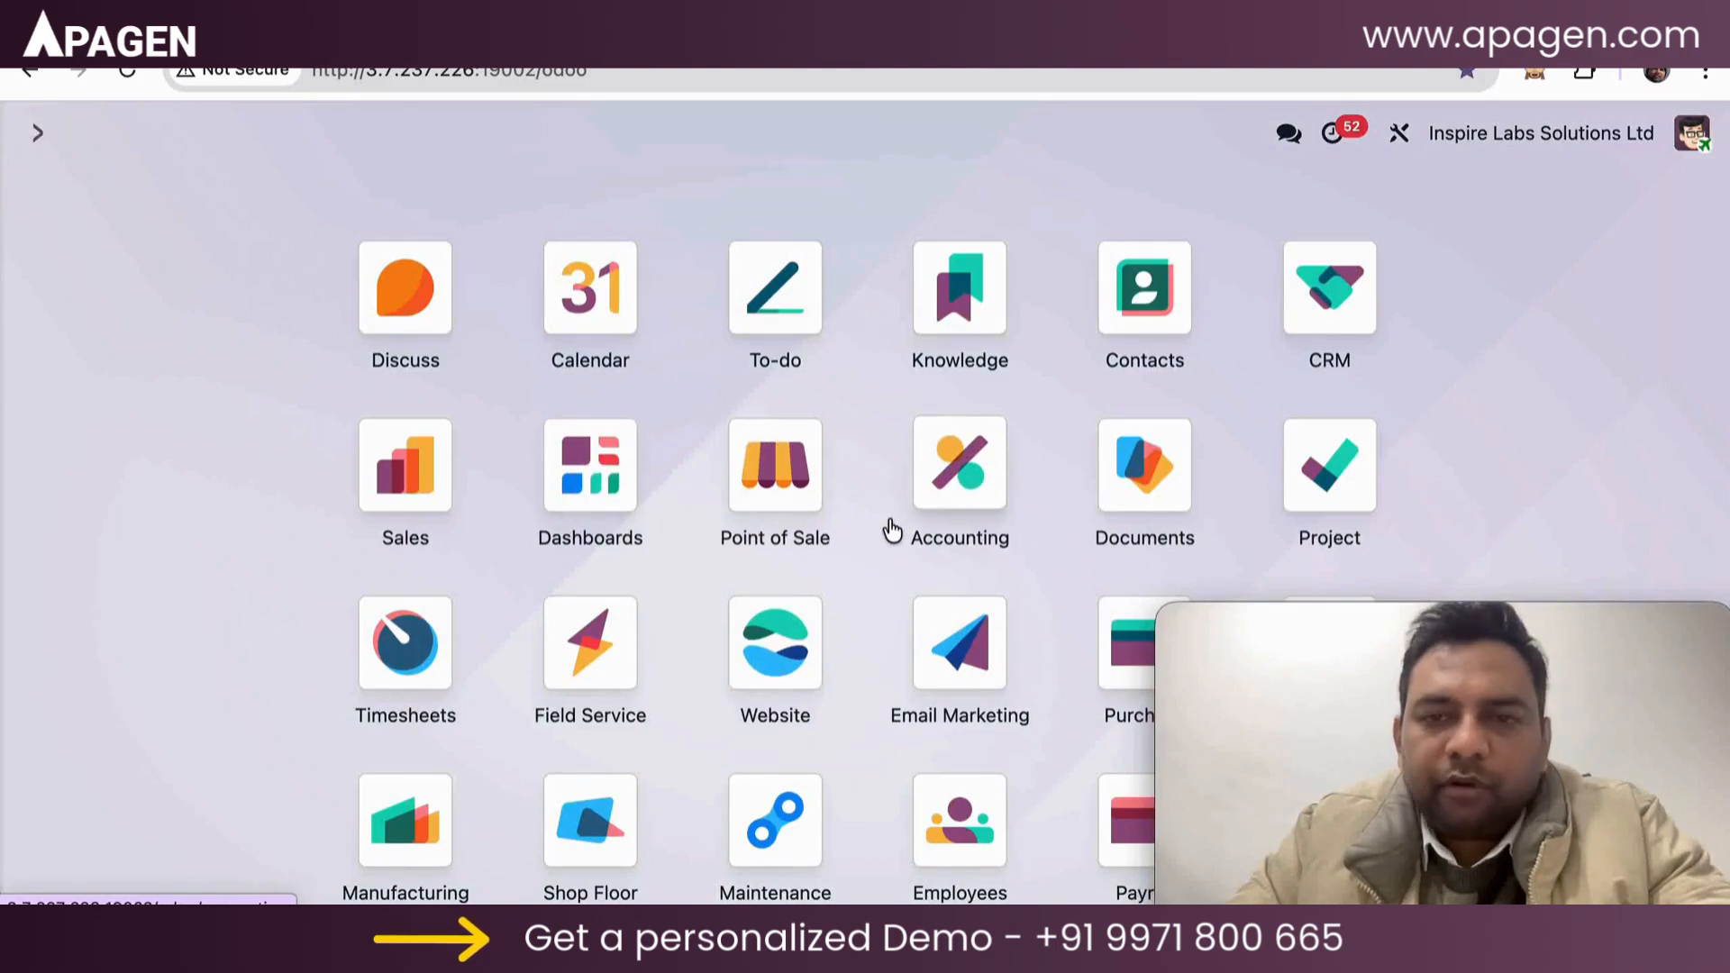
scroll(892, 530, "down", 2)
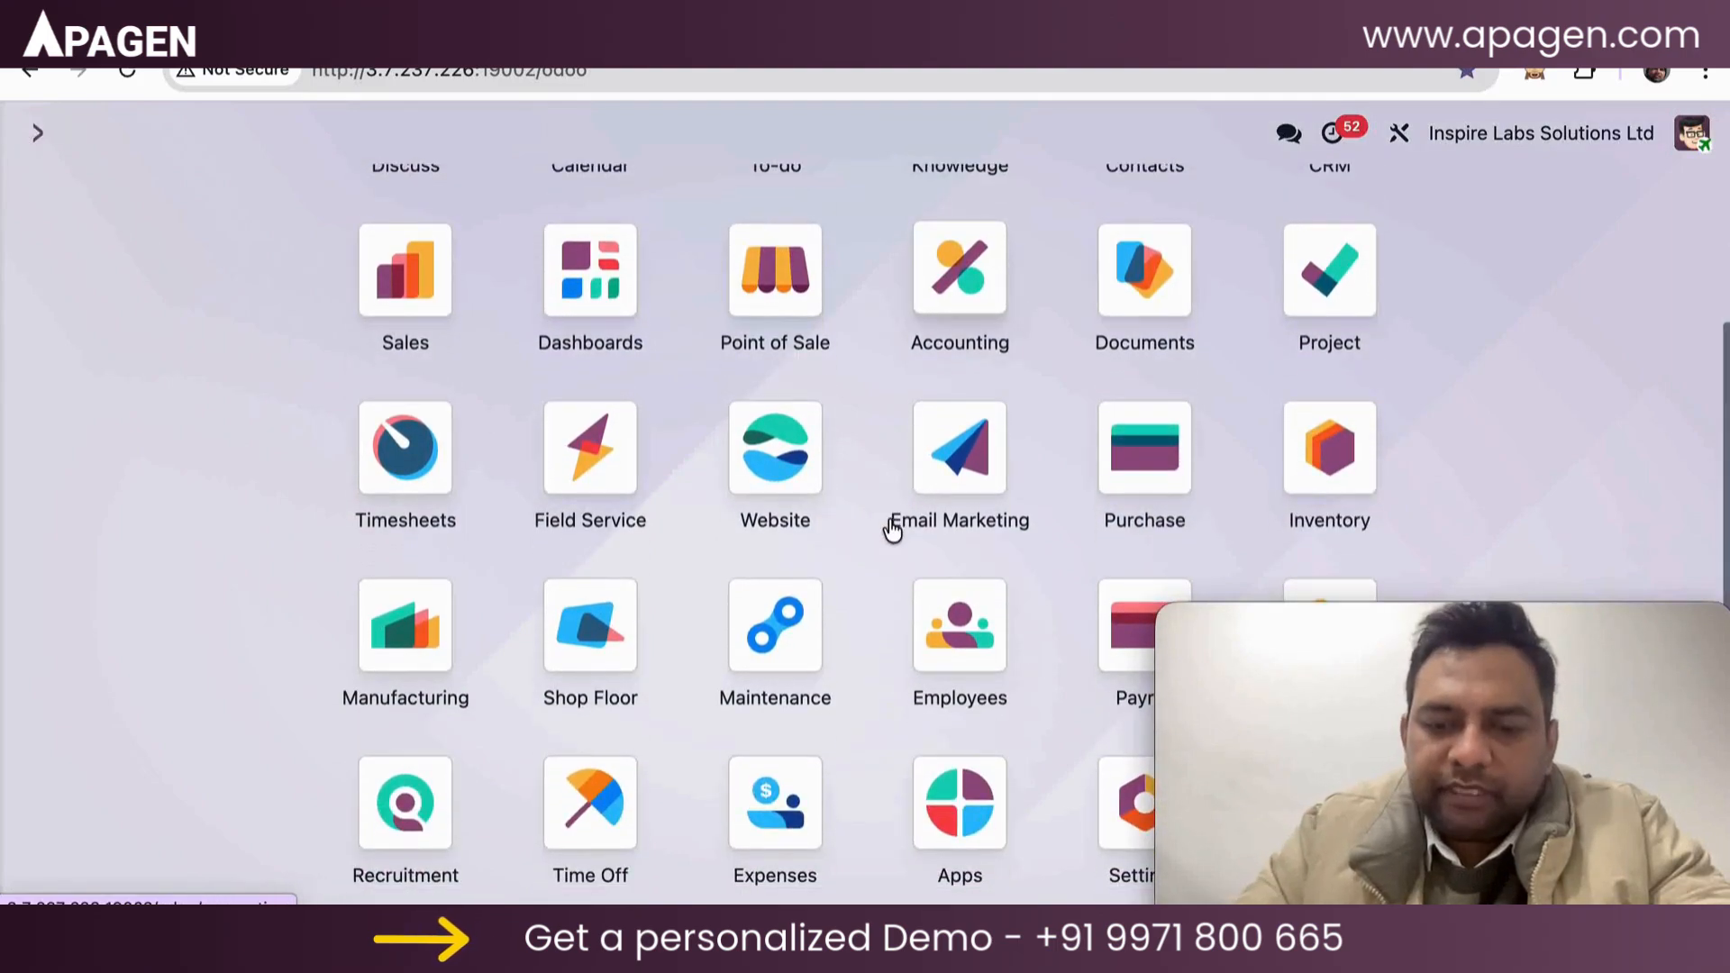
left_click(1329, 448)
left_click(556, 137)
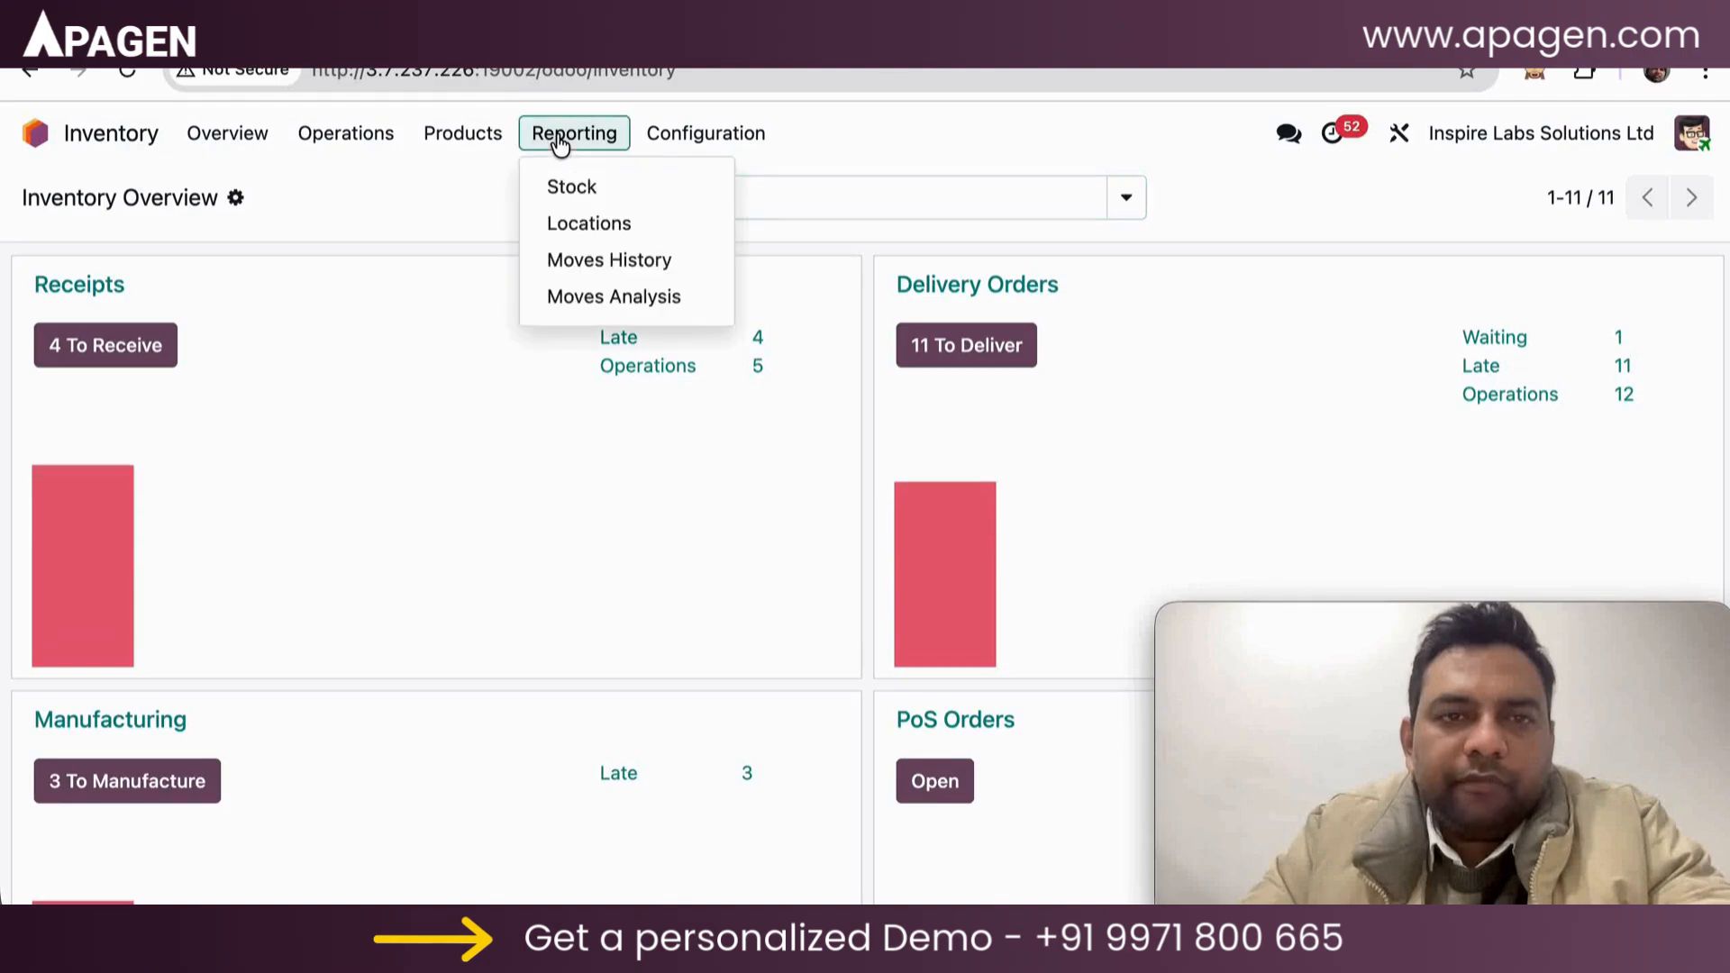
left_click(581, 187)
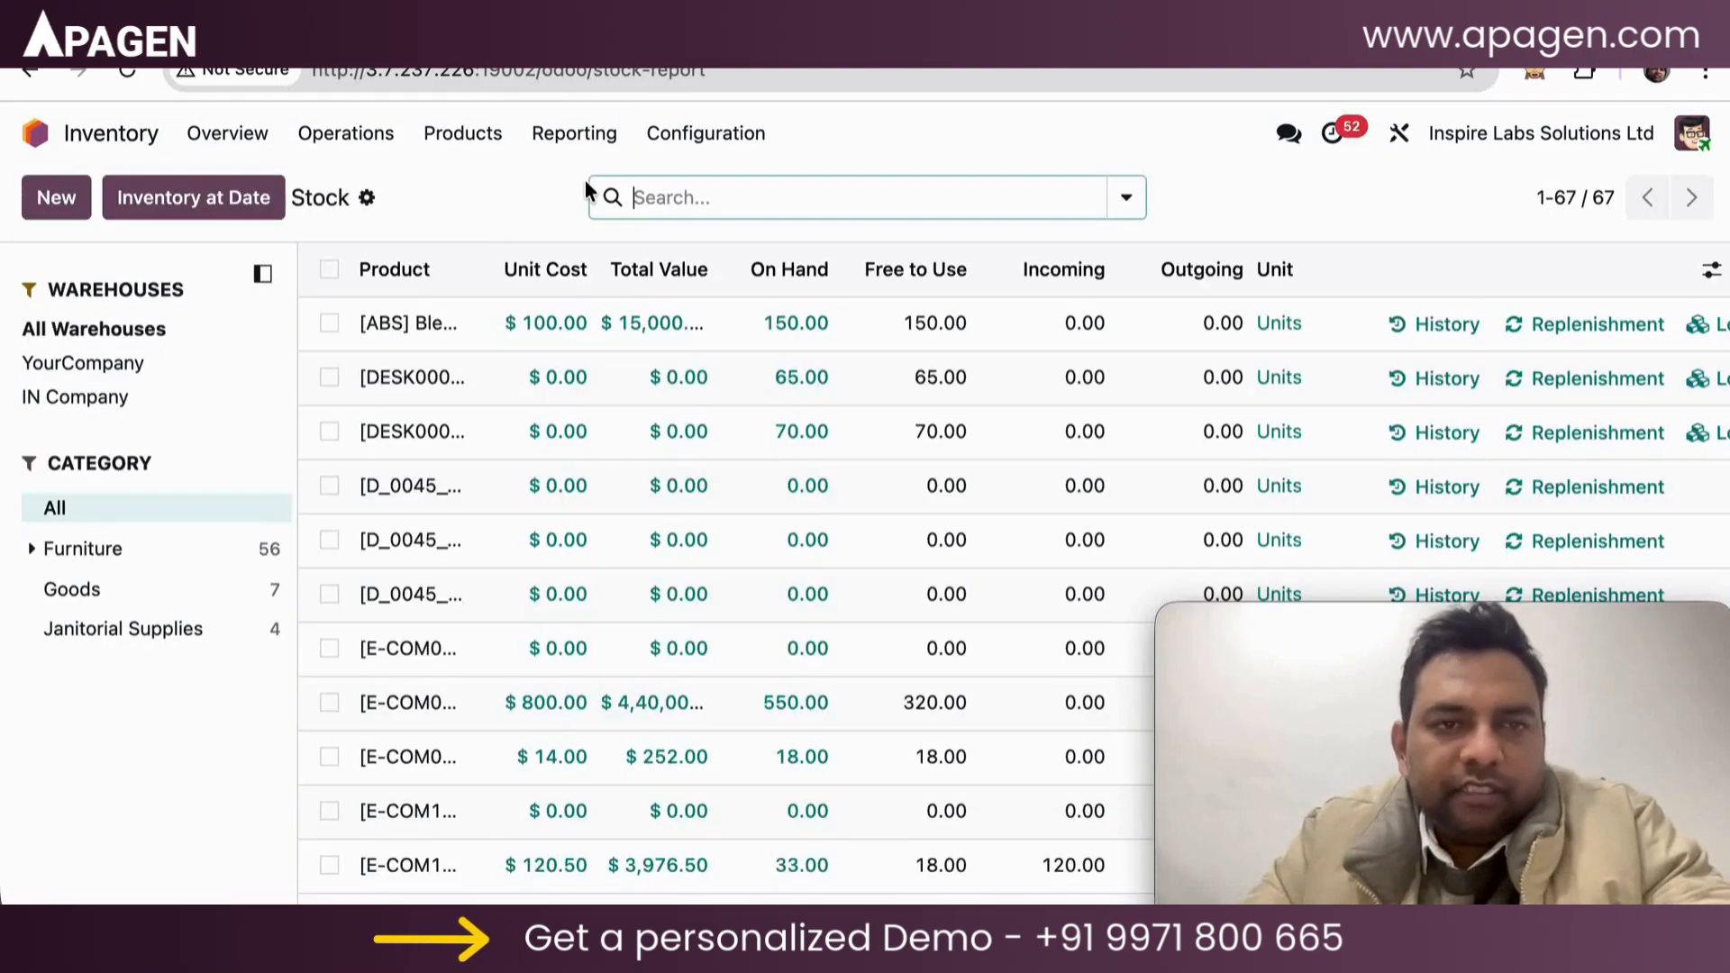
Step: Filter the Stock report to Available Products and widen the On Hand column
left_click(1142, 206)
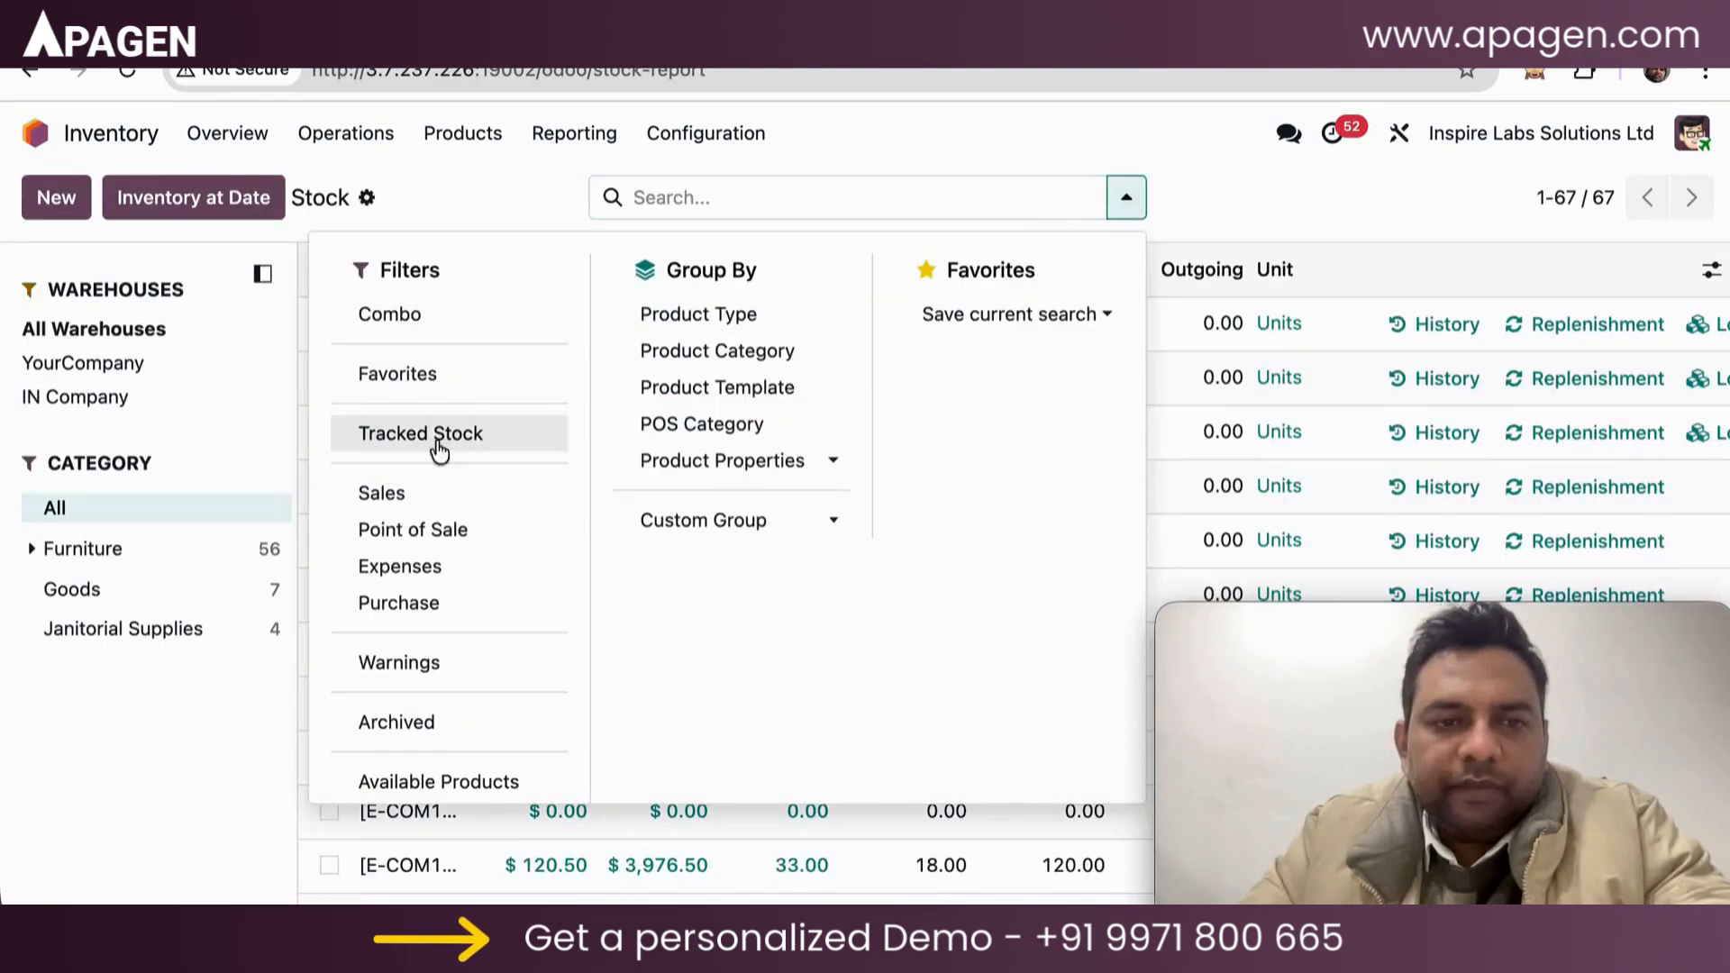
scroll(437, 486, "down", 3)
left_click(463, 667)
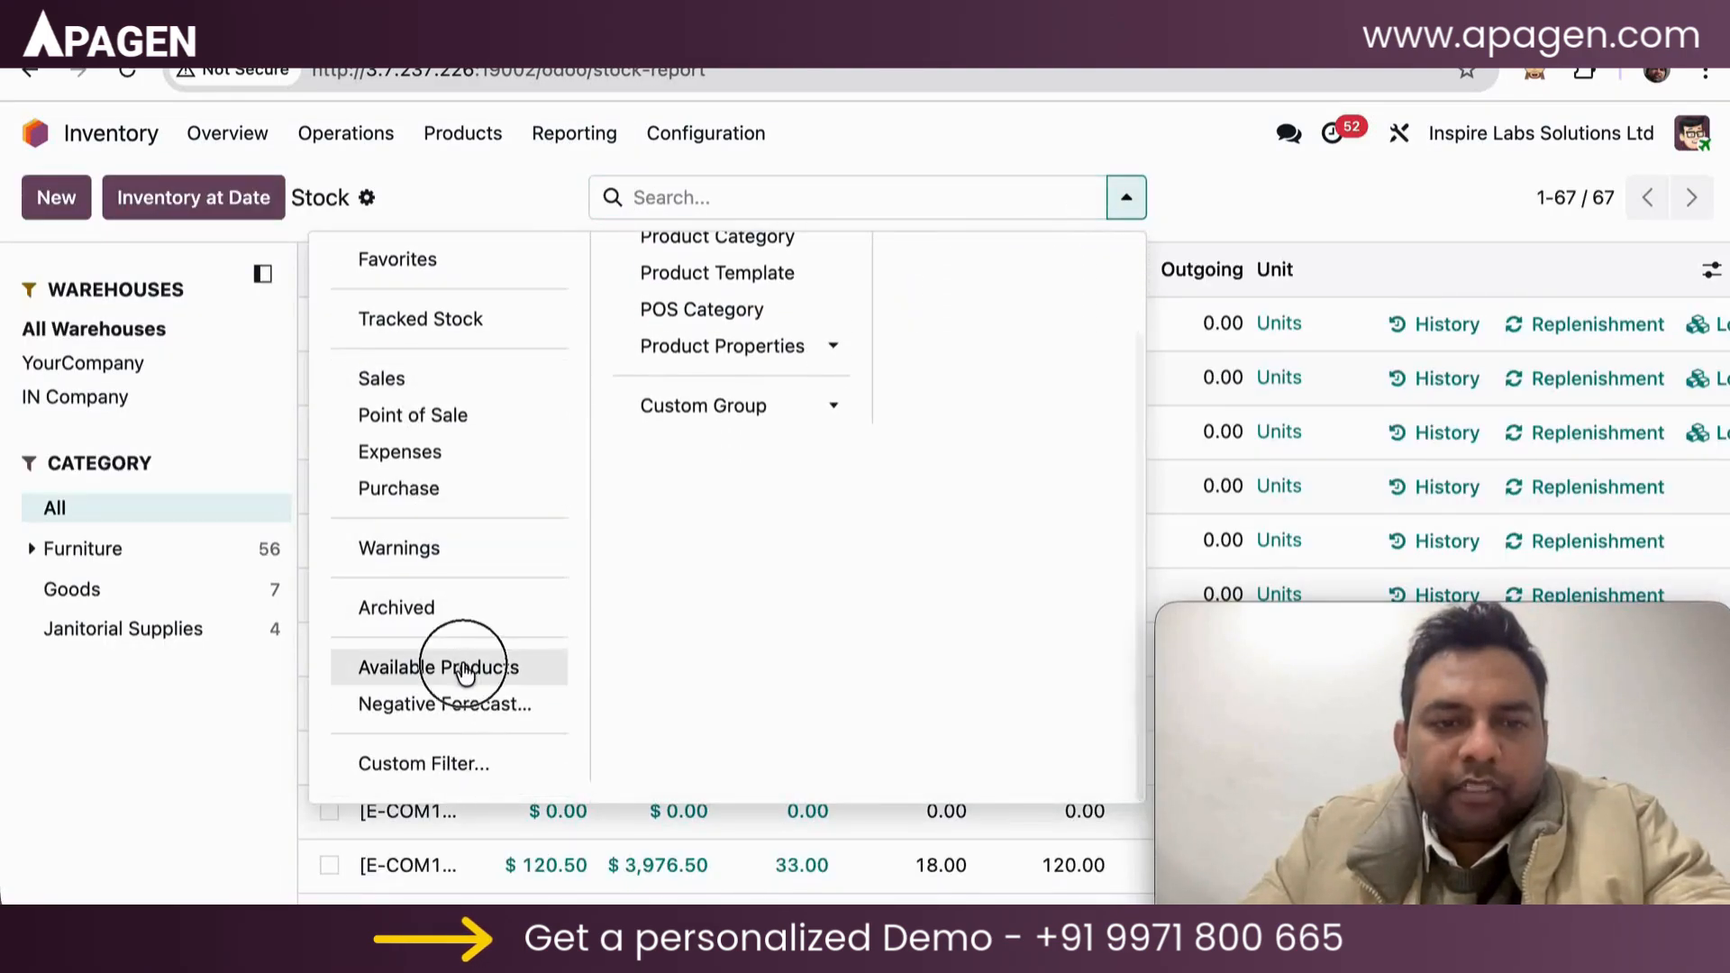
left_click(495, 149)
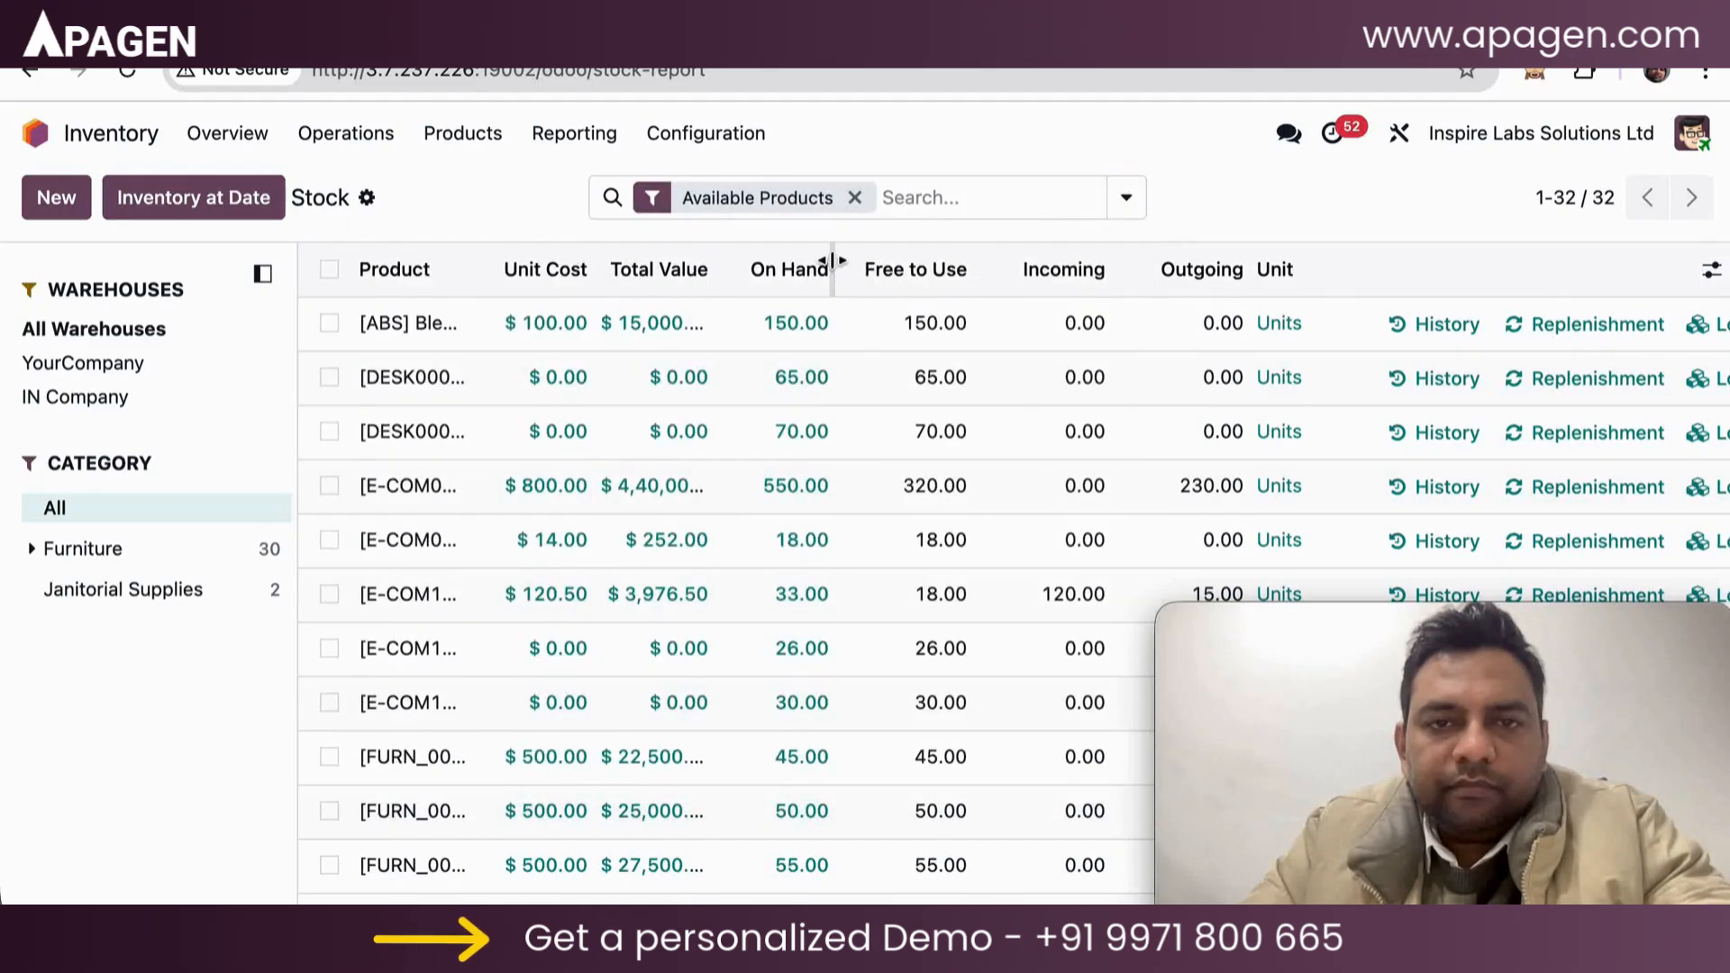
left_click_drag(835, 262, 958, 266)
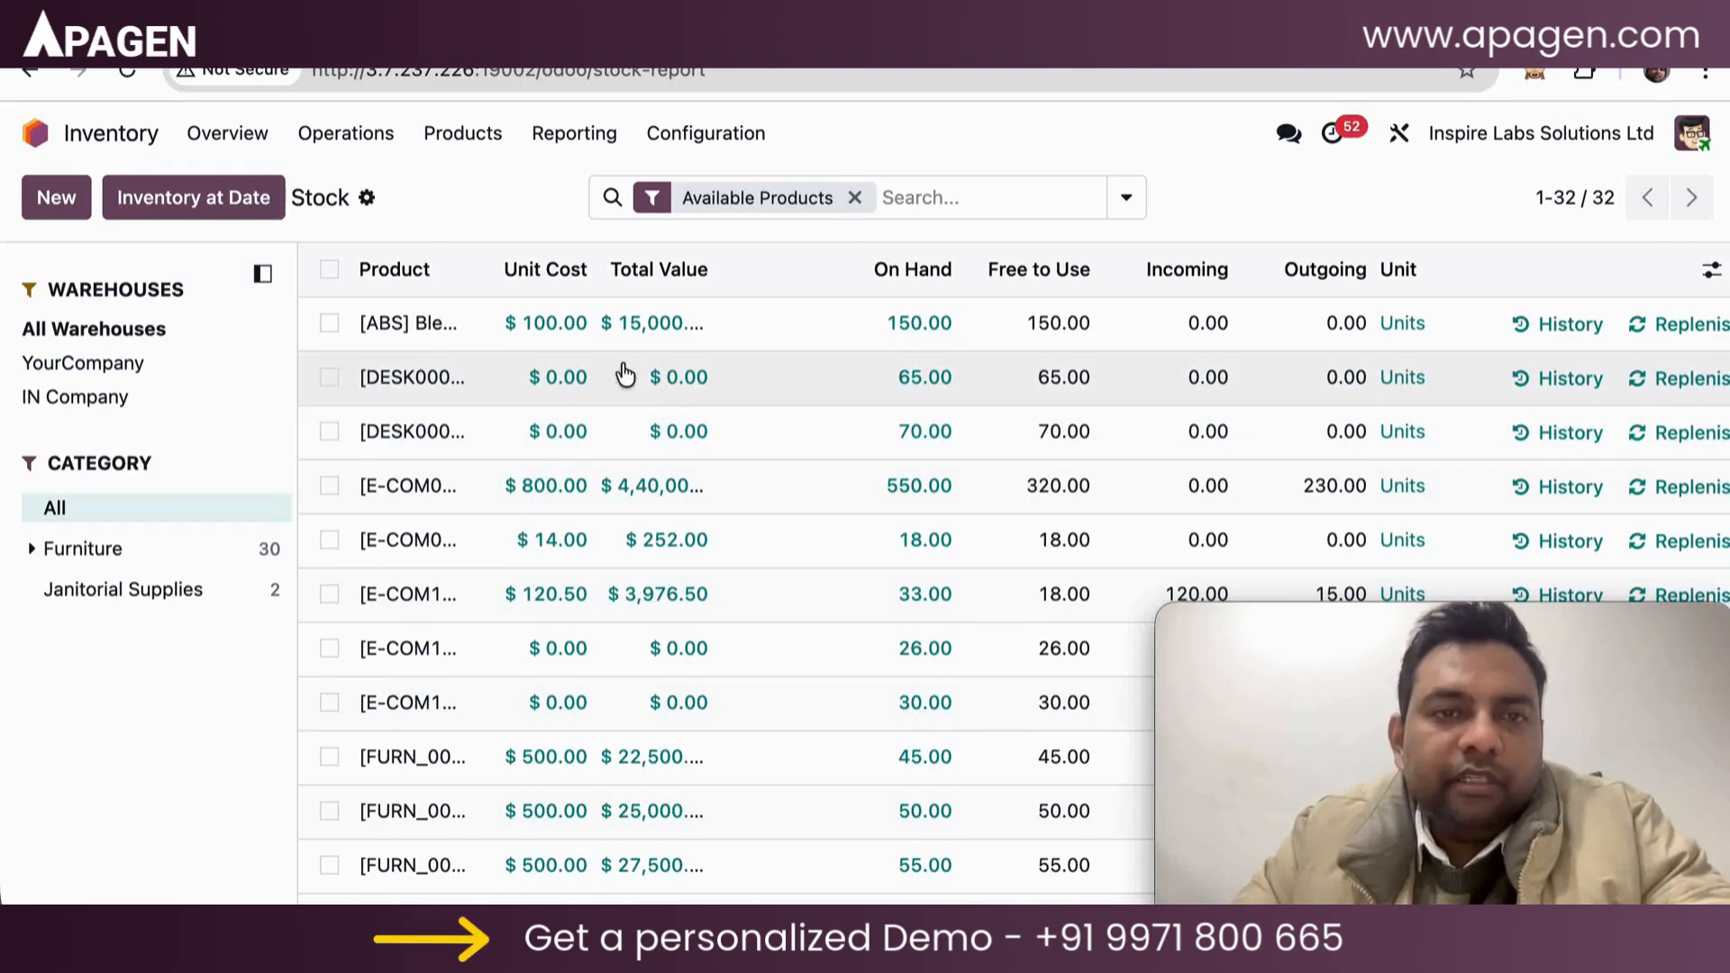
Step: Widen the Product column of the Stock report and look through the quantities of the available products
left_click_drag(468, 252, 655, 265)
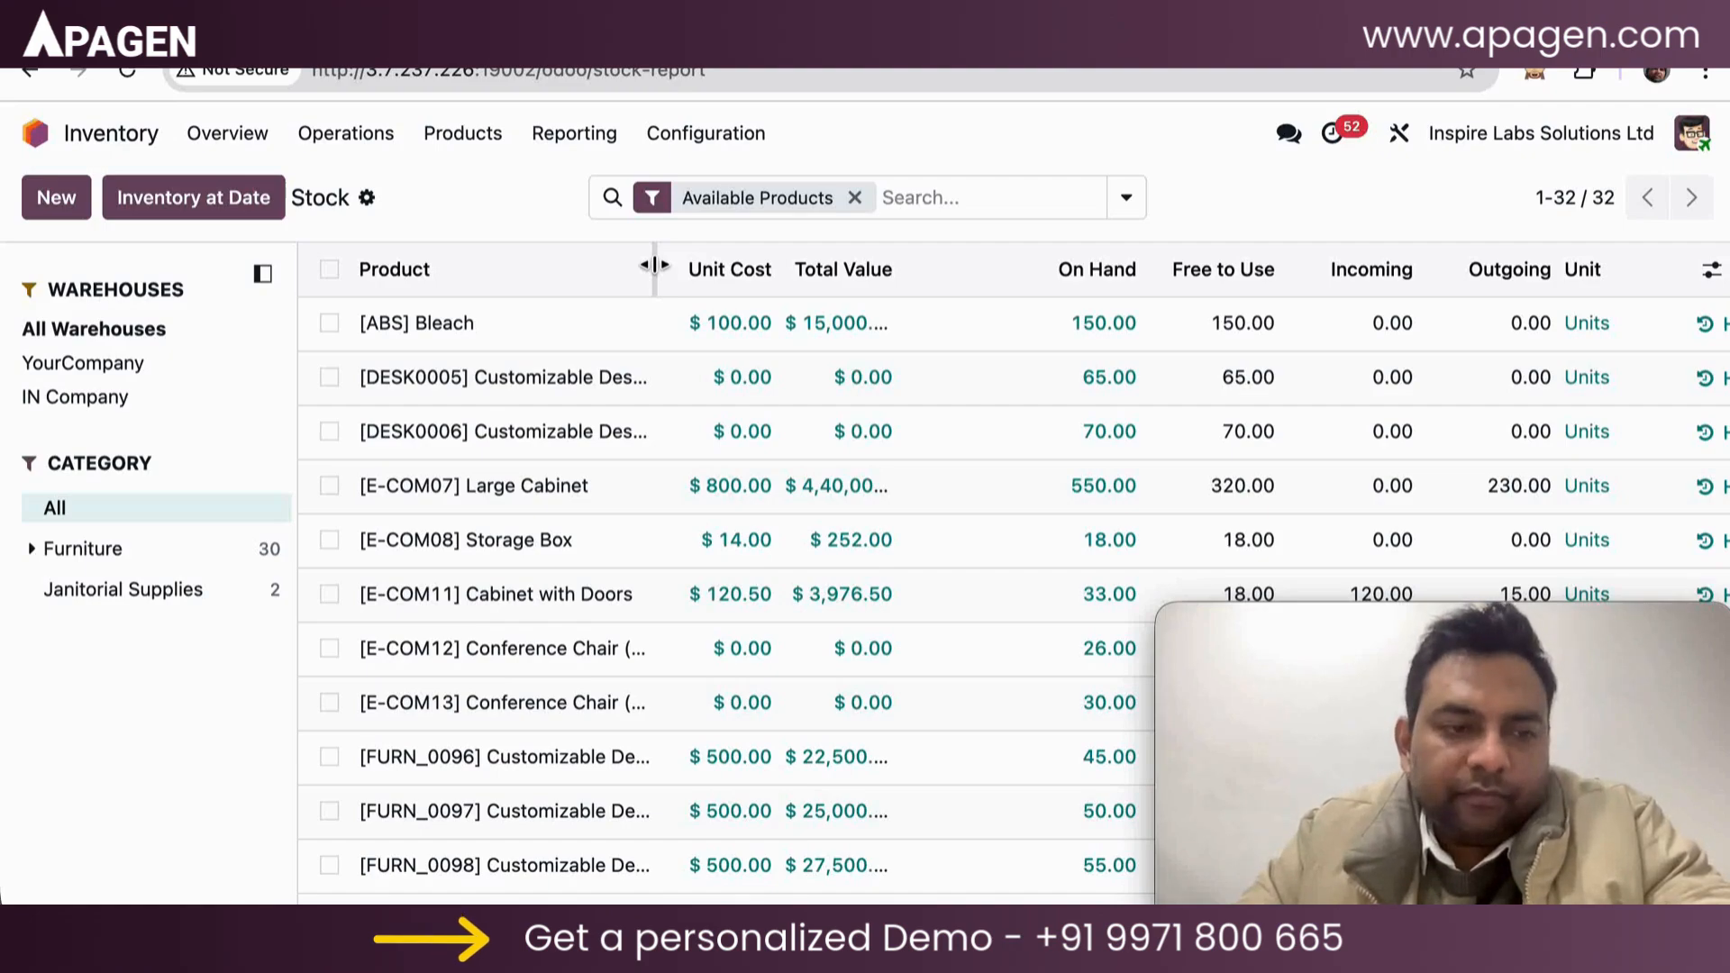
scroll(633, 324, "down", 5)
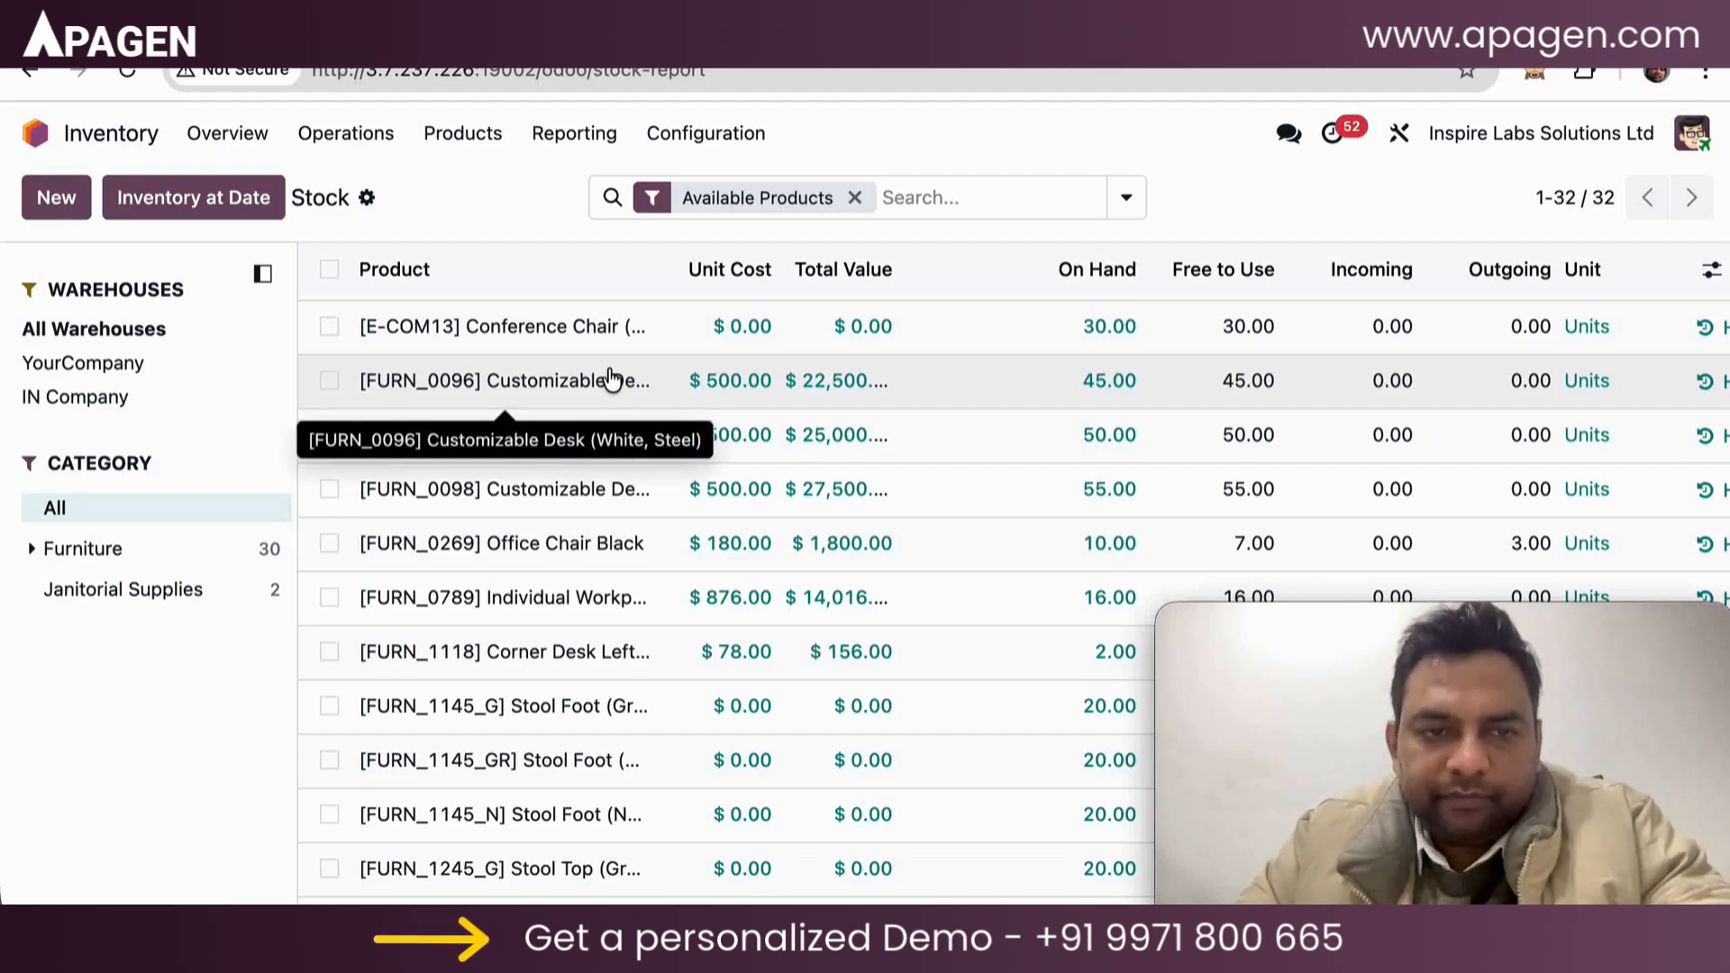
scroll(611, 379, "down", 5)
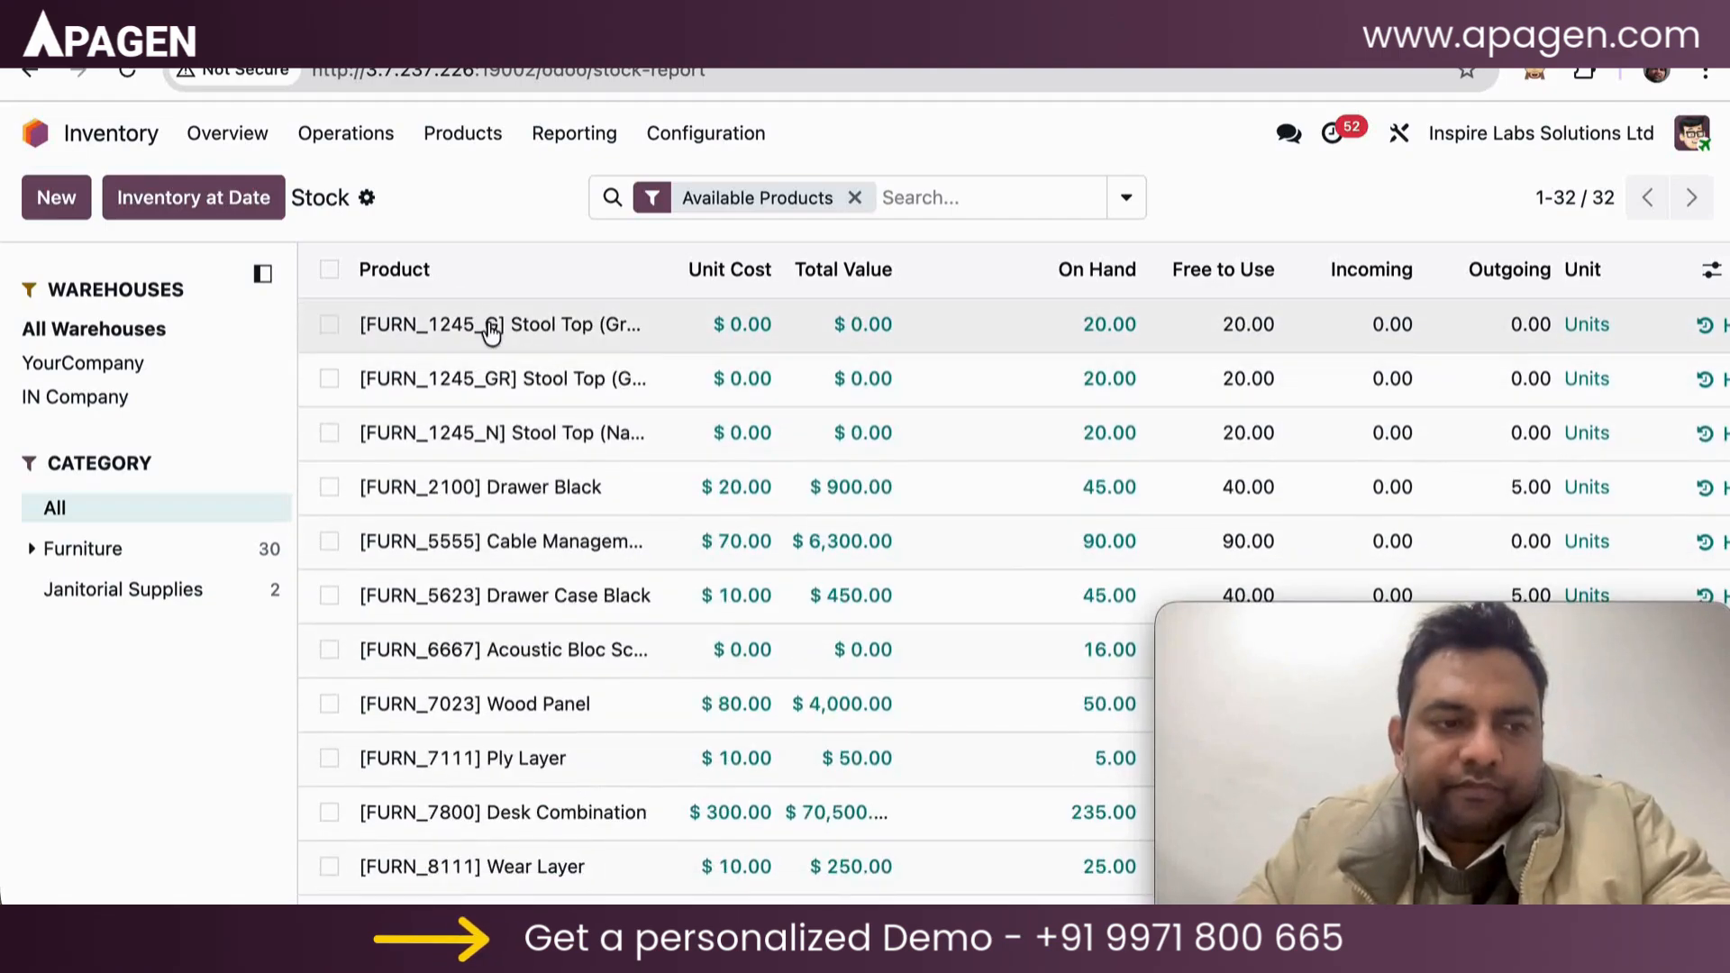
Step: Switch to the Dashboards app and review the Sales dashboard's monthly sales, top orders and top products
left_click(43, 120)
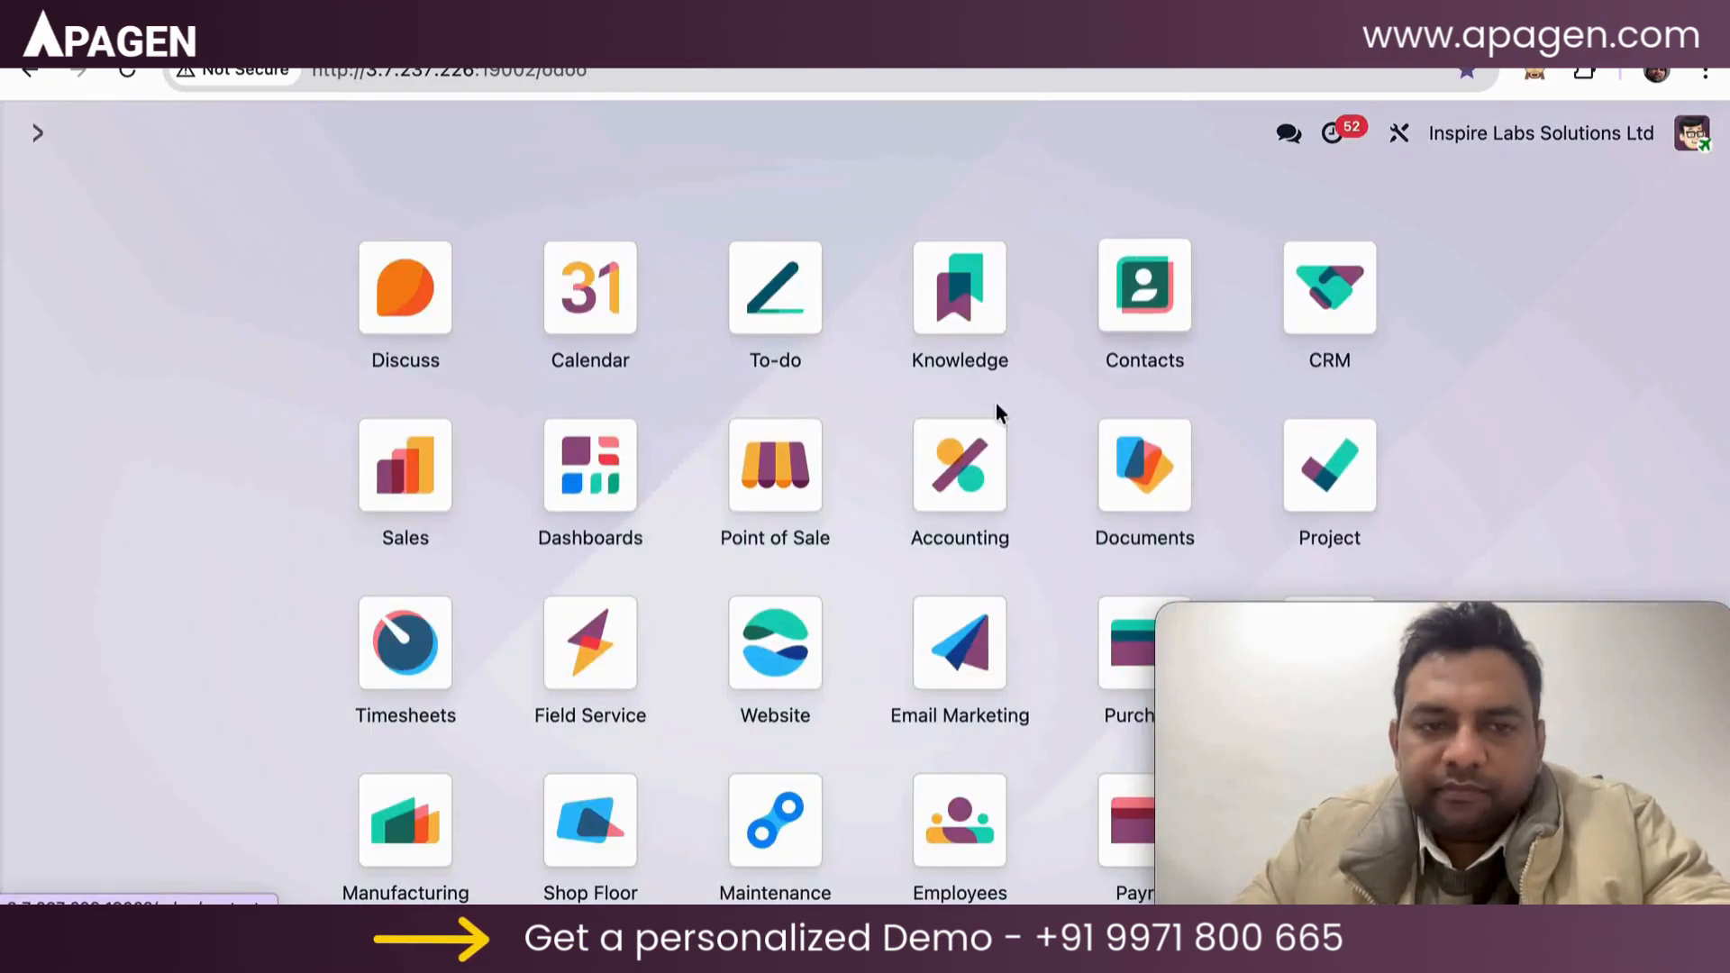
scroll(730, 622, "down", 3)
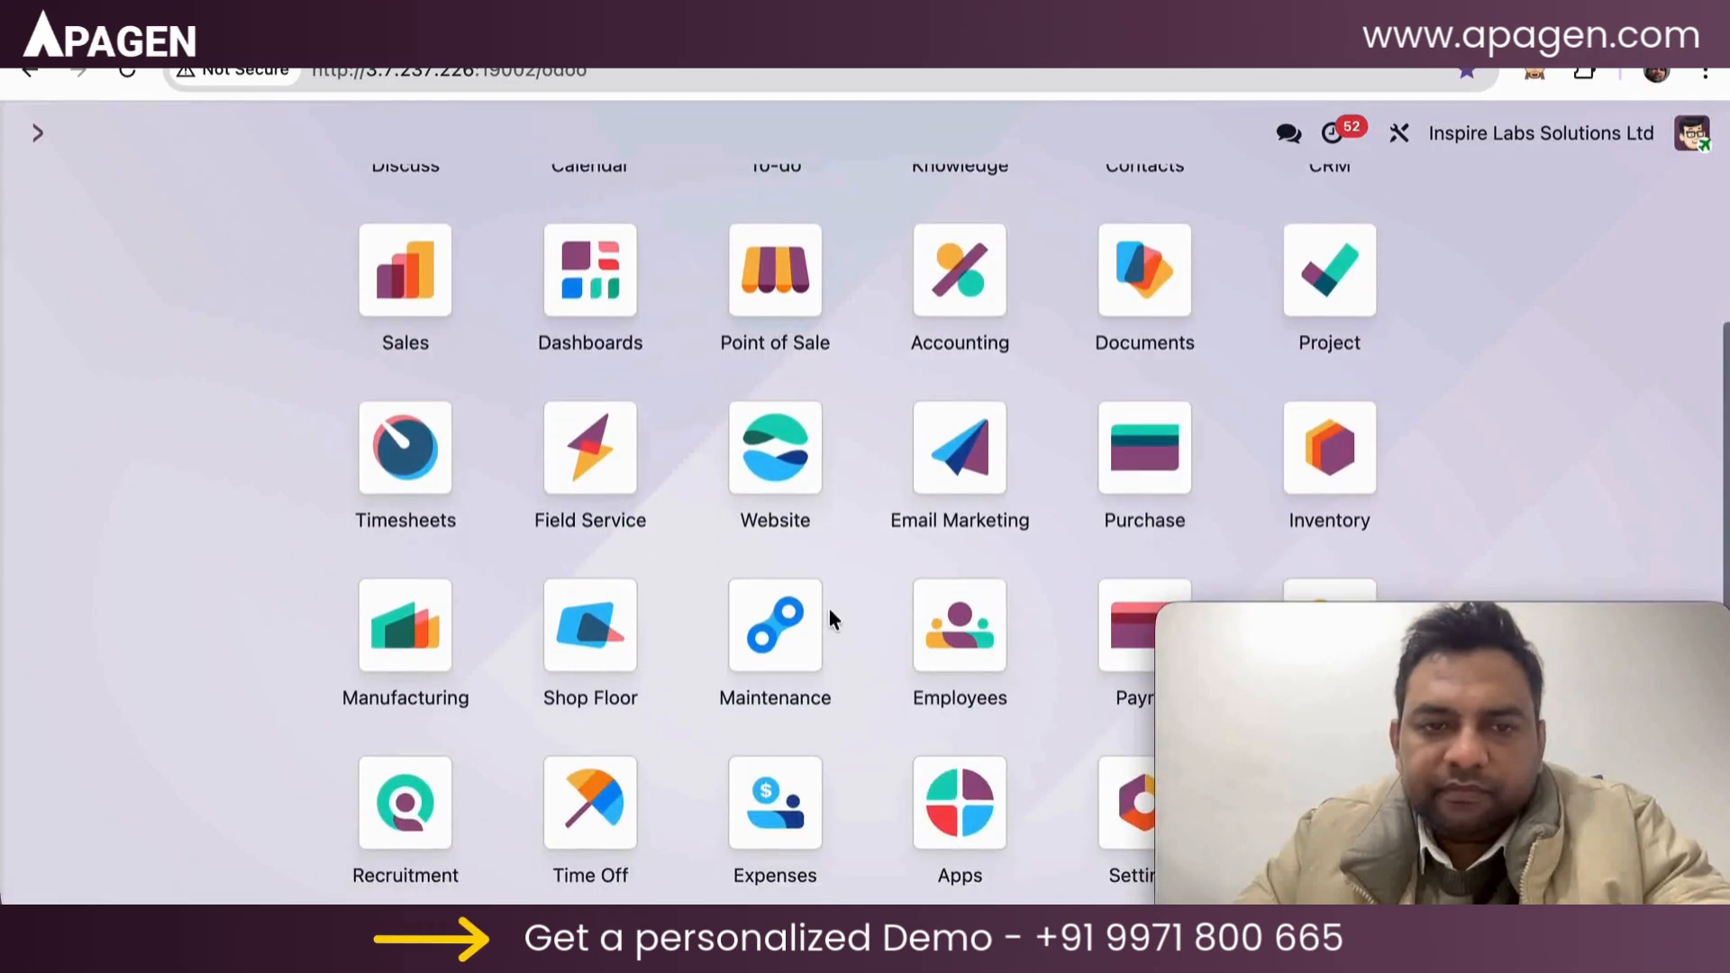
type("das")
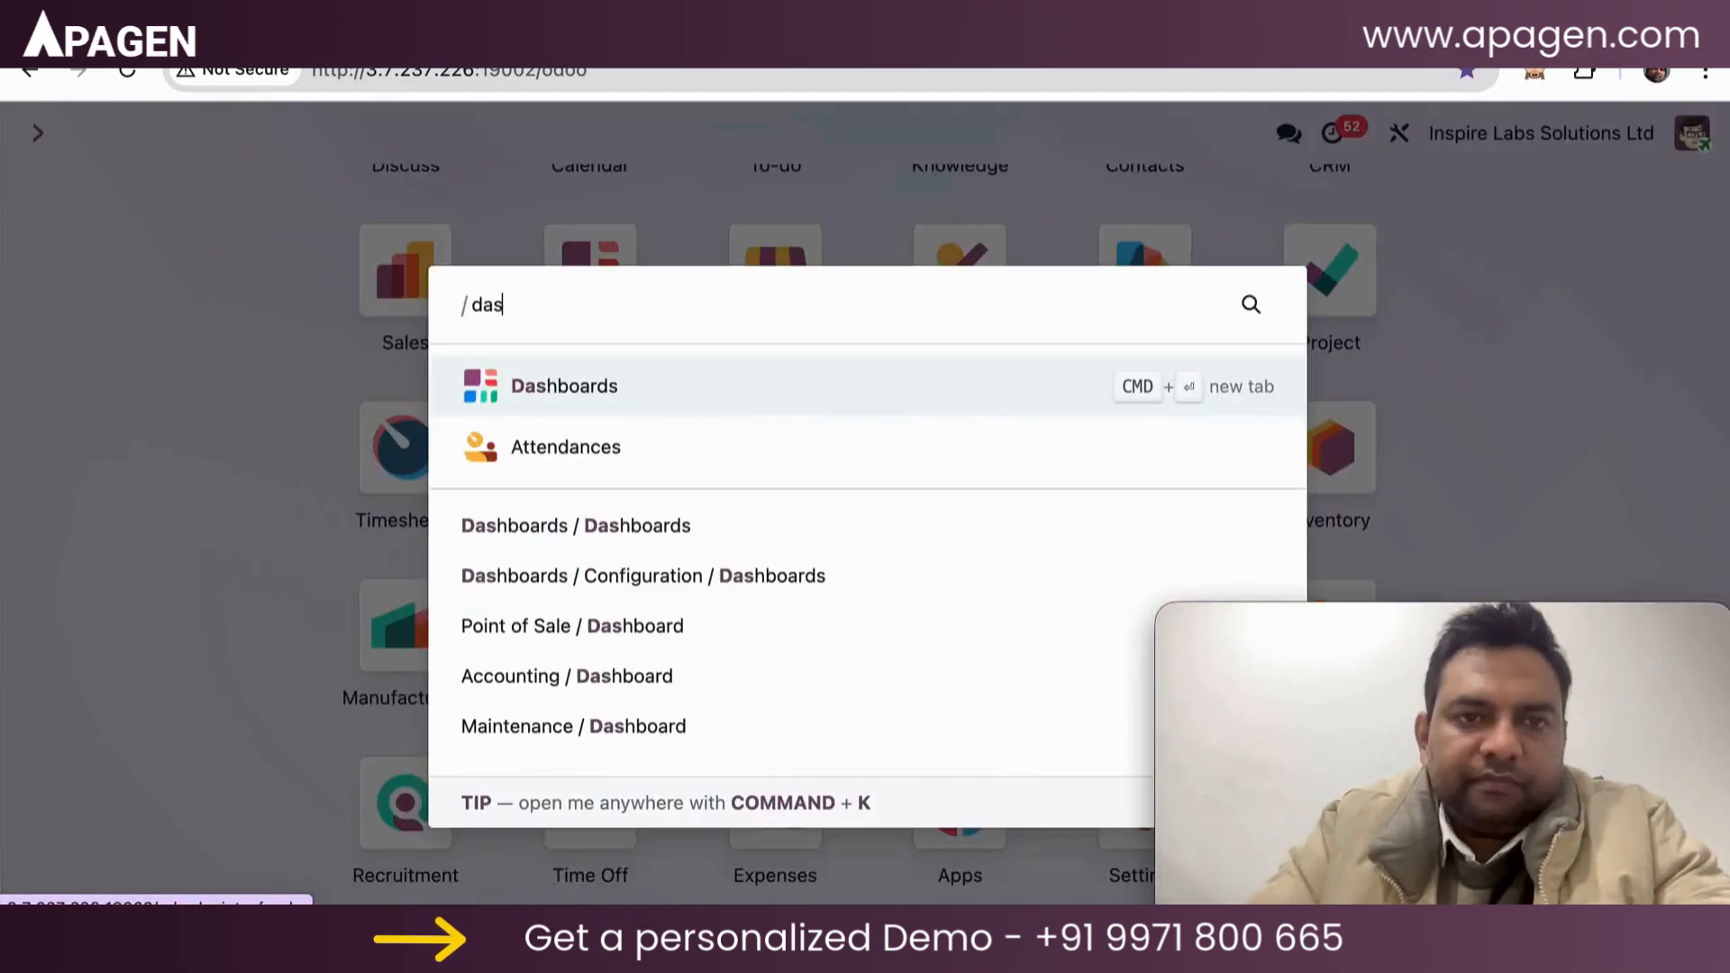
key("Return")
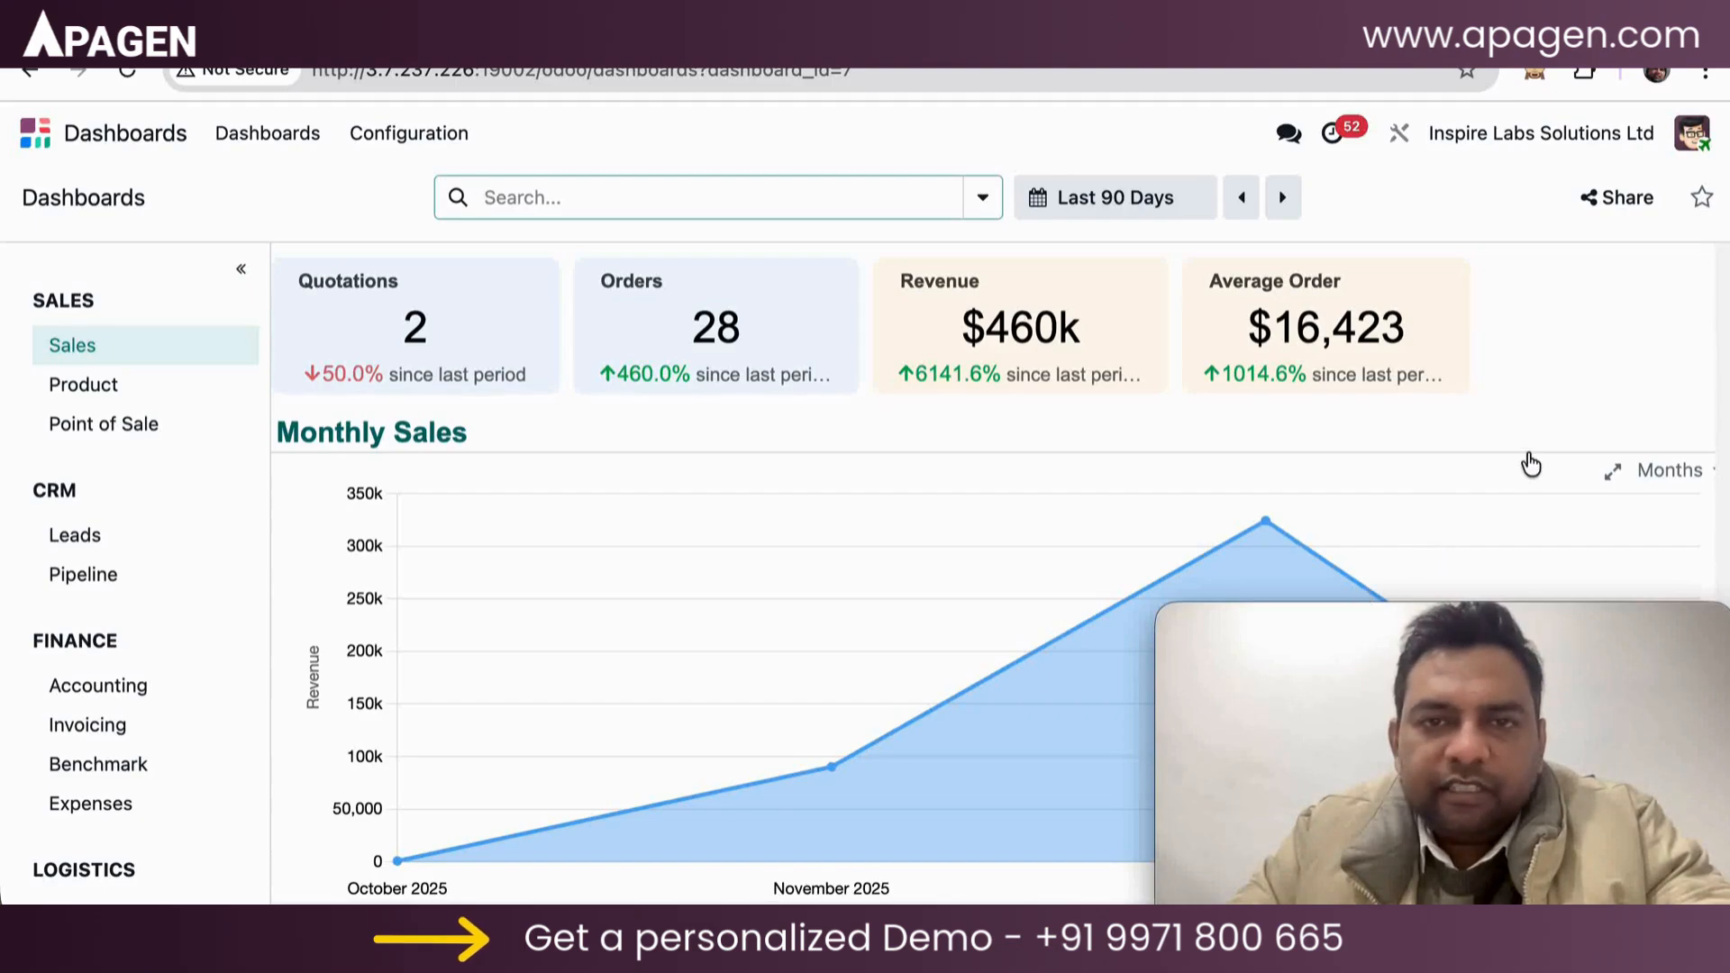
scroll(1546, 414, "down", 7)
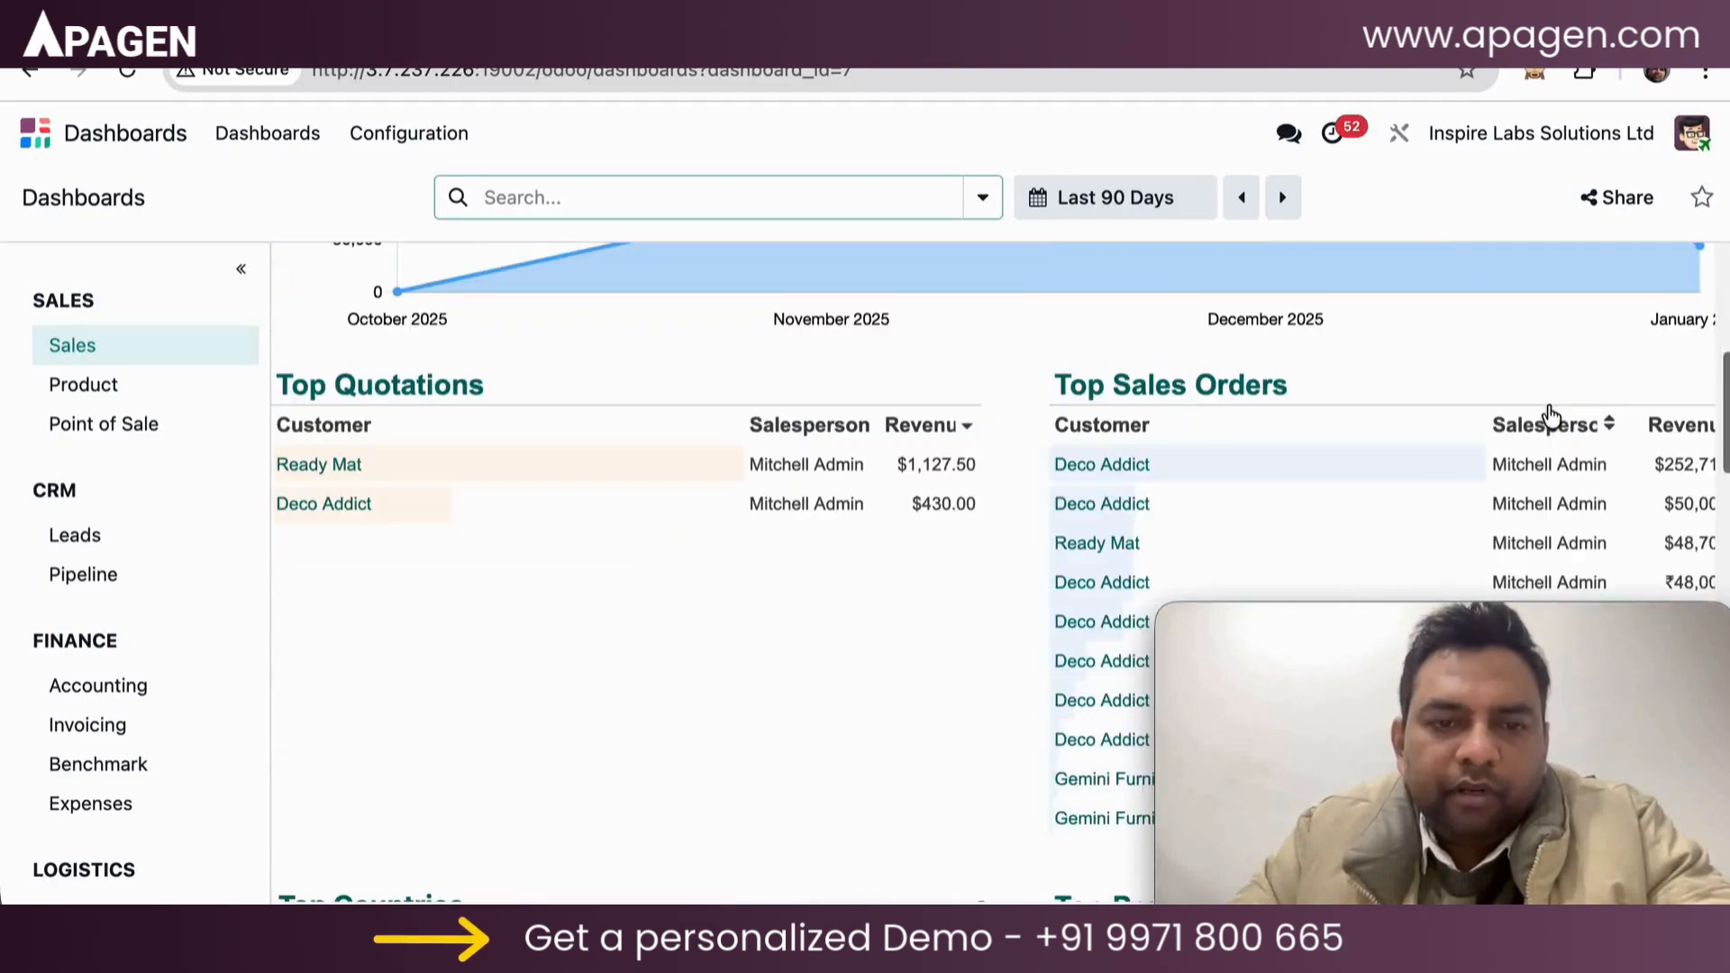
scroll(1481, 431, "down", 6)
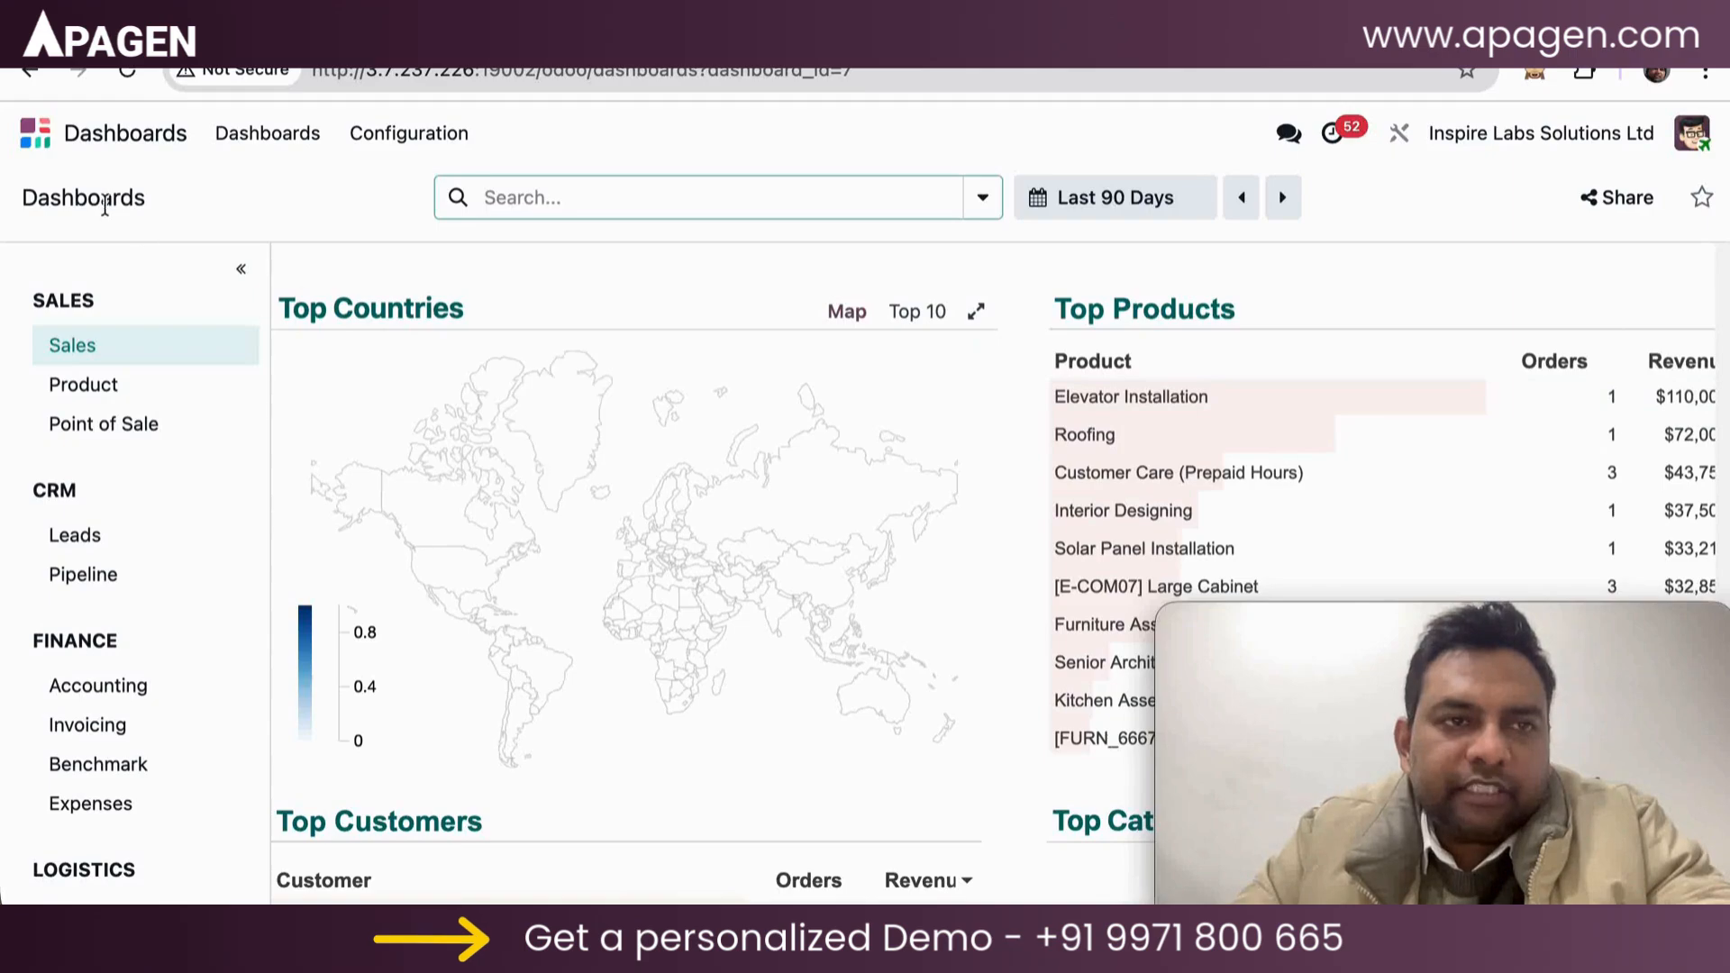
Step: Switch to the Sales app and open its products in list view
left_click(11, 140)
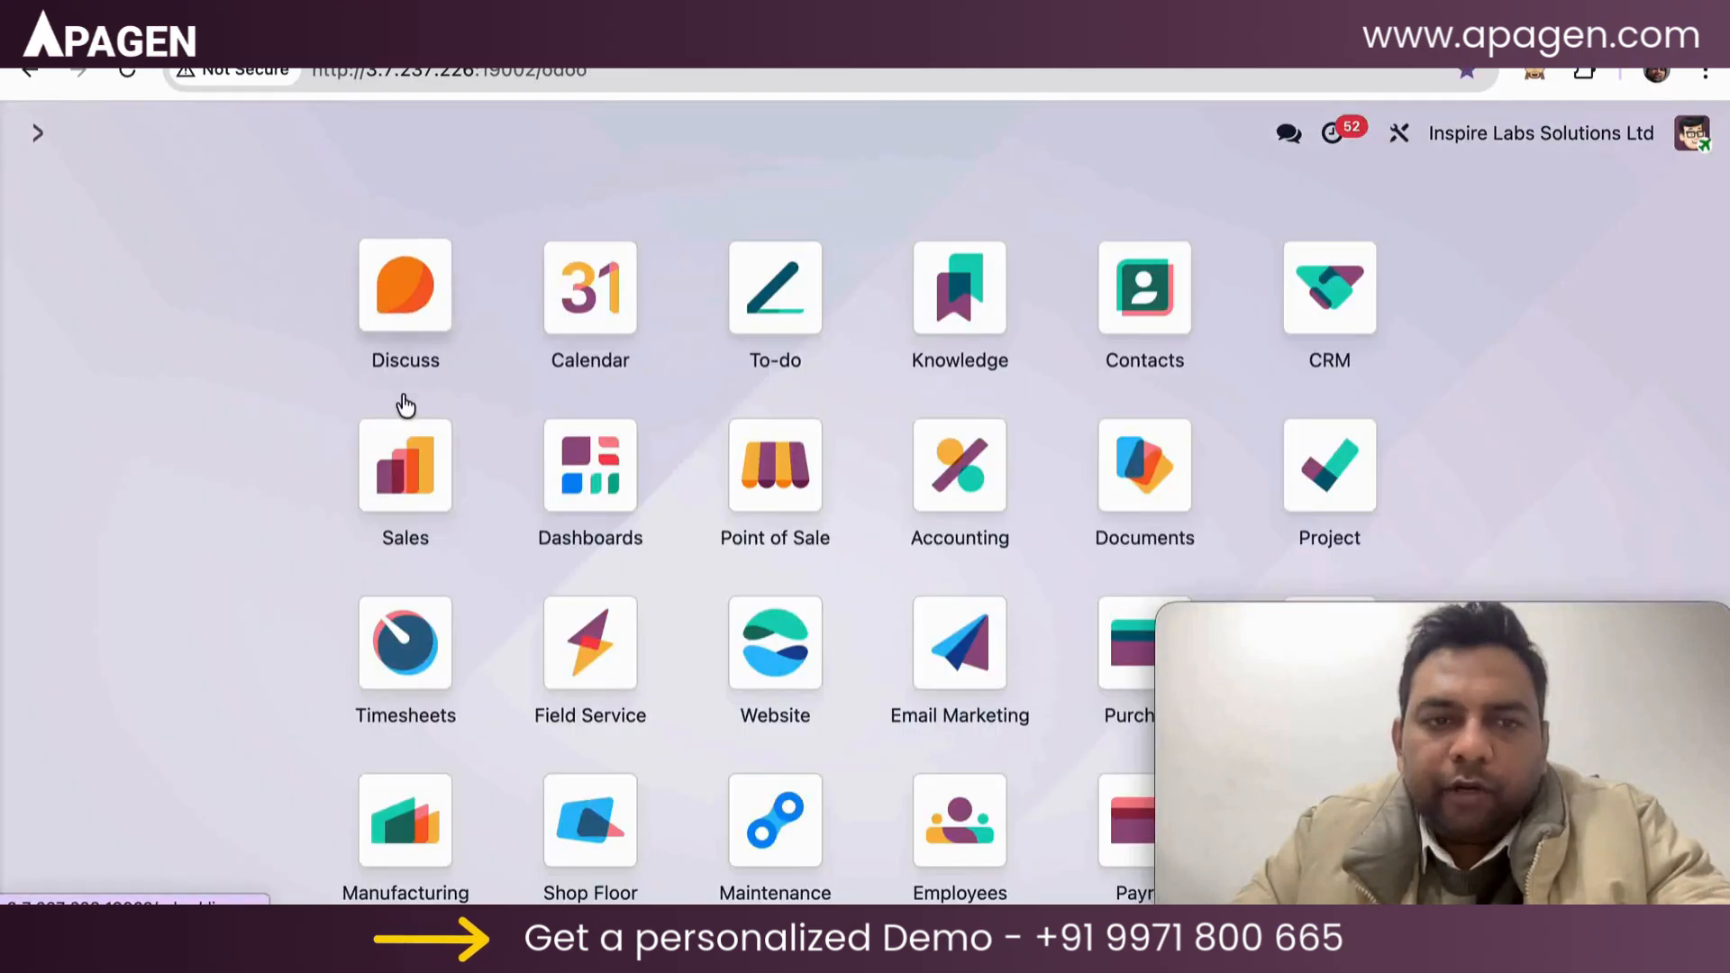
left_click(388, 463)
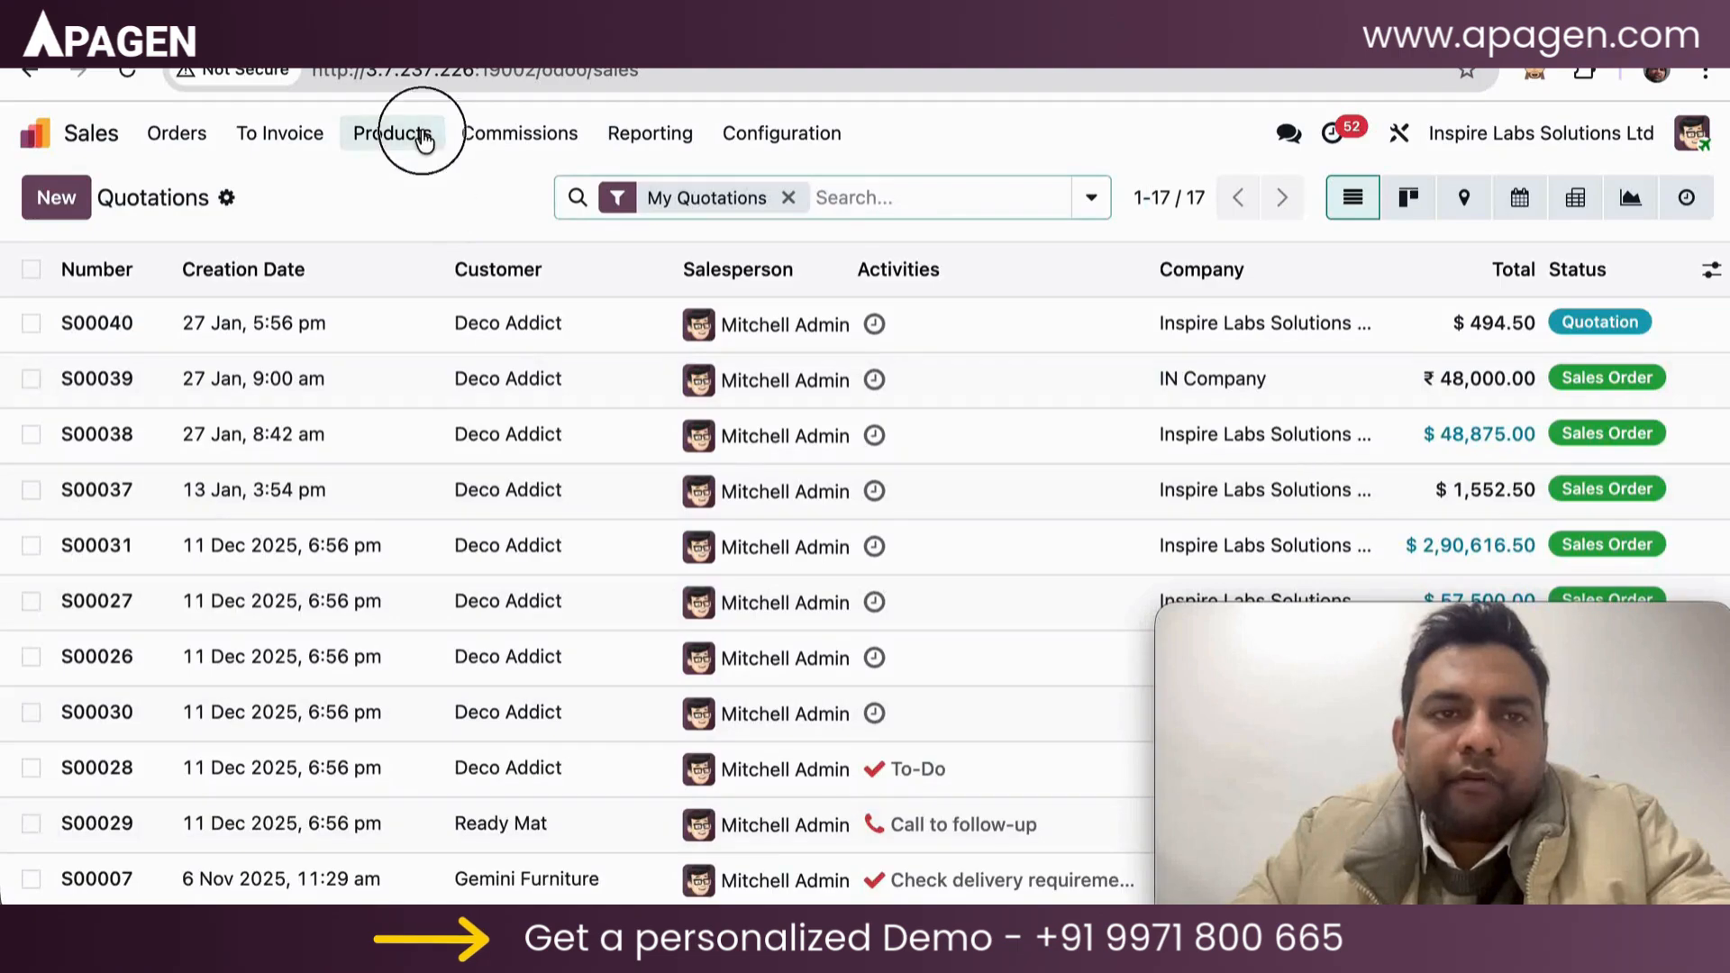
left_click(424, 137)
left_click(427, 185)
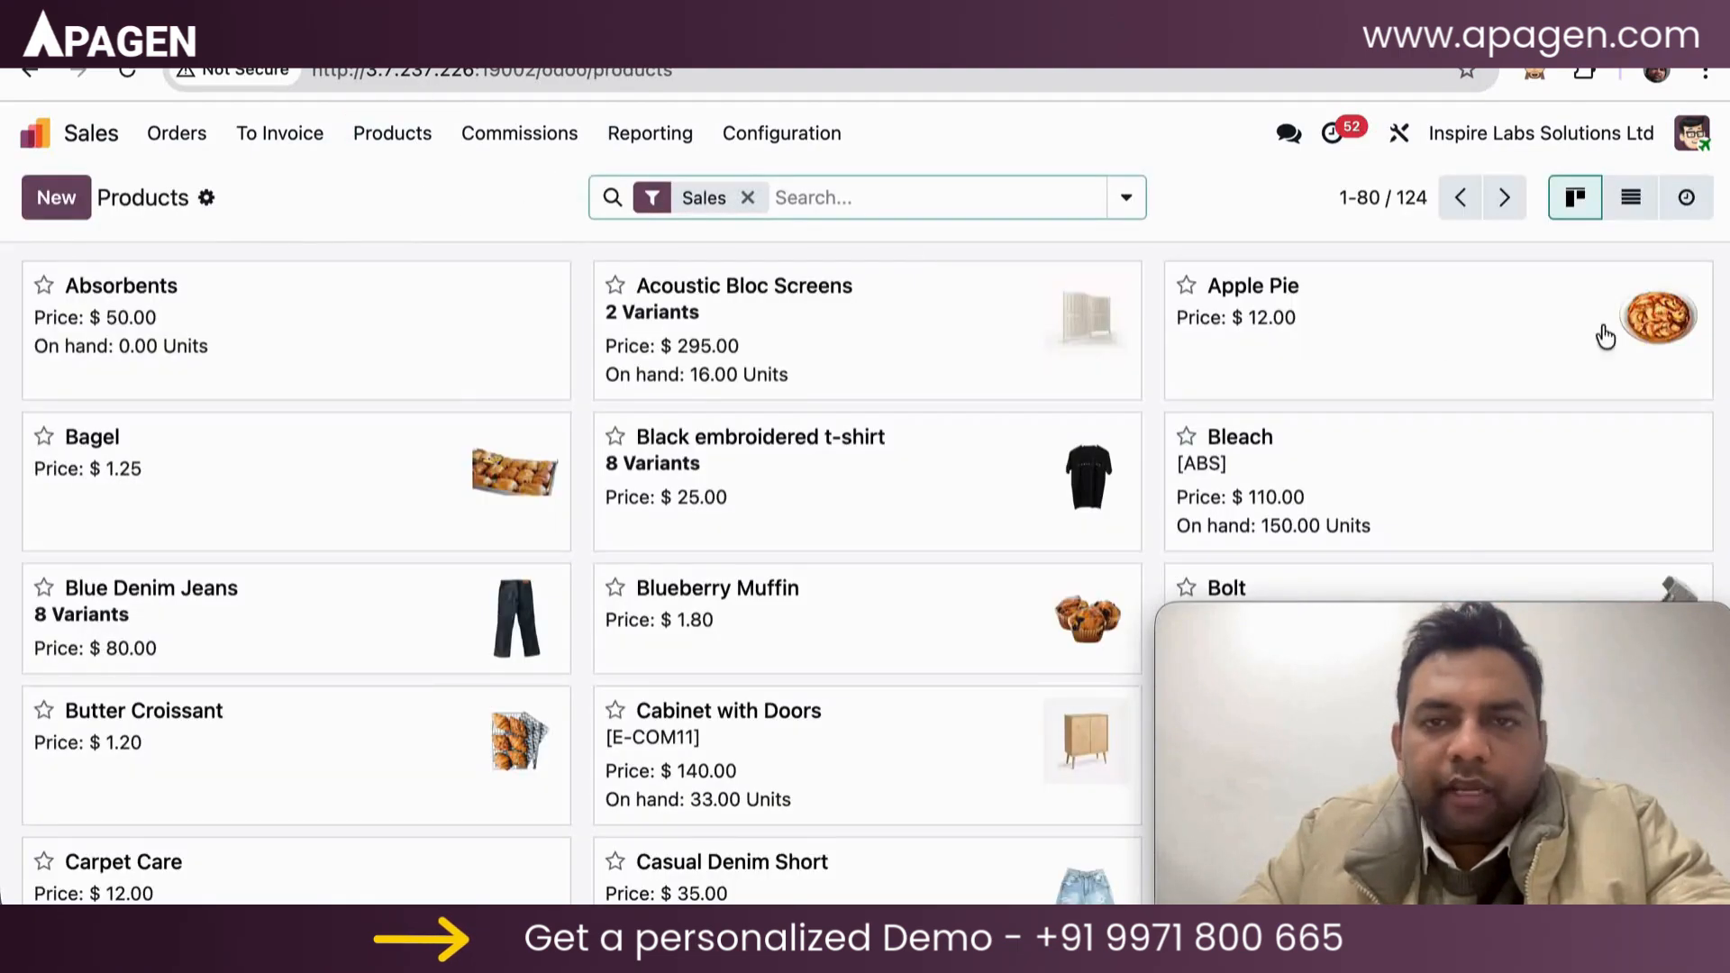
left_click(1631, 198)
left_click(1126, 197)
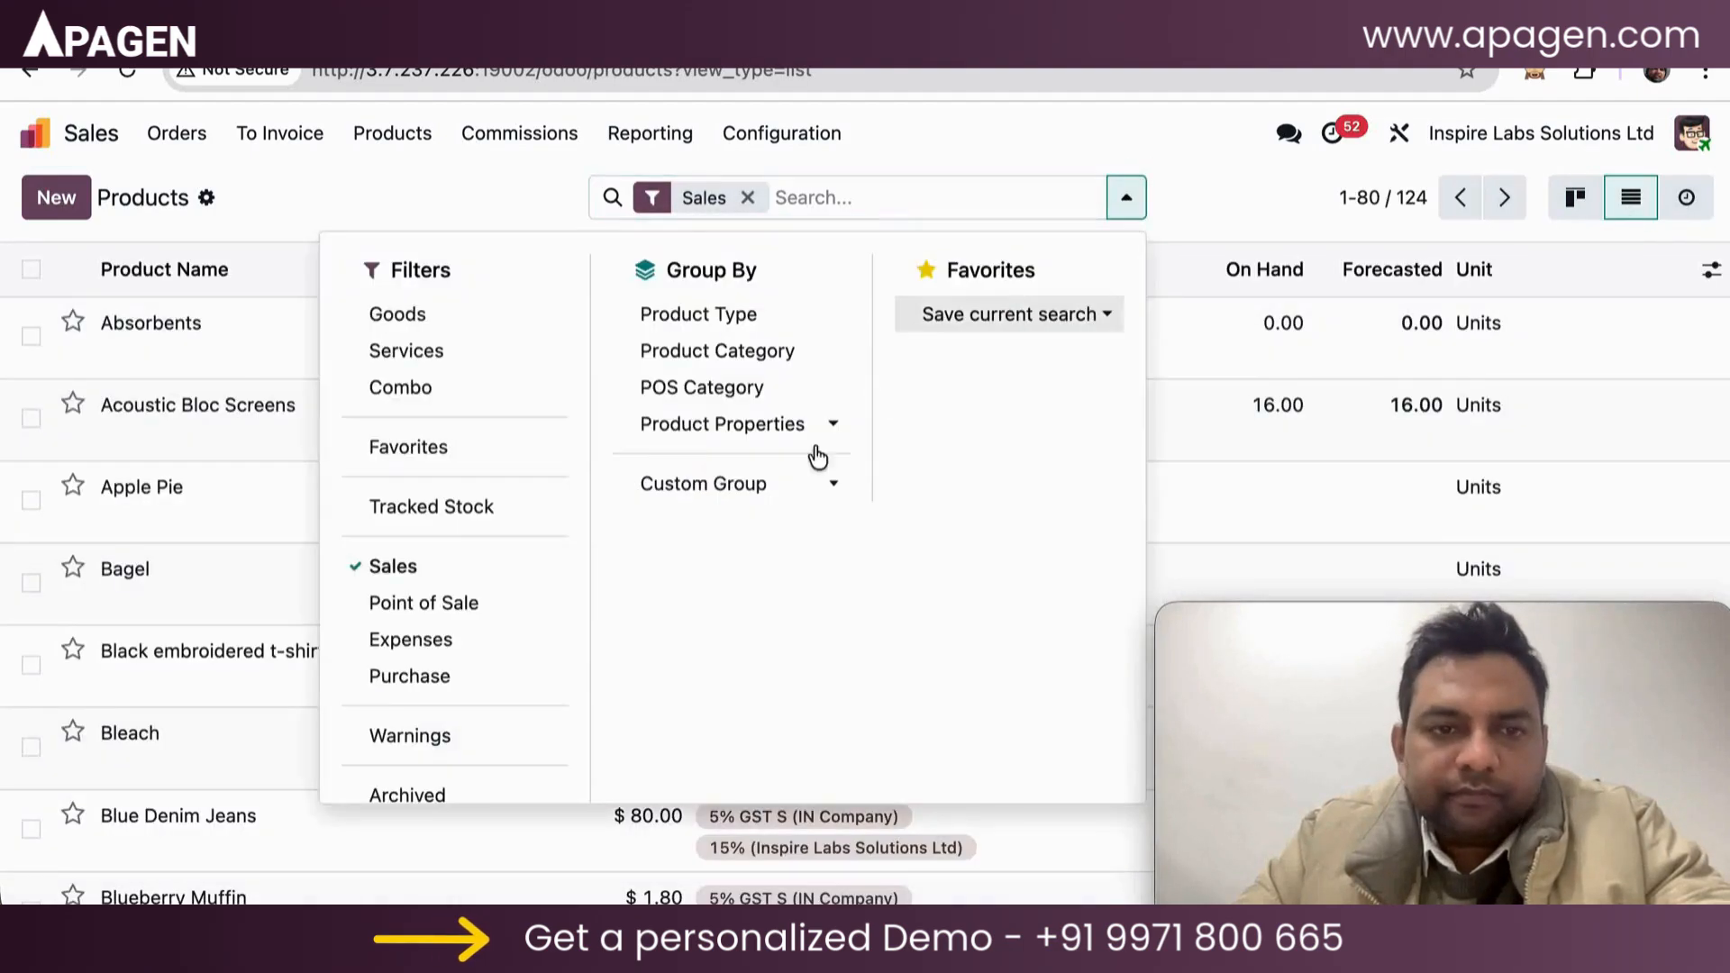
scroll(494, 566, "down", 1)
scroll(495, 566, "up", 1)
left_click(853, 442)
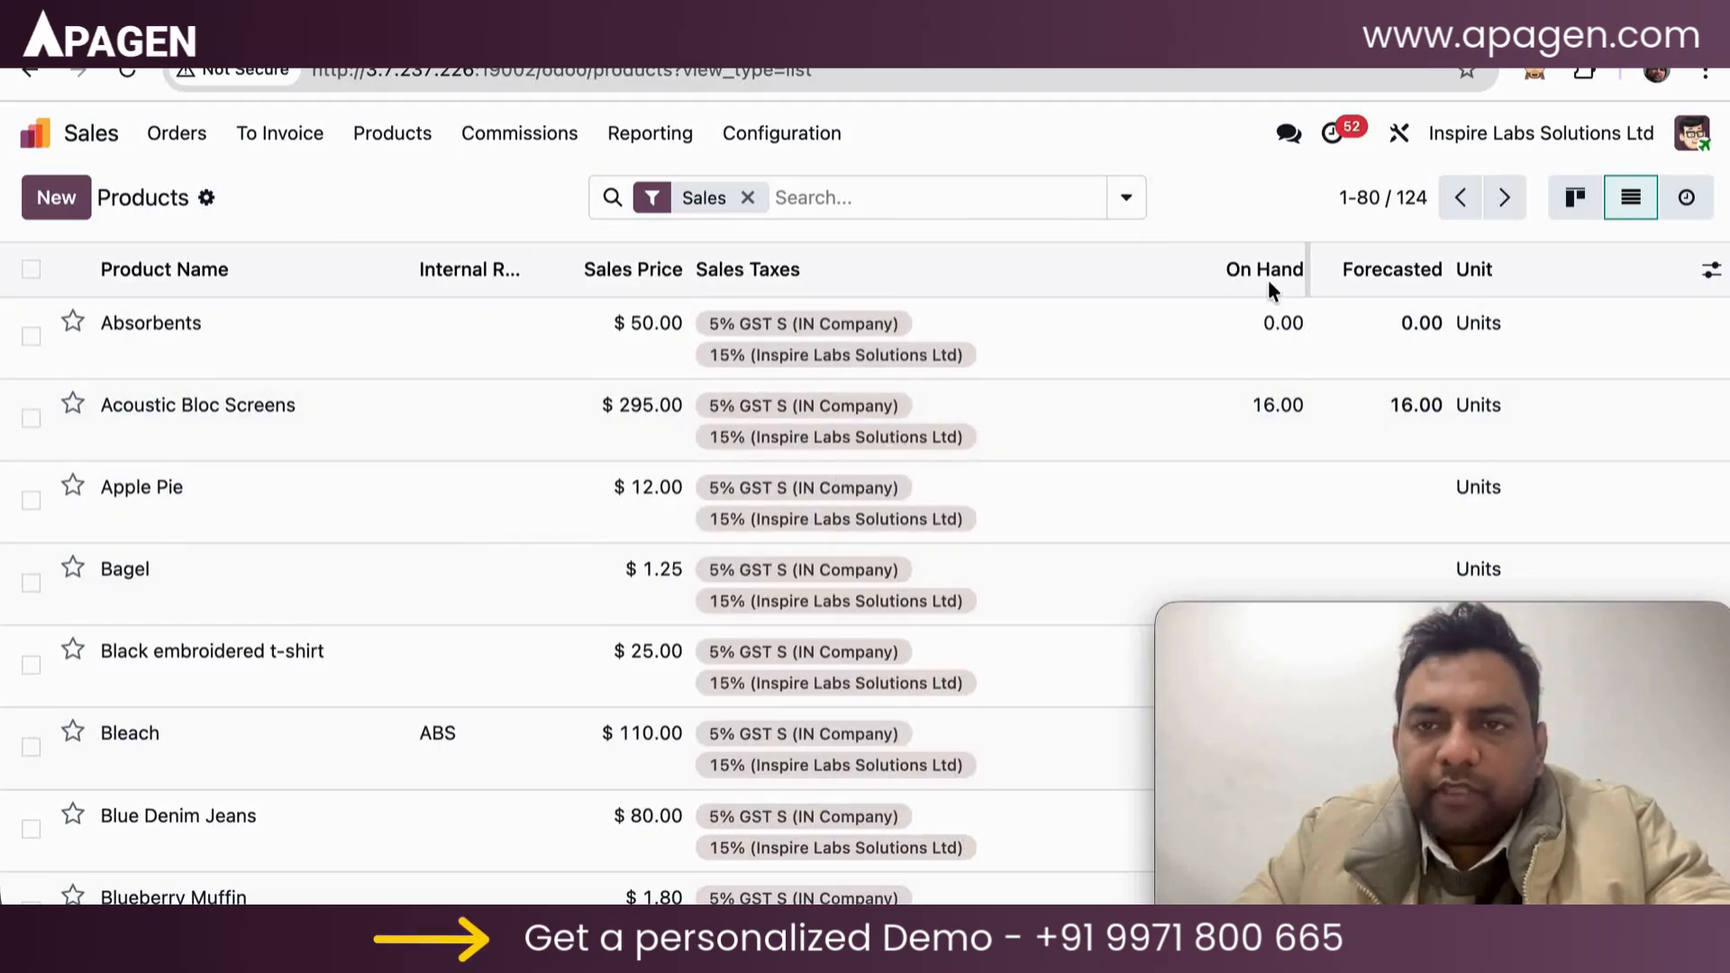
Step: Open the Acoustic Bloc Screens product and examine the Forecasted Report for its White and Black variants
scroll(1284, 386, "down", 1)
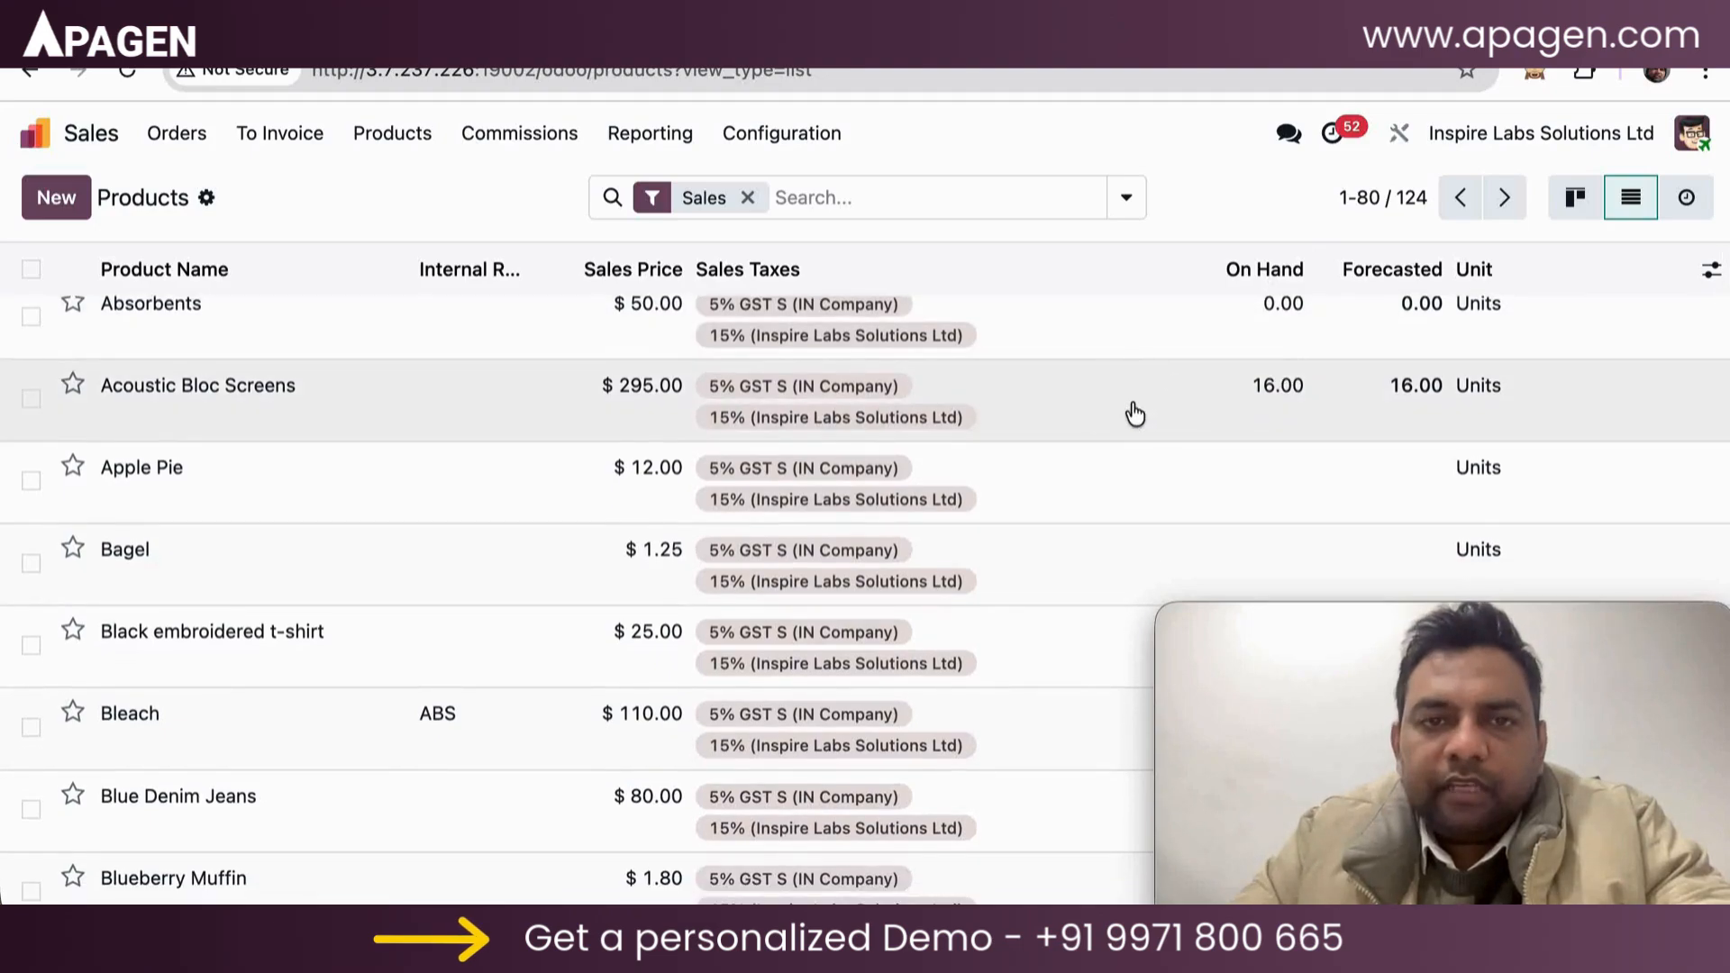
left_click(1133, 412)
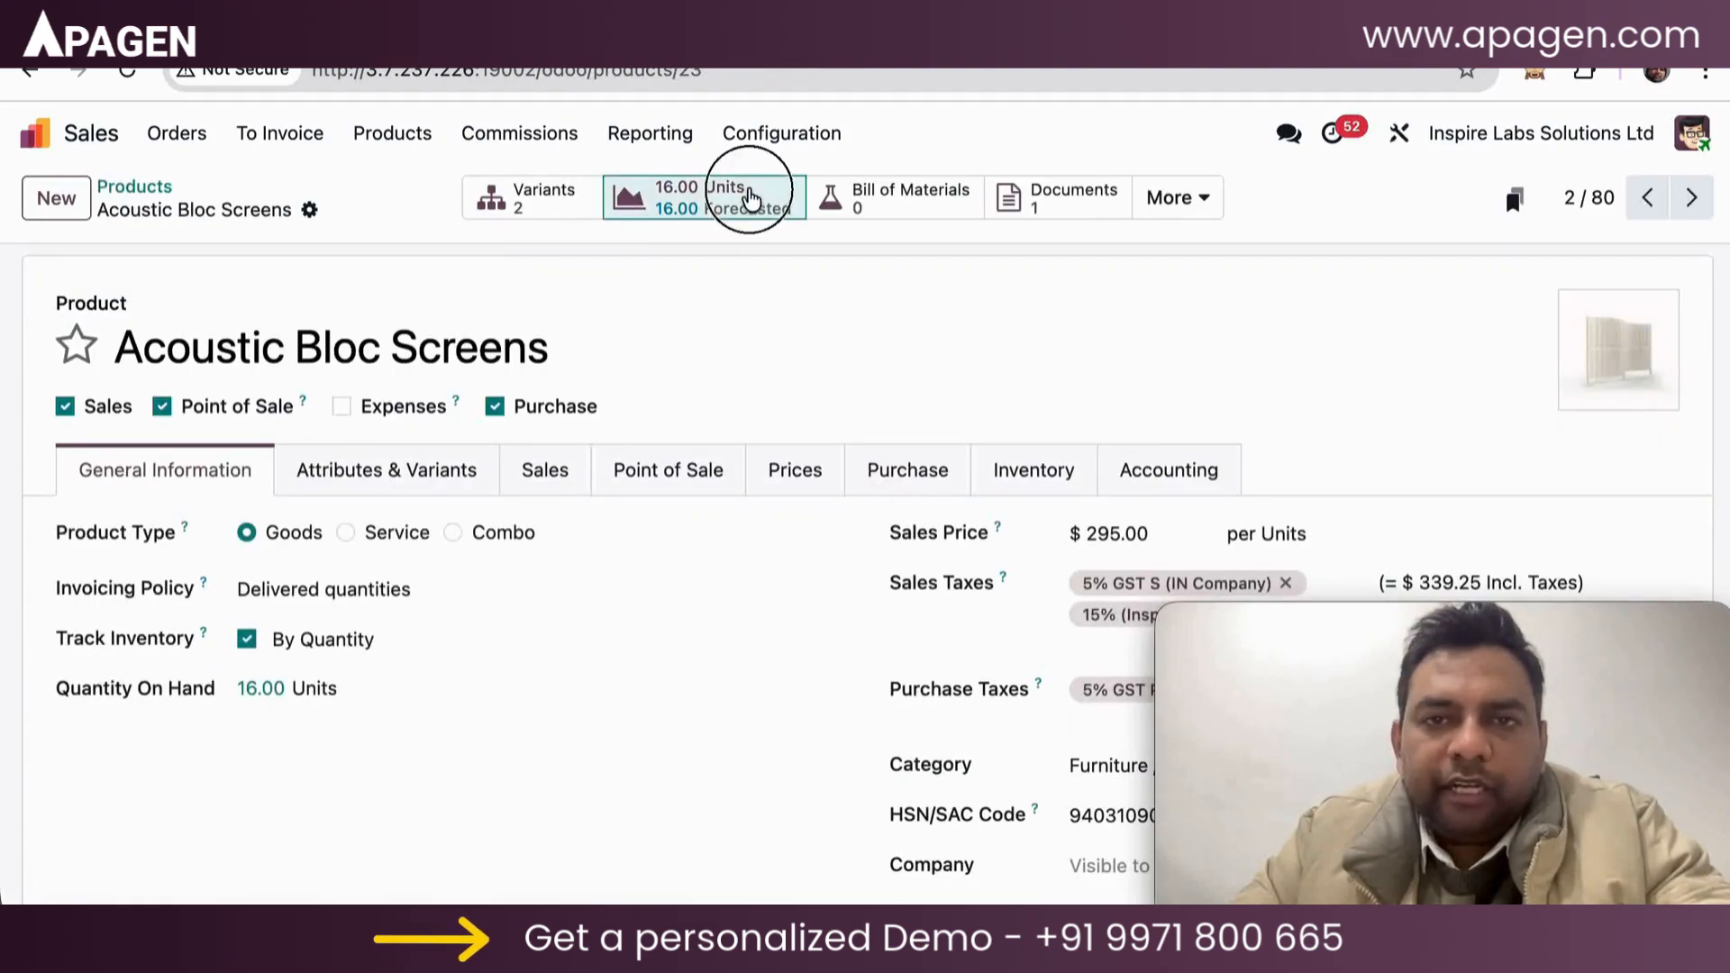
left_click(744, 193)
scroll(788, 379, "down", 7)
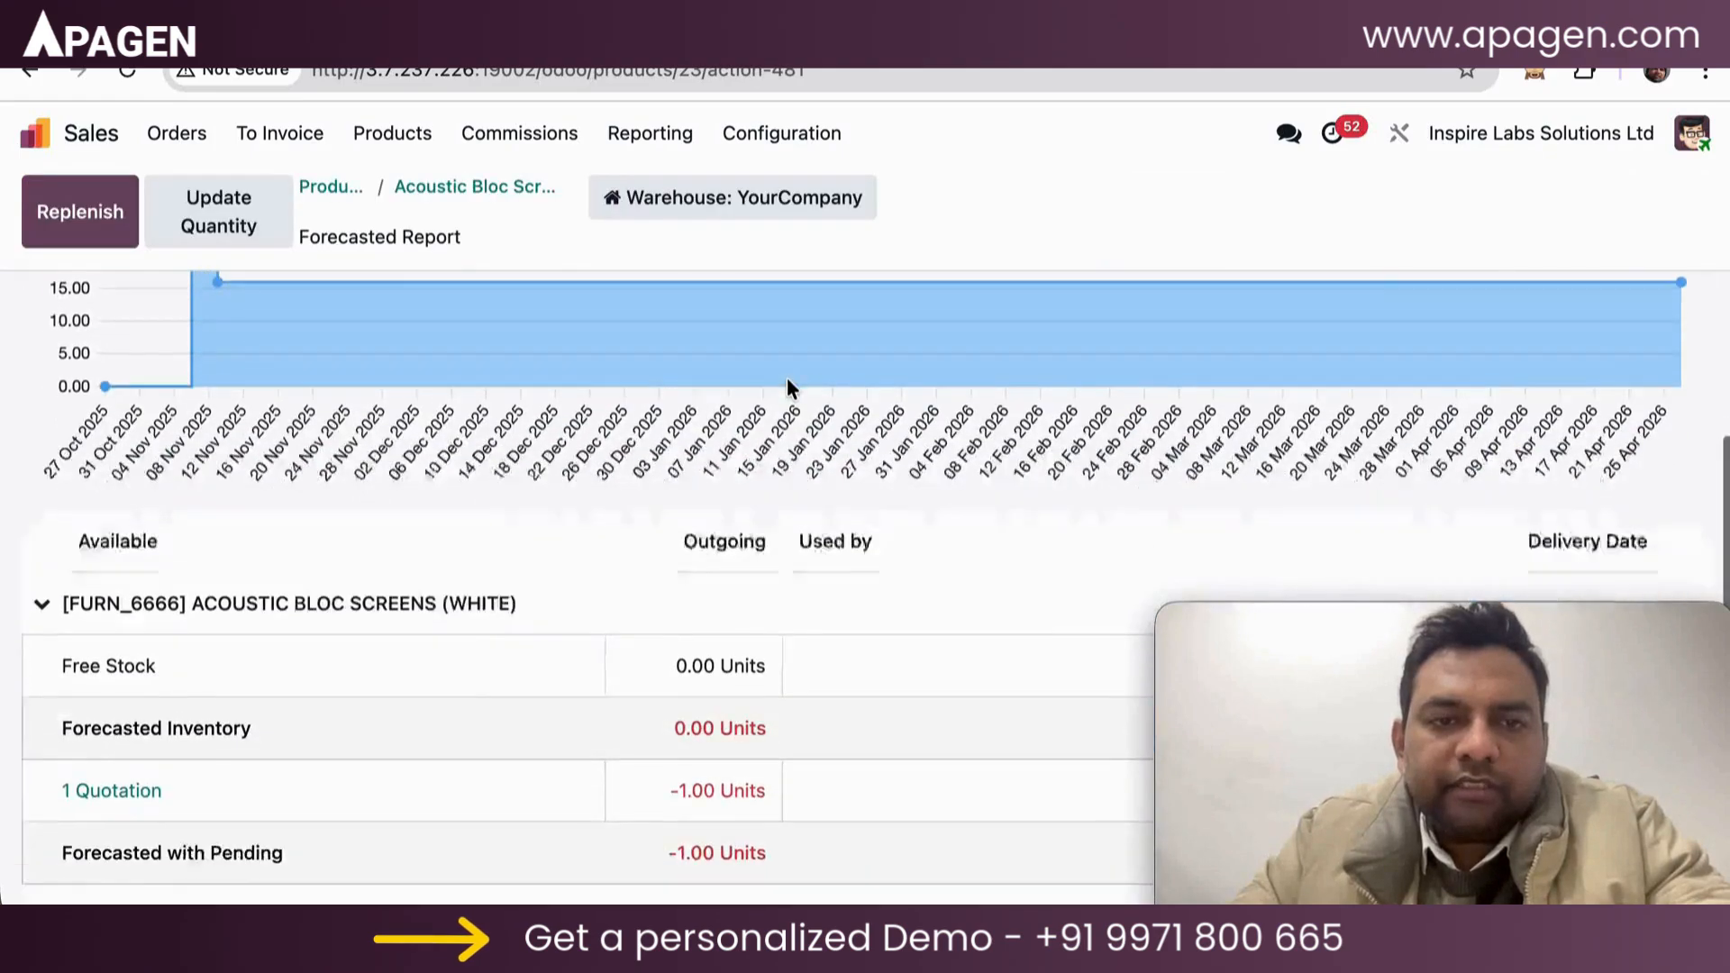
scroll(789, 387, "down", 2)
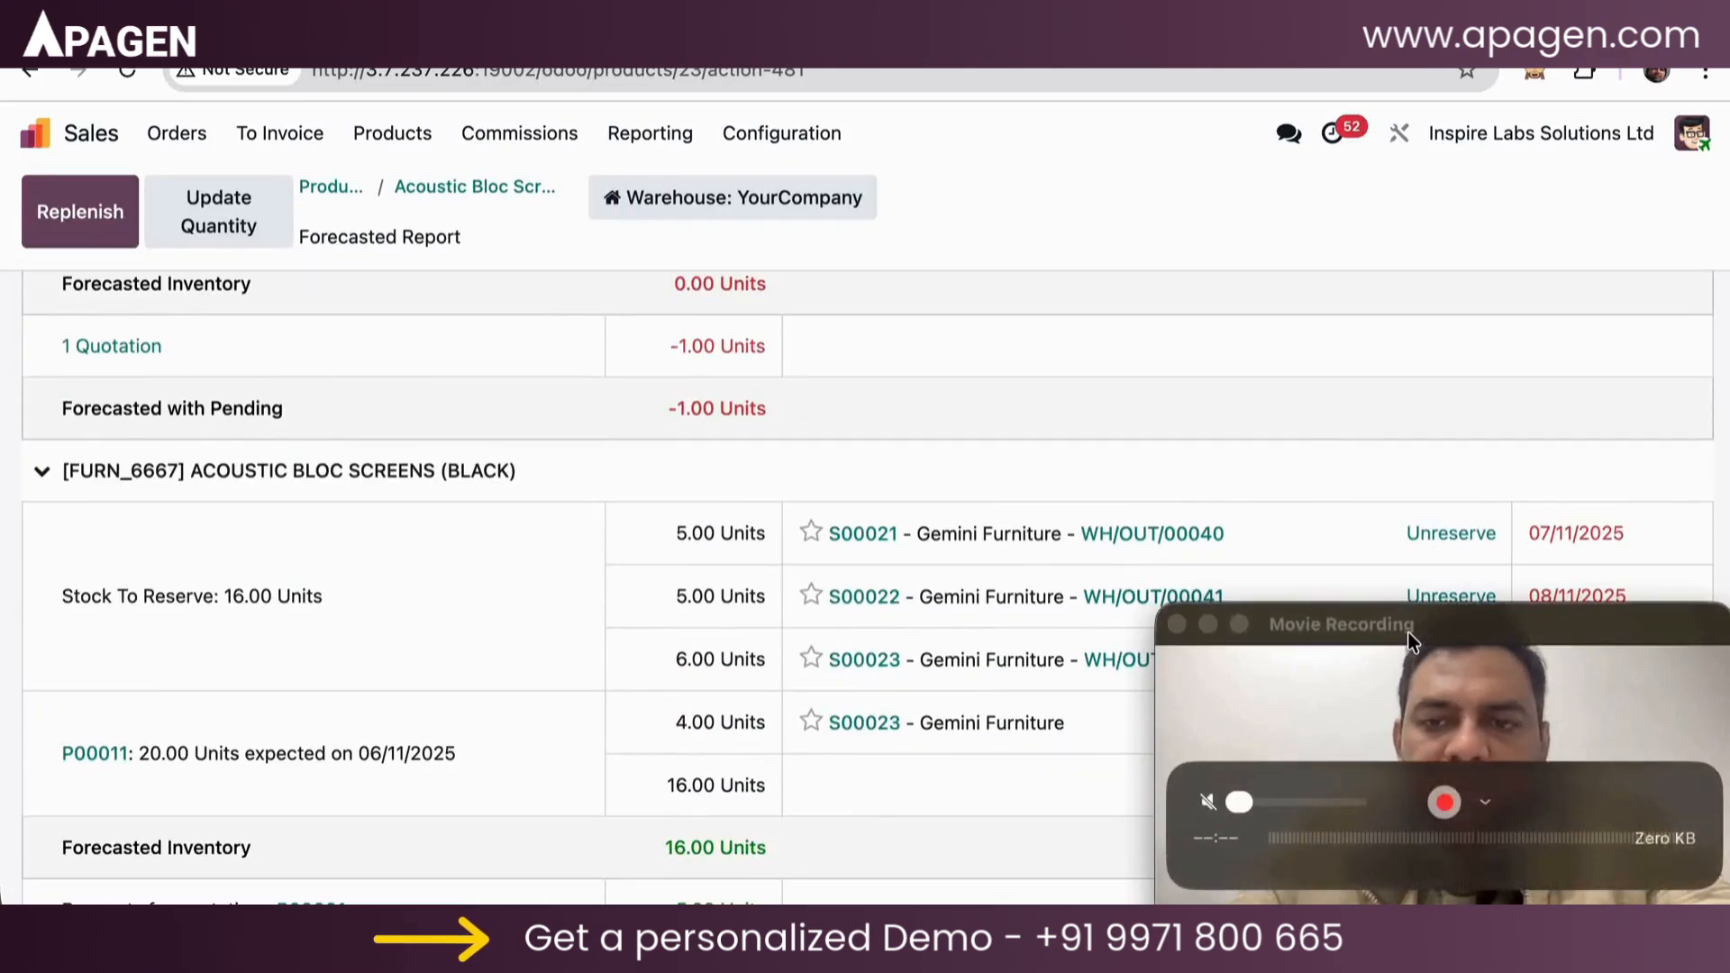
scroll(811, 502, "up", 1)
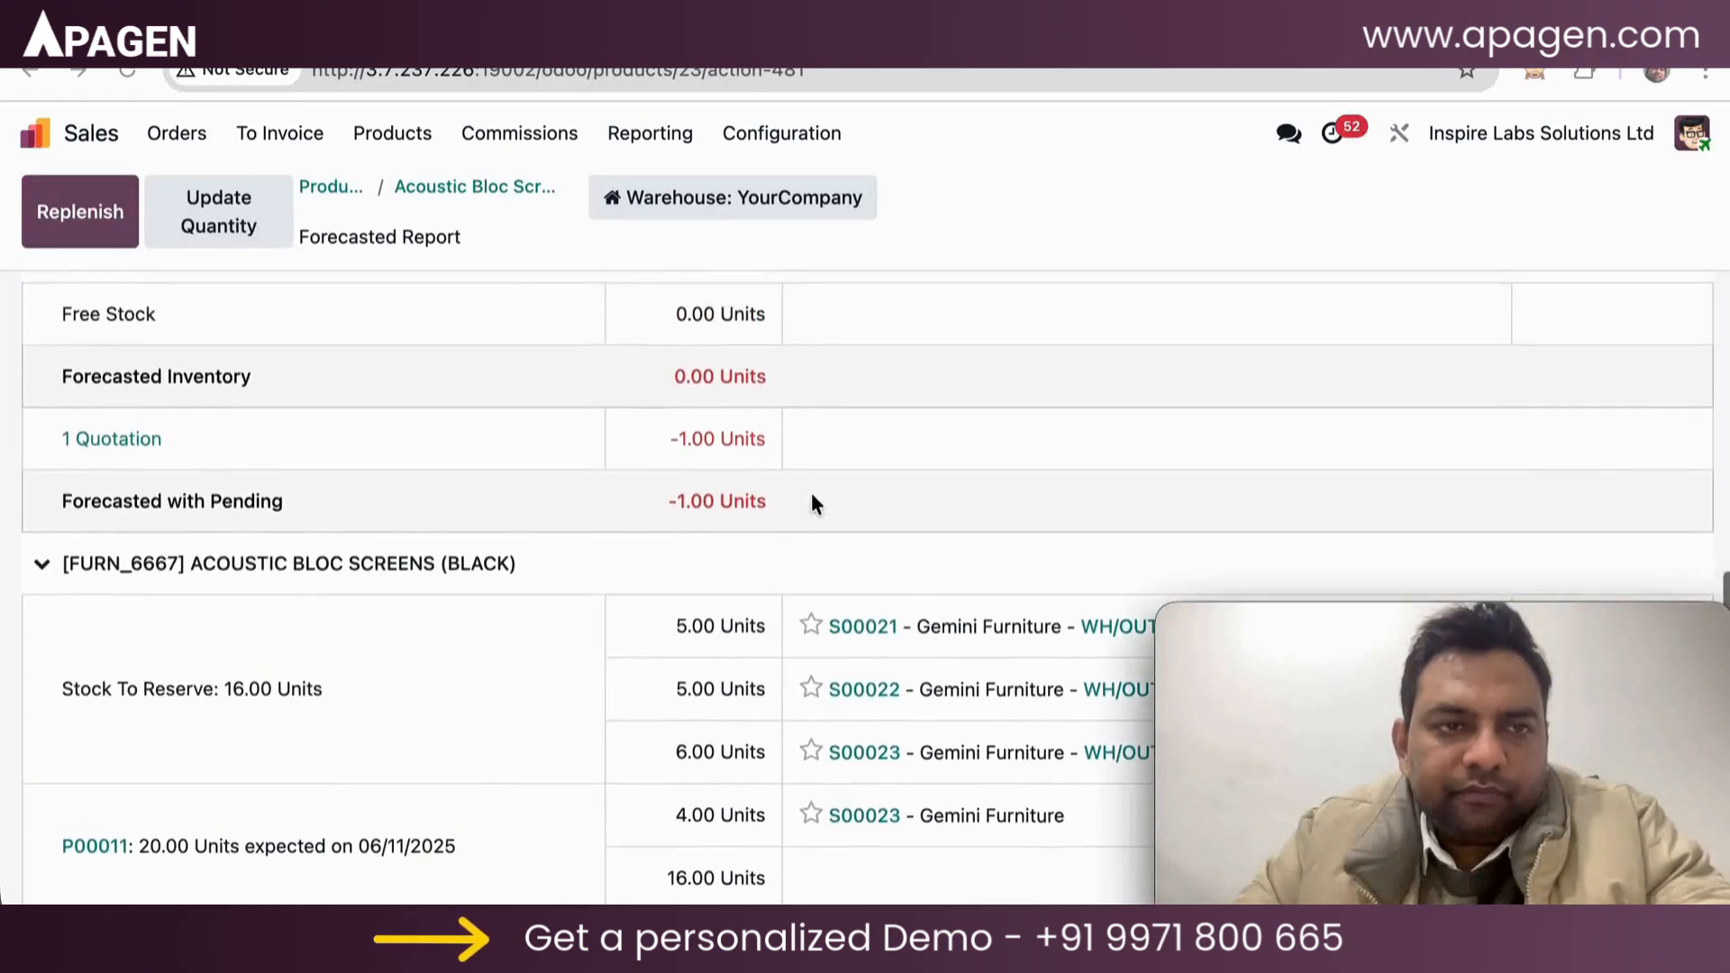
scroll(814, 503, "up", 5)
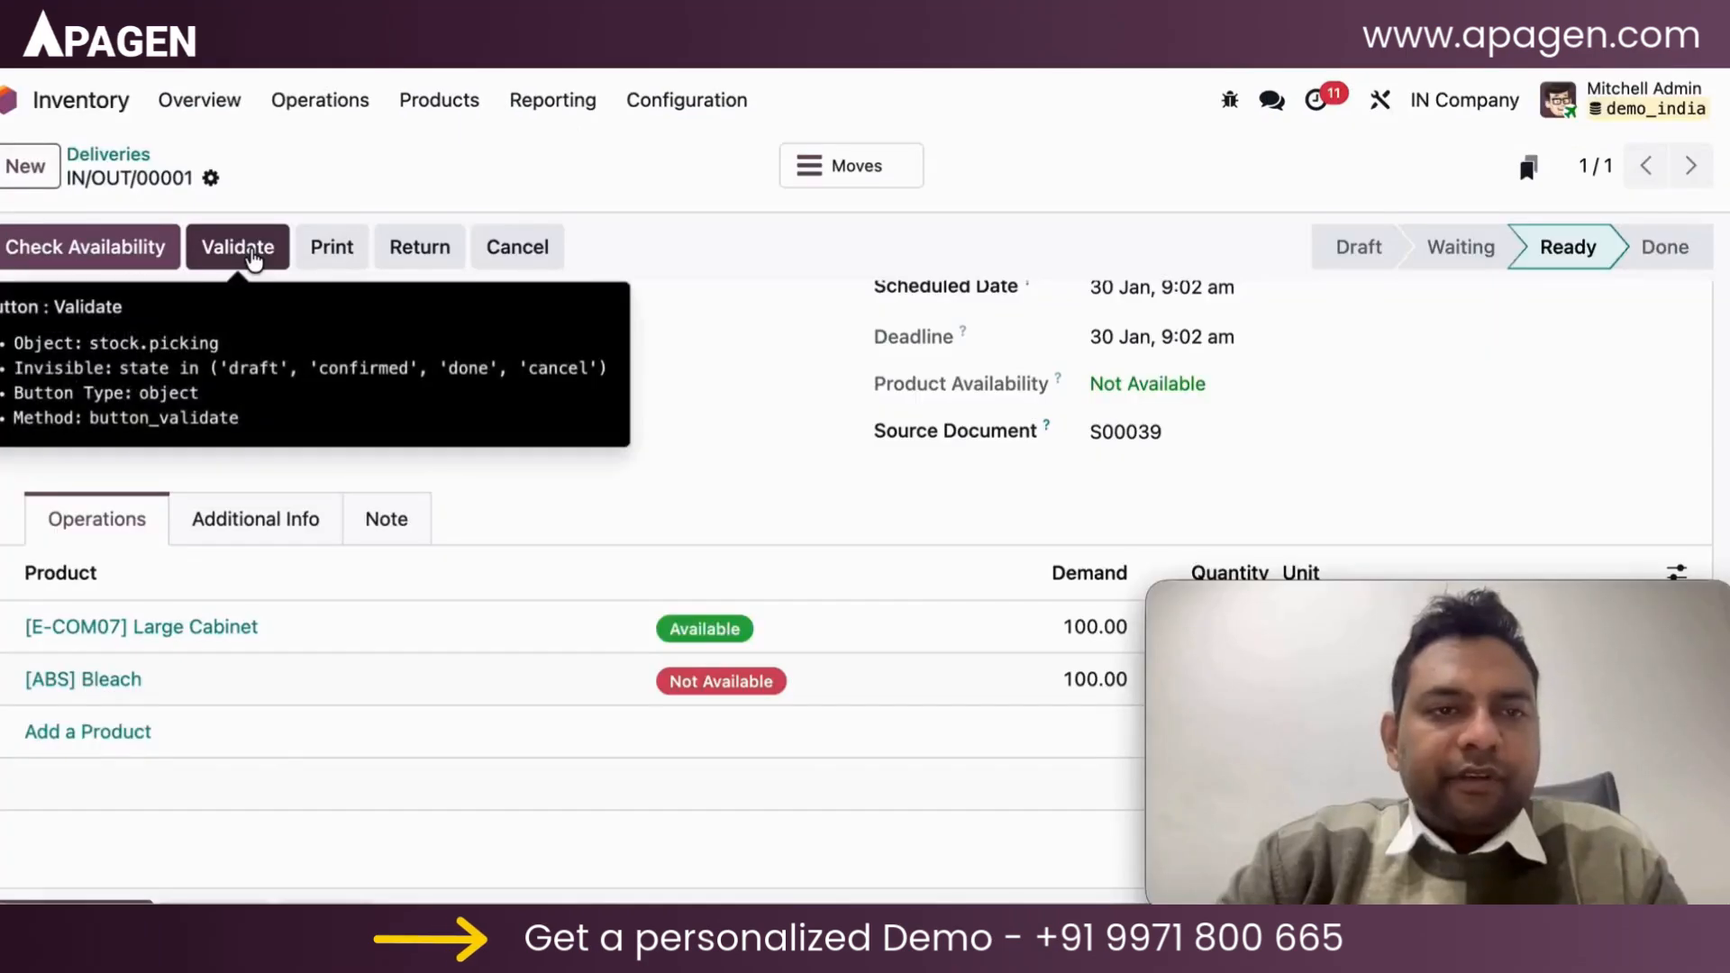
Step: Validate the Deco Addict delivery in IN Company and create a backorder for the unavailable products
left_click(253, 257)
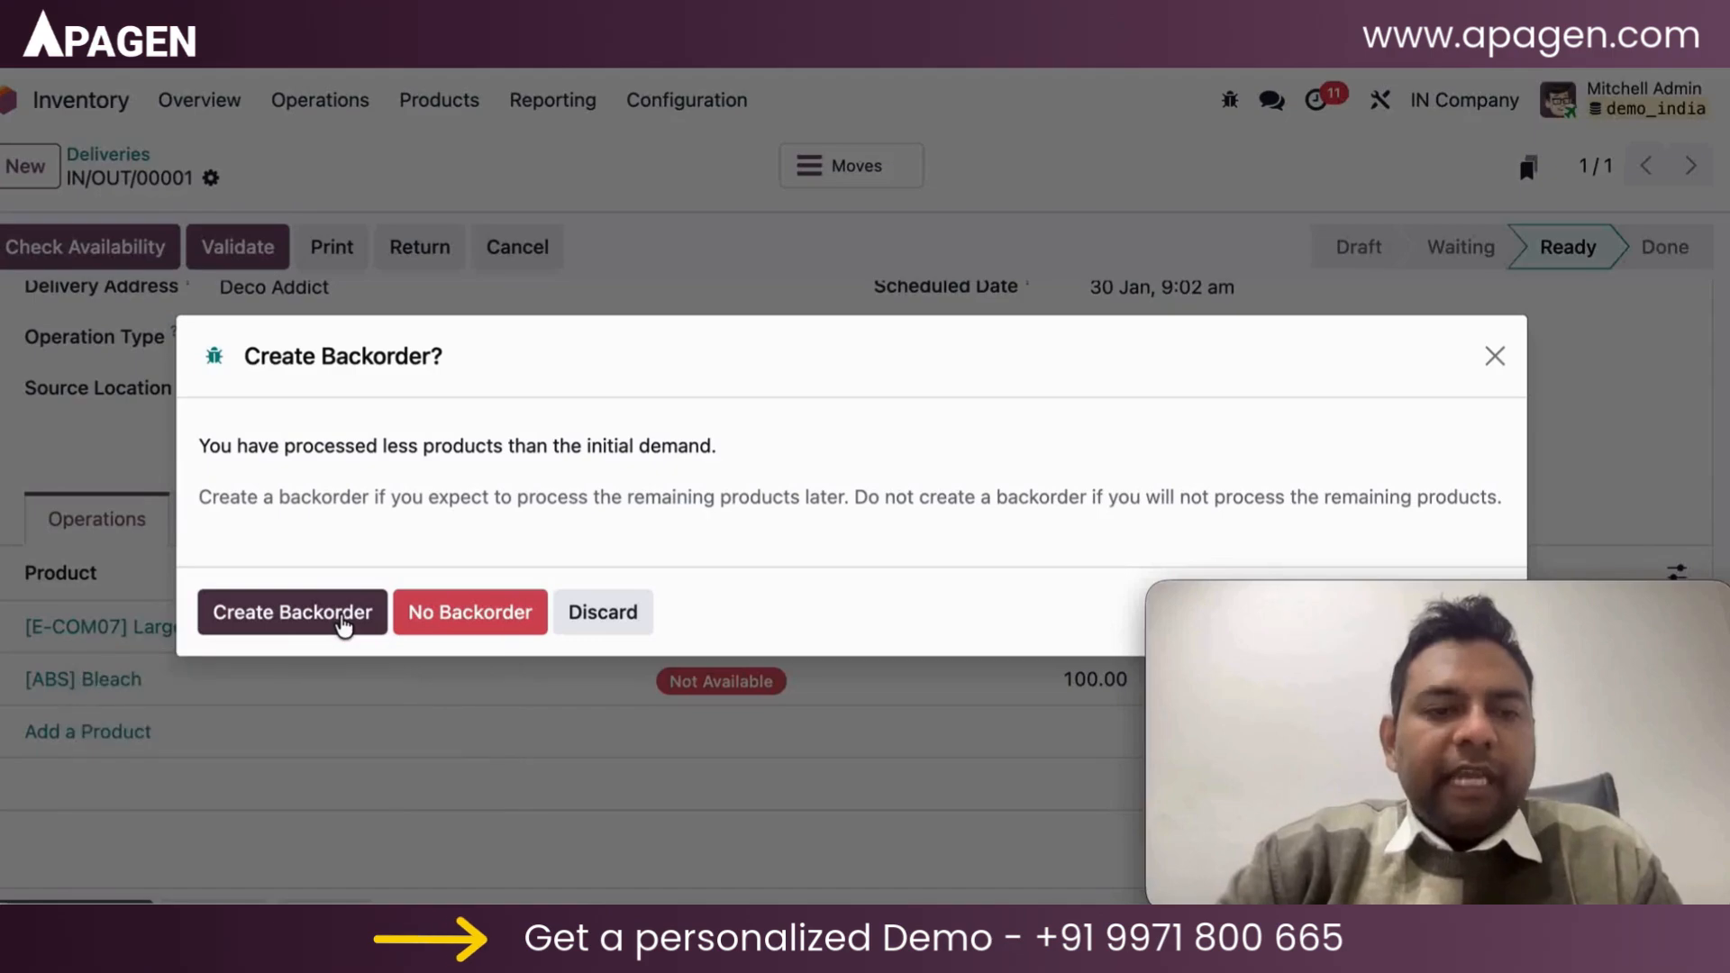
left_click(341, 623)
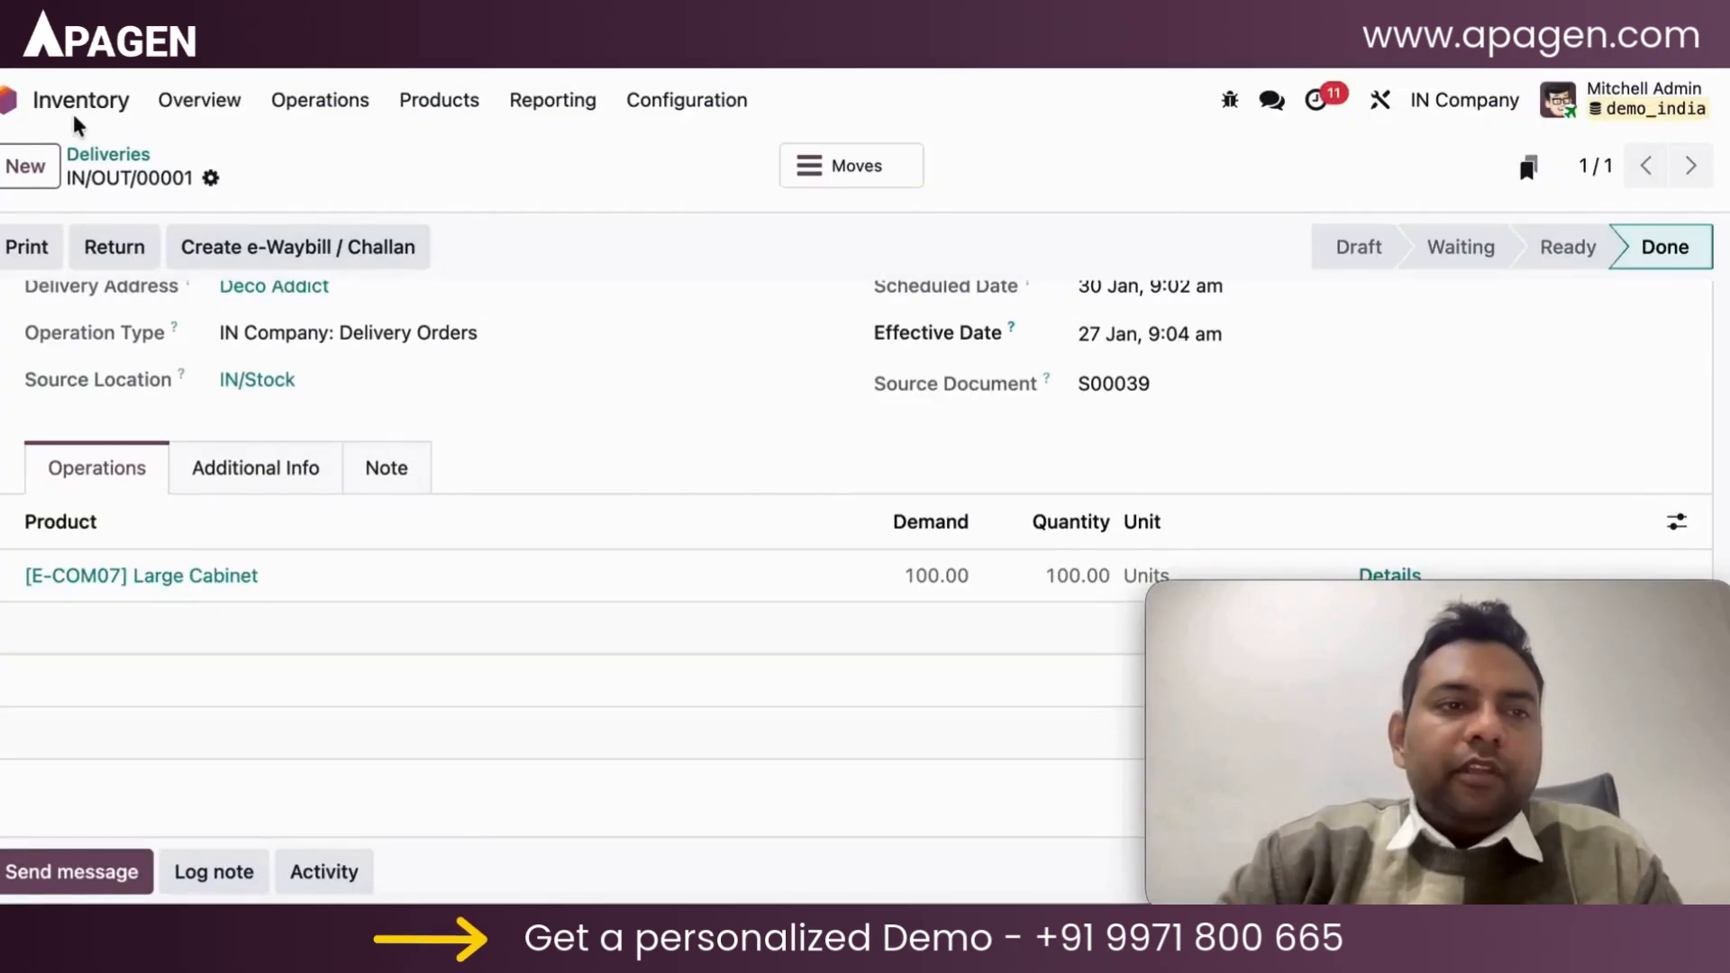
Step: Open Deco Addict's sales order in the Sales app and check the delivered quantities on its order lines
left_click(11, 100)
left_click(458, 486)
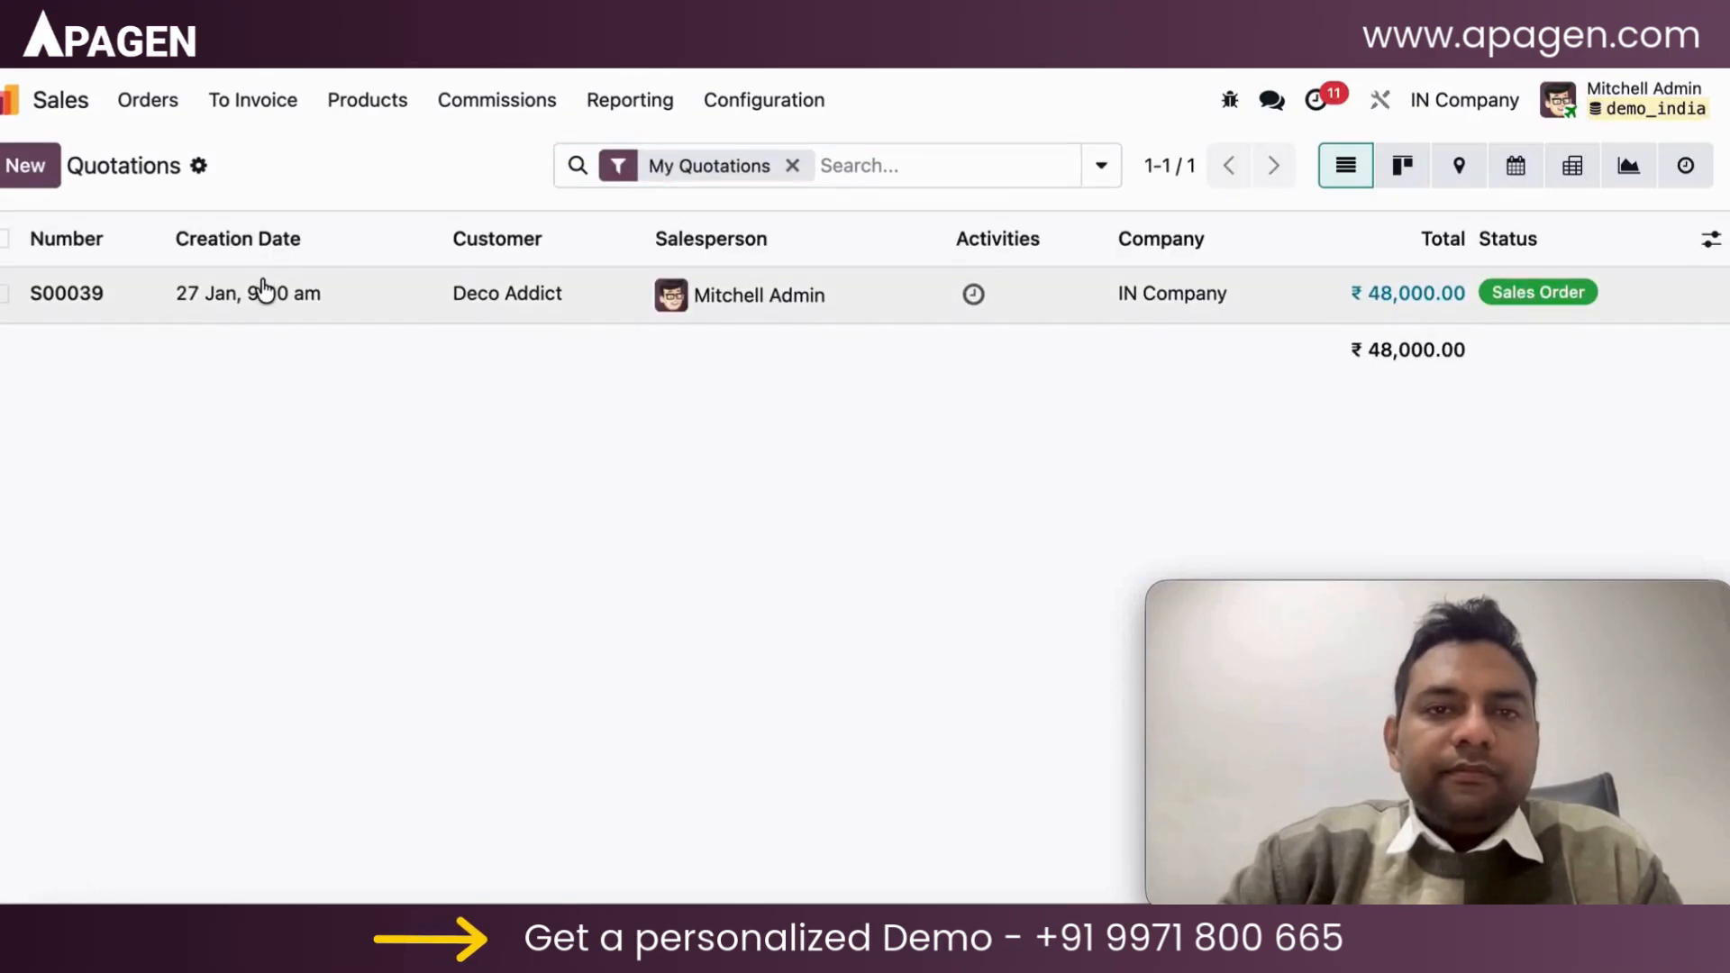
left_click(263, 290)
scroll(301, 417, "down", 3)
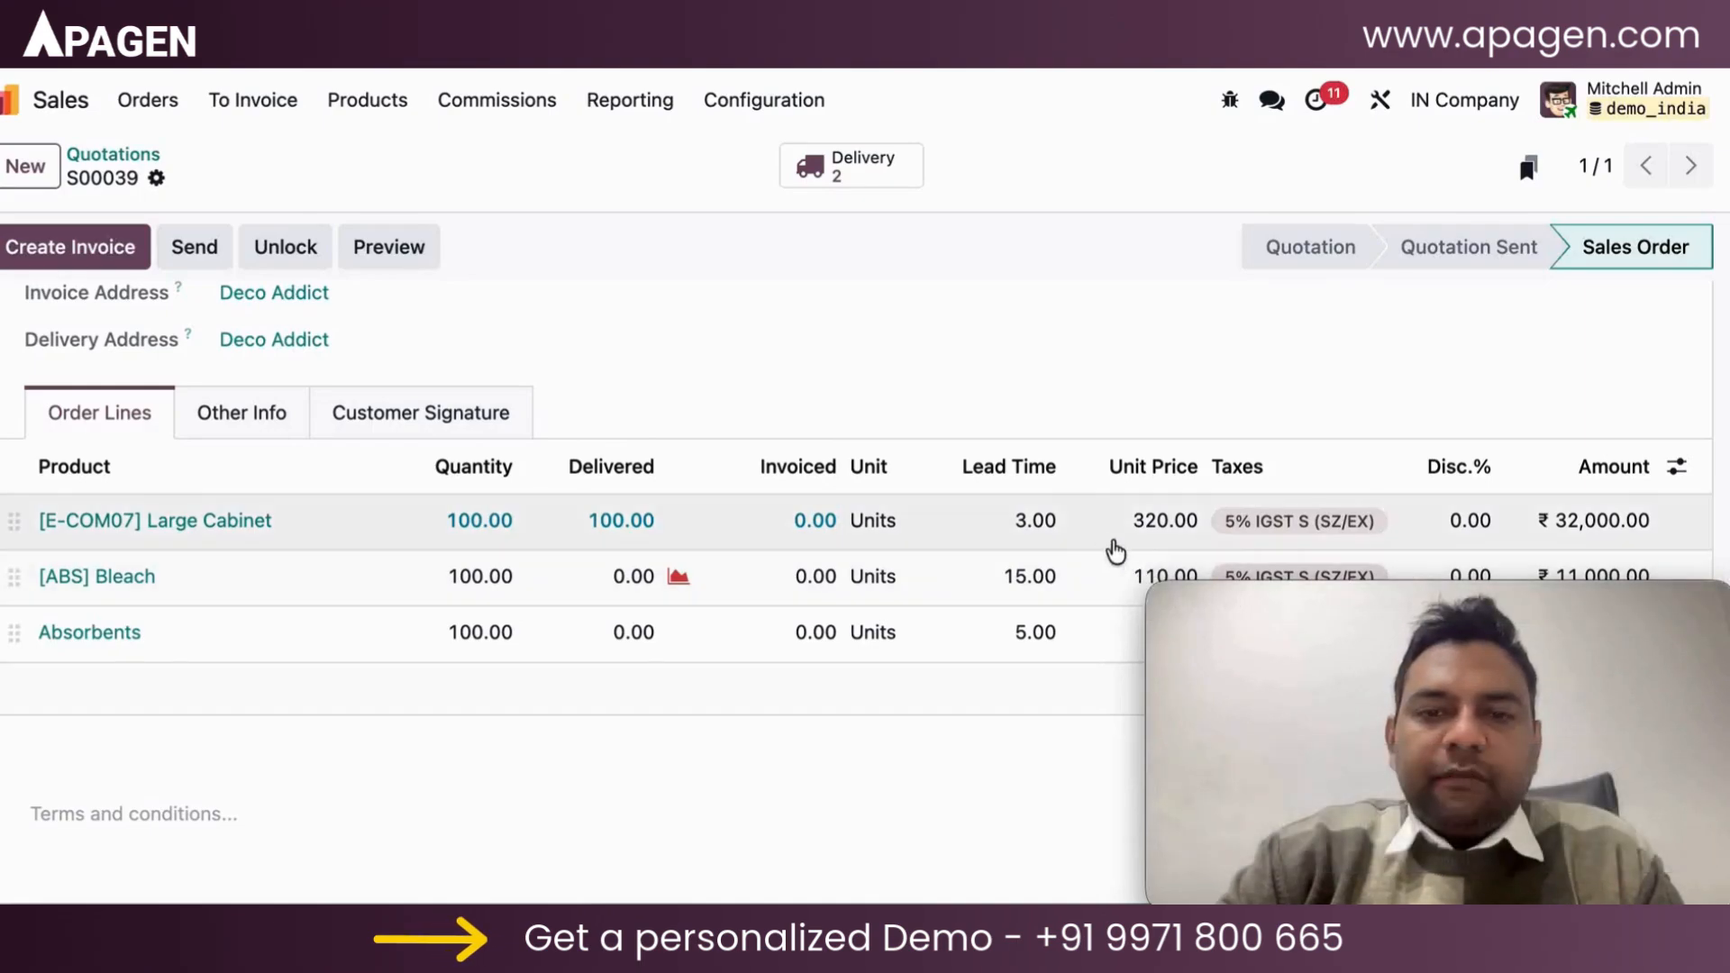
scroll(1062, 537, "down", 1)
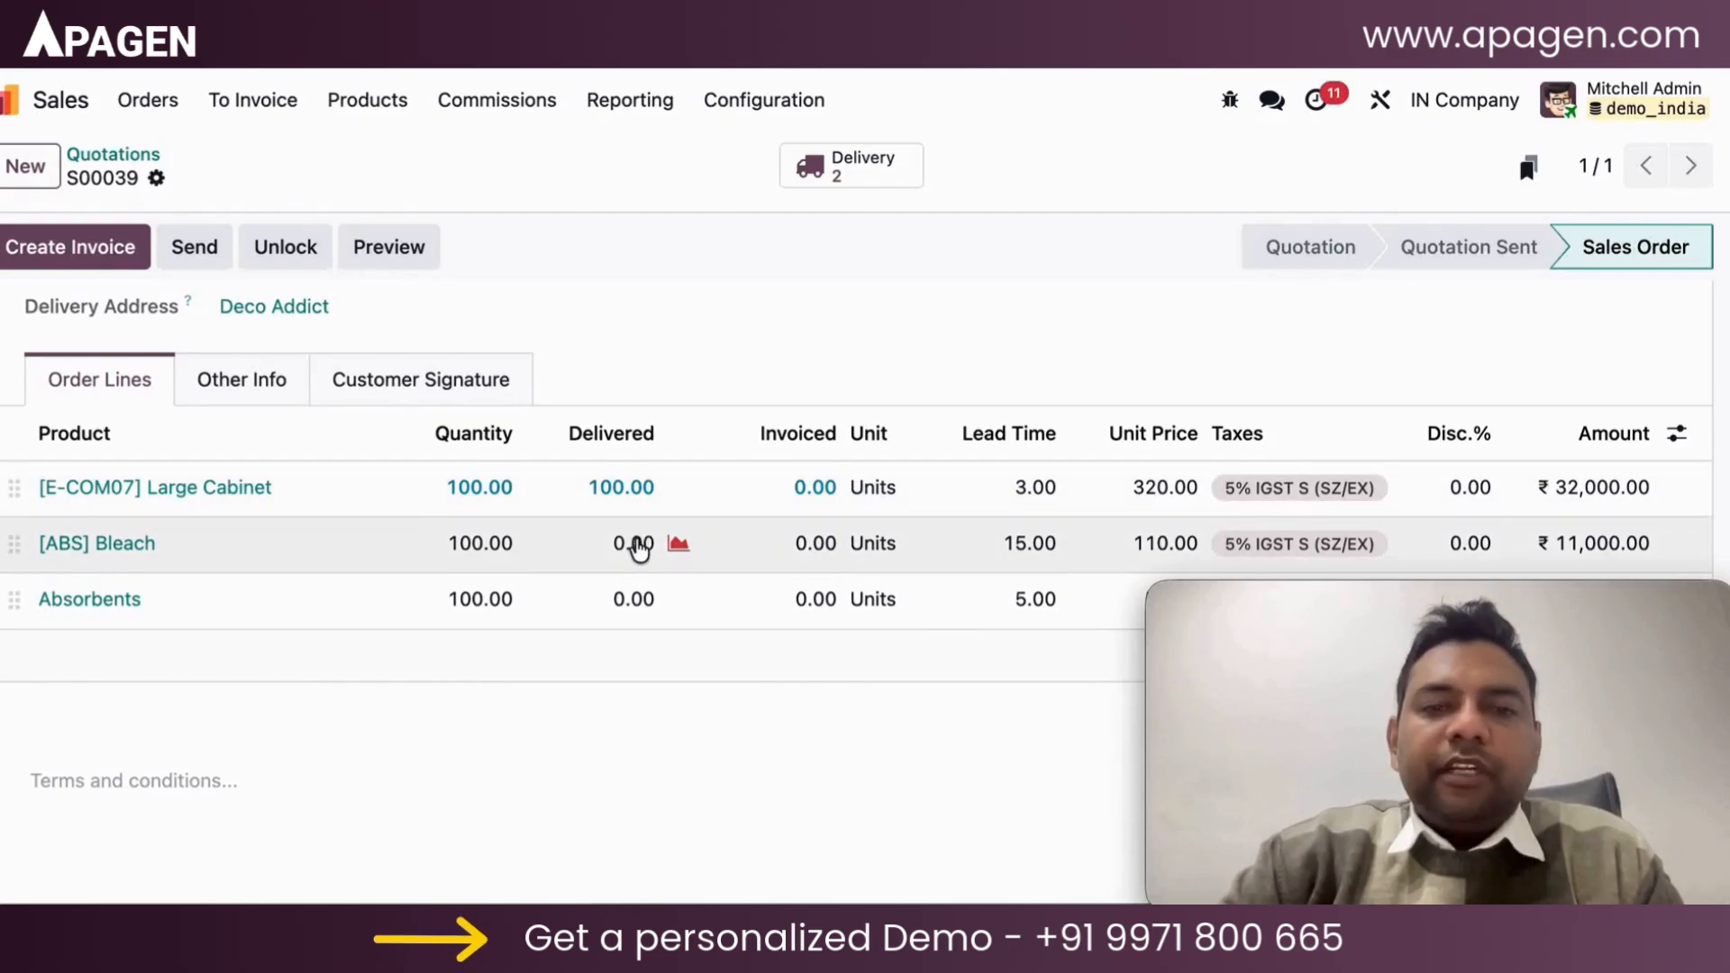
scroll(639, 548, "up", 3)
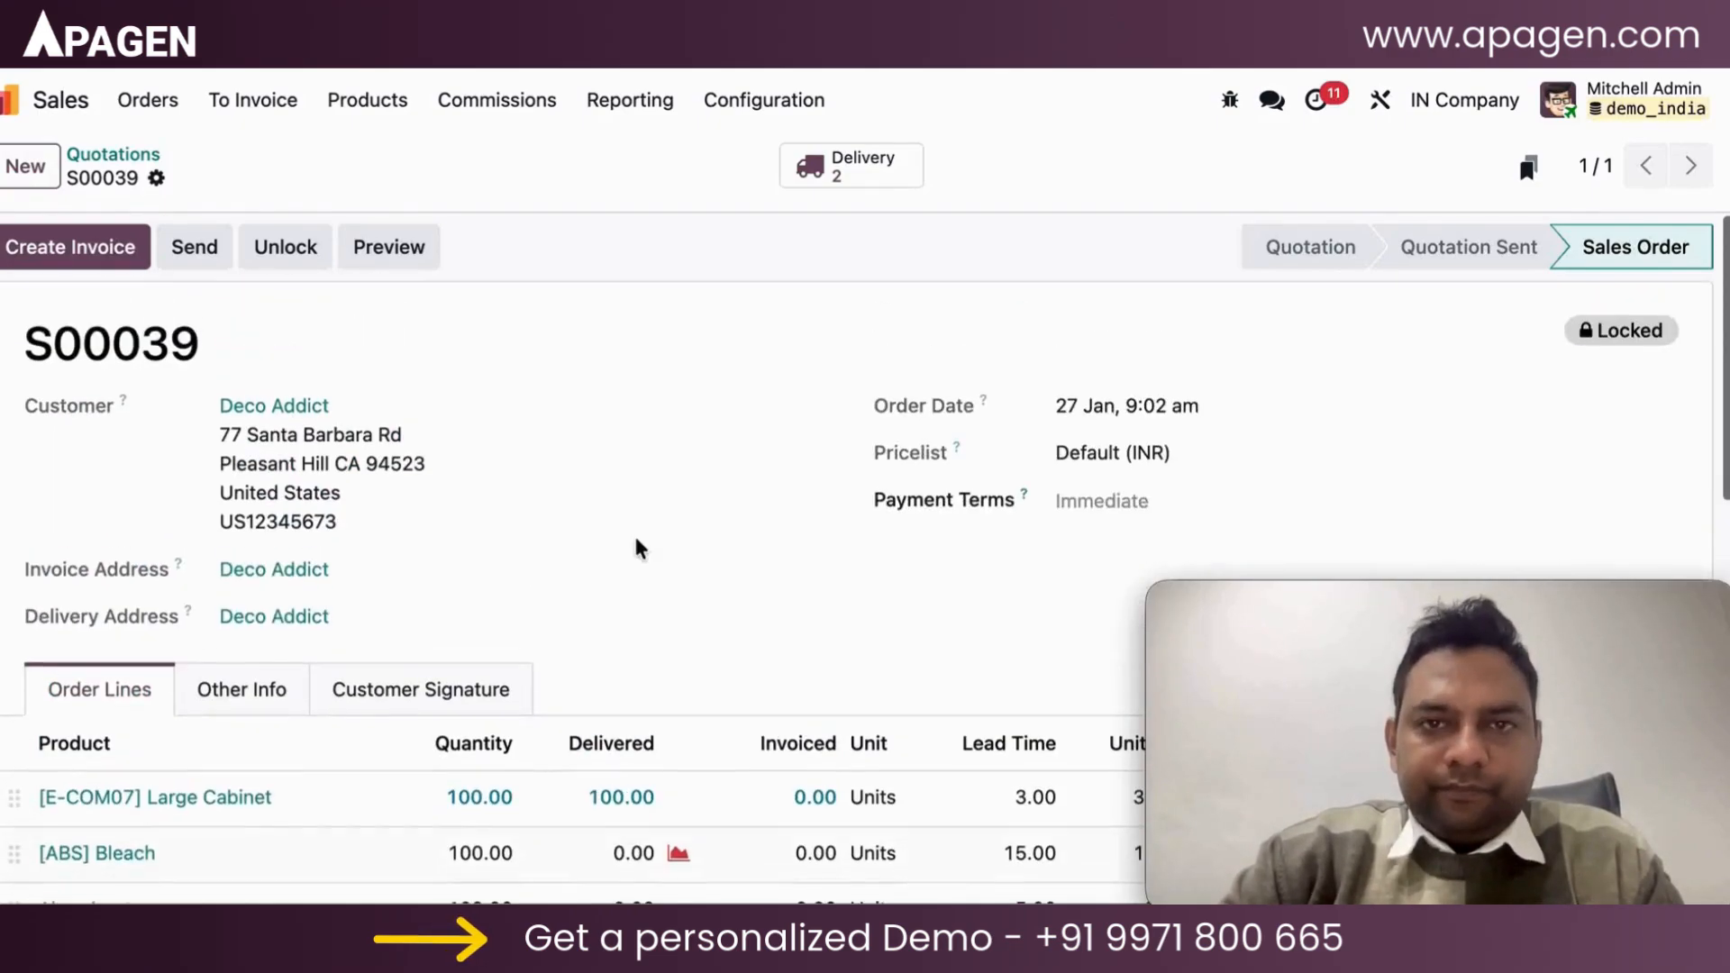
scroll(639, 548, "down", 3)
scroll(637, 548, "up", 3)
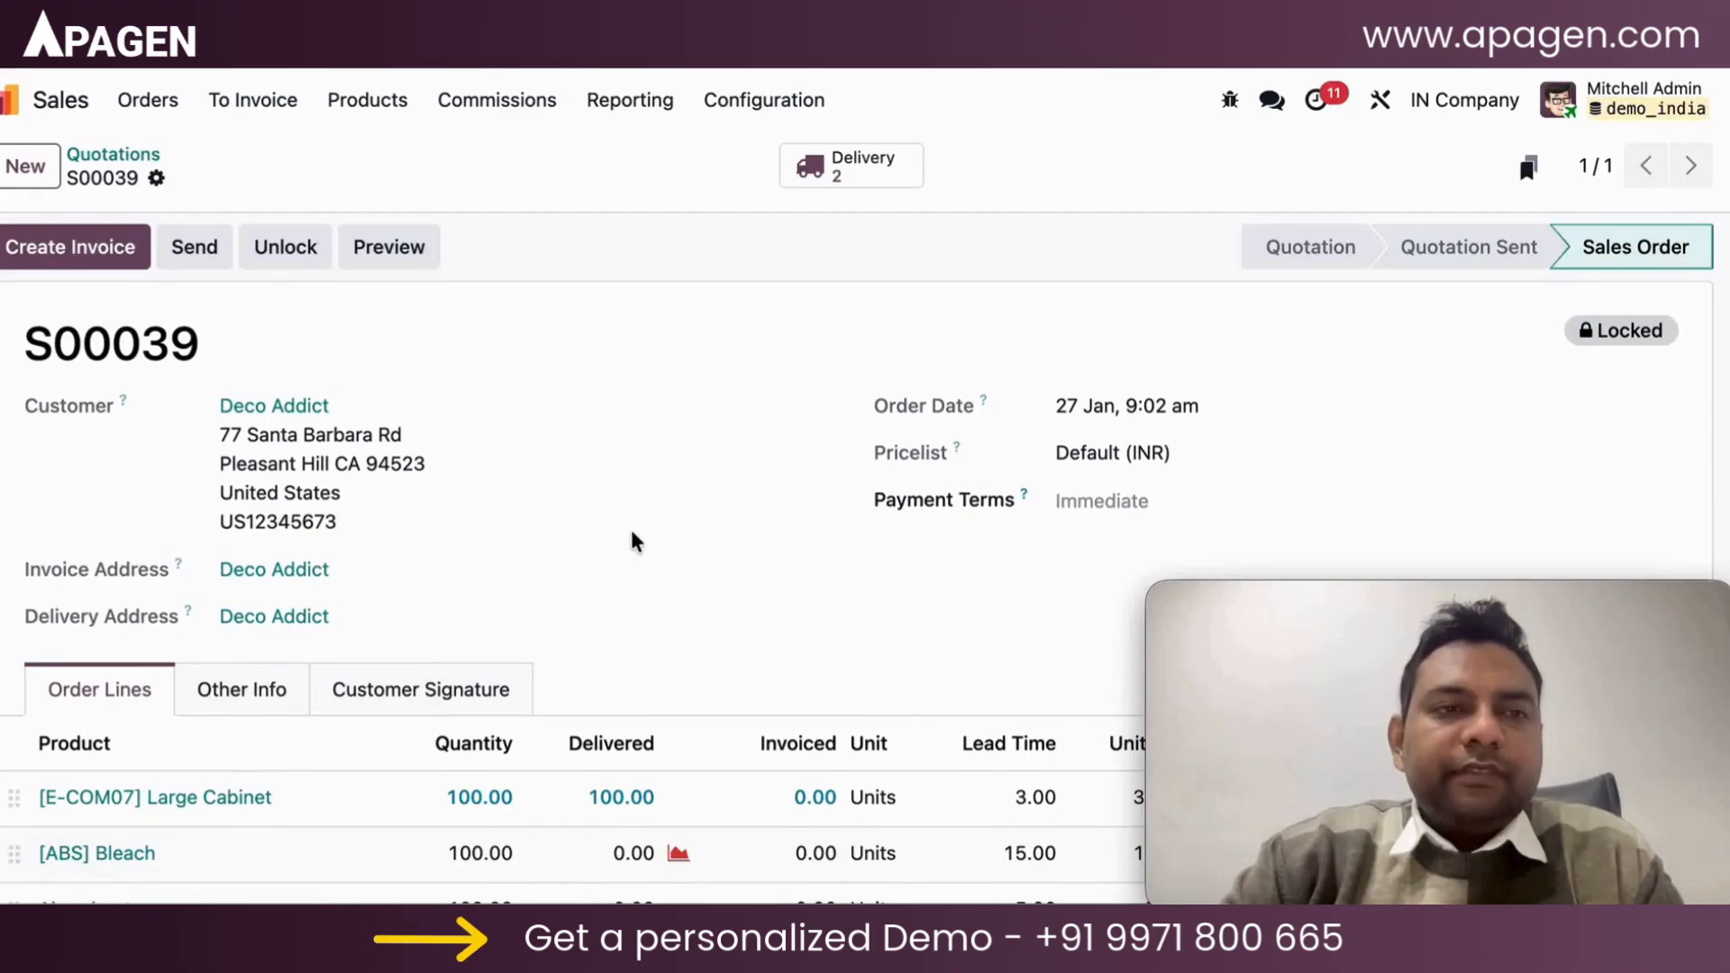
Step: Create a draft invoice from Deco Addict's sales order, confirm it, and check its invoice lines
left_click(89, 256)
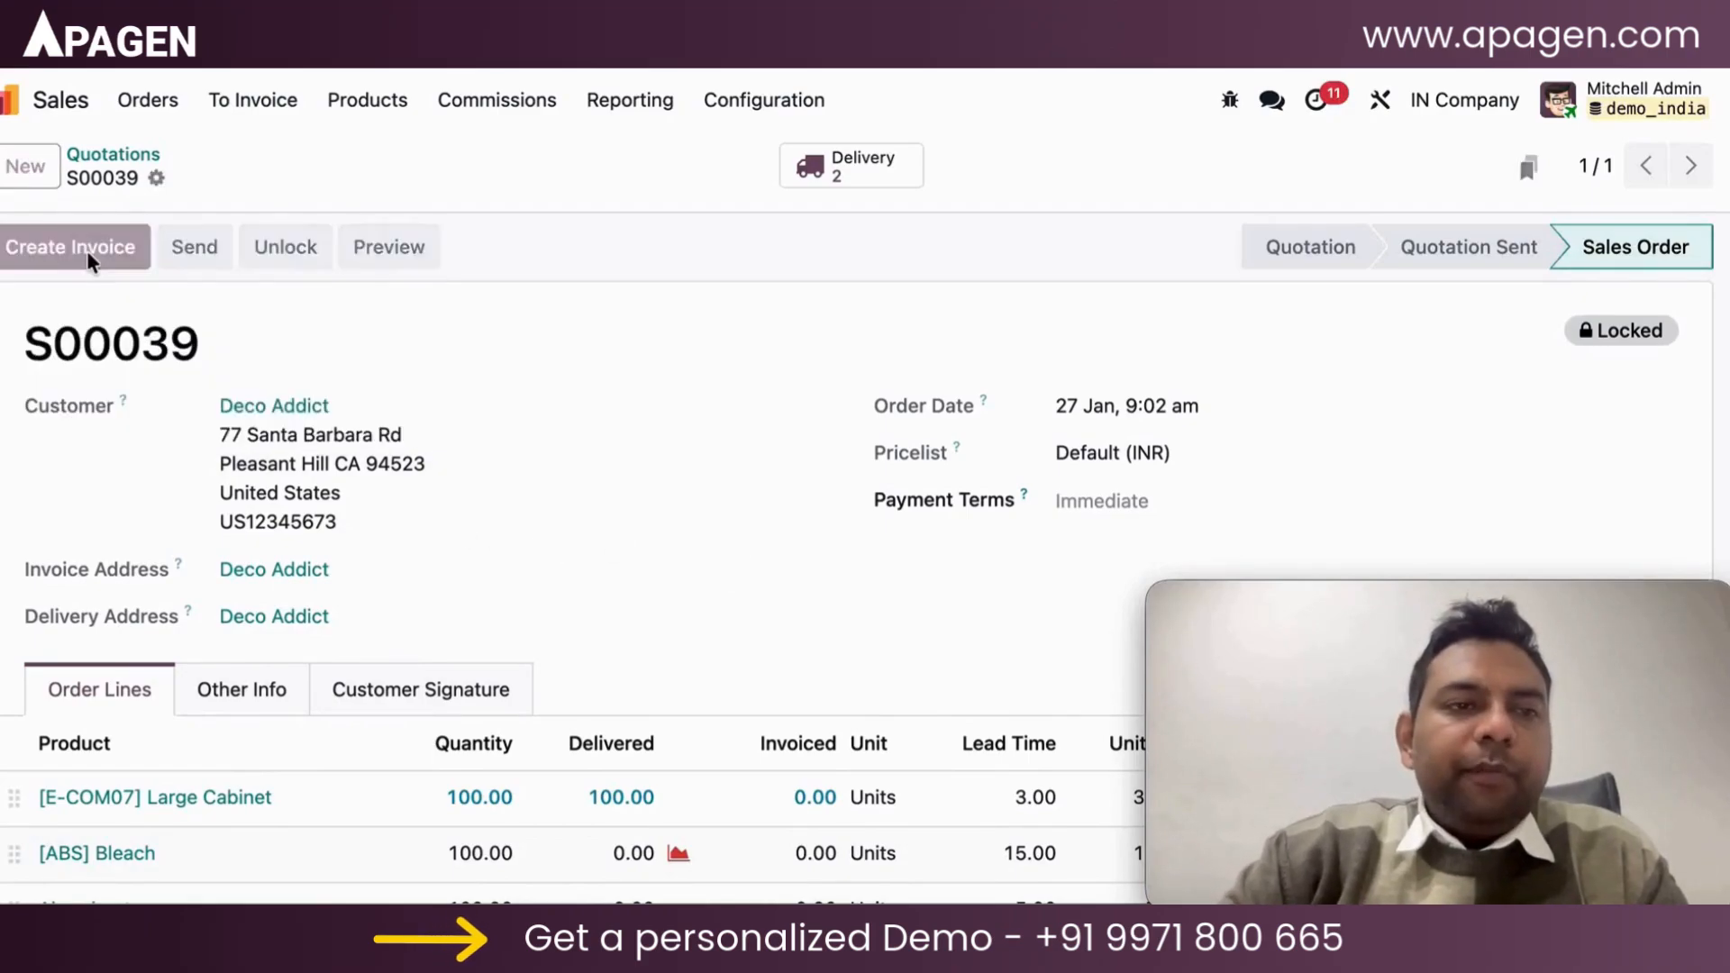
left_click(268, 631)
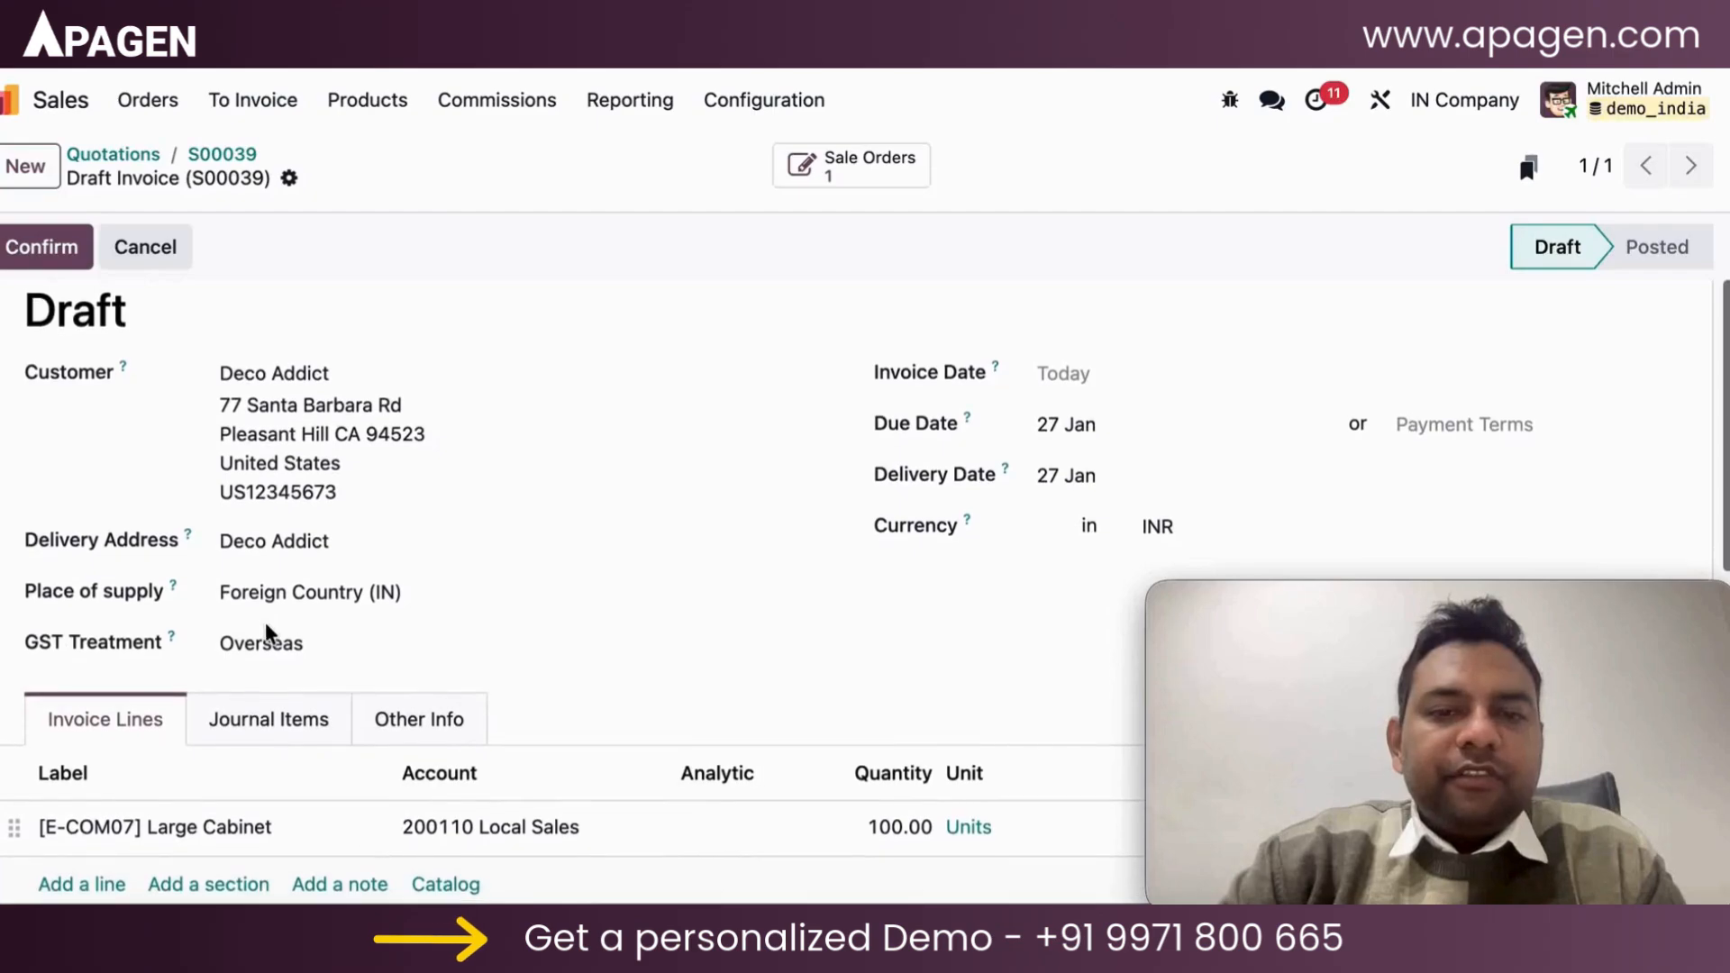
left_click(68, 245)
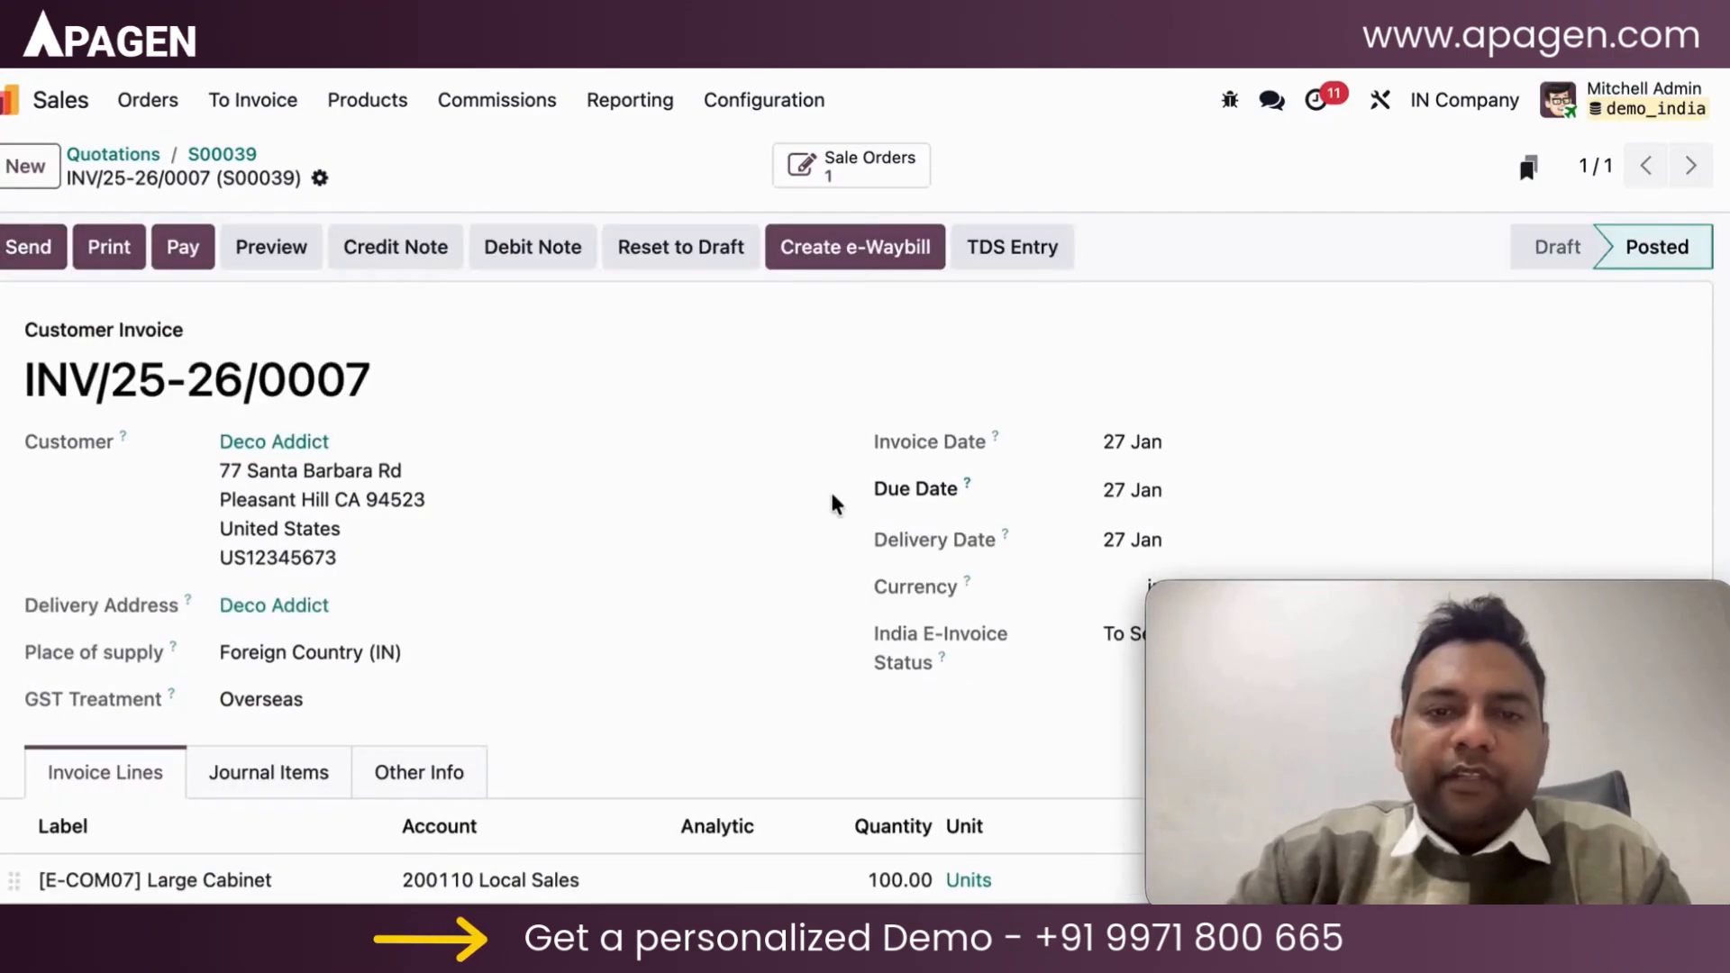
scroll(834, 503, "down", 3)
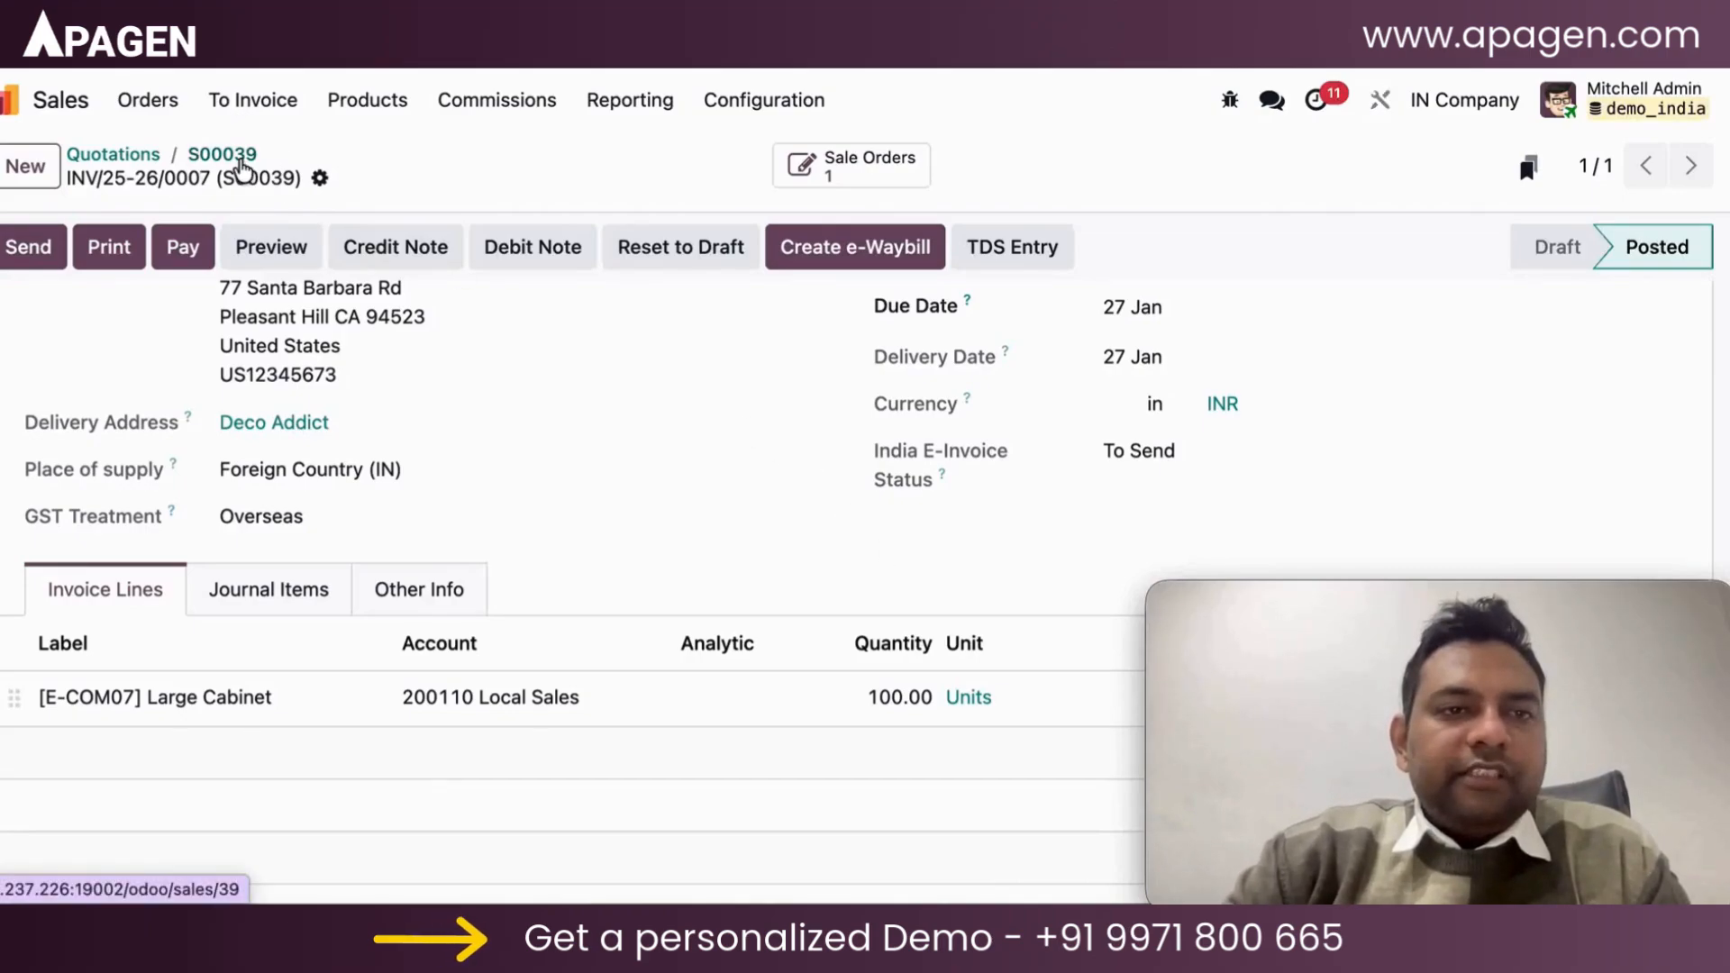
Step: Return to the sales order, check its invoiced quantities, and open the Absorbents product's inventory settings to view its routes
left_click(222, 155)
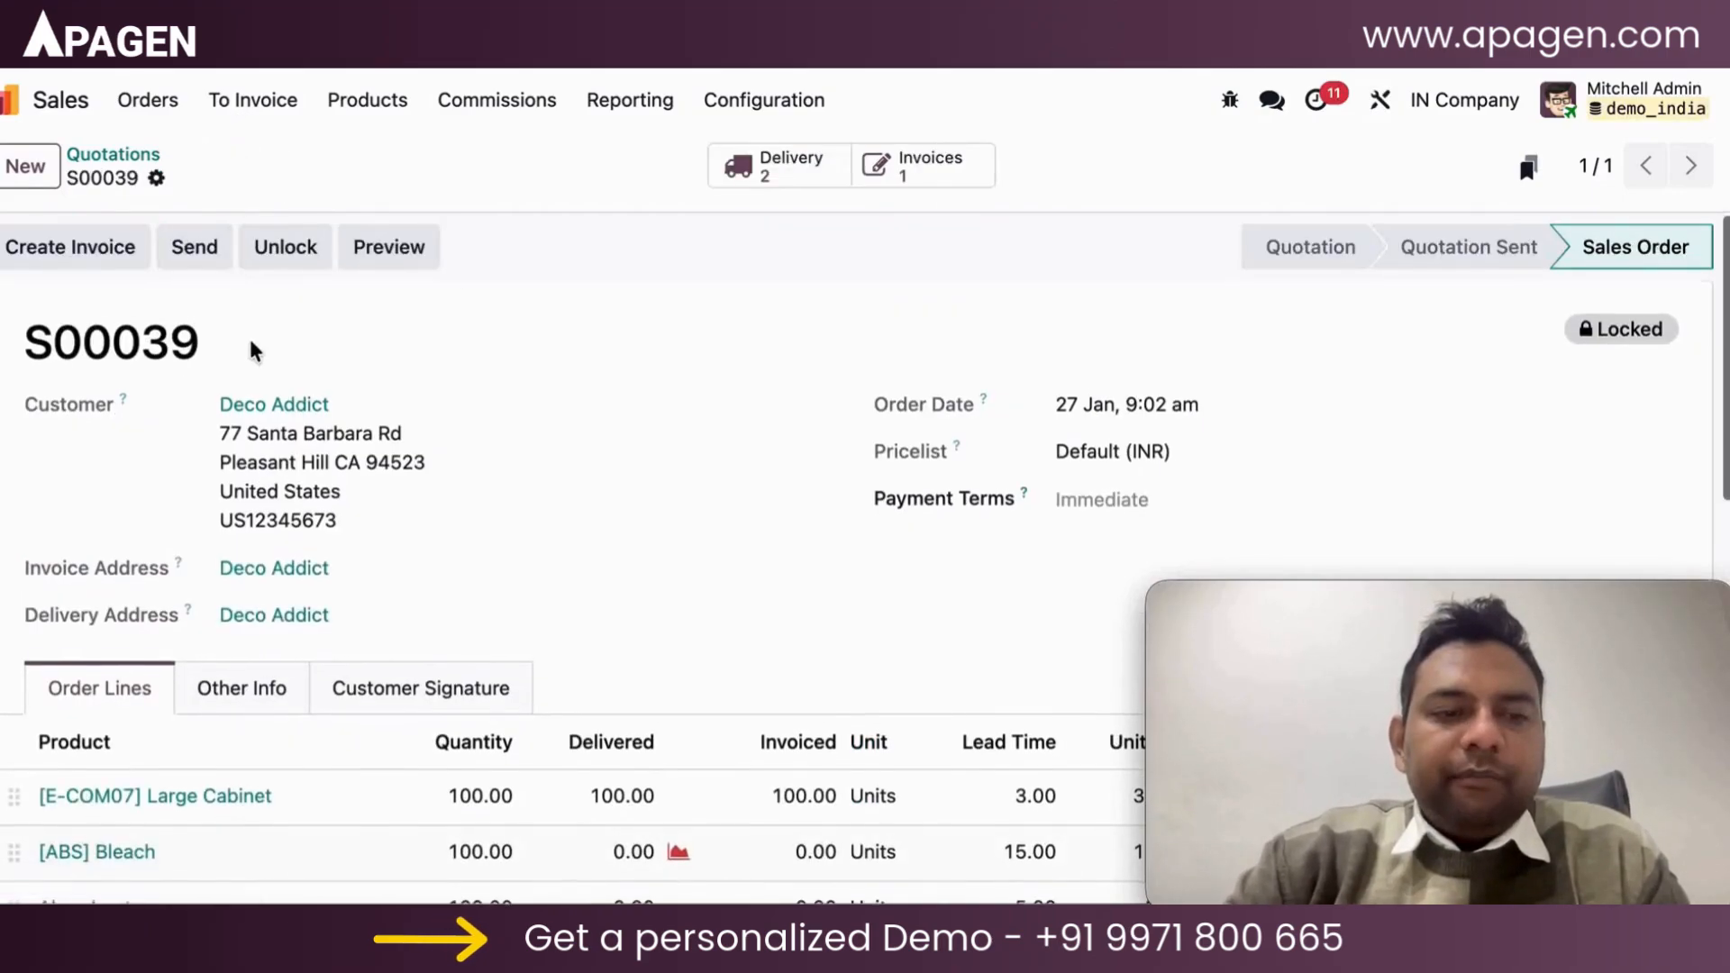
scroll(234, 468, "down", 5)
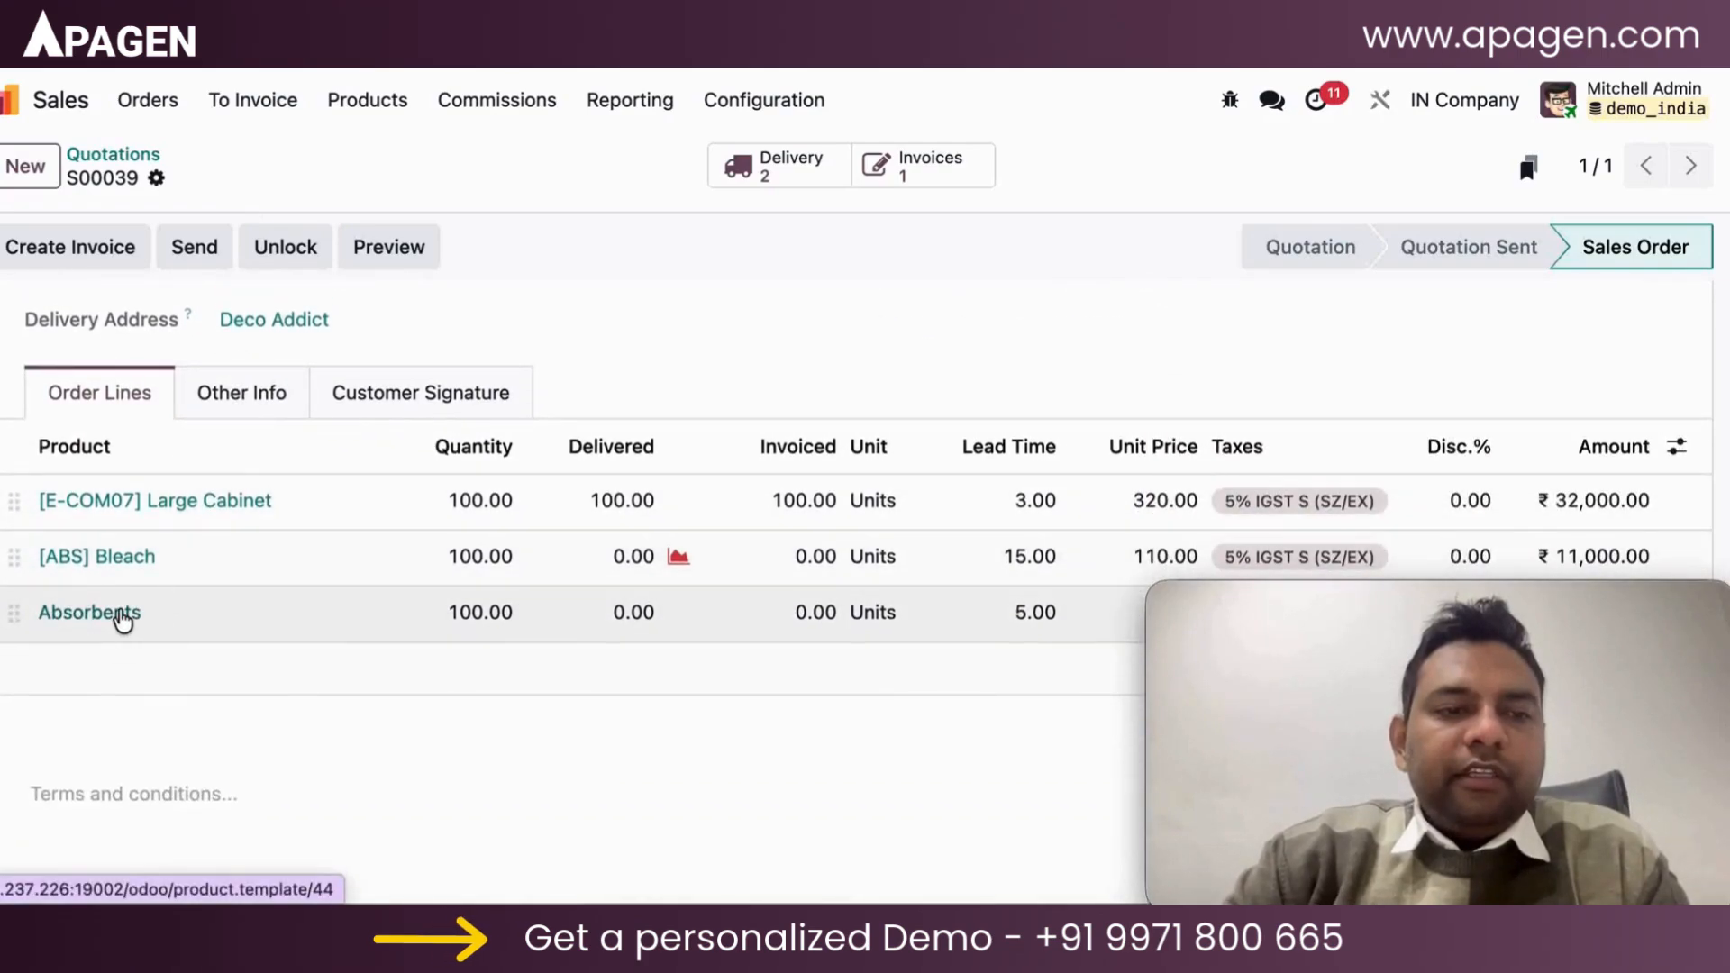
left_click(123, 620)
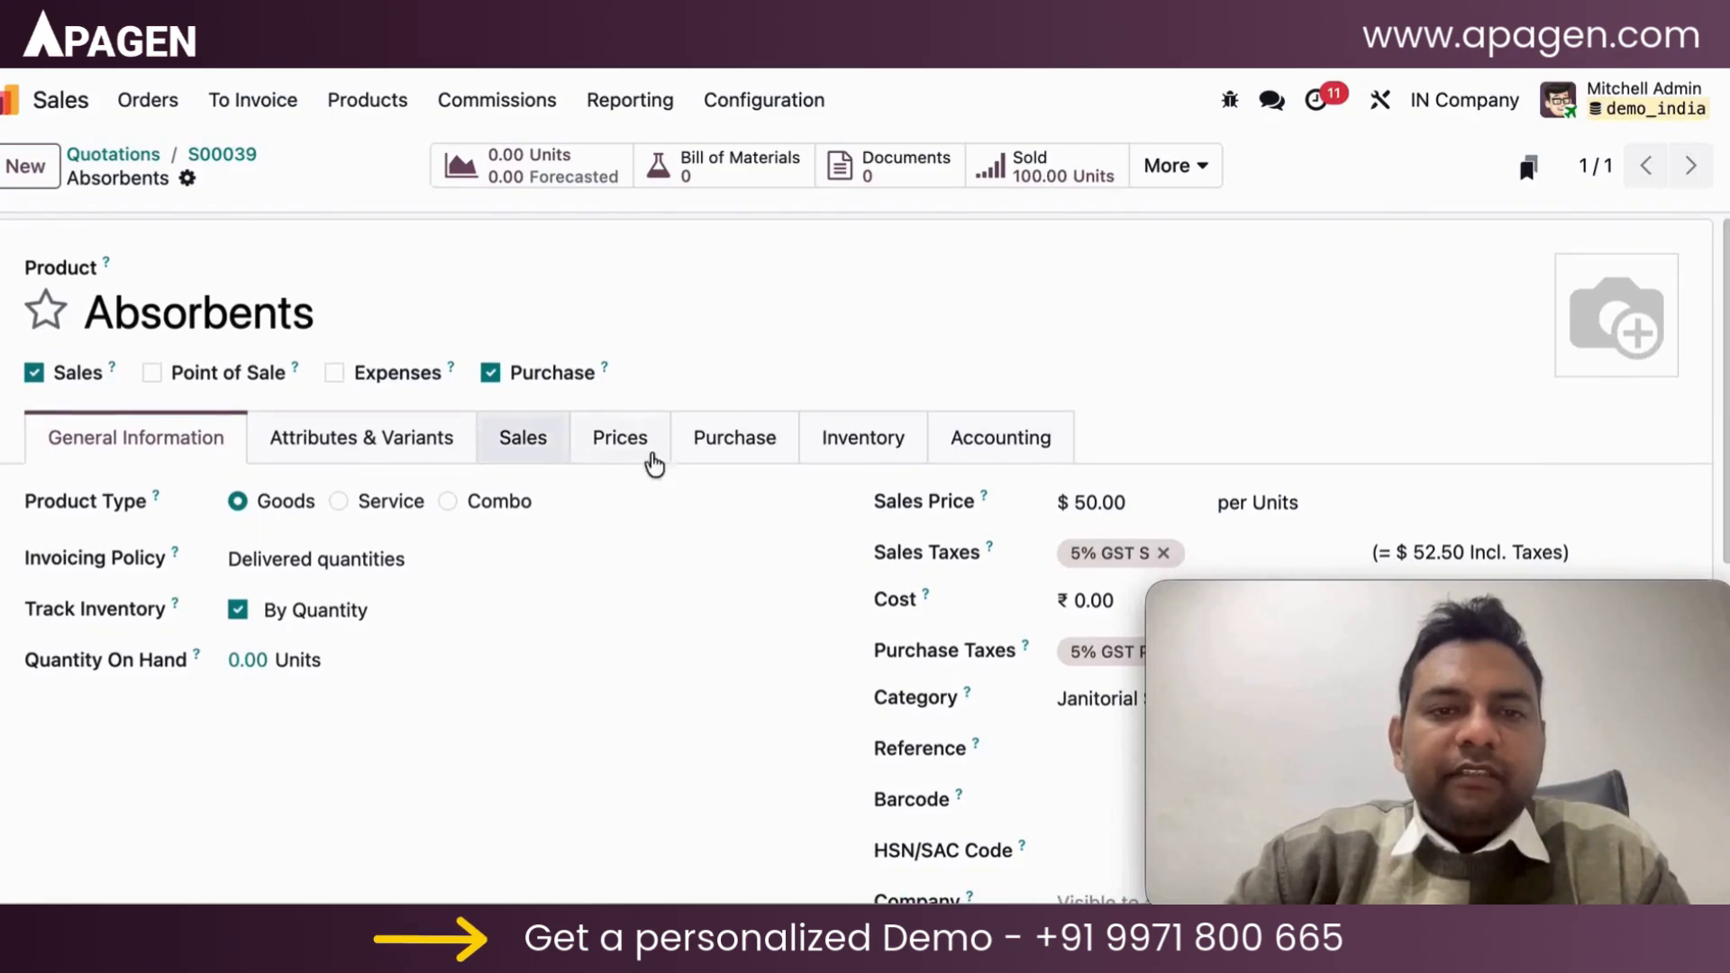
left_click(723, 450)
left_click(819, 446)
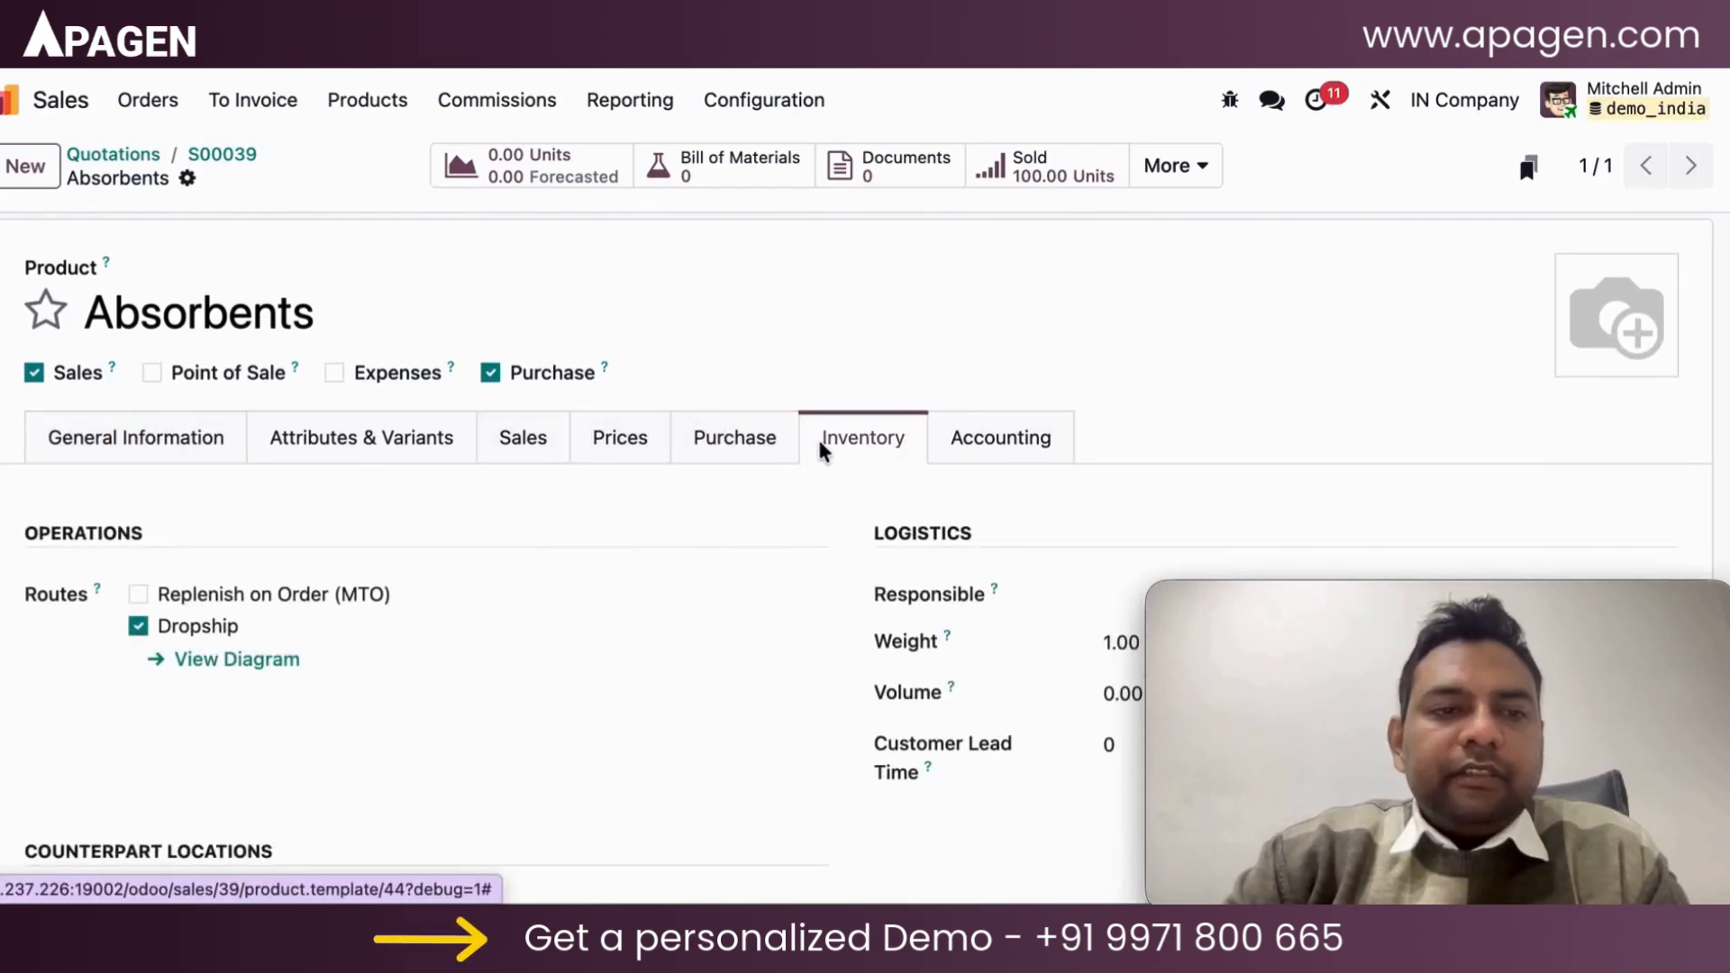
Step: Check the Dropship route in the Absorbents product's inventory settings and return to Deco Addict's sales order
scroll(819, 450, "down", 2)
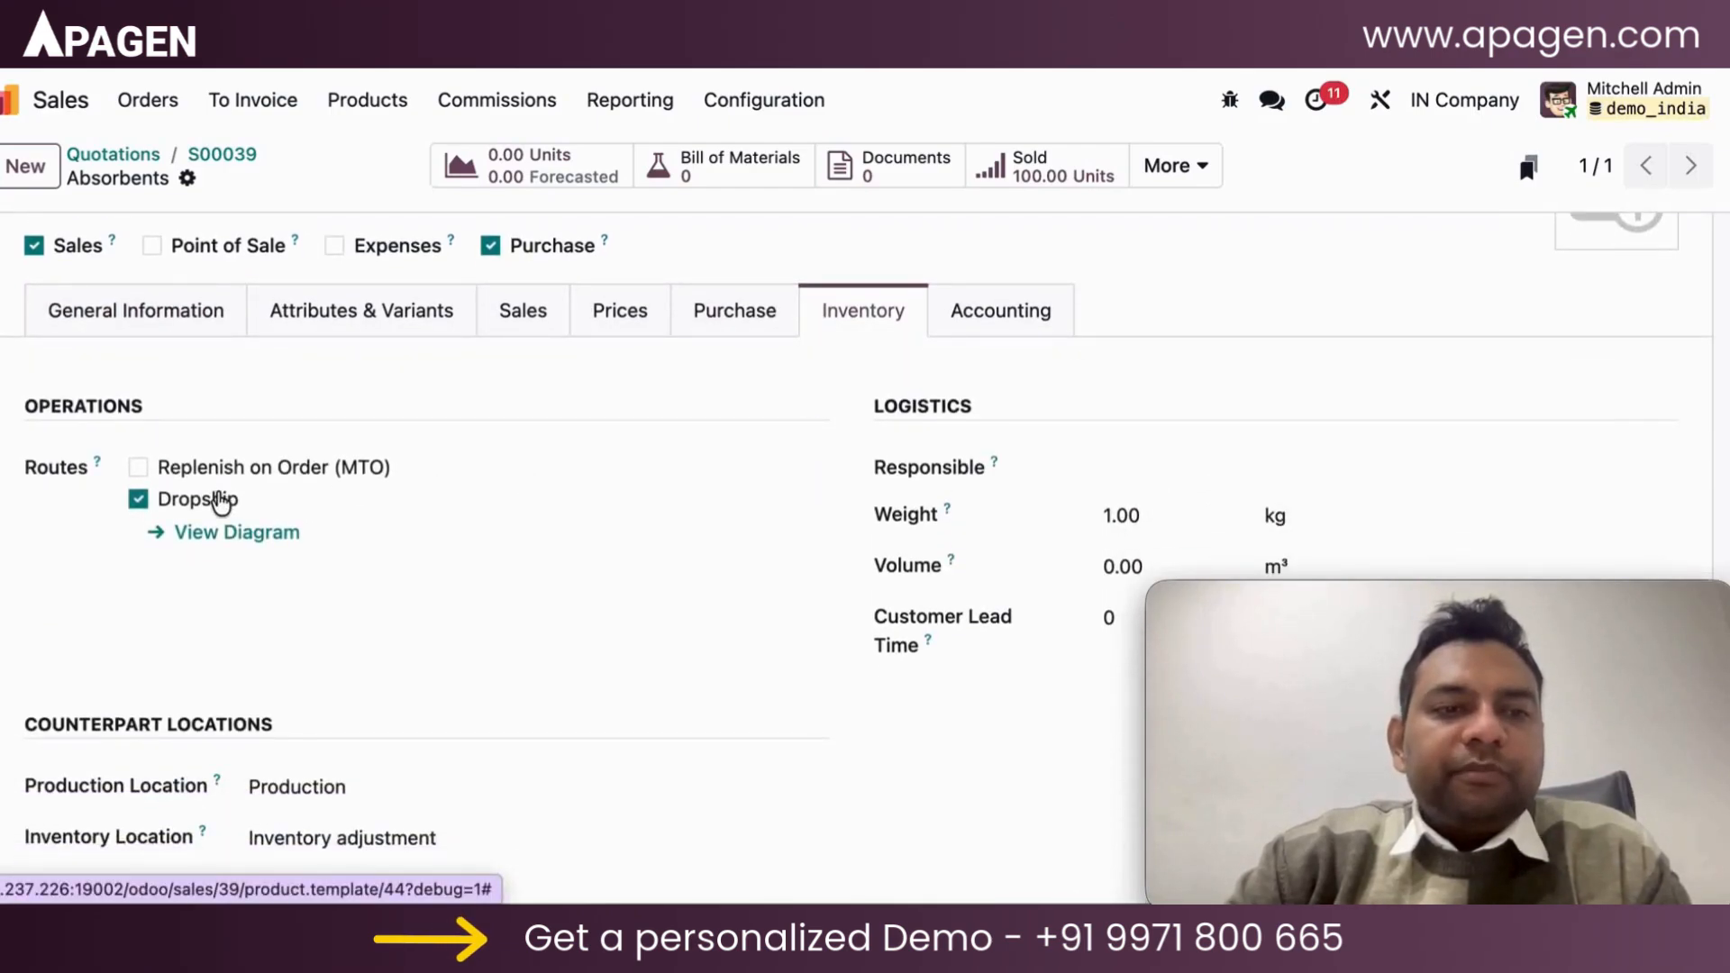
left_click(220, 502)
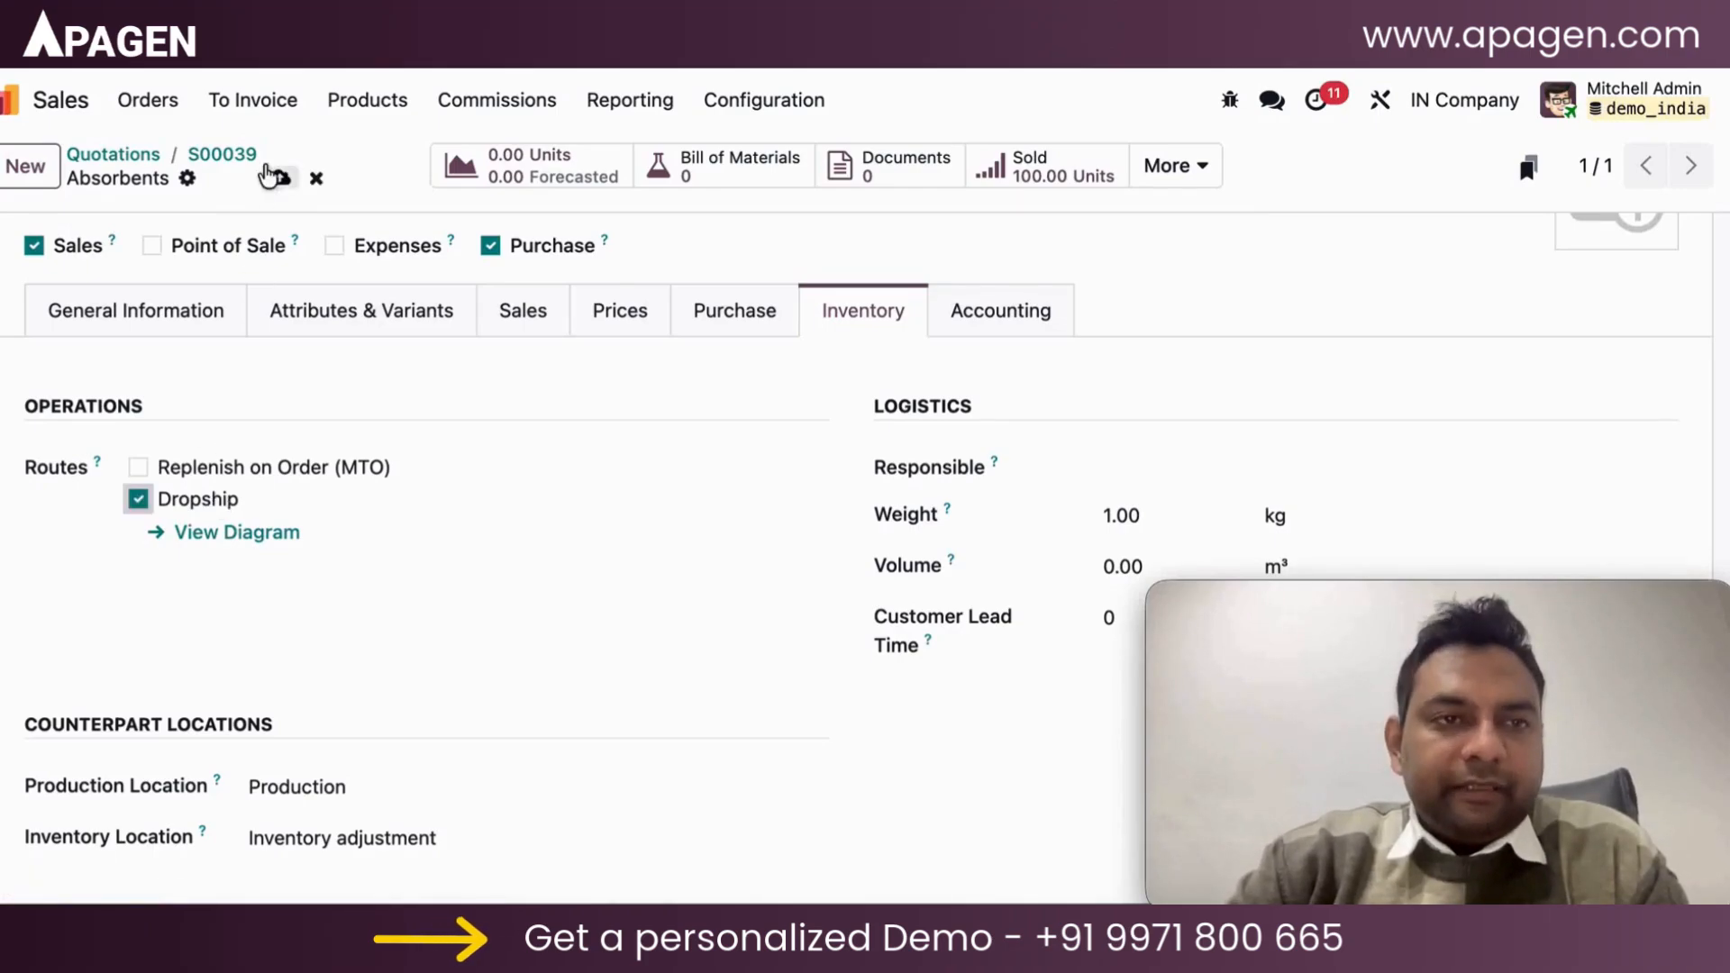
left_click(254, 163)
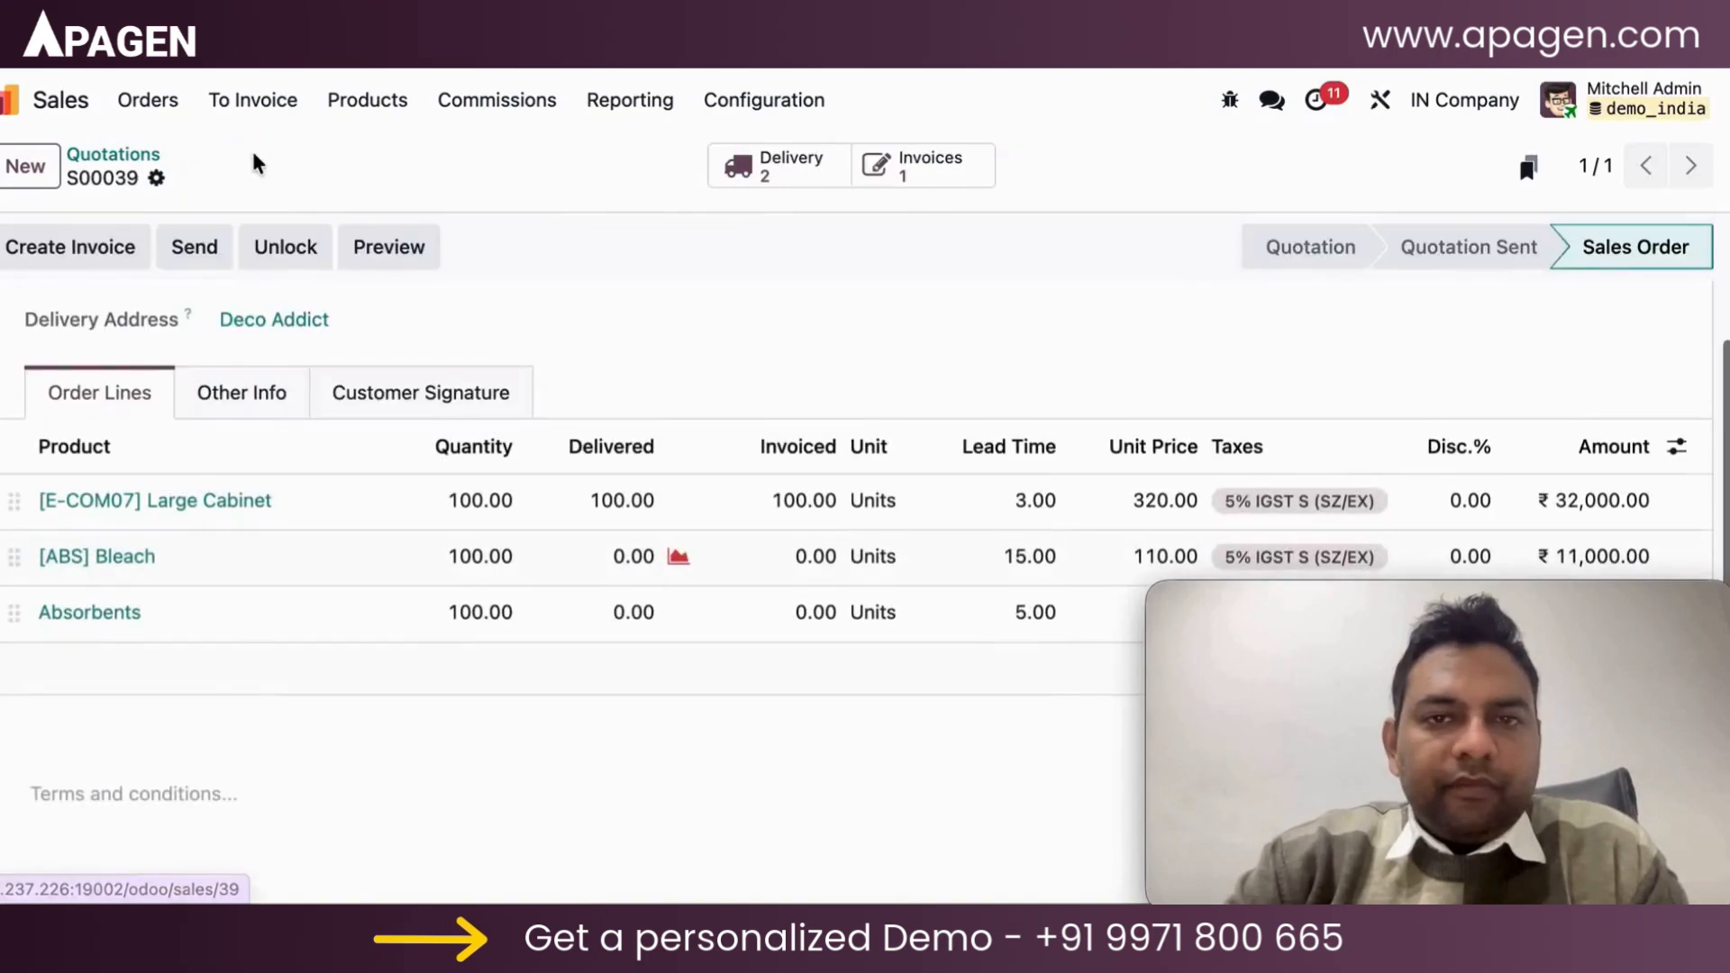
Step: Open the waiting backorder delivery from the sales order's transfers and check Bleach's demand and availability
left_click(824, 160)
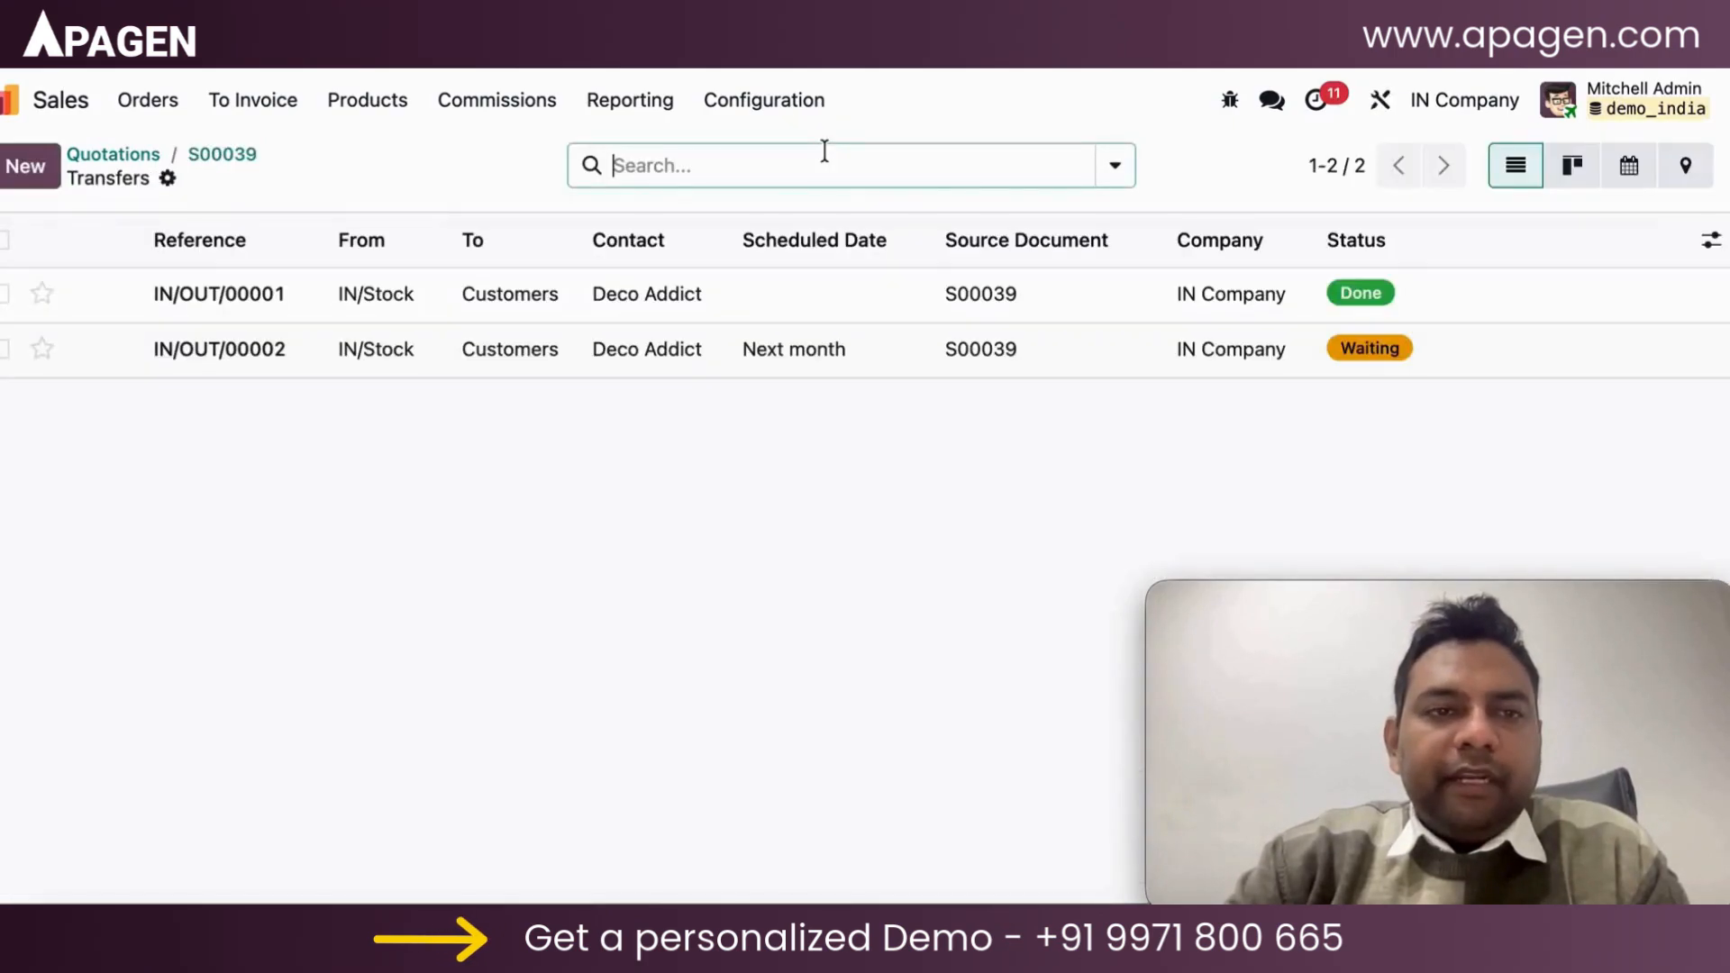
left_click(677, 359)
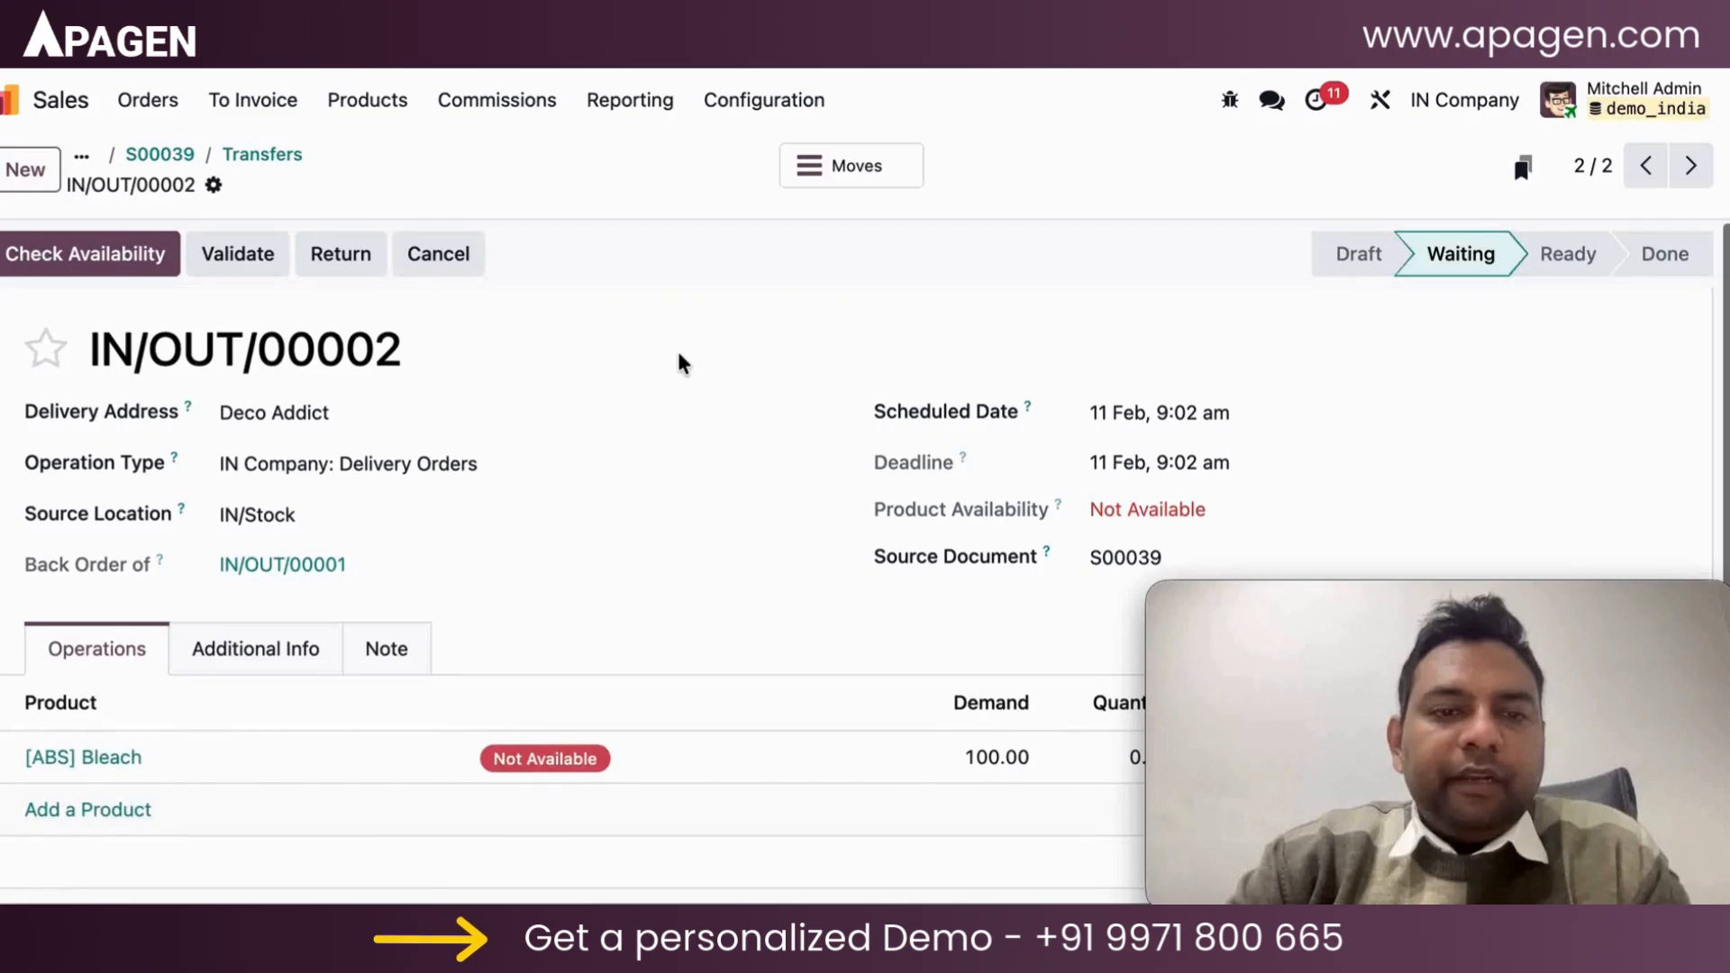
scroll(679, 363, "down", 5)
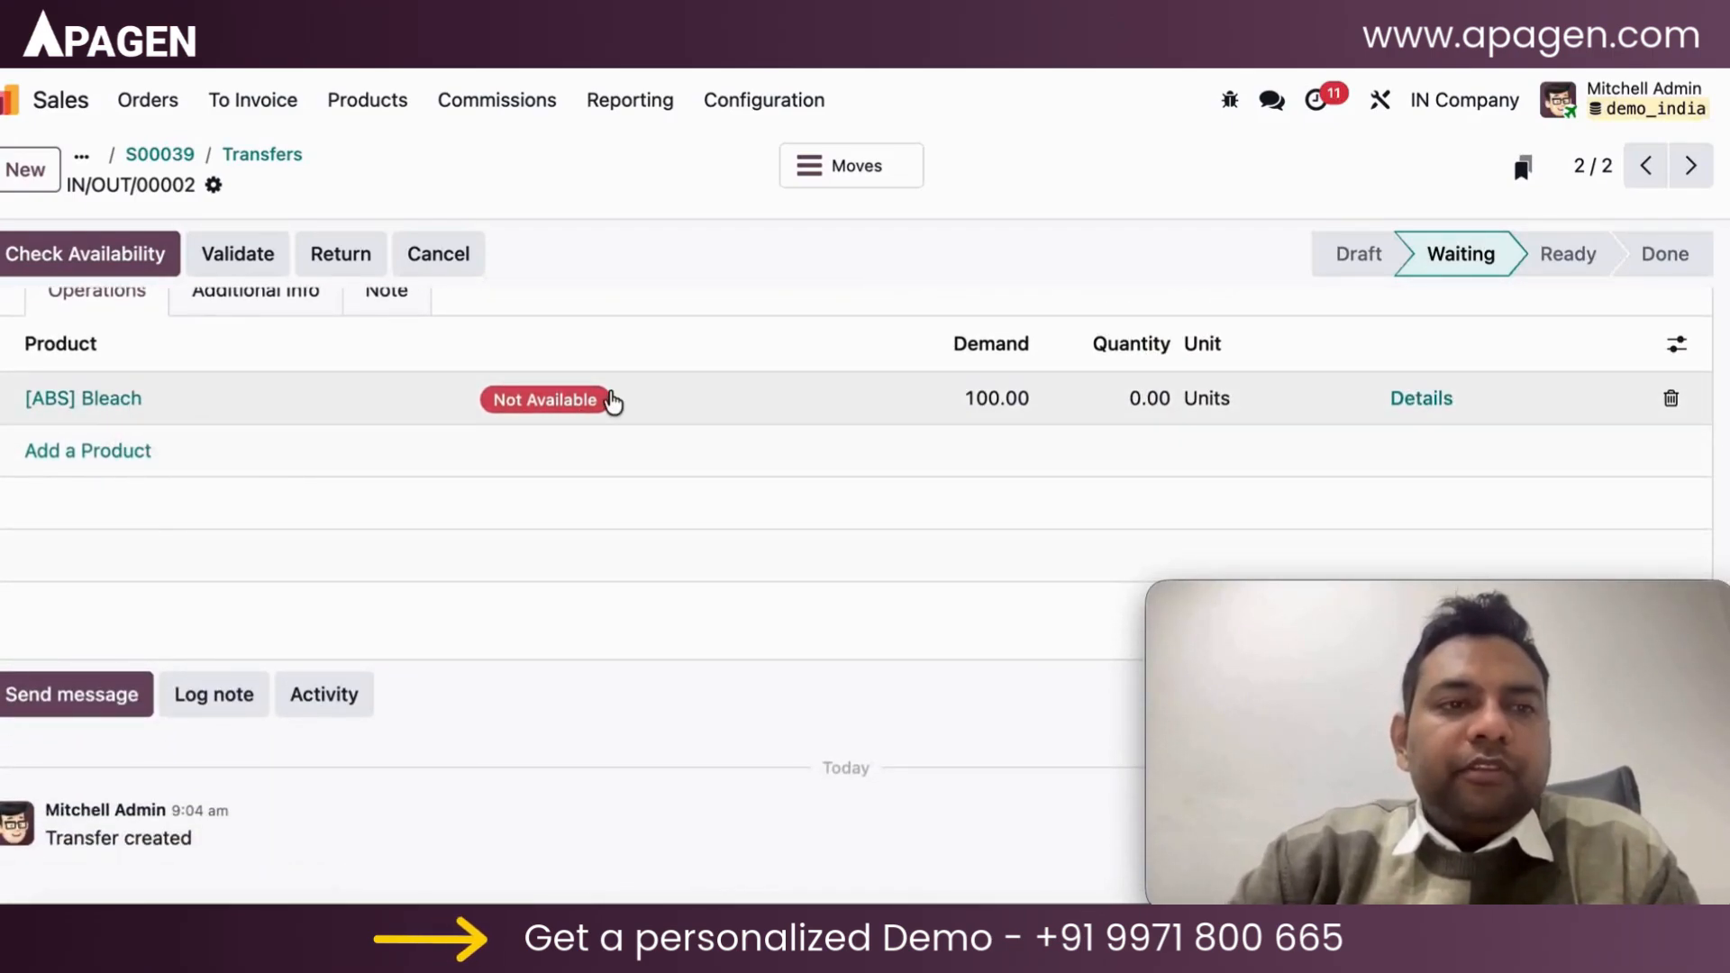
scroll(610, 401, "up", 5)
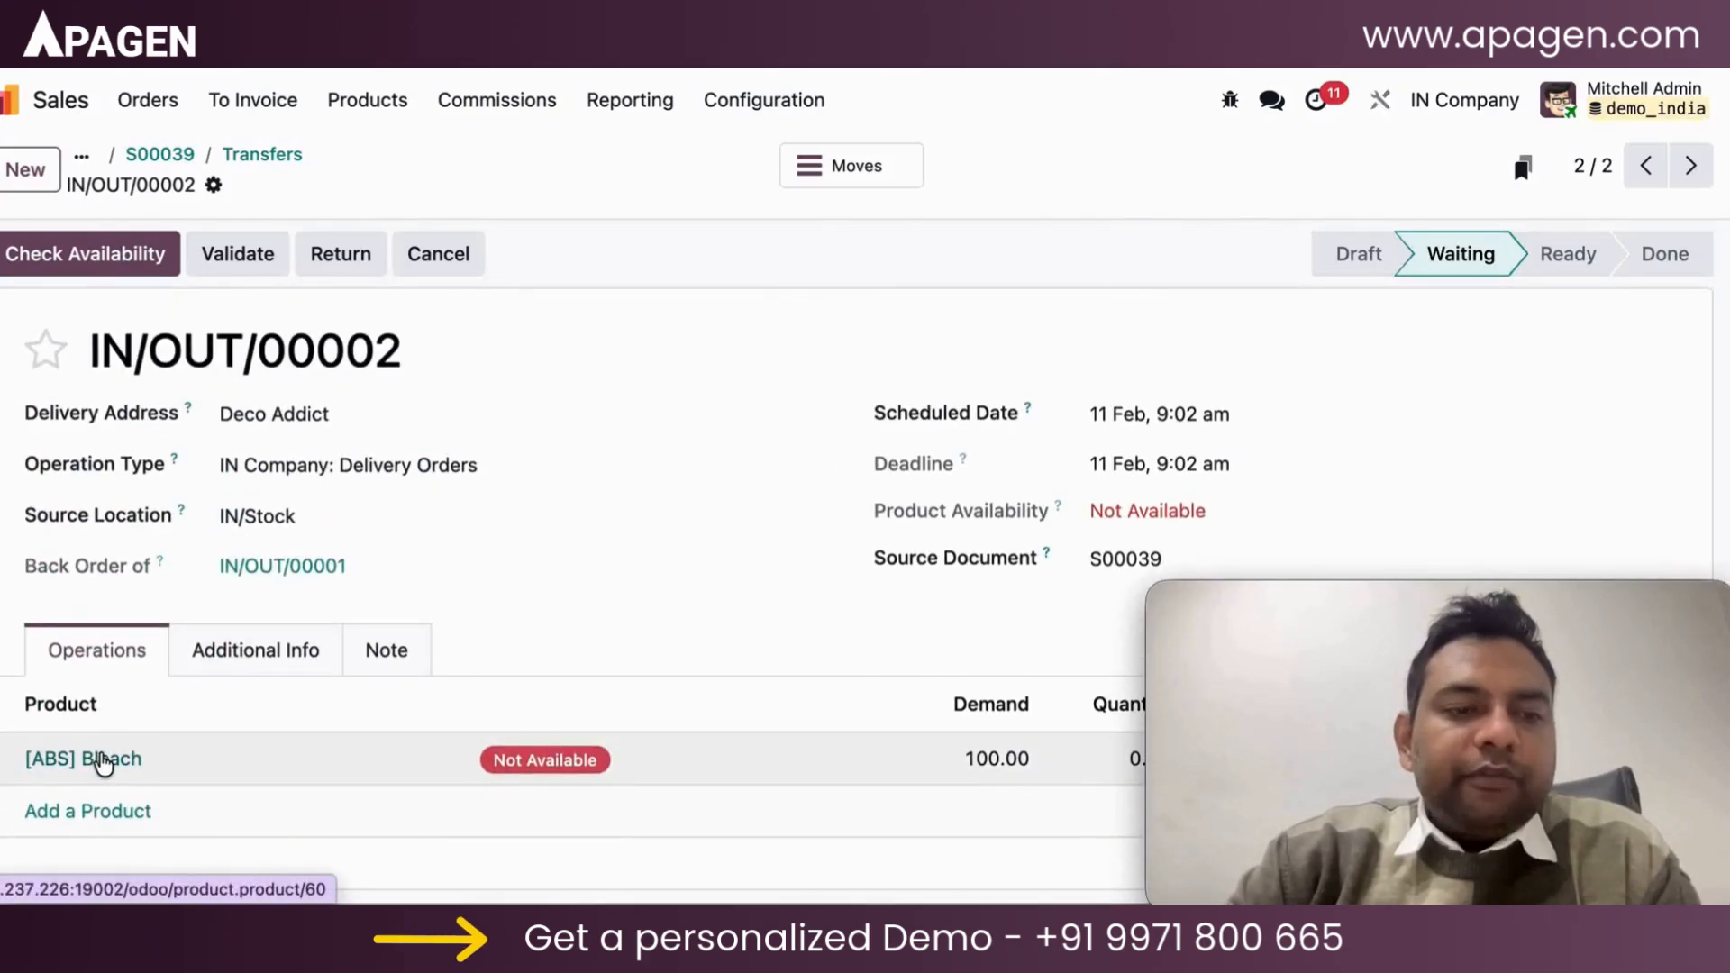
Step: Open the Bleach product from the backorder delivery and examine its forecasted report, including the outgoing demand
left_click(102, 761)
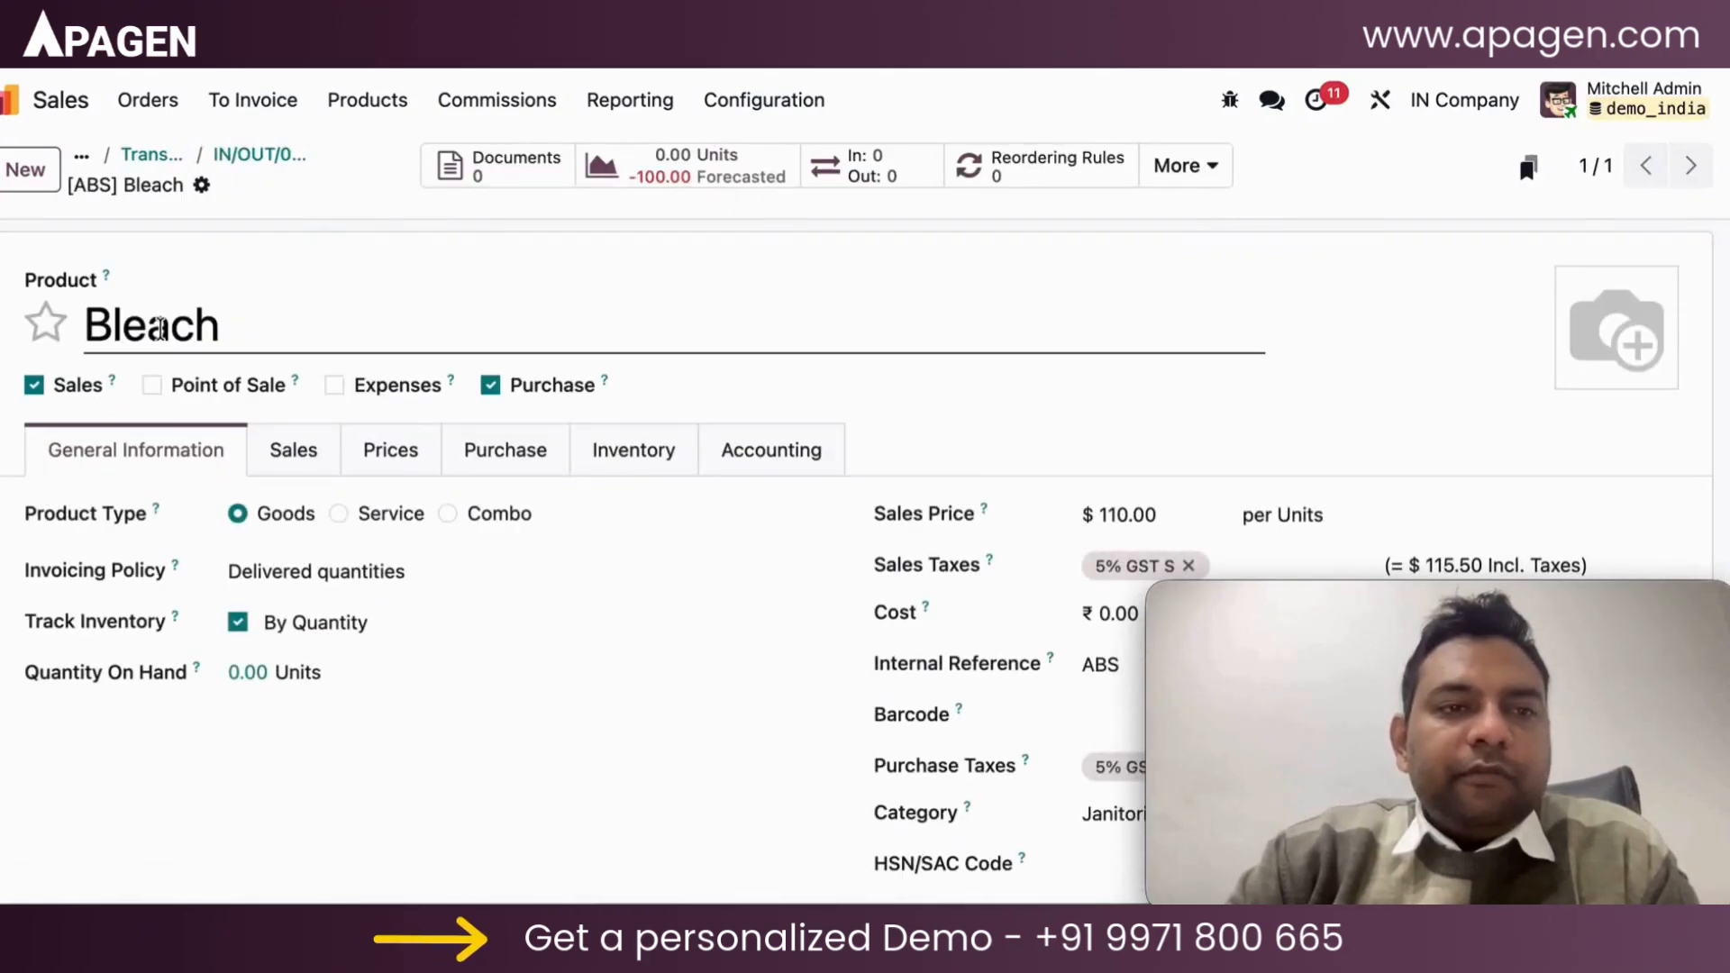
left_click(775, 167)
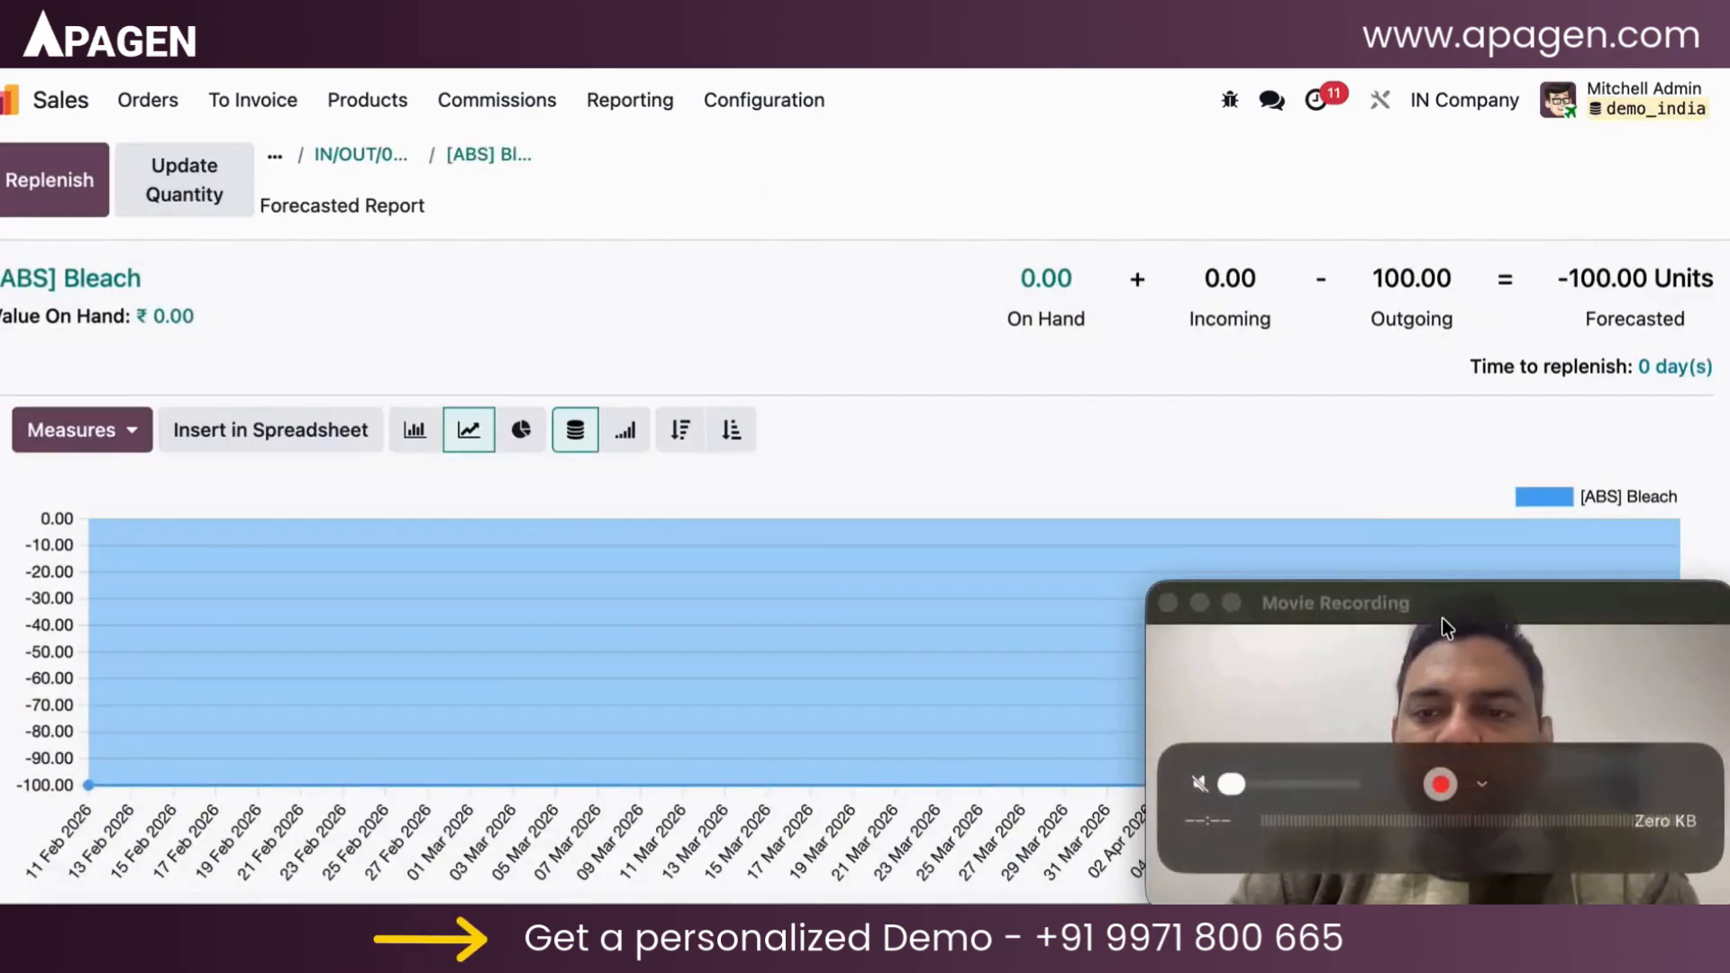
scroll(893, 420, "down", 5)
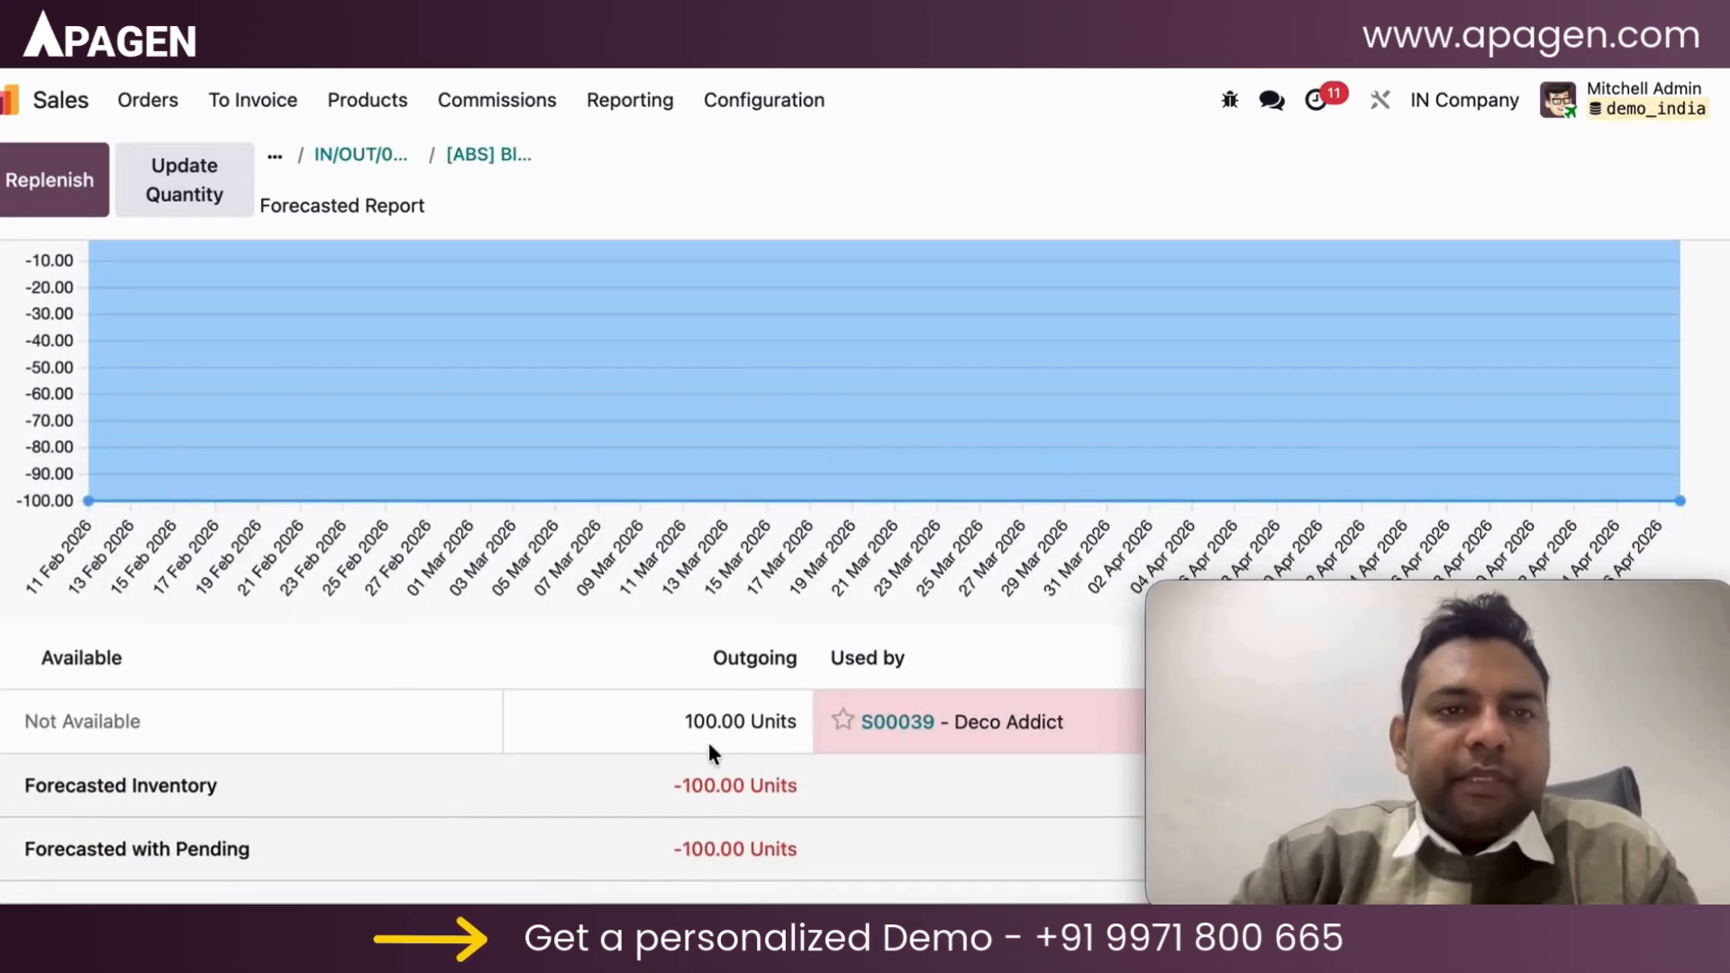
scroll(708, 742, "up", 5)
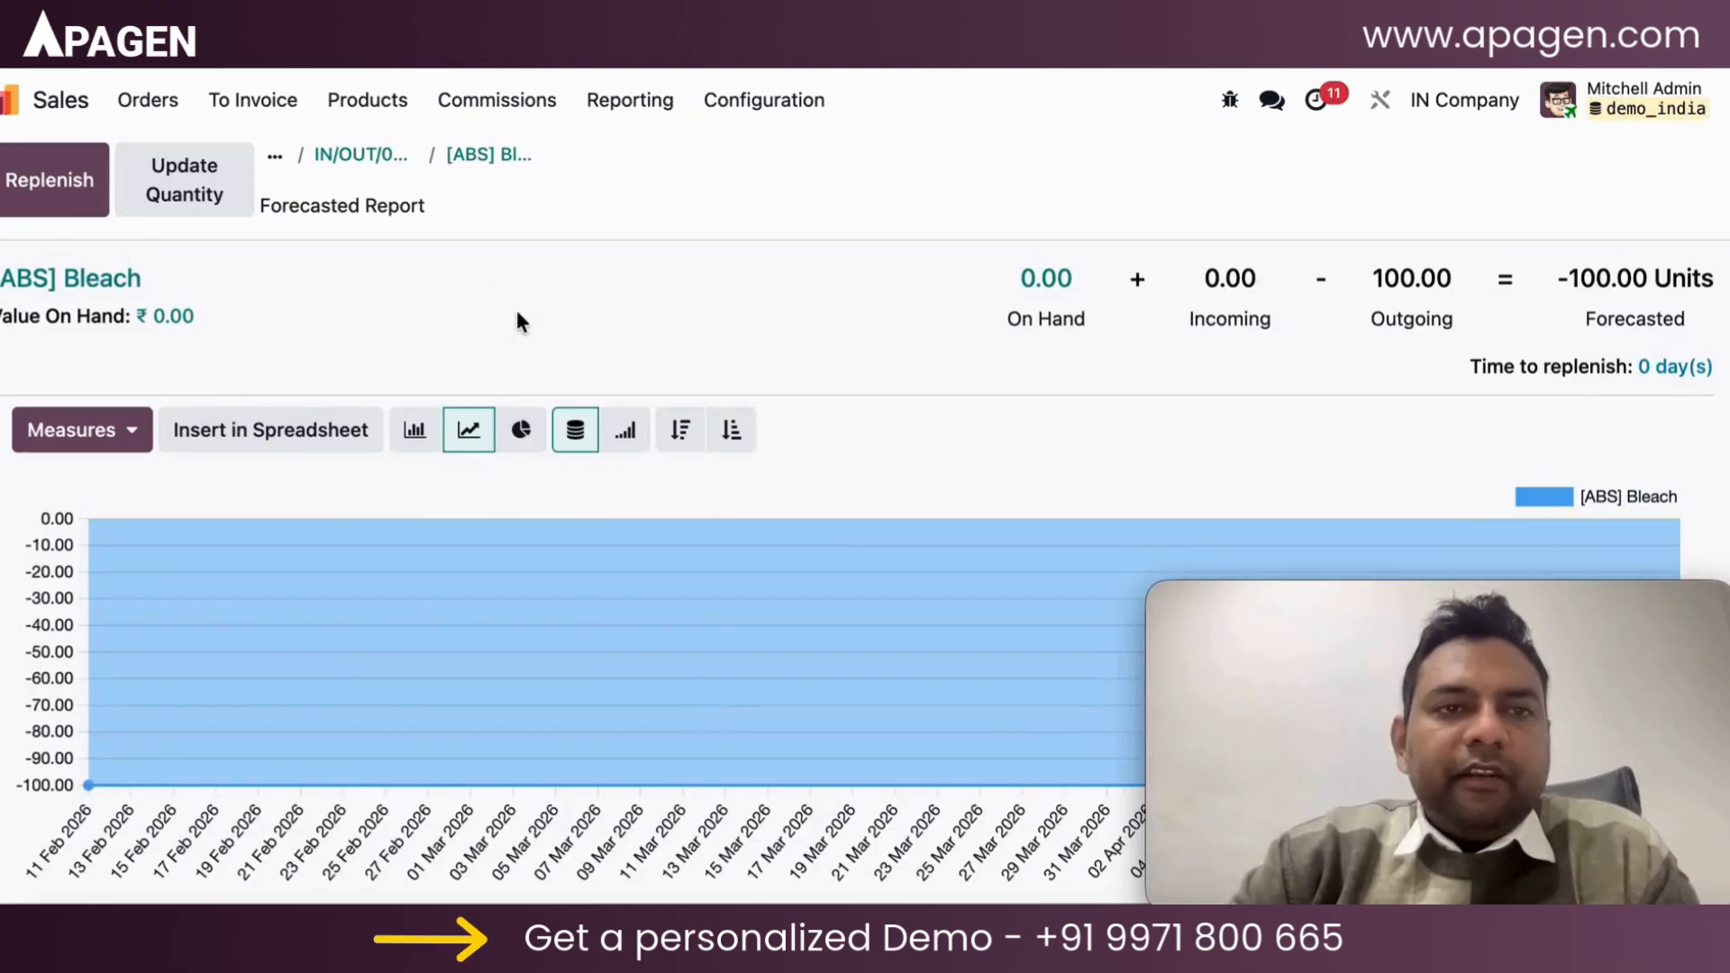
left_click(79, 206)
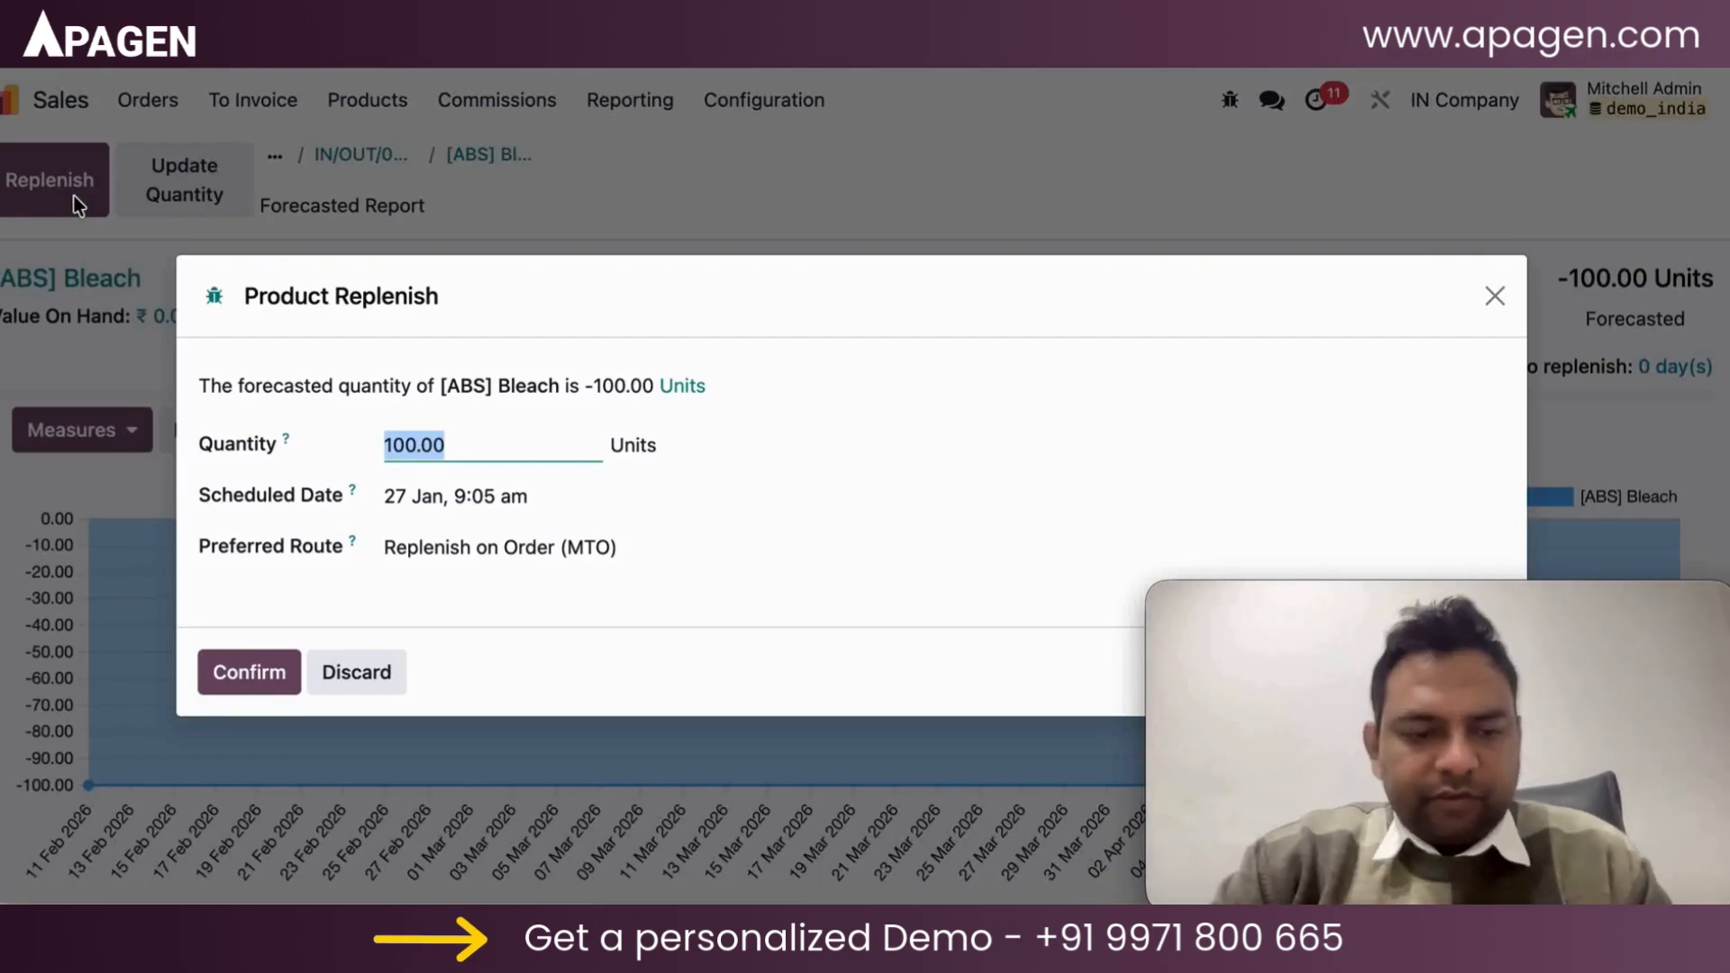
type("2")
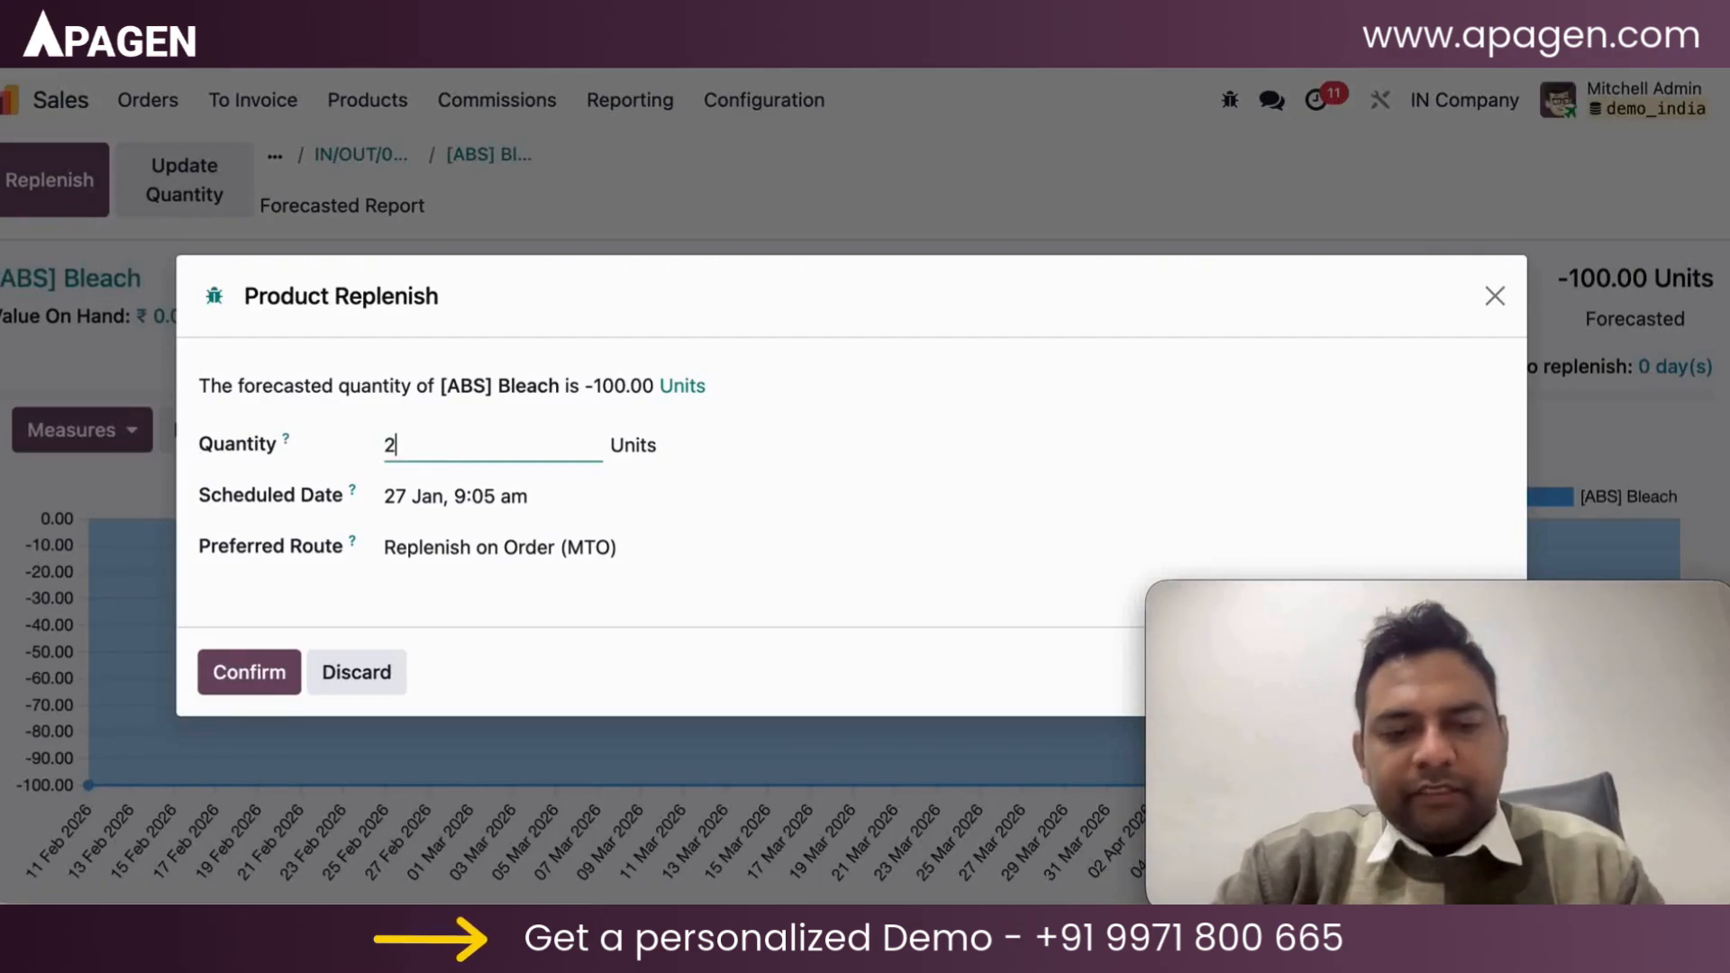
type("50")
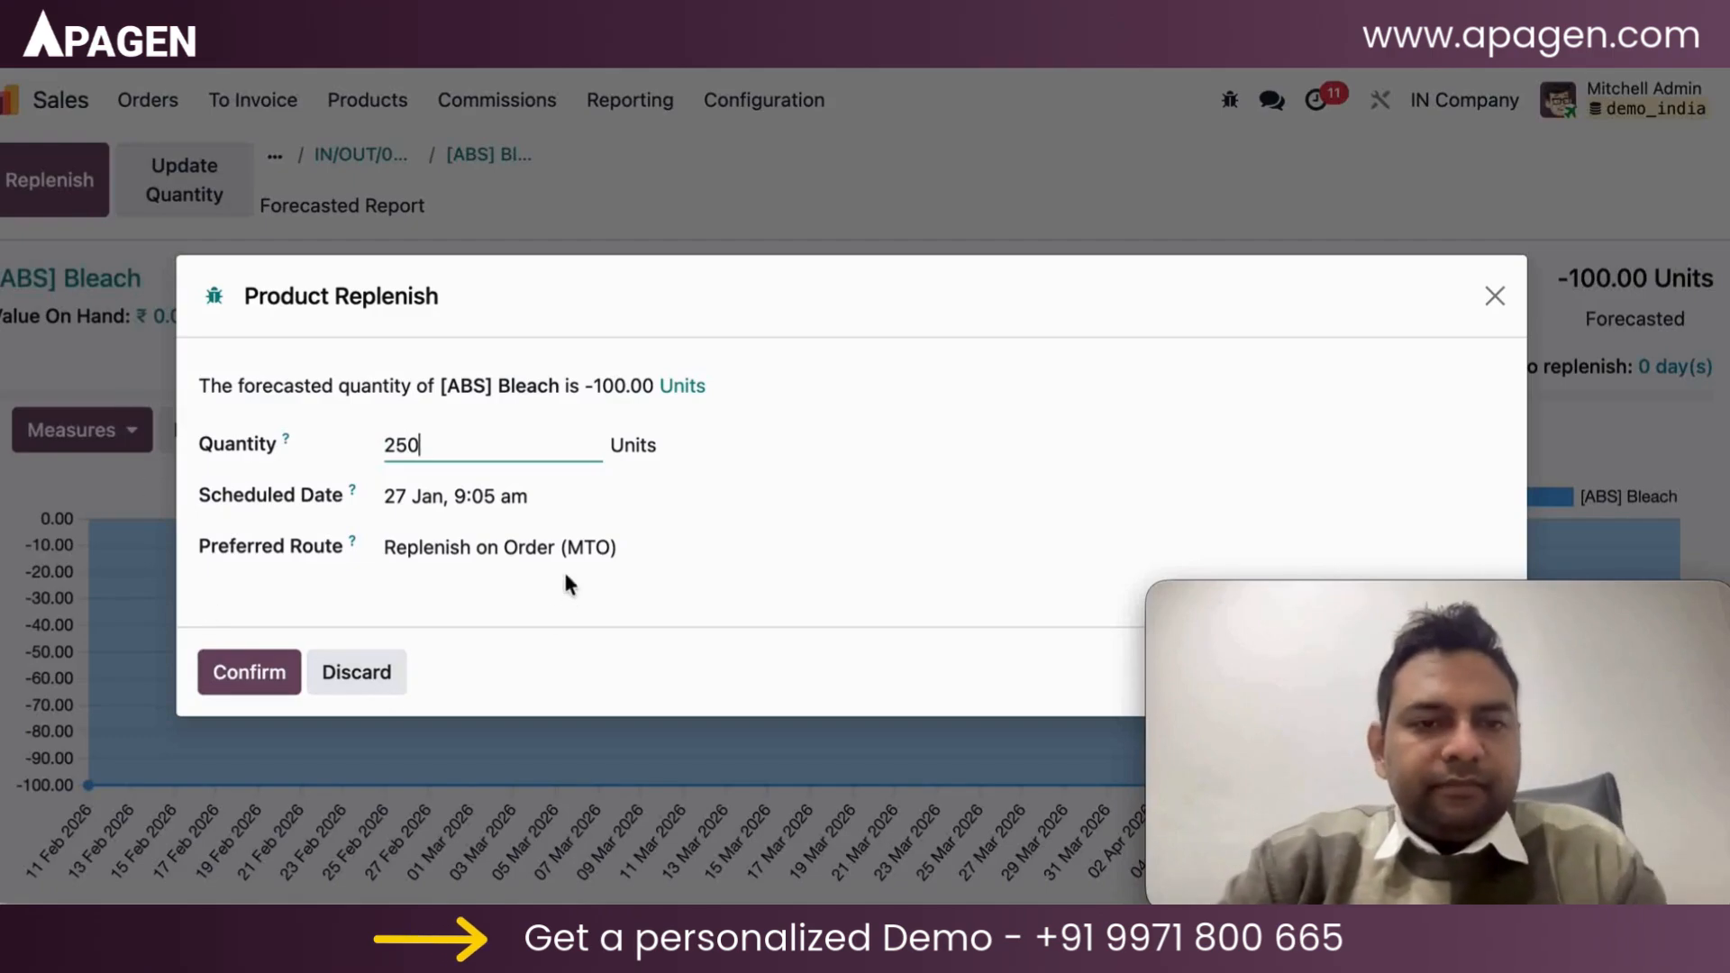
left_click(568, 547)
left_click(483, 595)
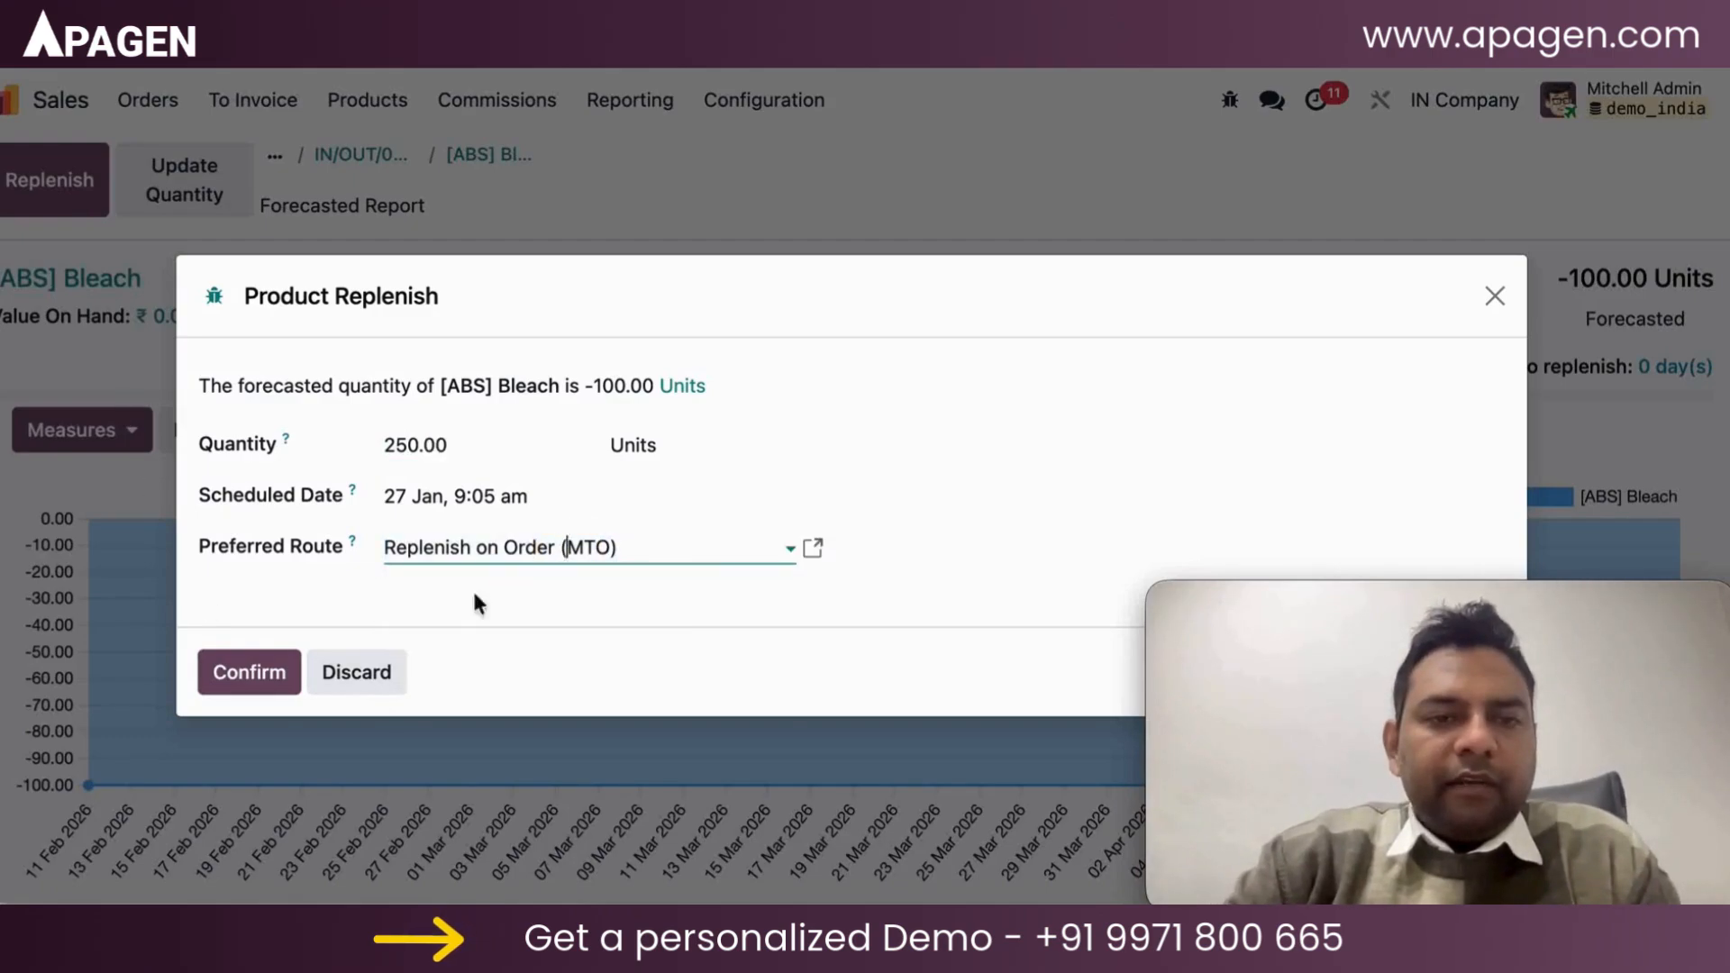
left_click(253, 674)
left_click(171, 567)
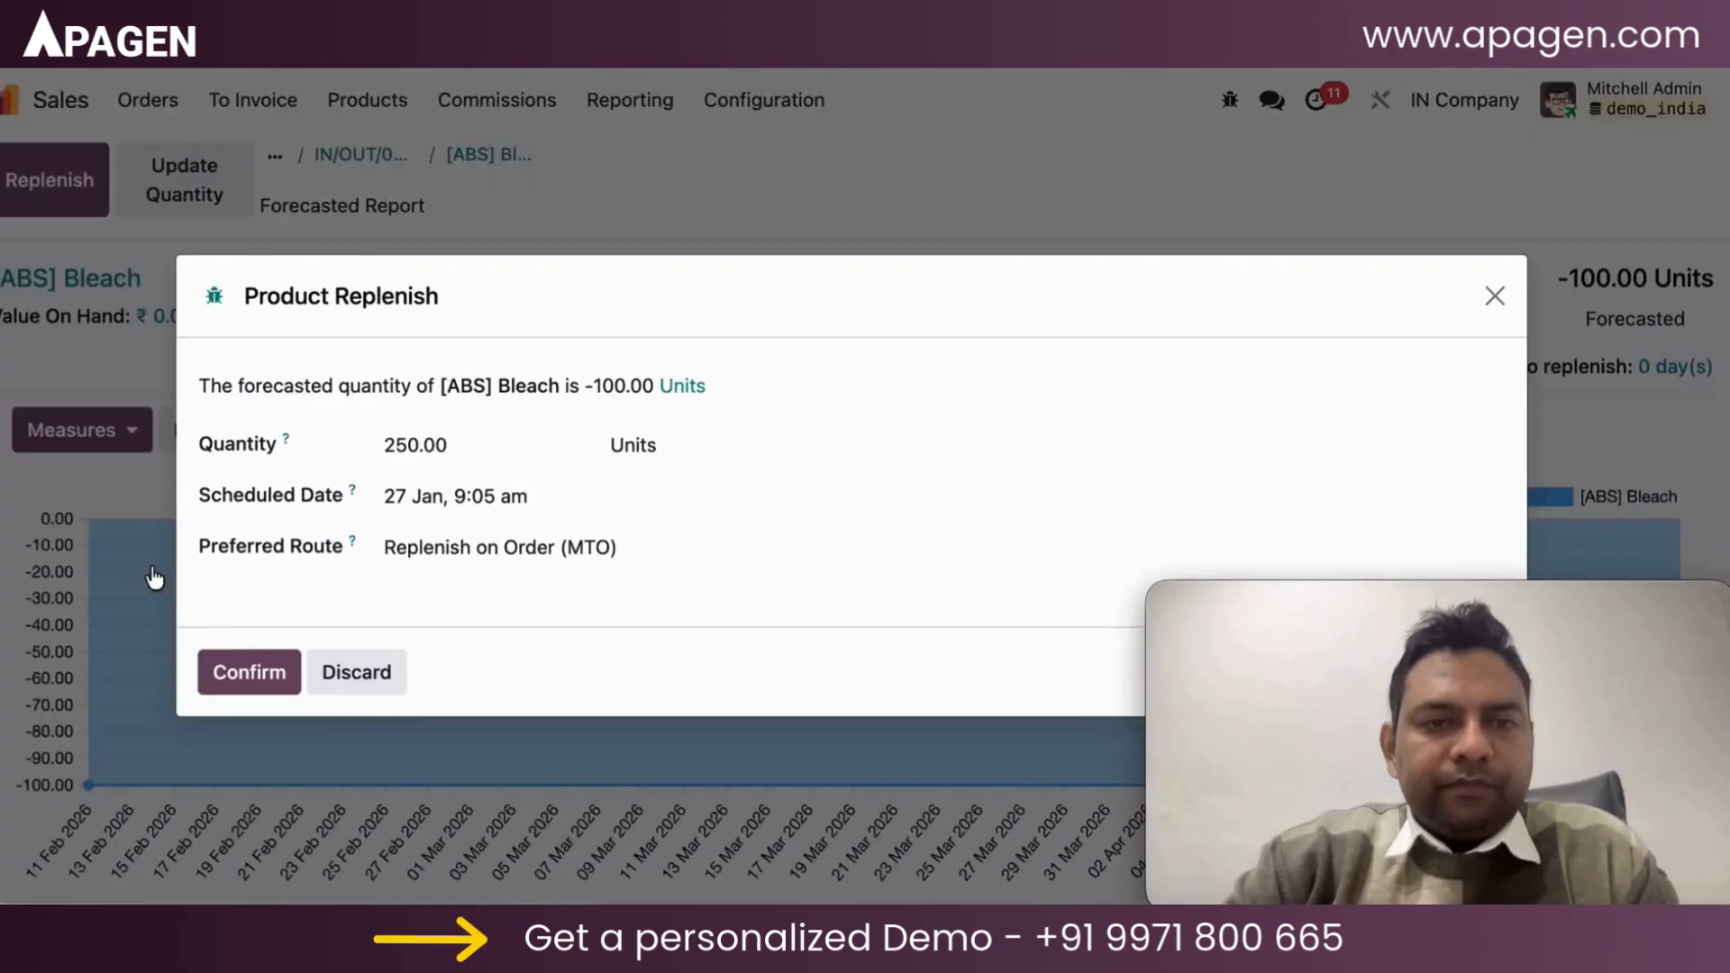
left_click(370, 684)
Step: Switch to the Purchase app and create a new request for quotation with Ready Mat as the vendor
left_click(14, 112)
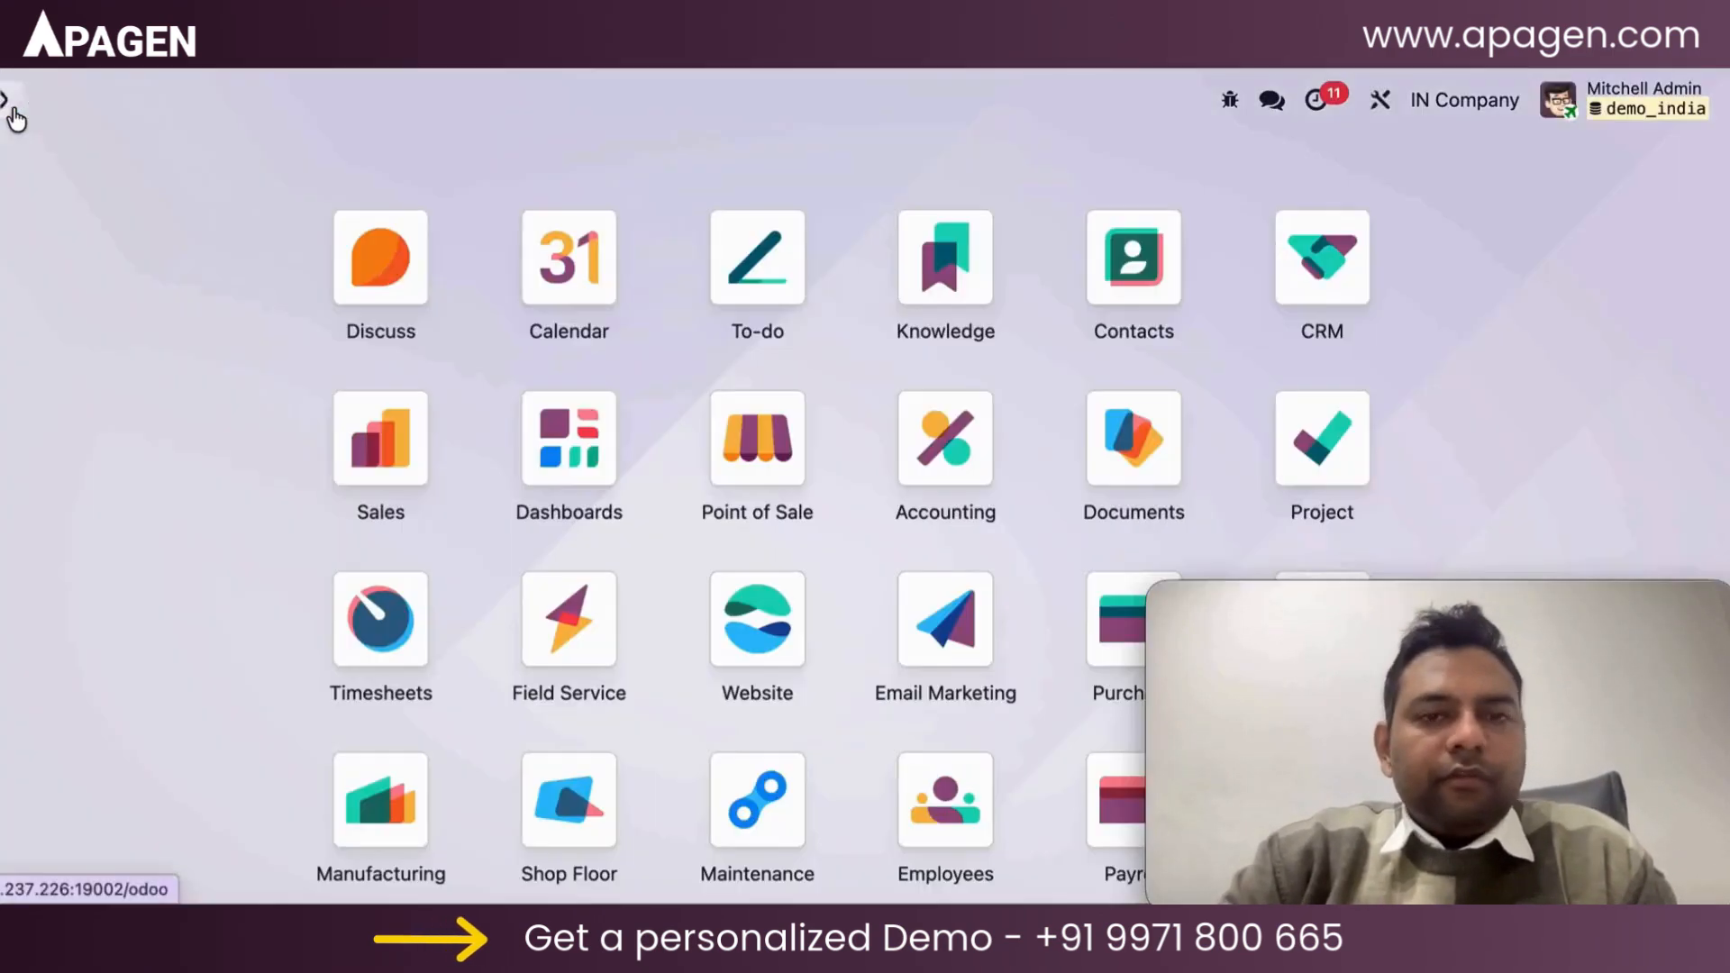
type("/pu")
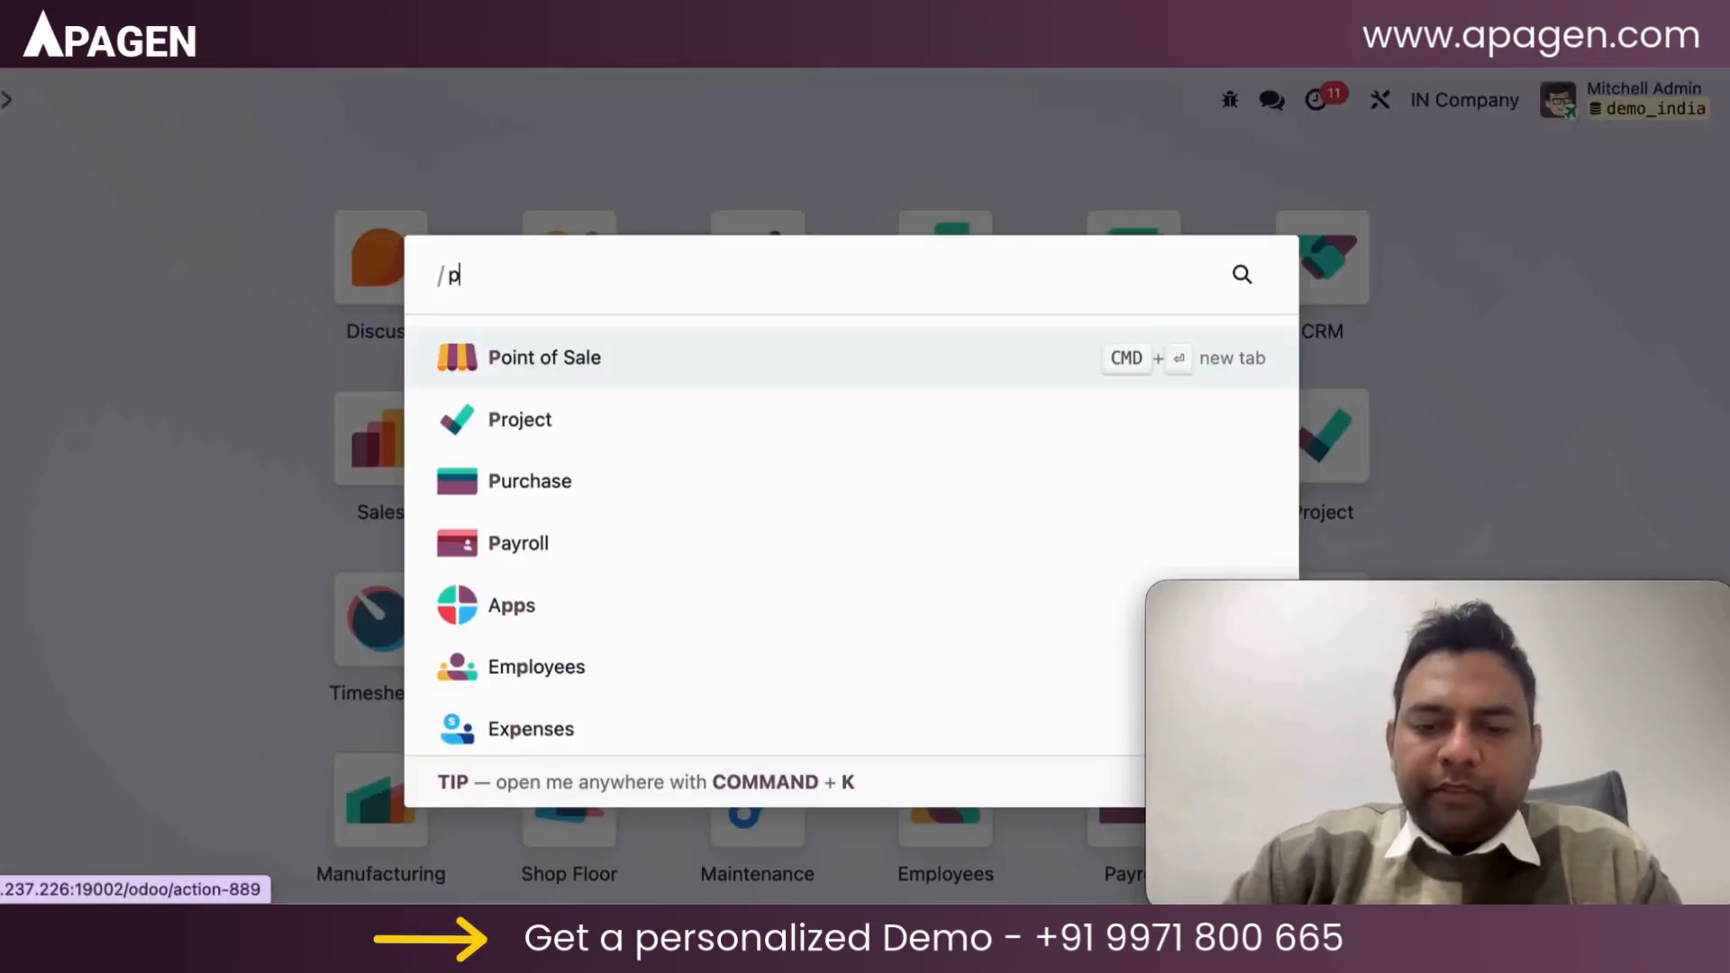
key("Return")
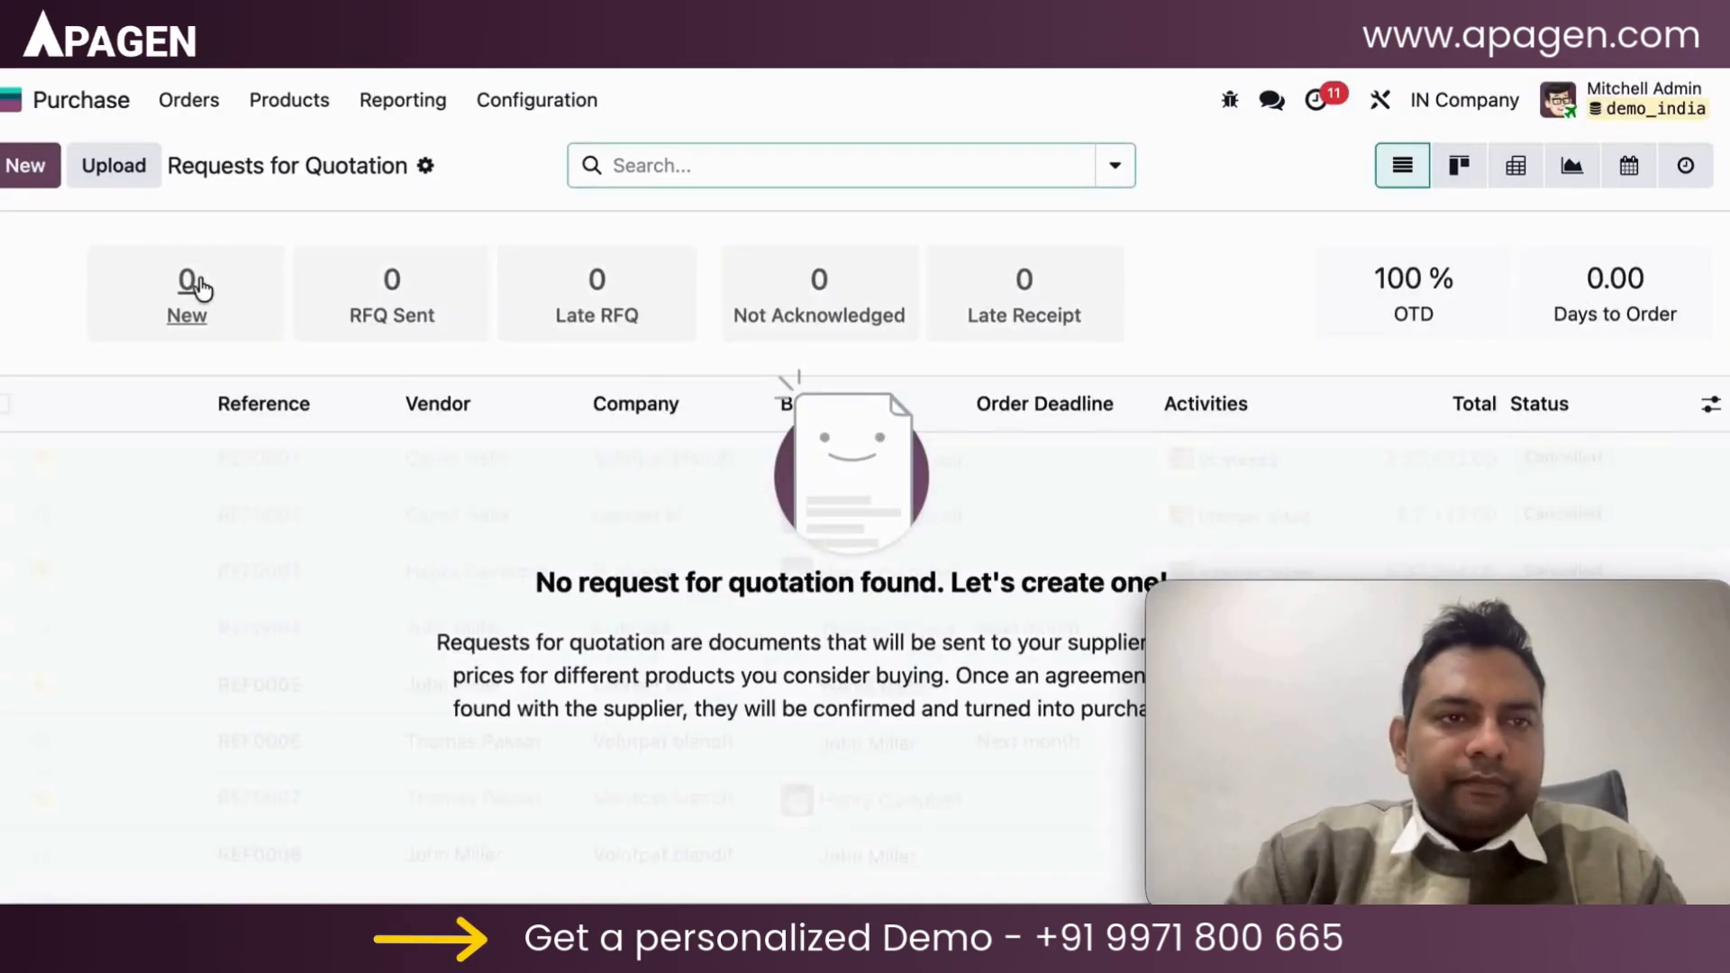
left_click(18, 170)
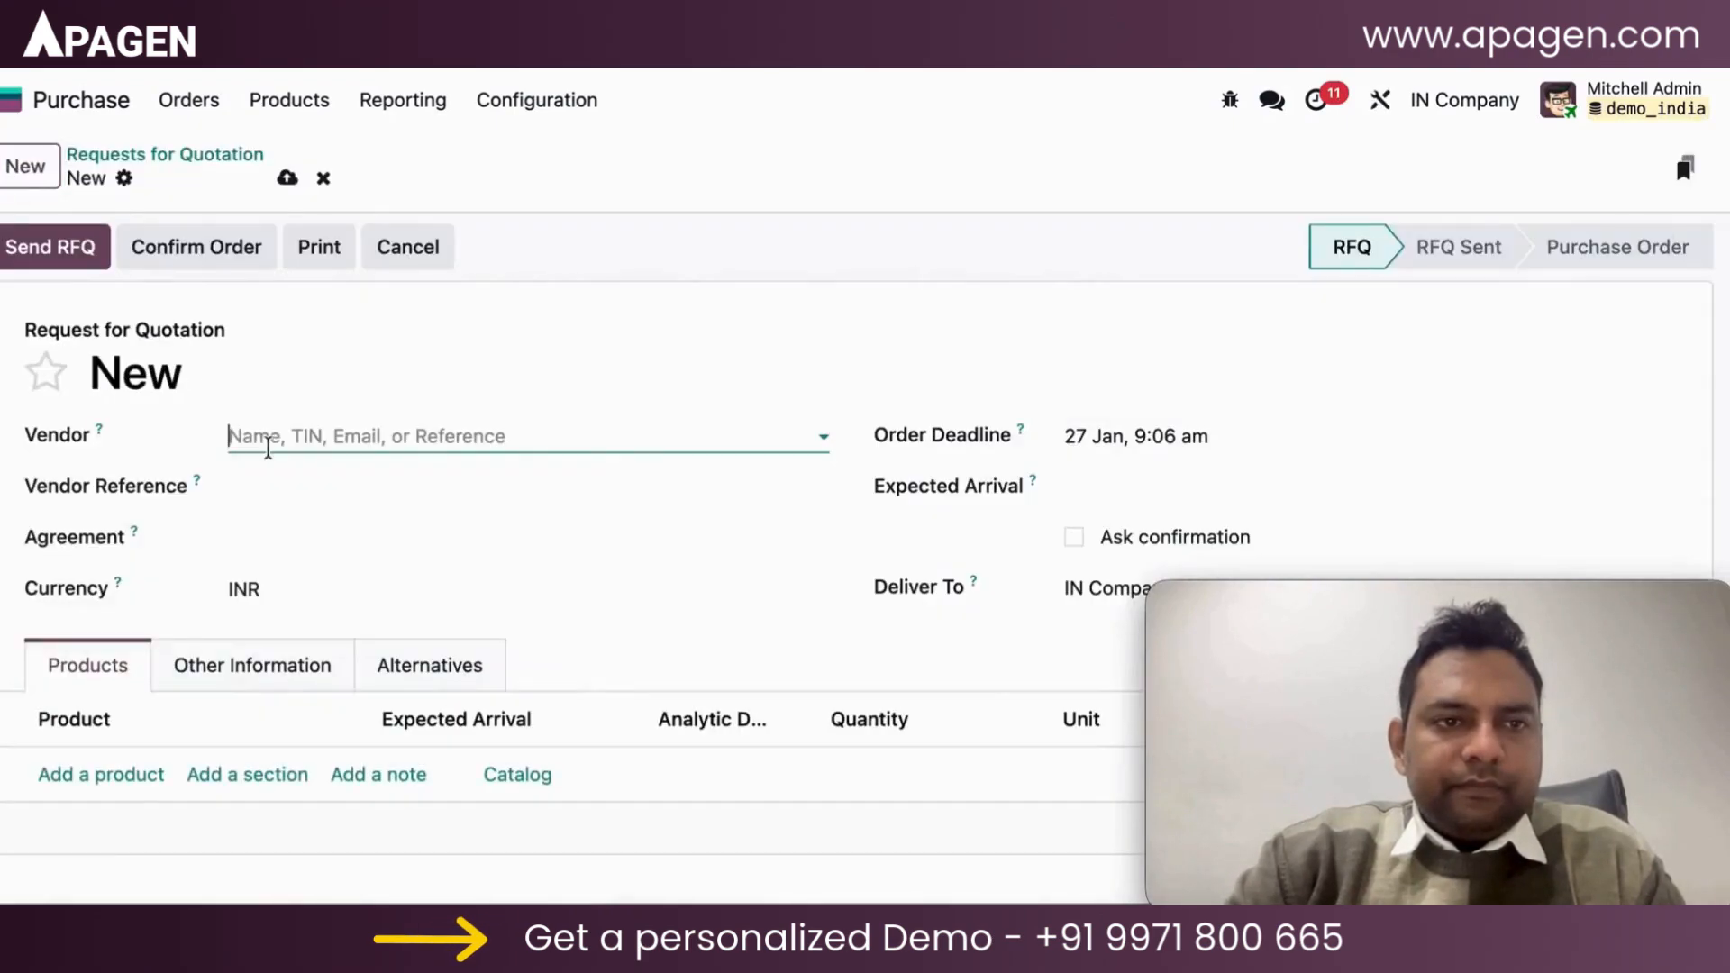
left_click(380, 446)
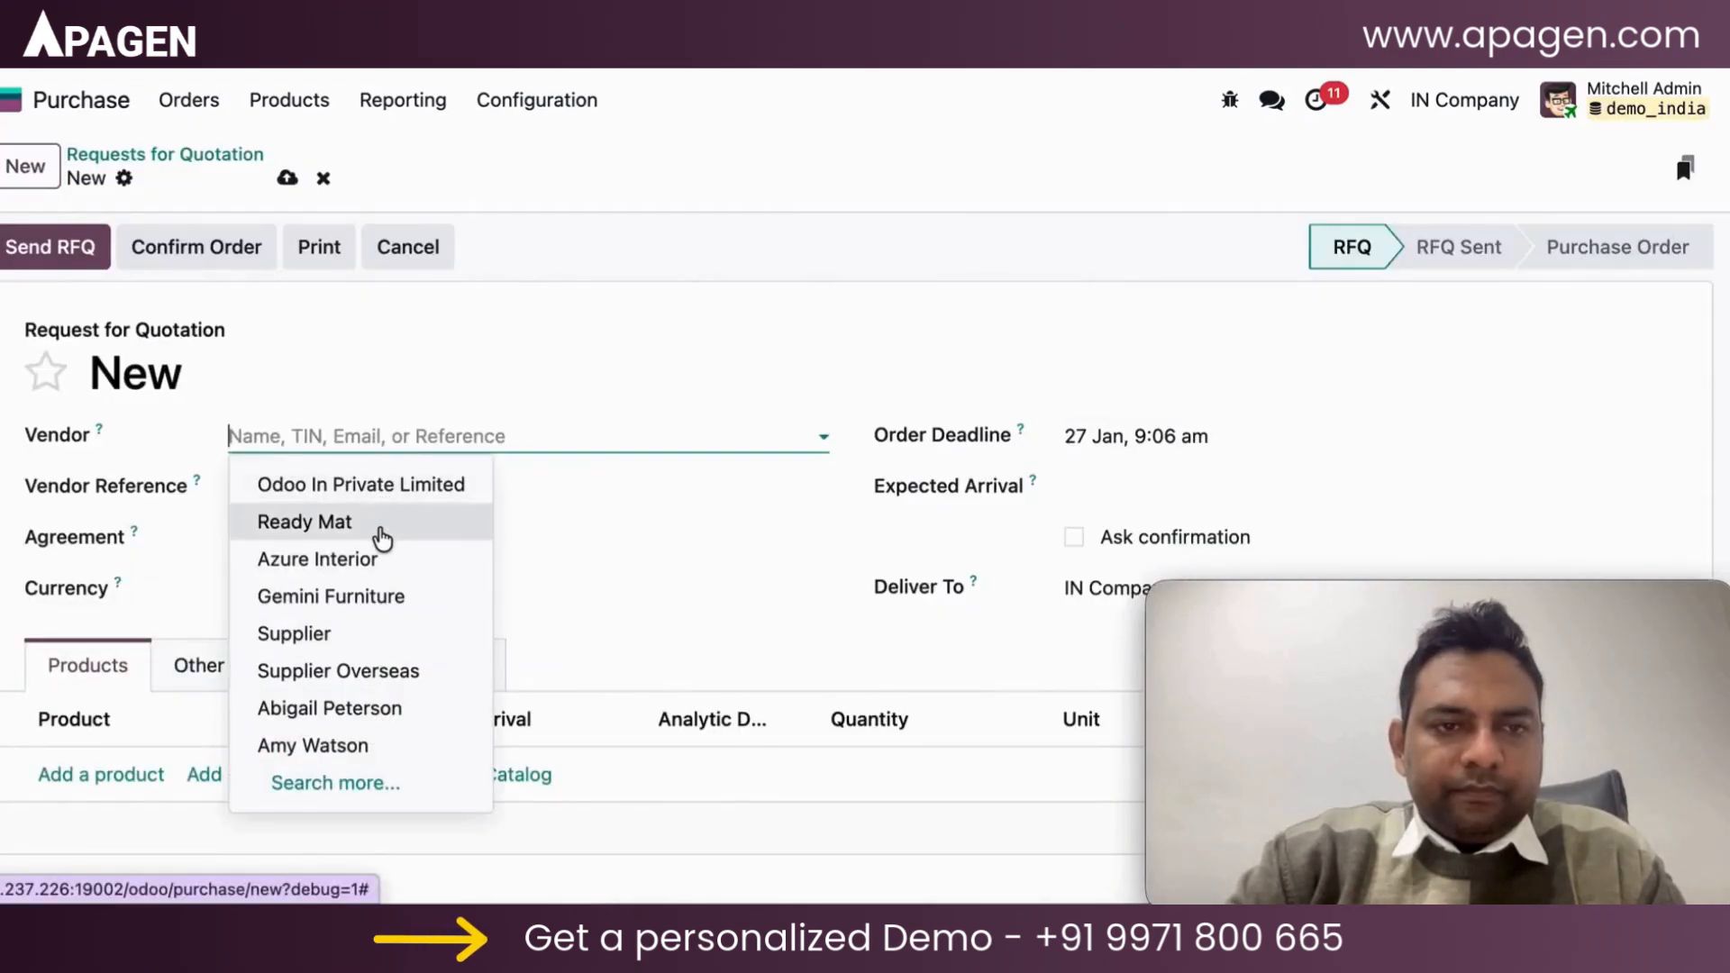
left_click(378, 526)
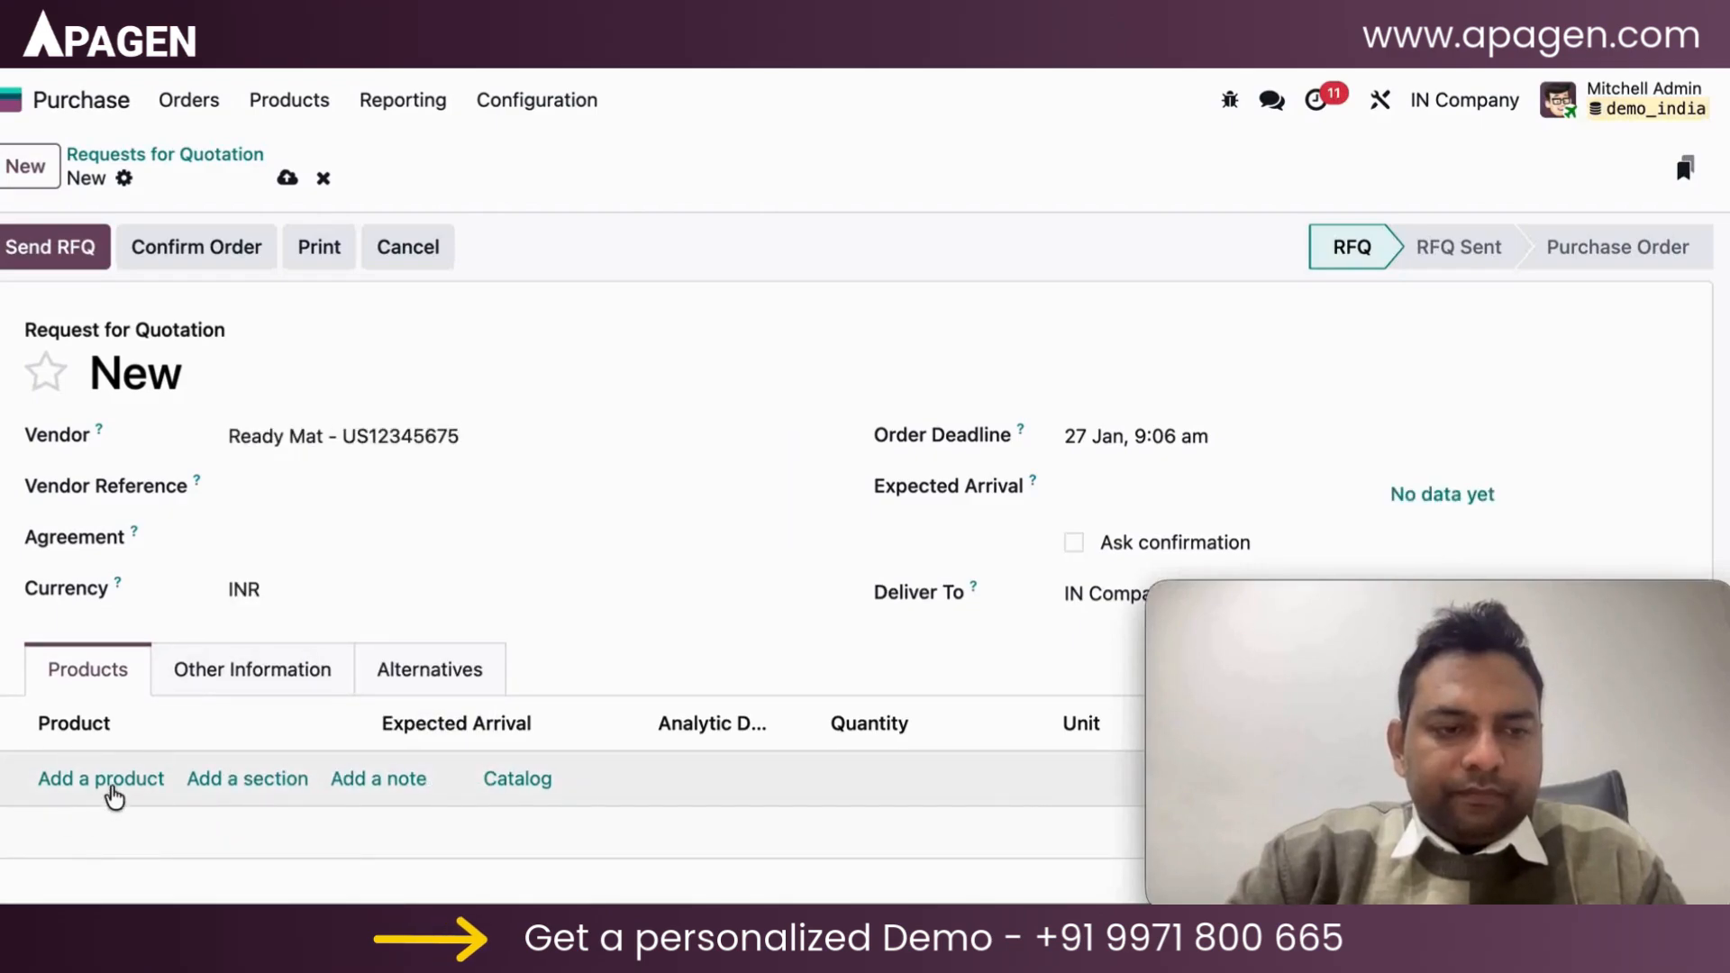
Step: Add 250 units of Bleach at a unit price of 47 to the request for quotation and confirm the order
left_click(114, 782)
type("blea")
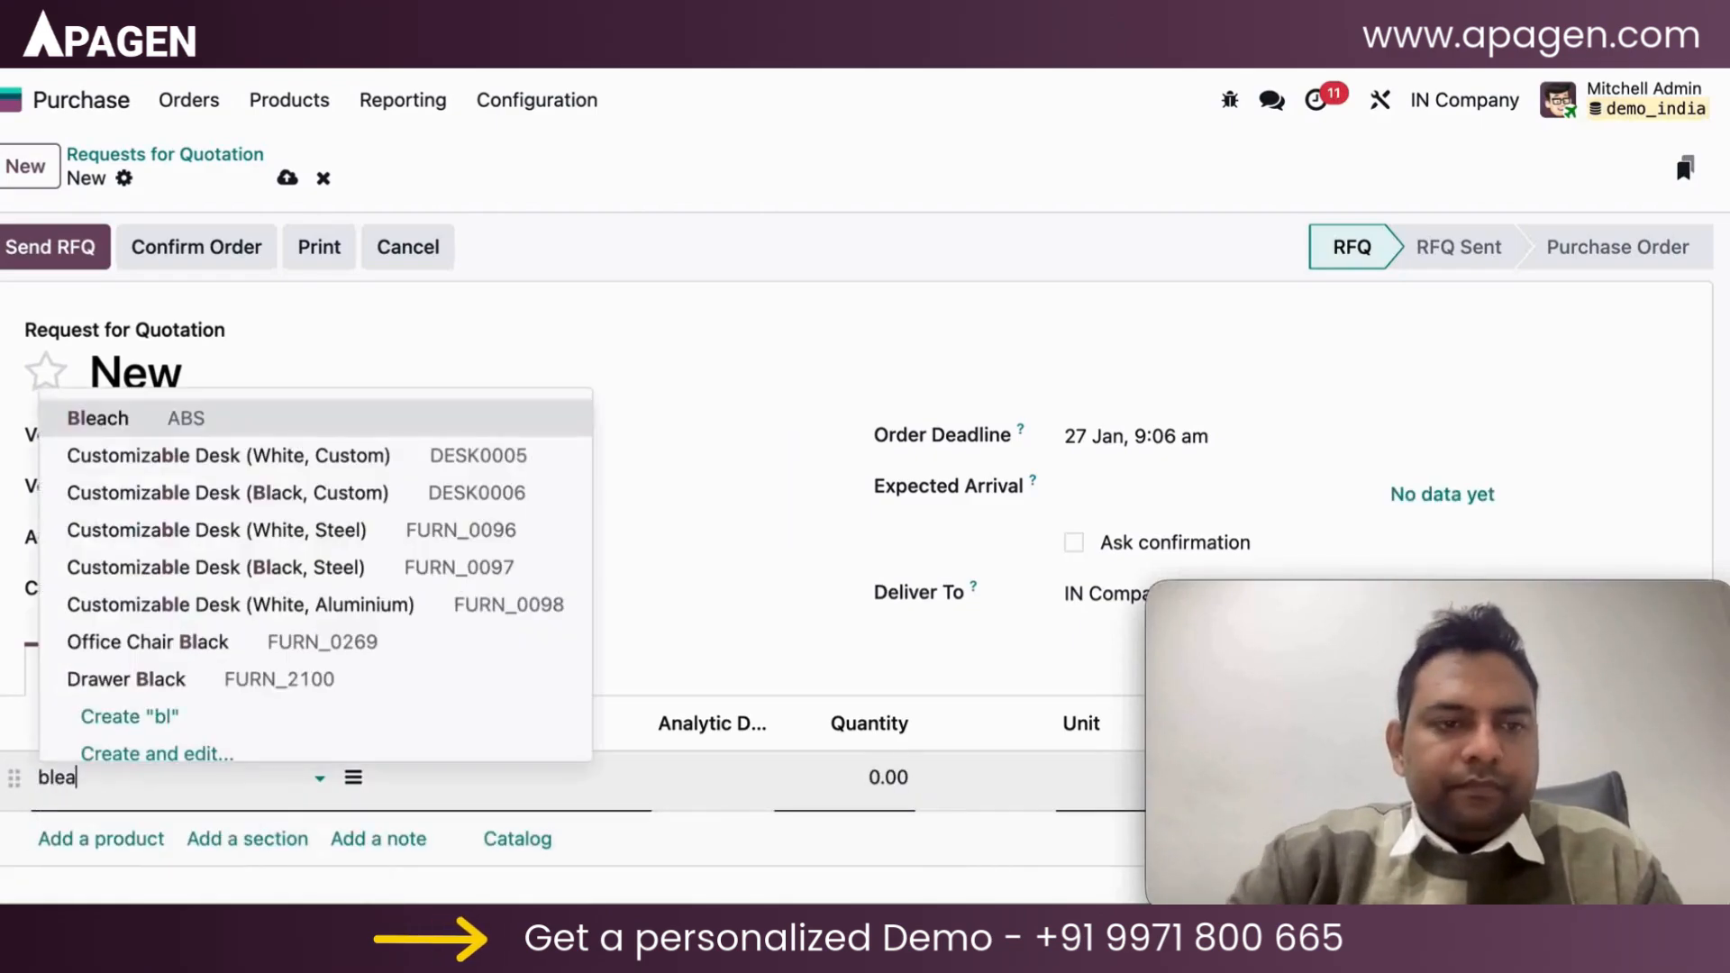
left_click(140, 620)
scroll(580, 726, "down", 3)
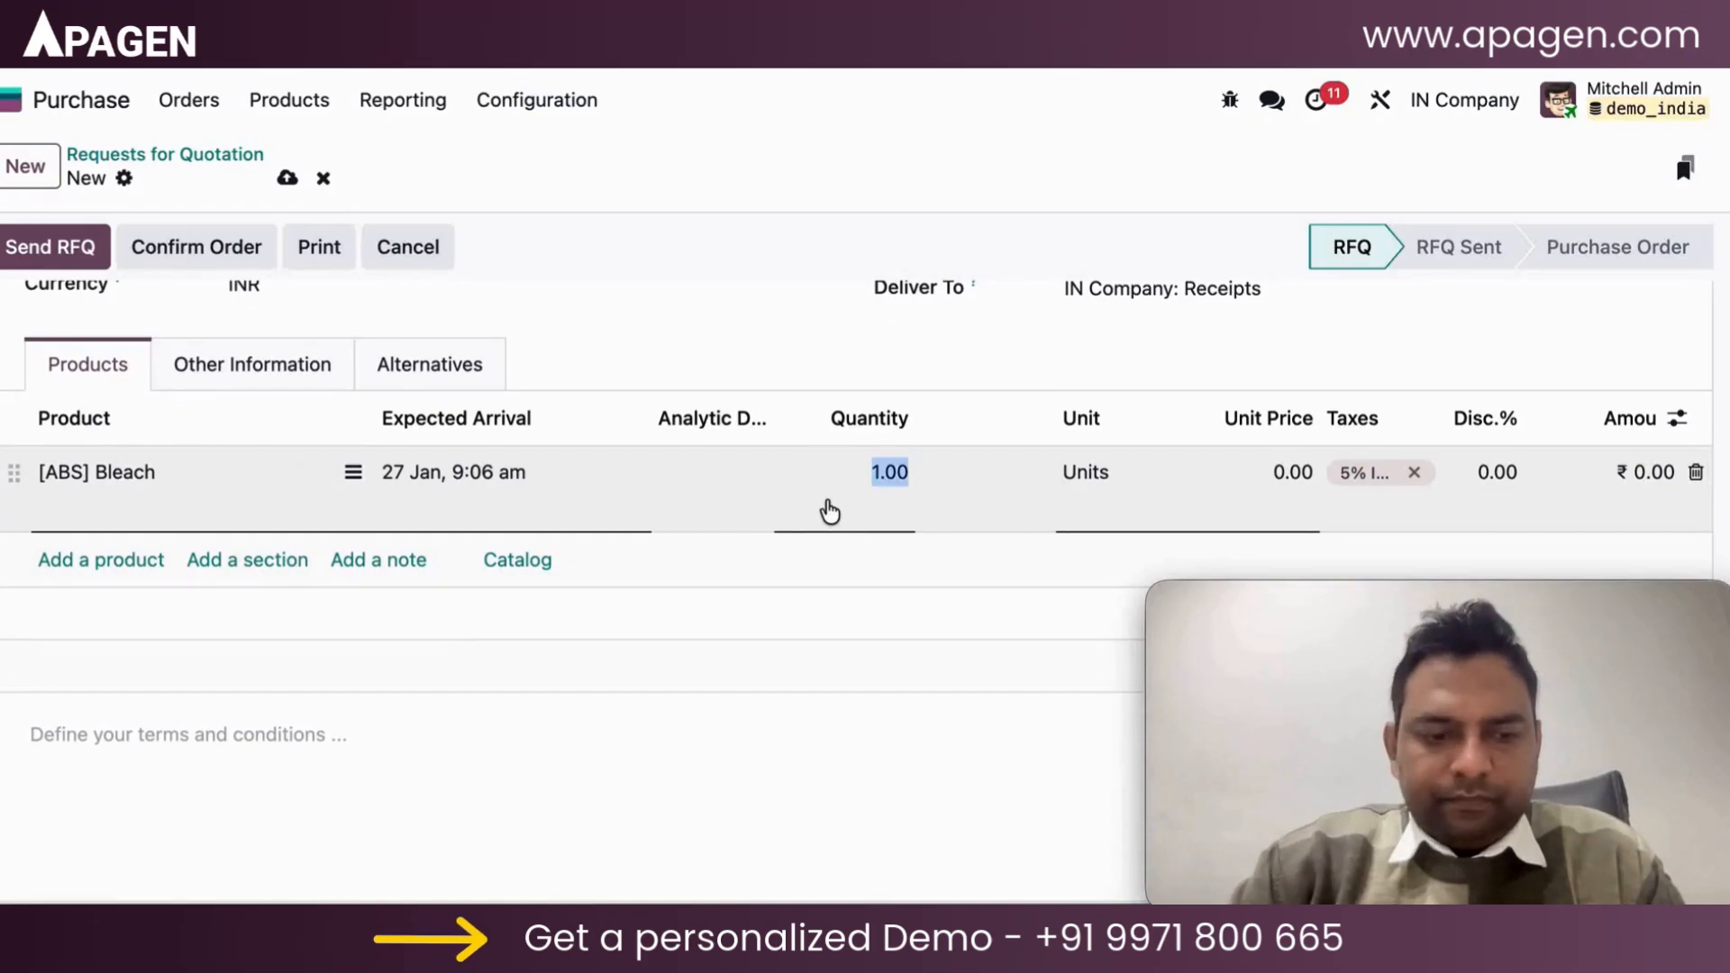
type("250")
key("Tab")
key("Tab")
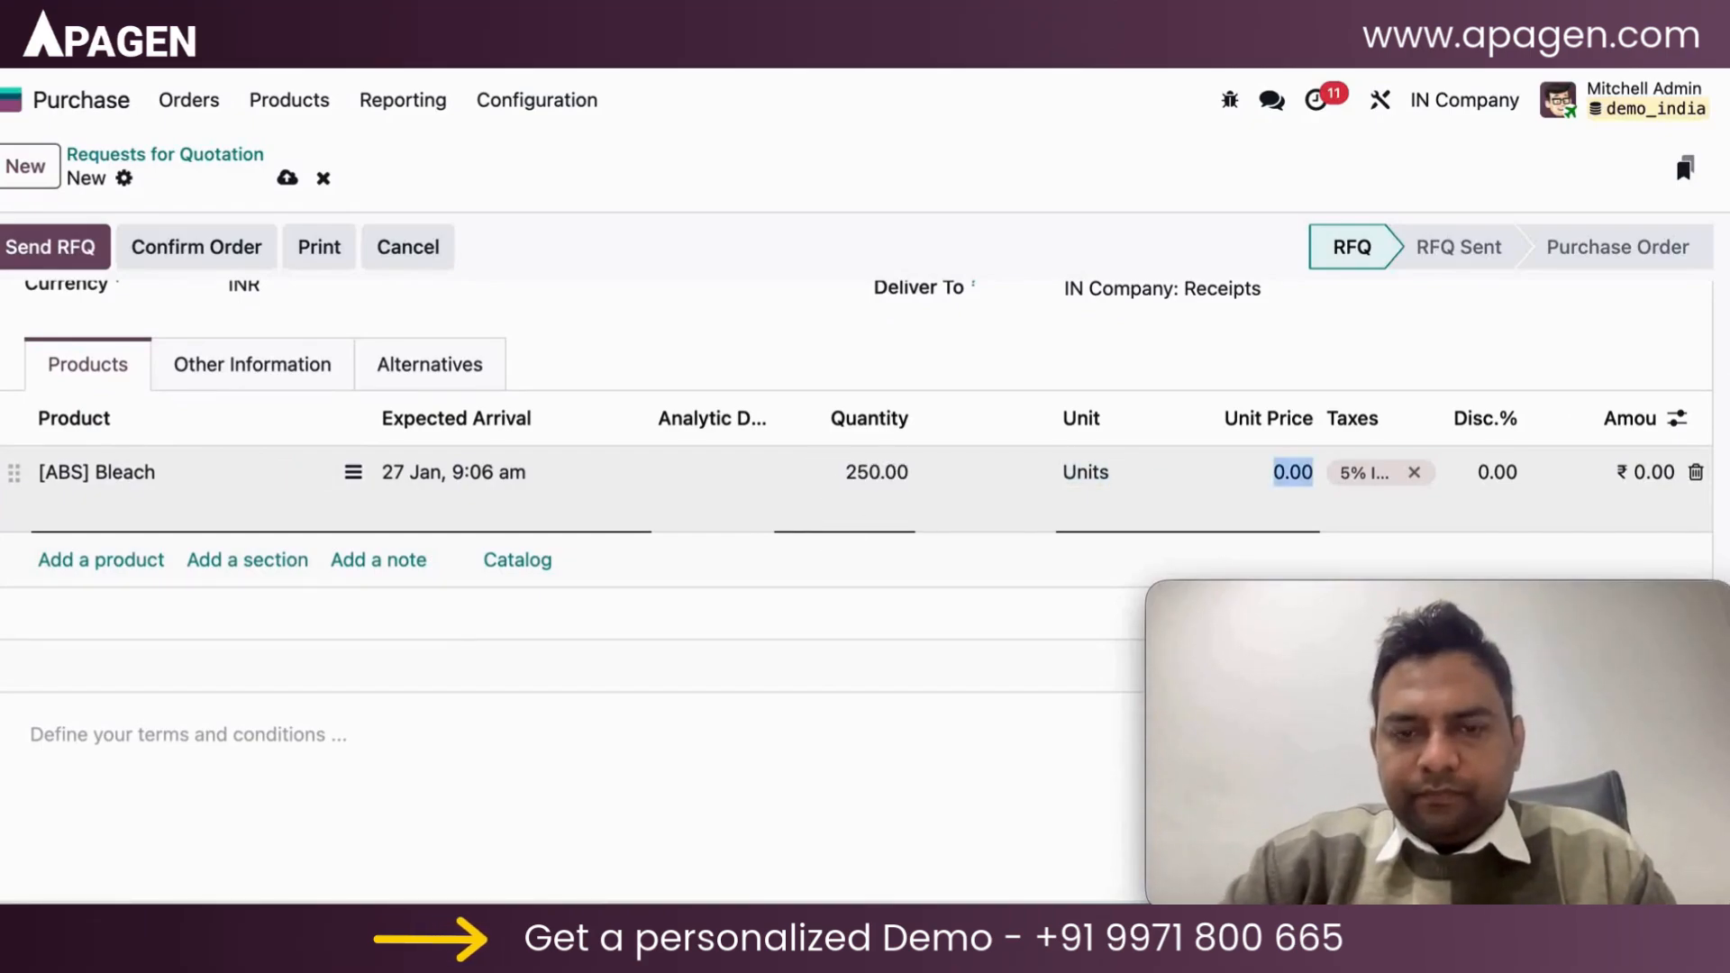
type("47")
left_click(858, 347)
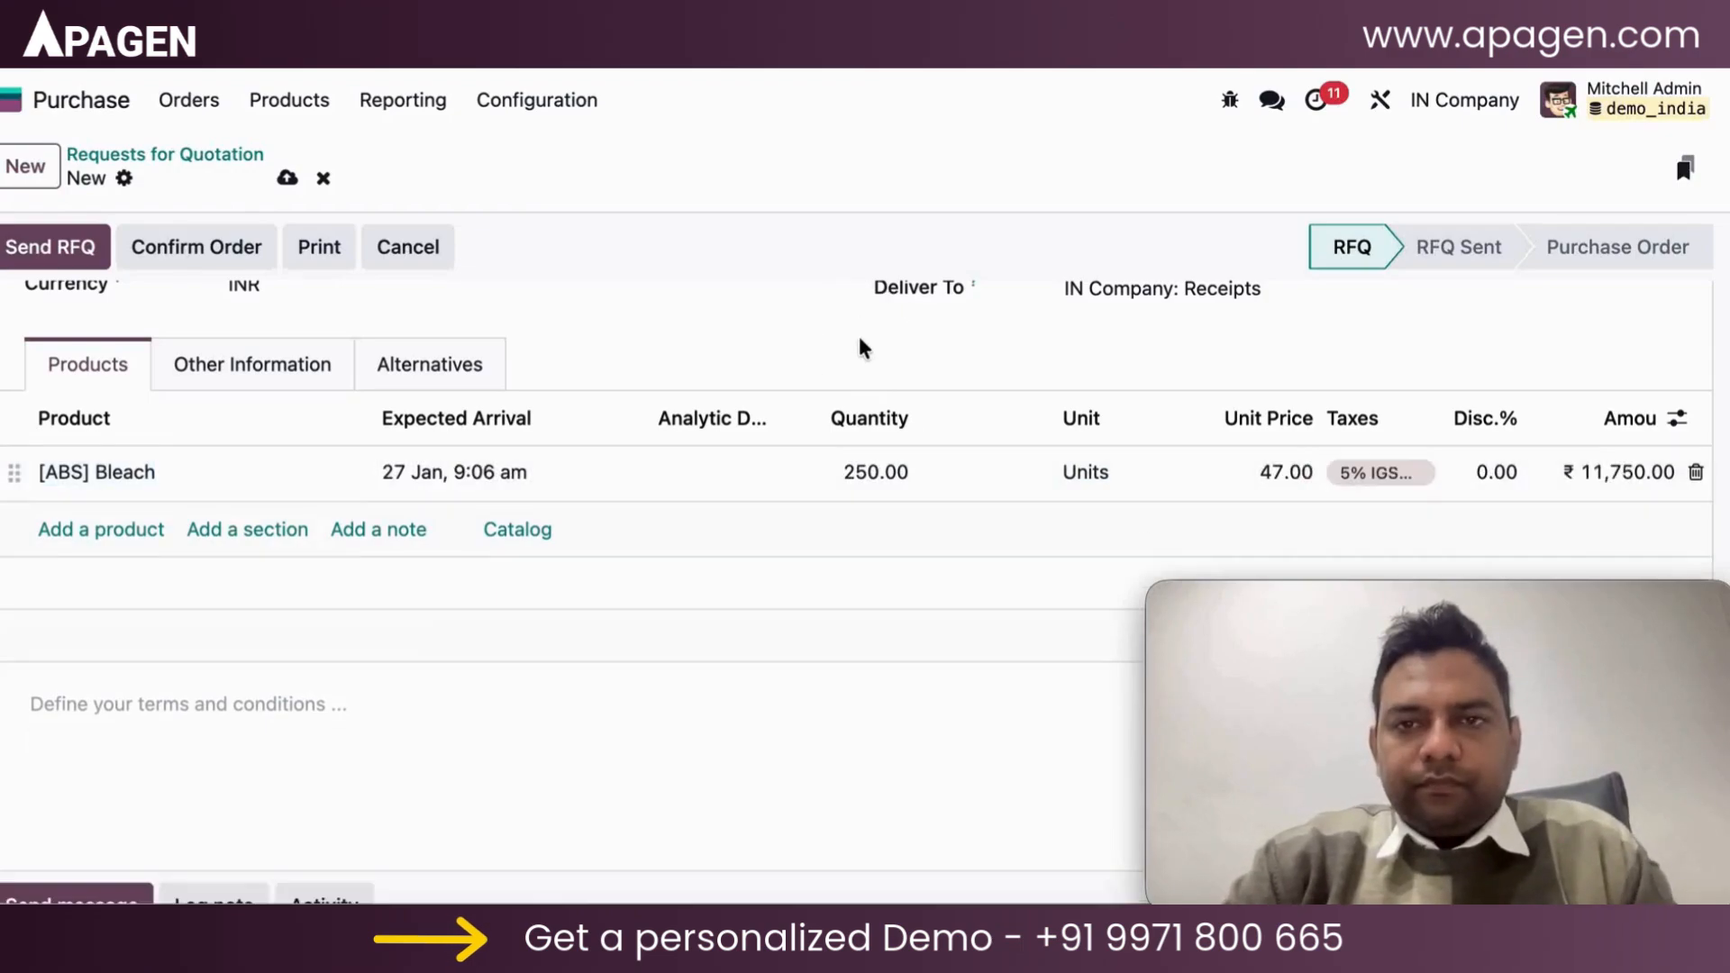
scroll(865, 361, "up", 3)
left_click(224, 267)
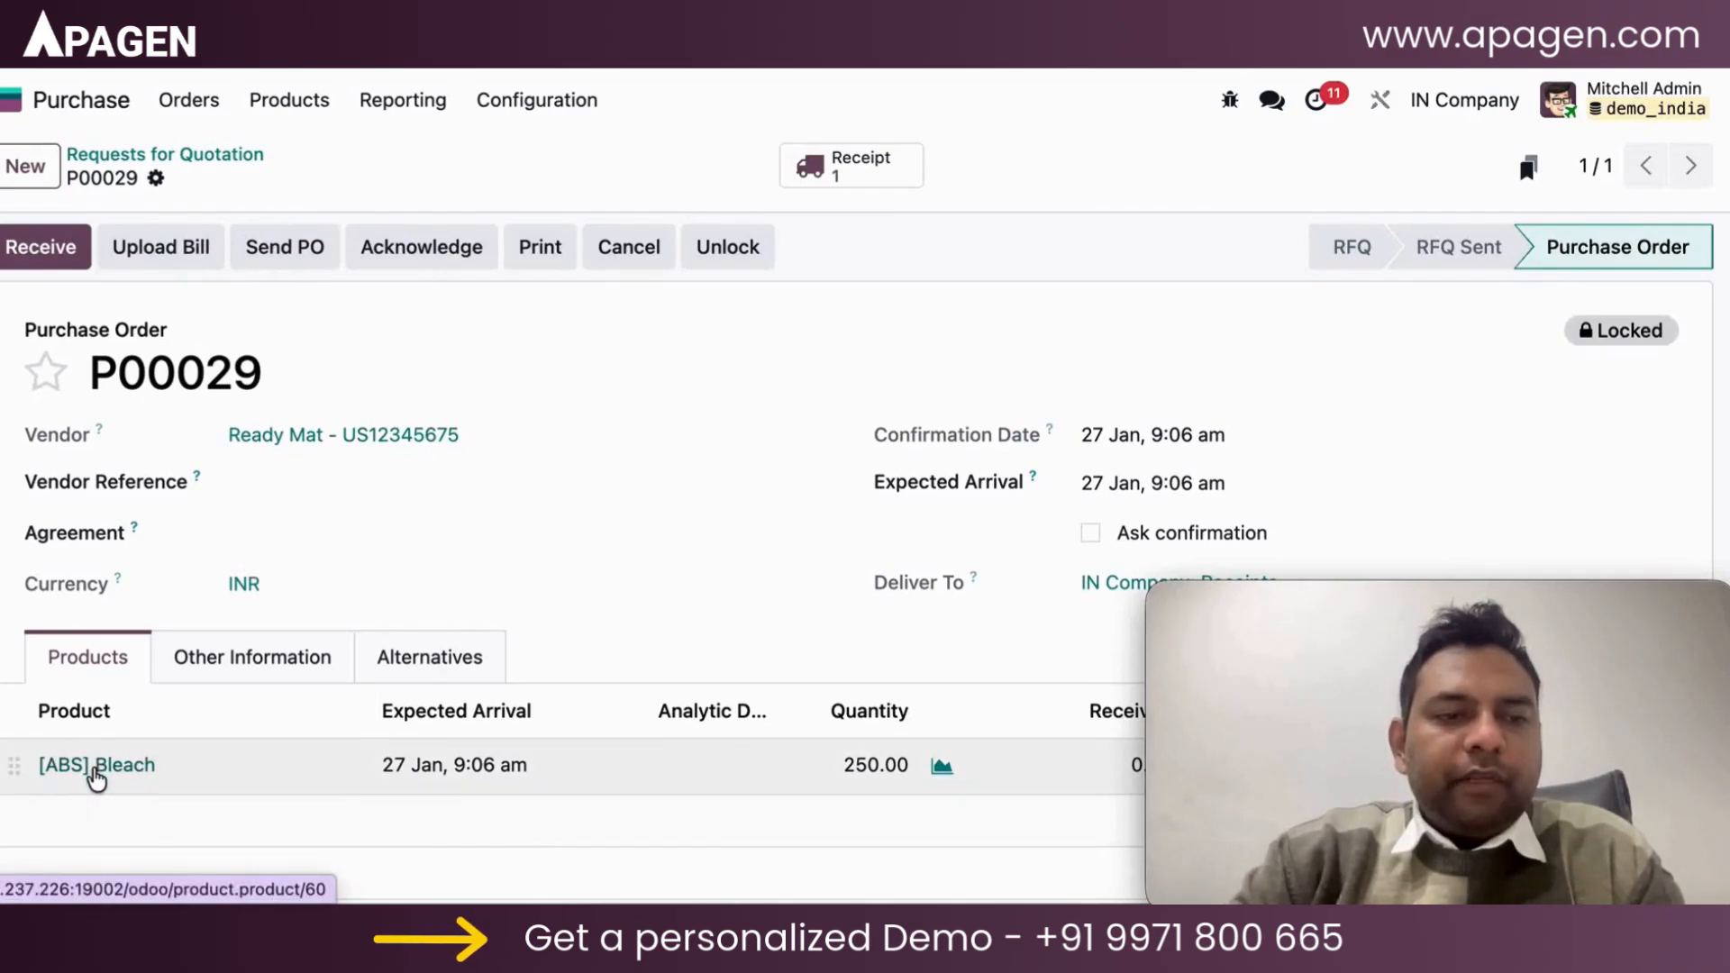
Step: Open the Bleach product from the purchase order and check the expected receipt and demand in its forecasted report
left_click(93, 771)
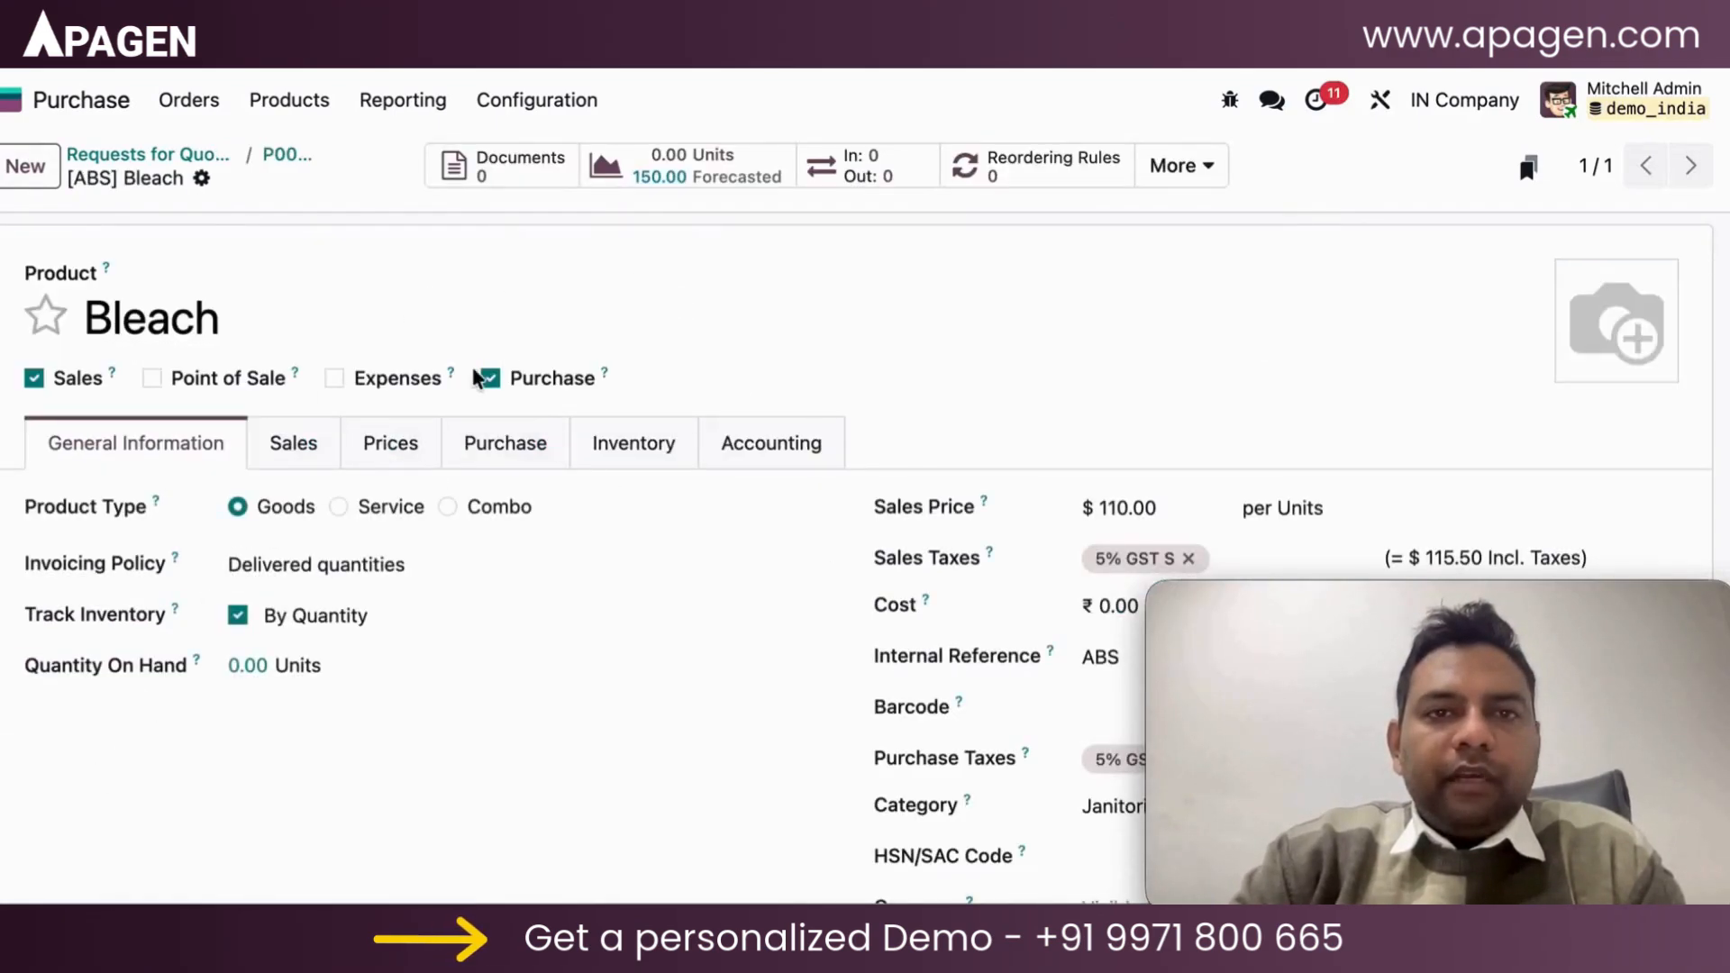
left_click(726, 149)
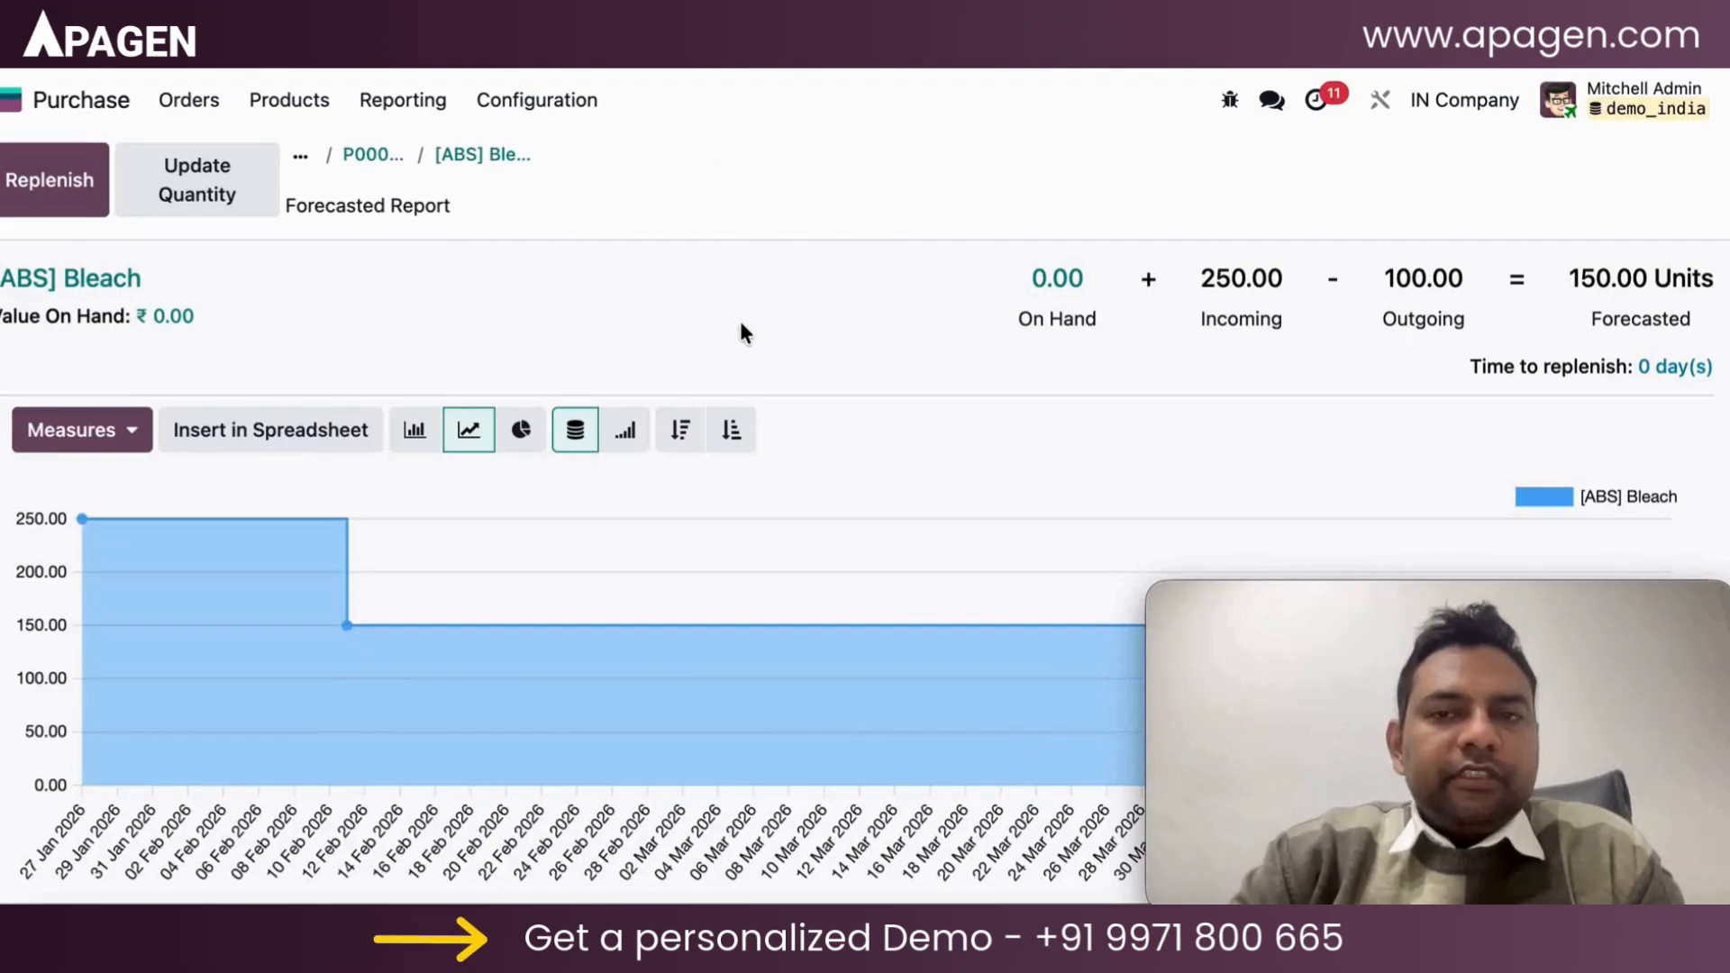
scroll(742, 333, "down", 5)
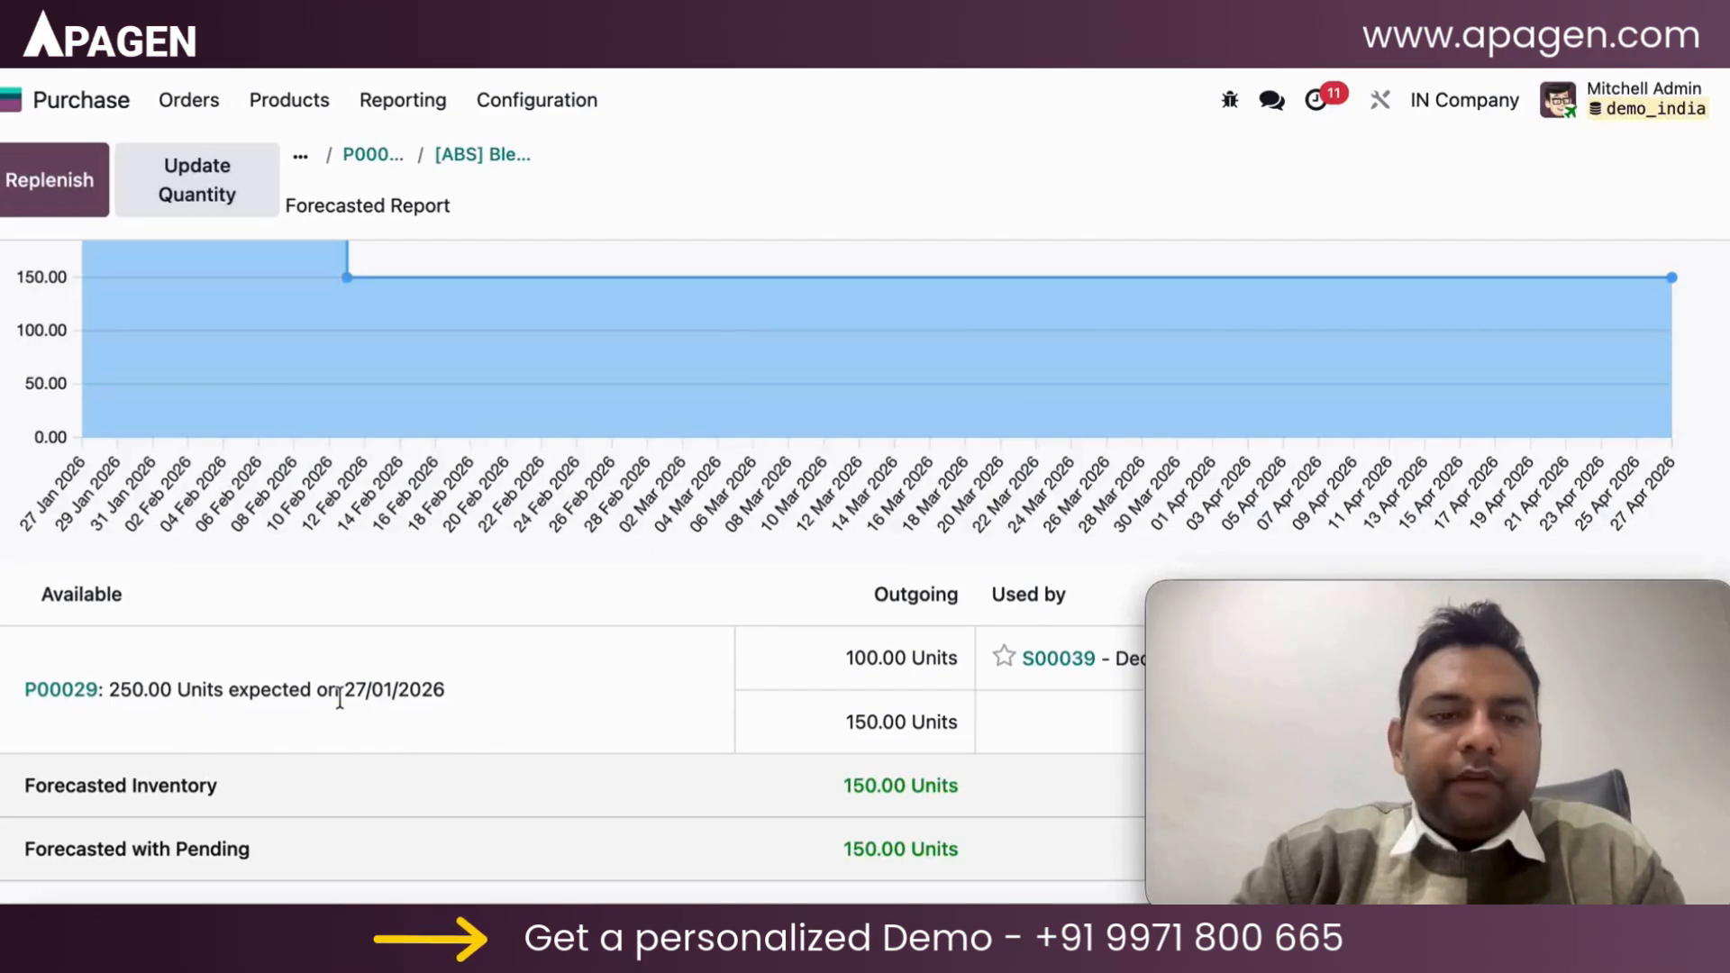
Step: Open Deco Addict's sales order from the forecast, open its waiting backorder delivery, and check the expected product availability date
left_click(1059, 658)
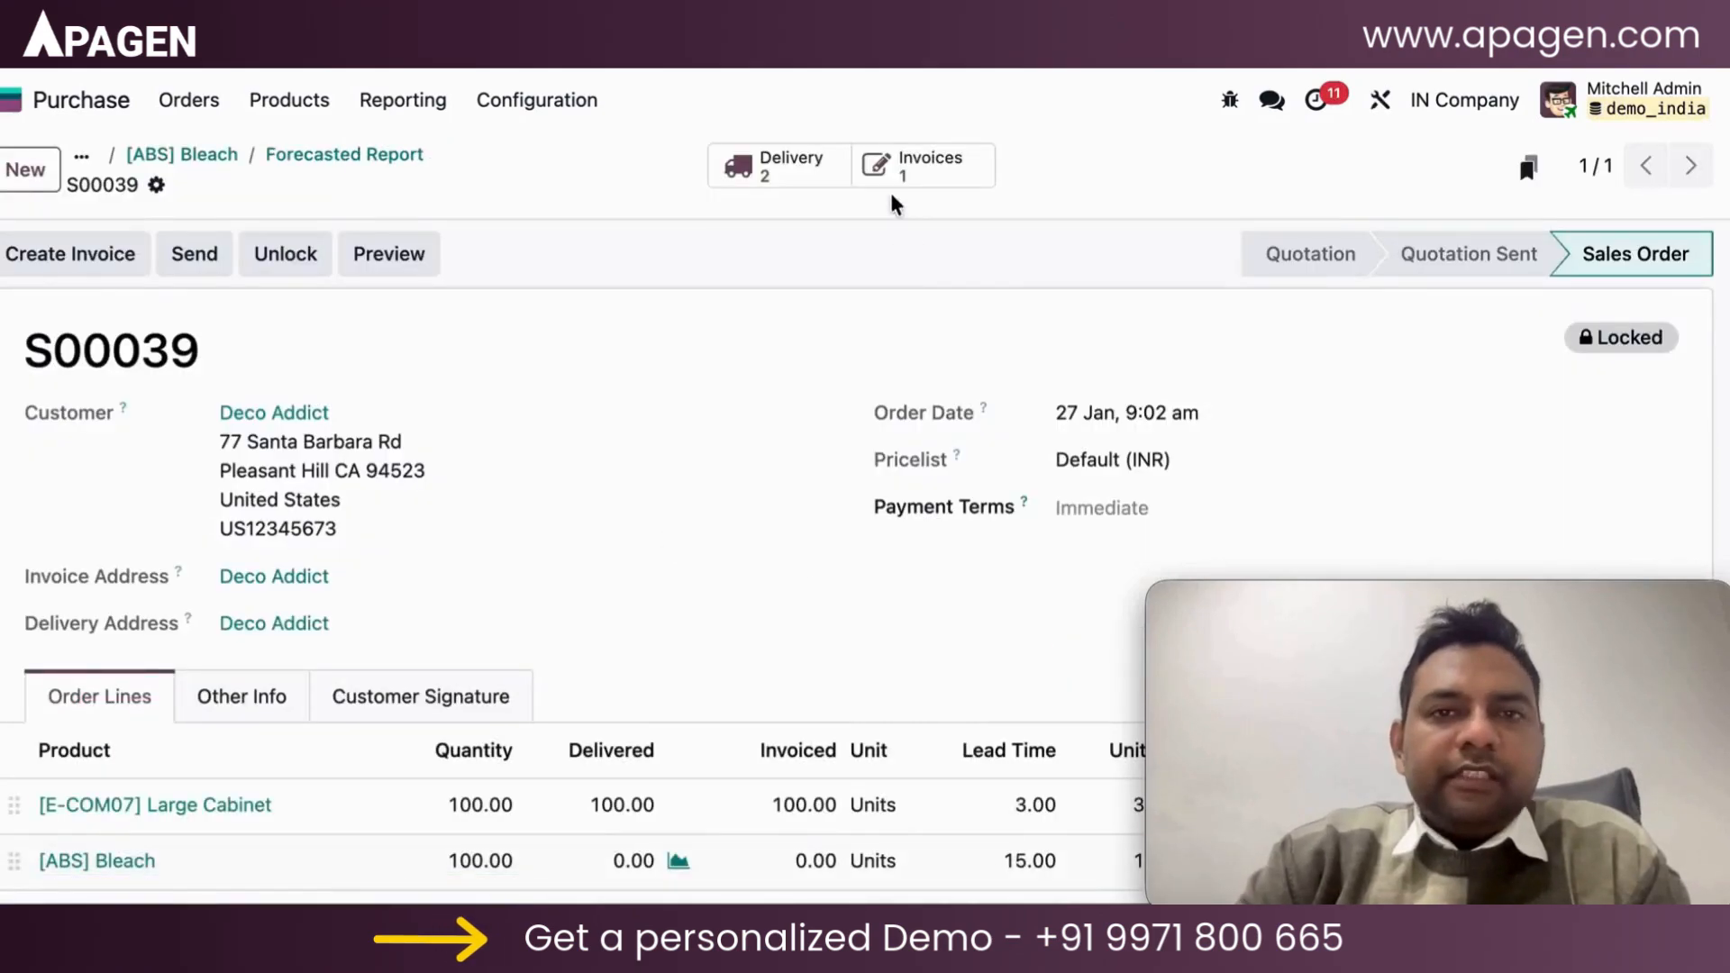
left_click(791, 155)
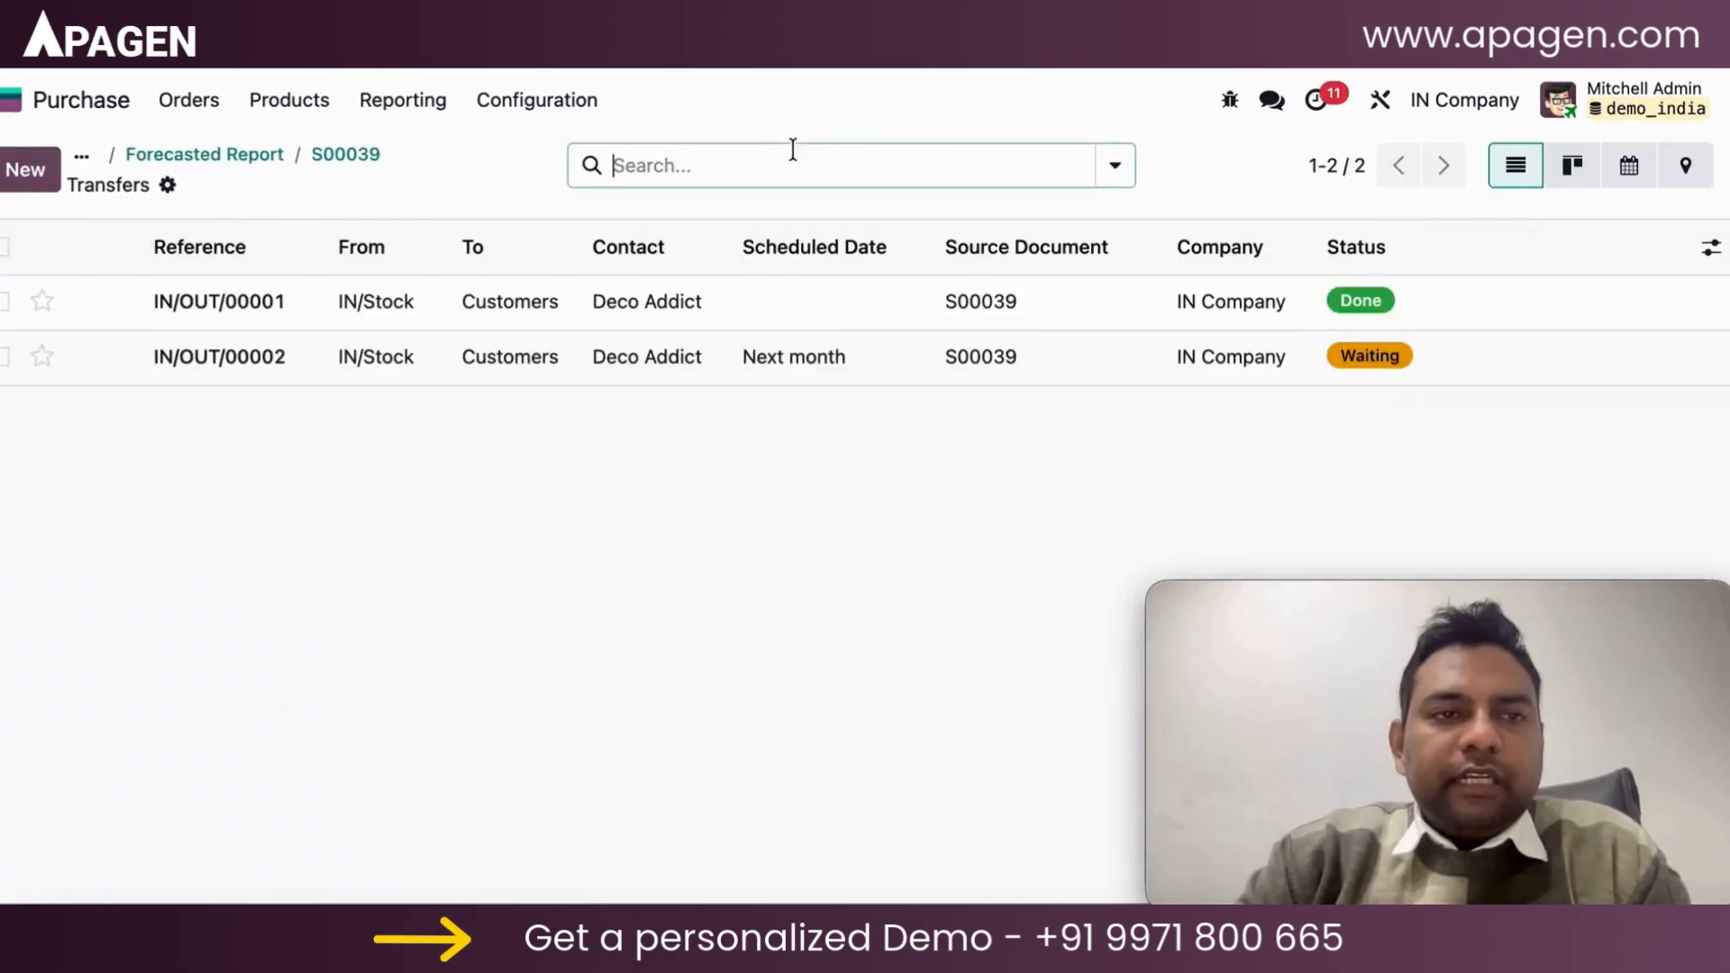
left_click(626, 356)
scroll(586, 636, "down", 2)
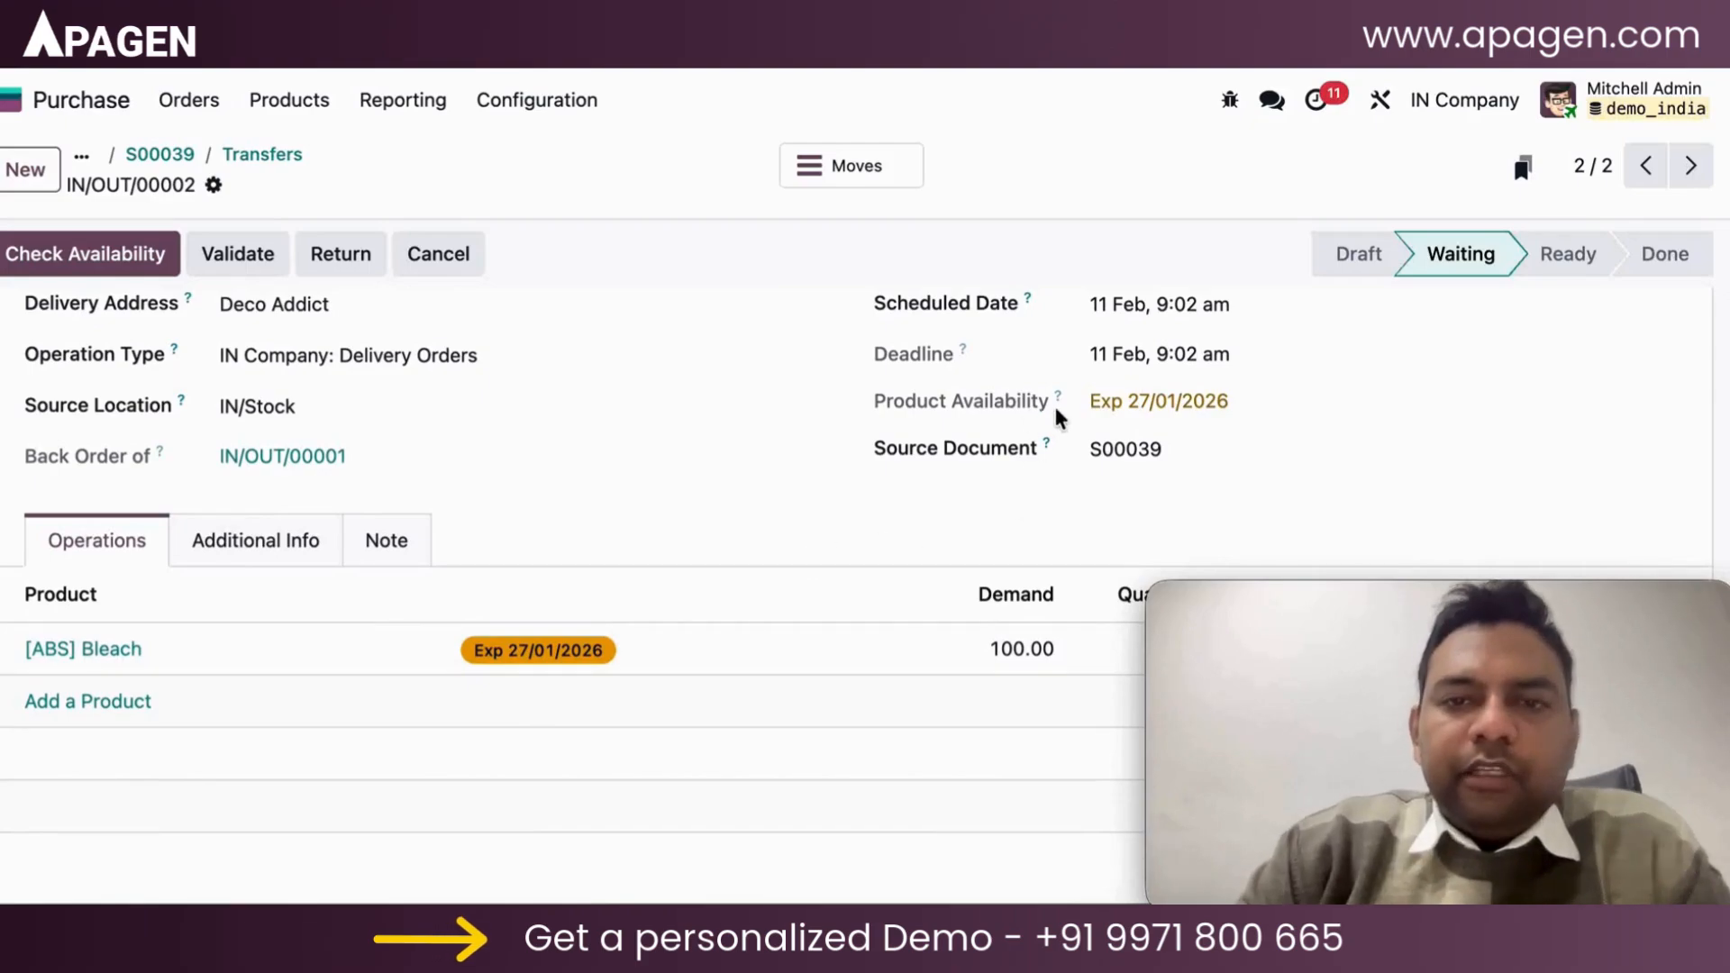
left_click_drag(1087, 400, 1295, 407)
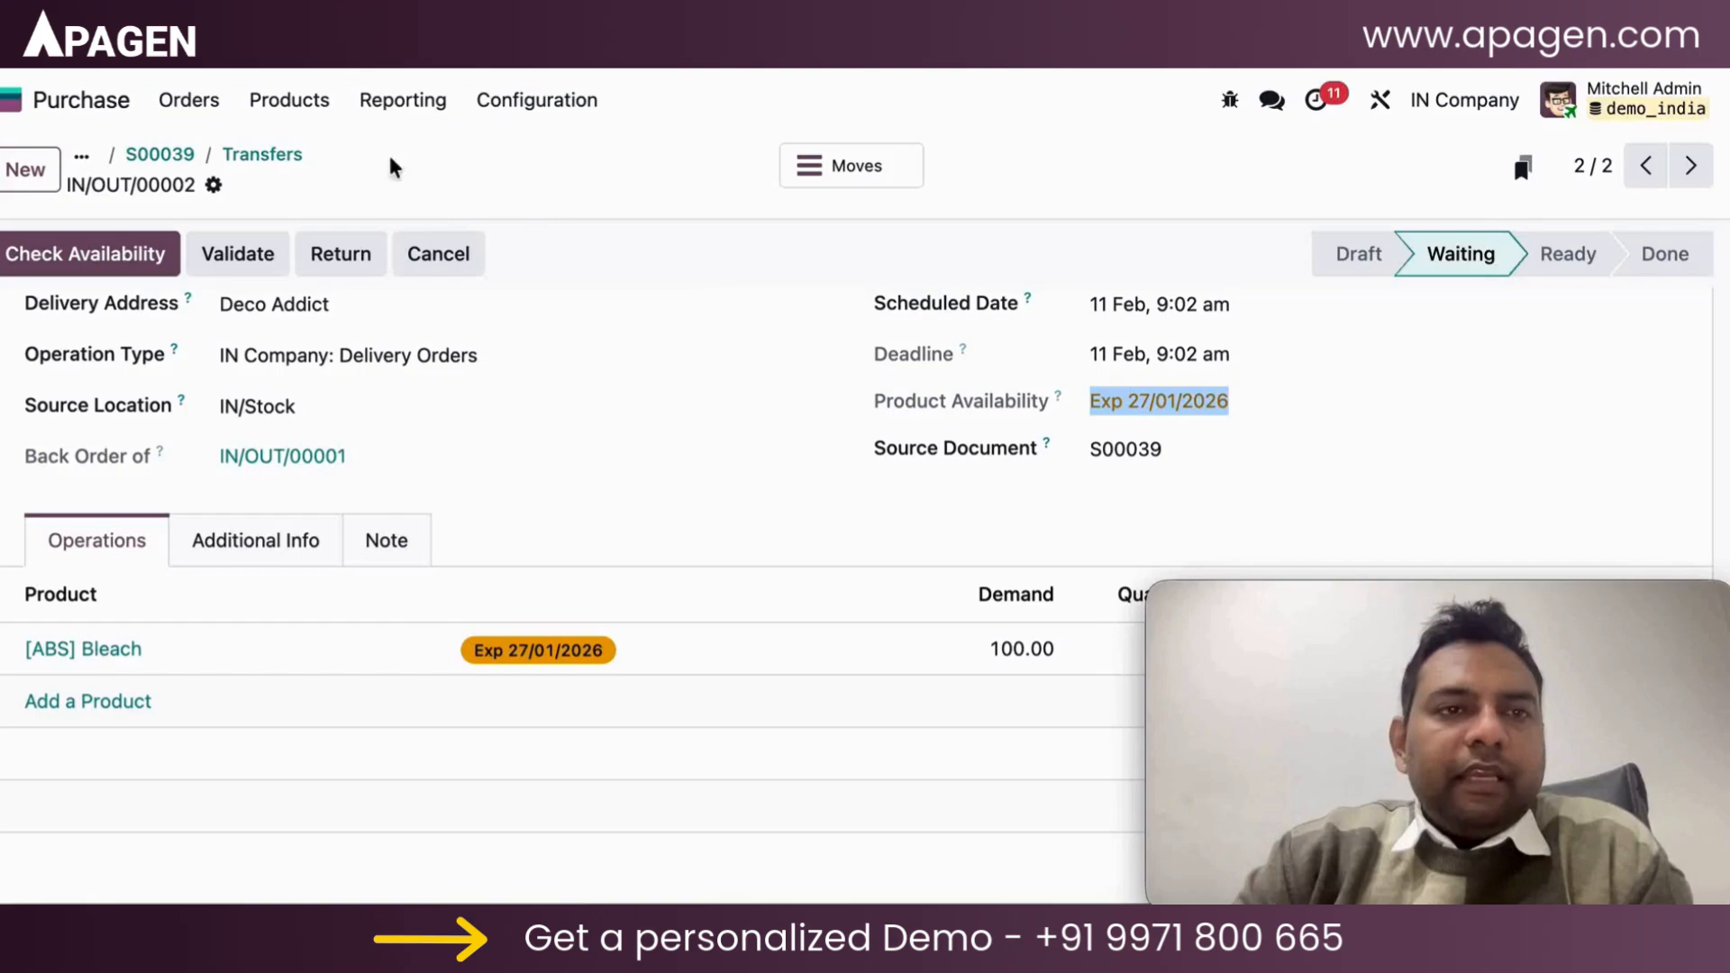
Step: Switch to the Inventory app, open the pending Ready Mat receipt for 250 units of Bleach, and validate it
left_click(5, 101)
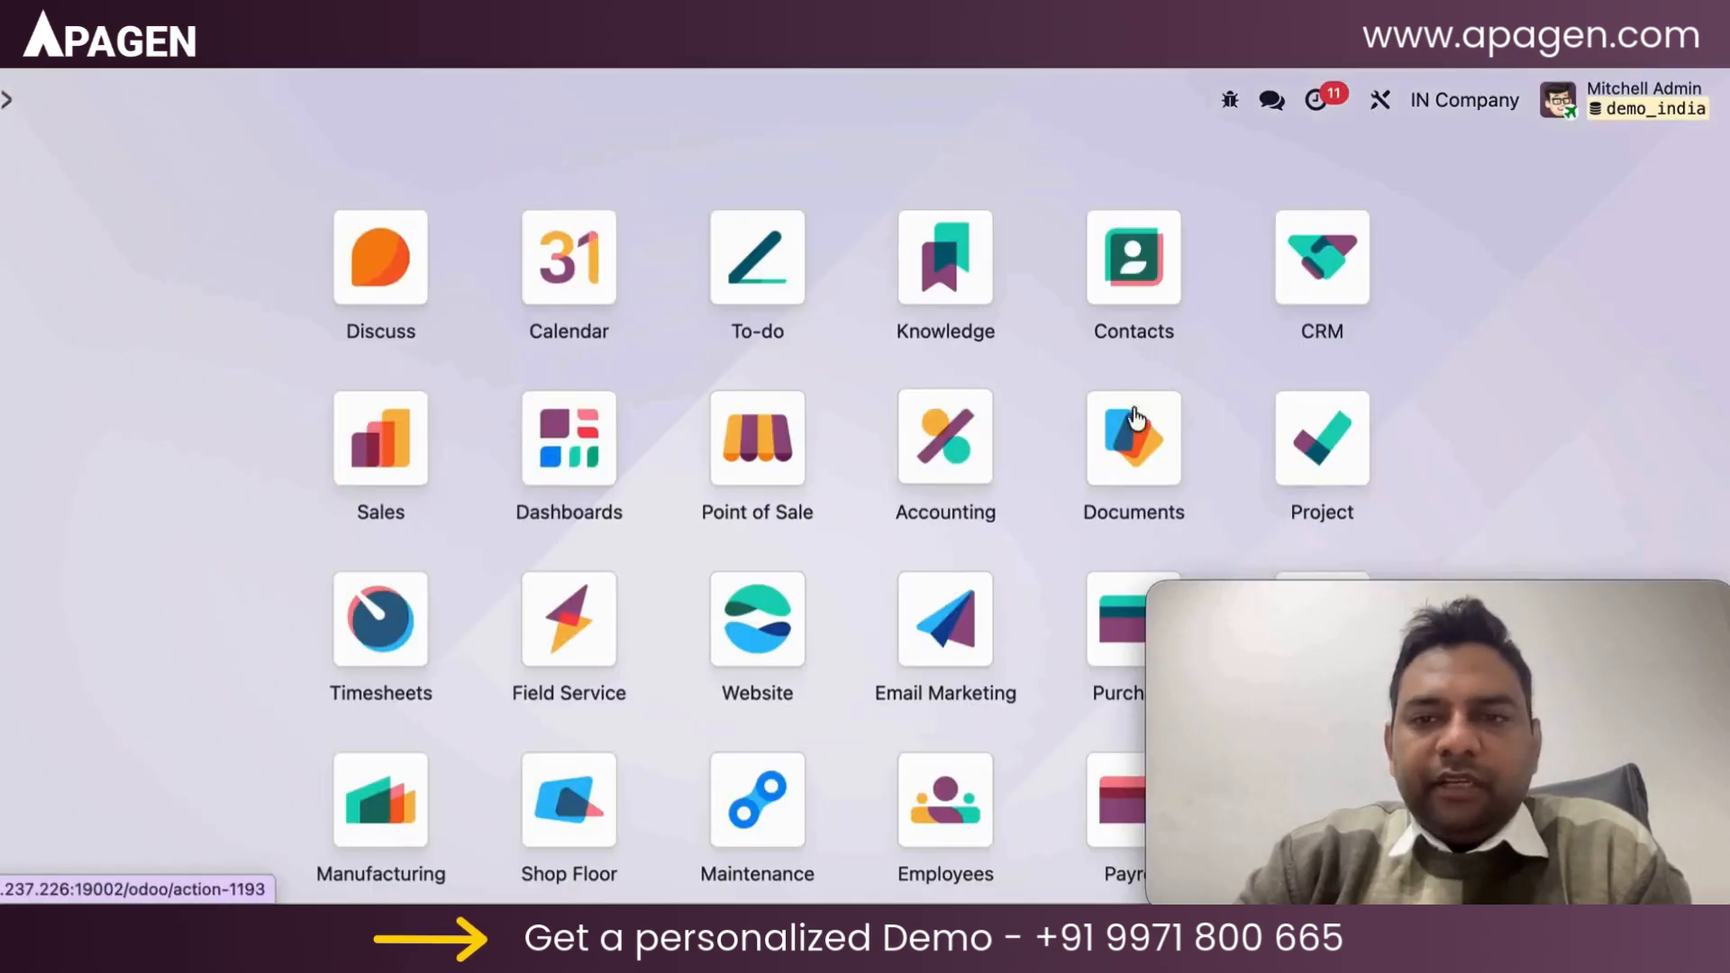
scroll(1380, 326, "down", 2)
left_click(1356, 378)
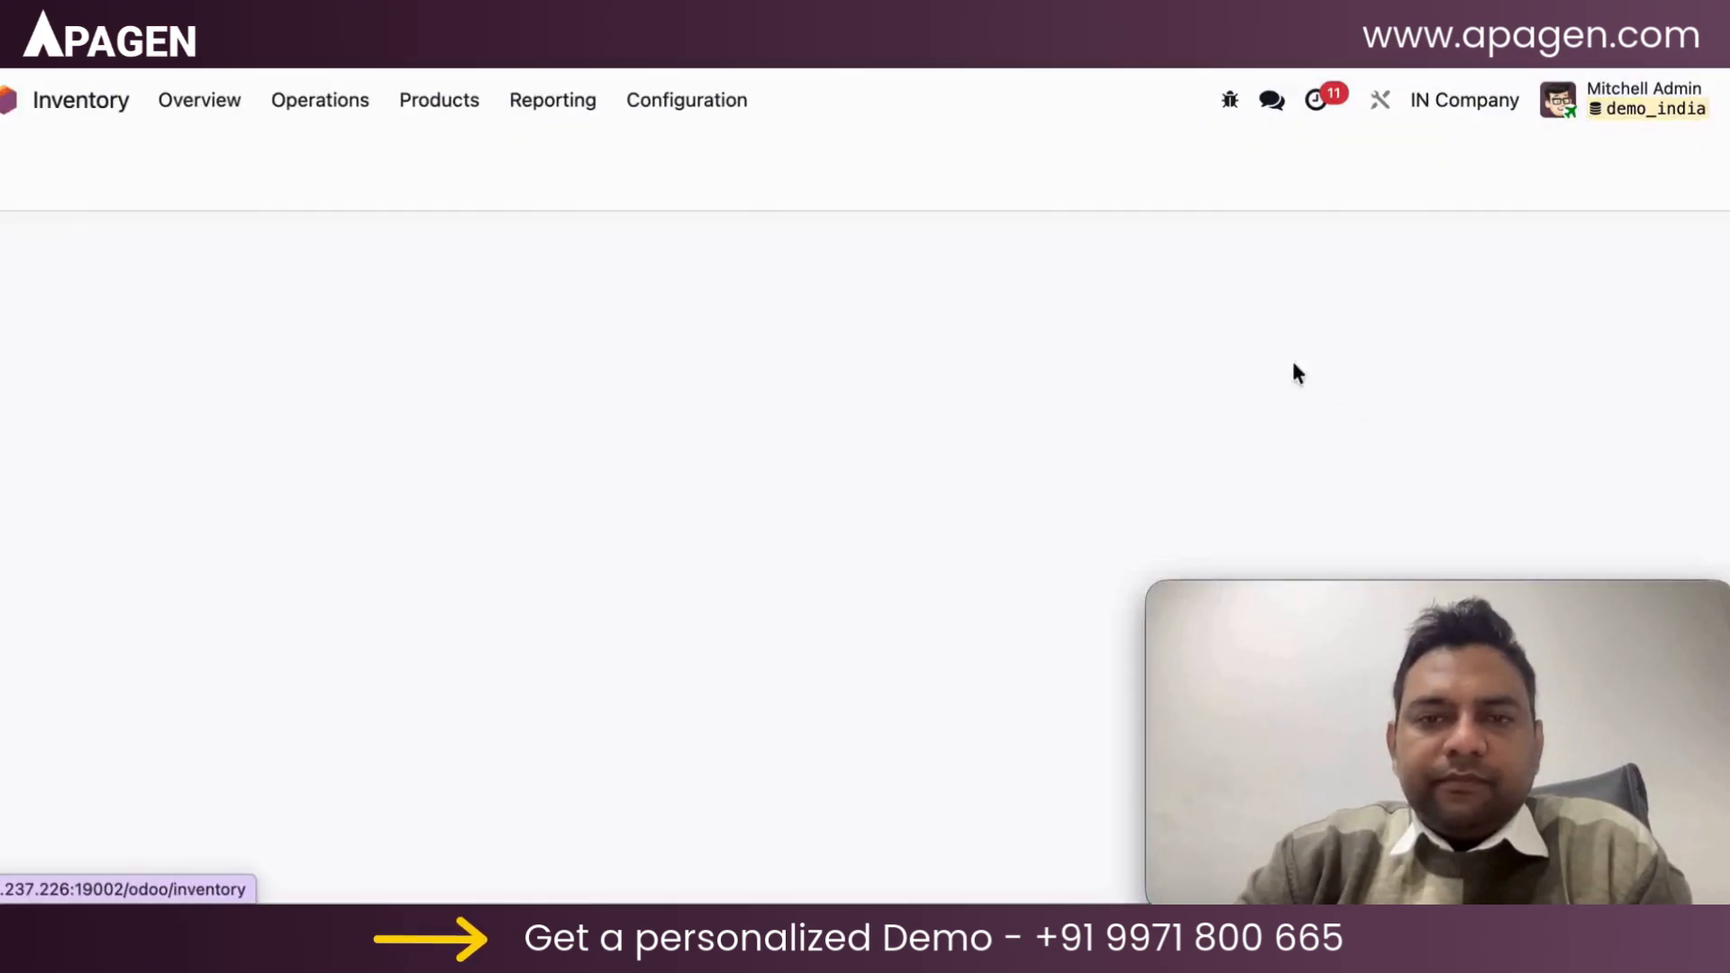
left_click(103, 311)
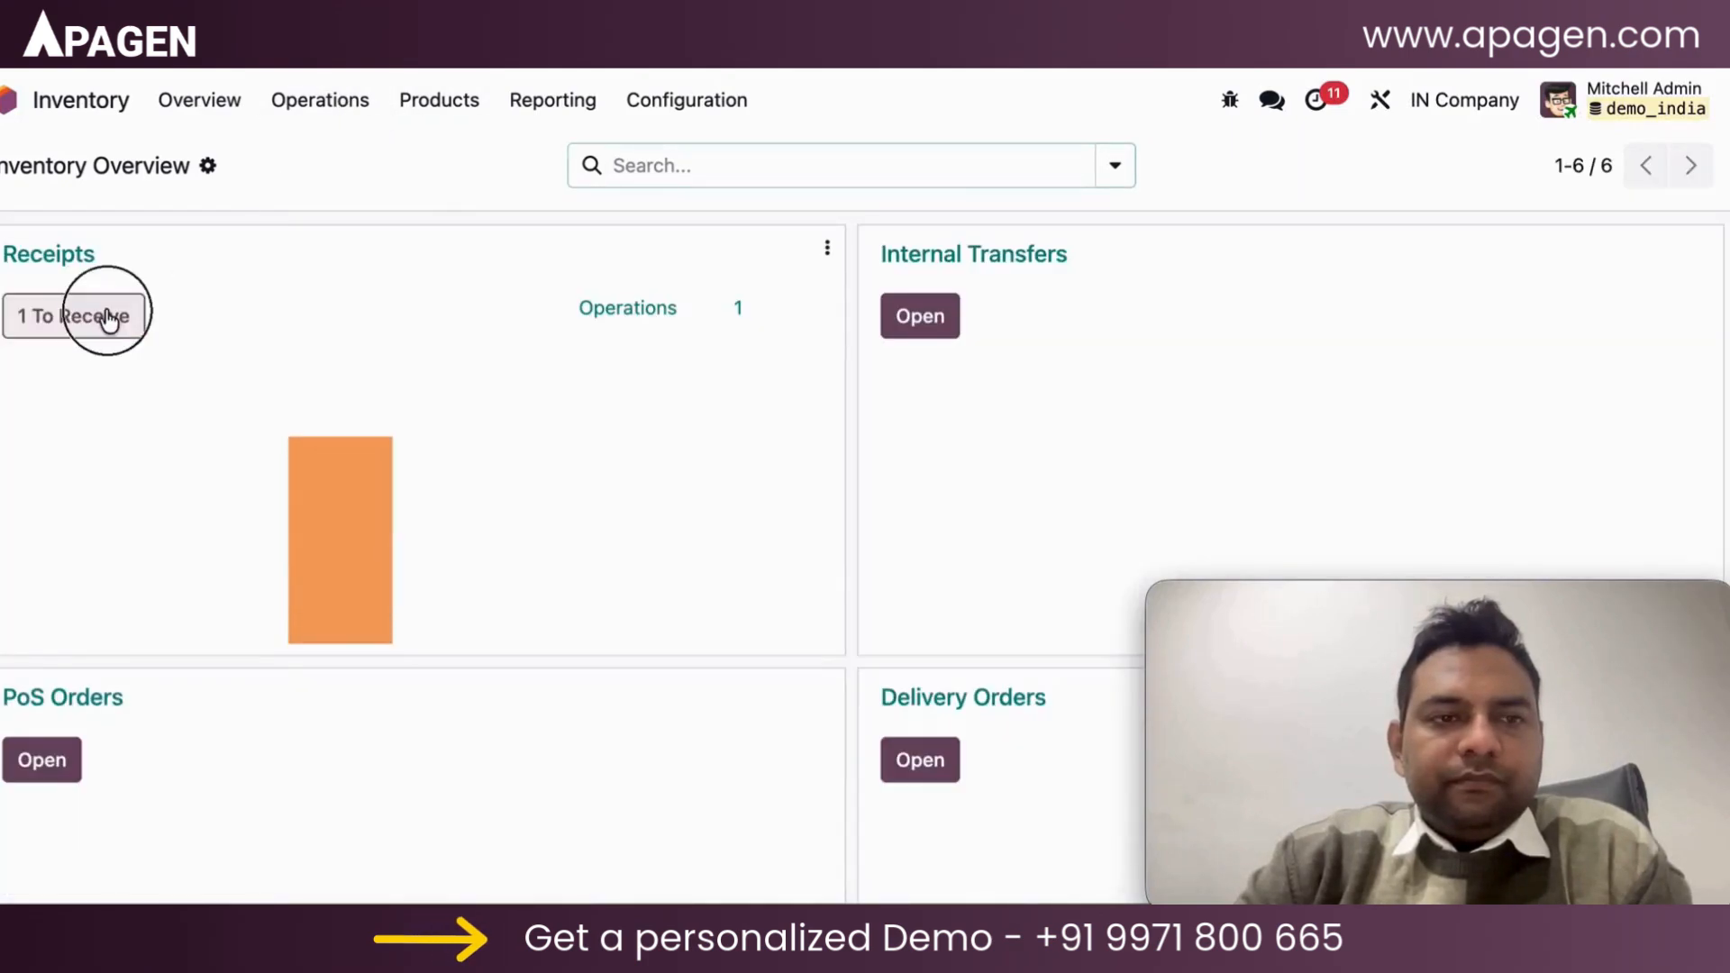
left_click(429, 309)
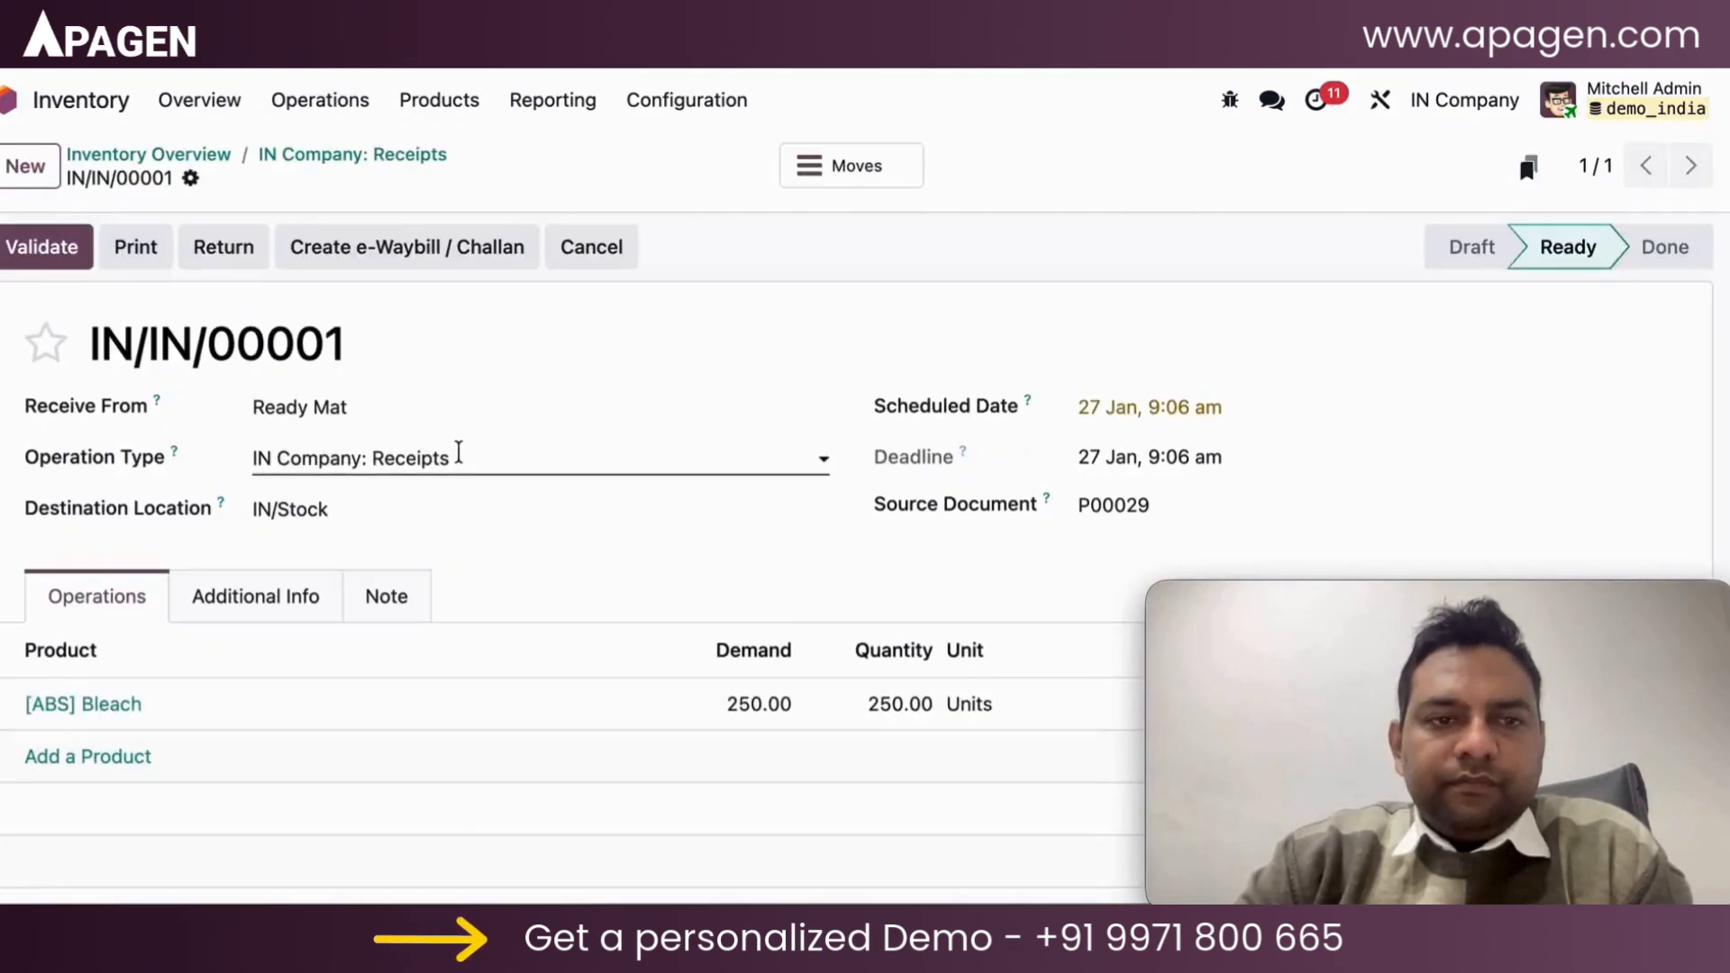
left_click(36, 247)
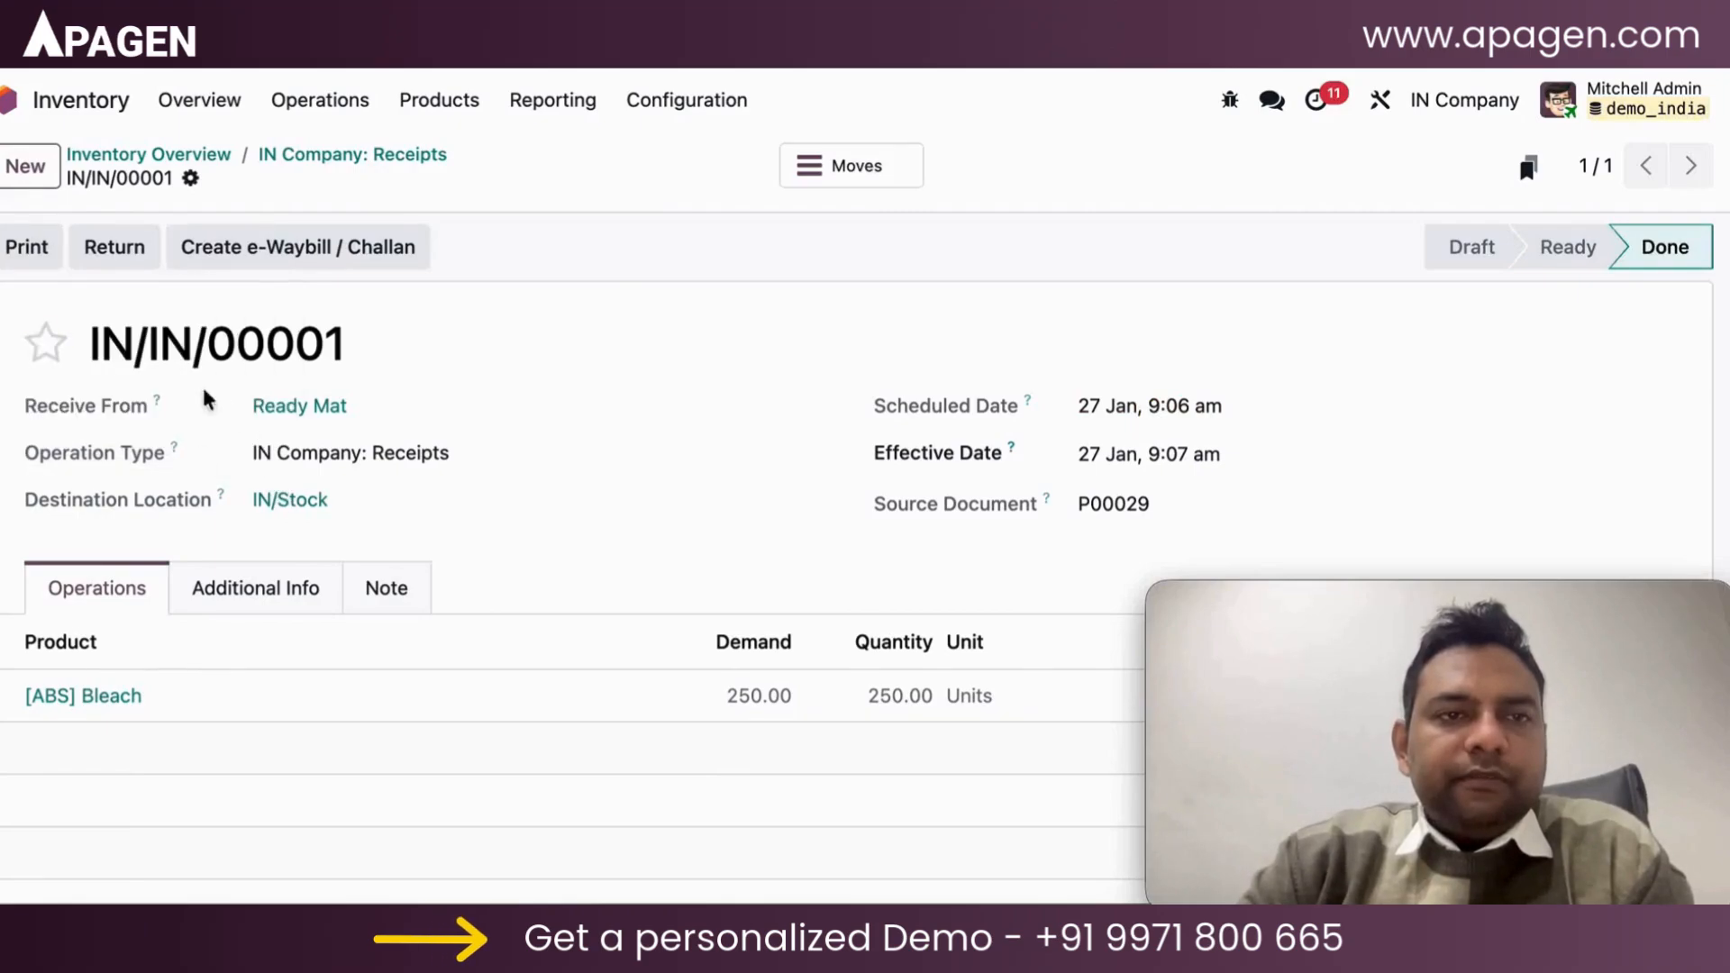
Step: Open Deco Addict's ready backorder delivery for 100 units of Bleach in Inventory and validate it
left_click(11, 100)
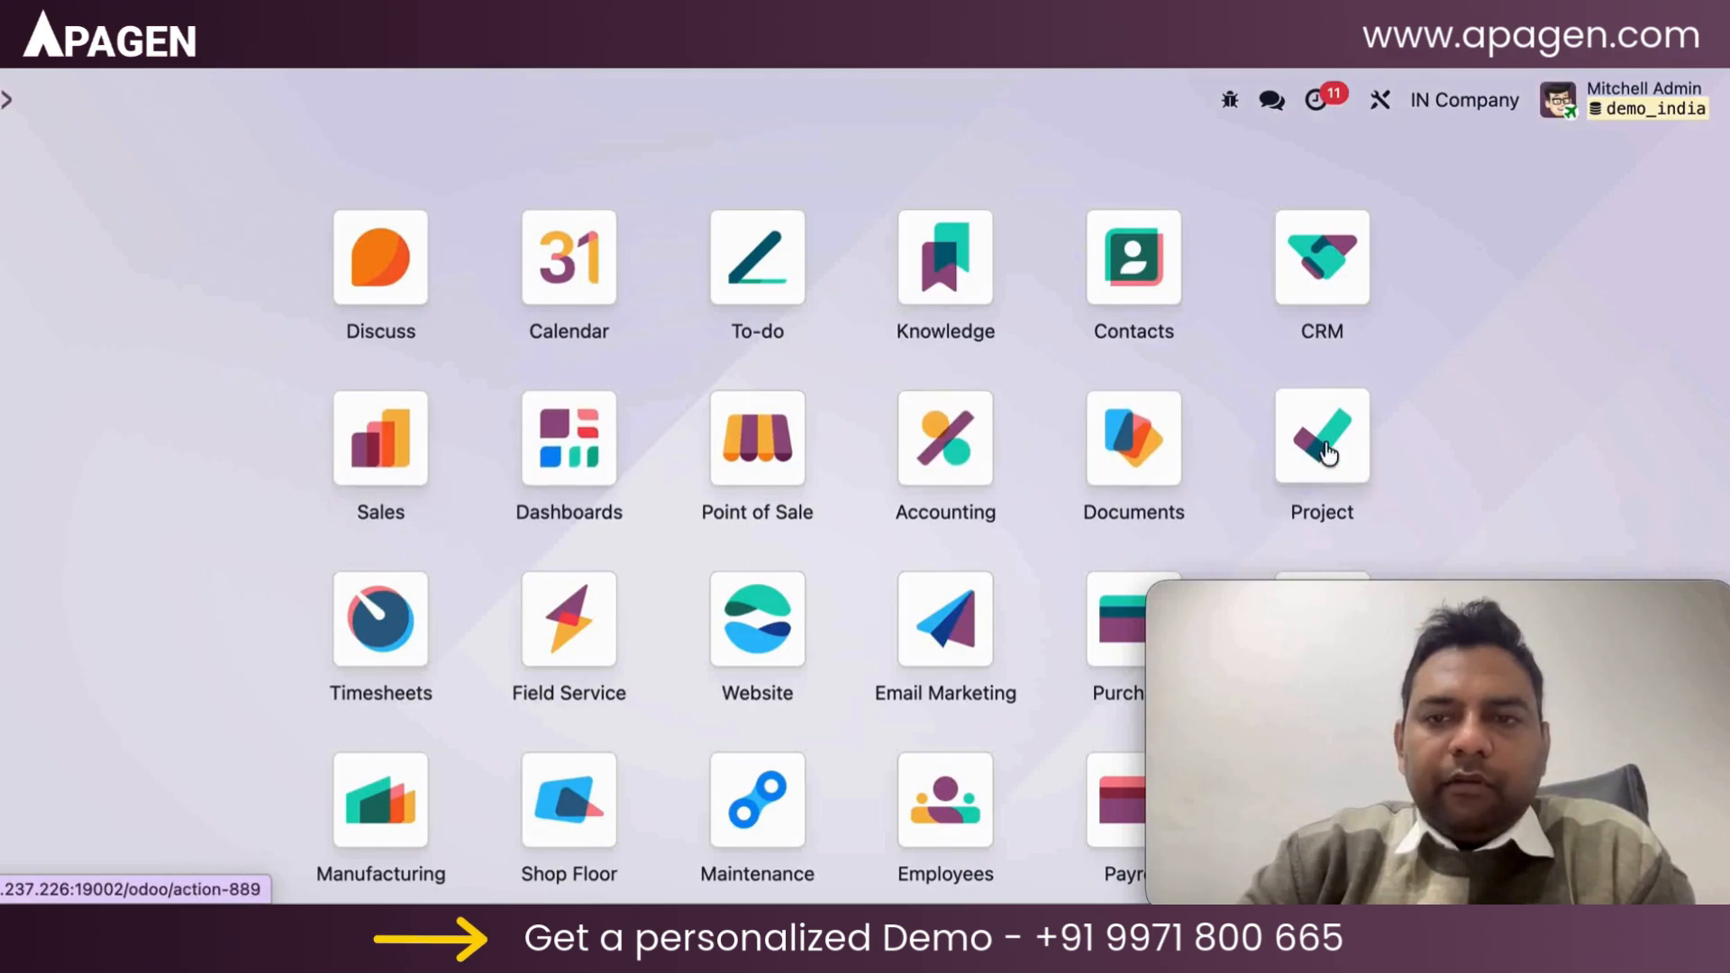
scroll(969, 471, "down", 2)
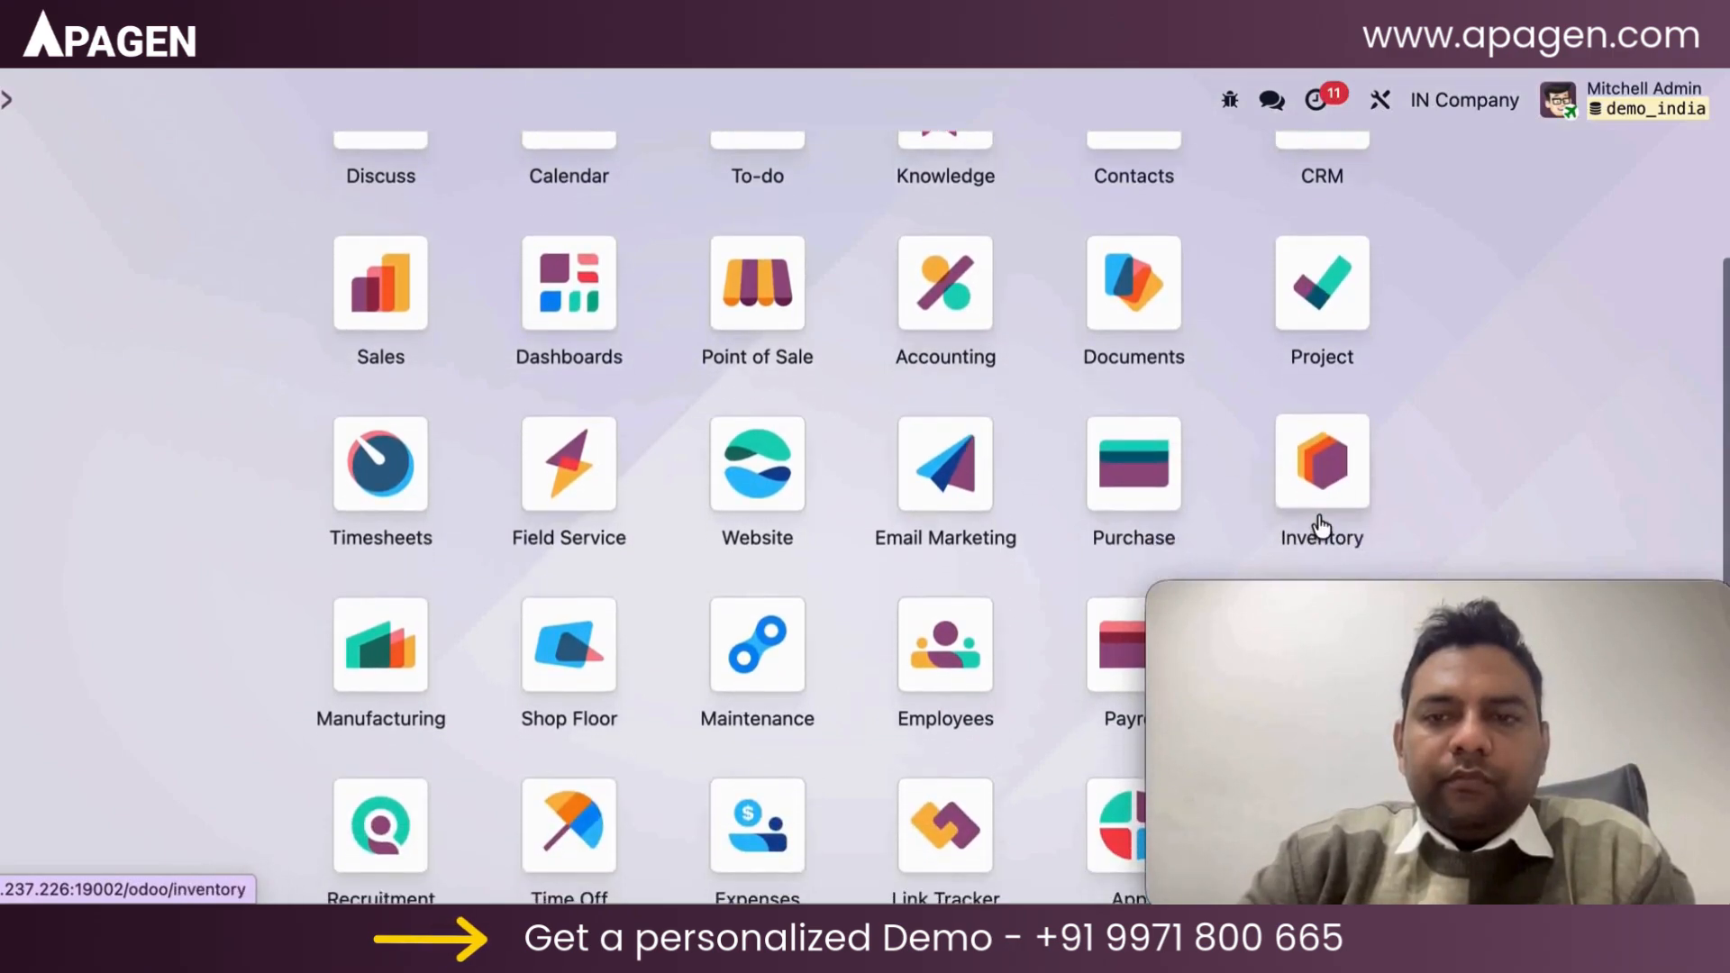
left_click(1317, 521)
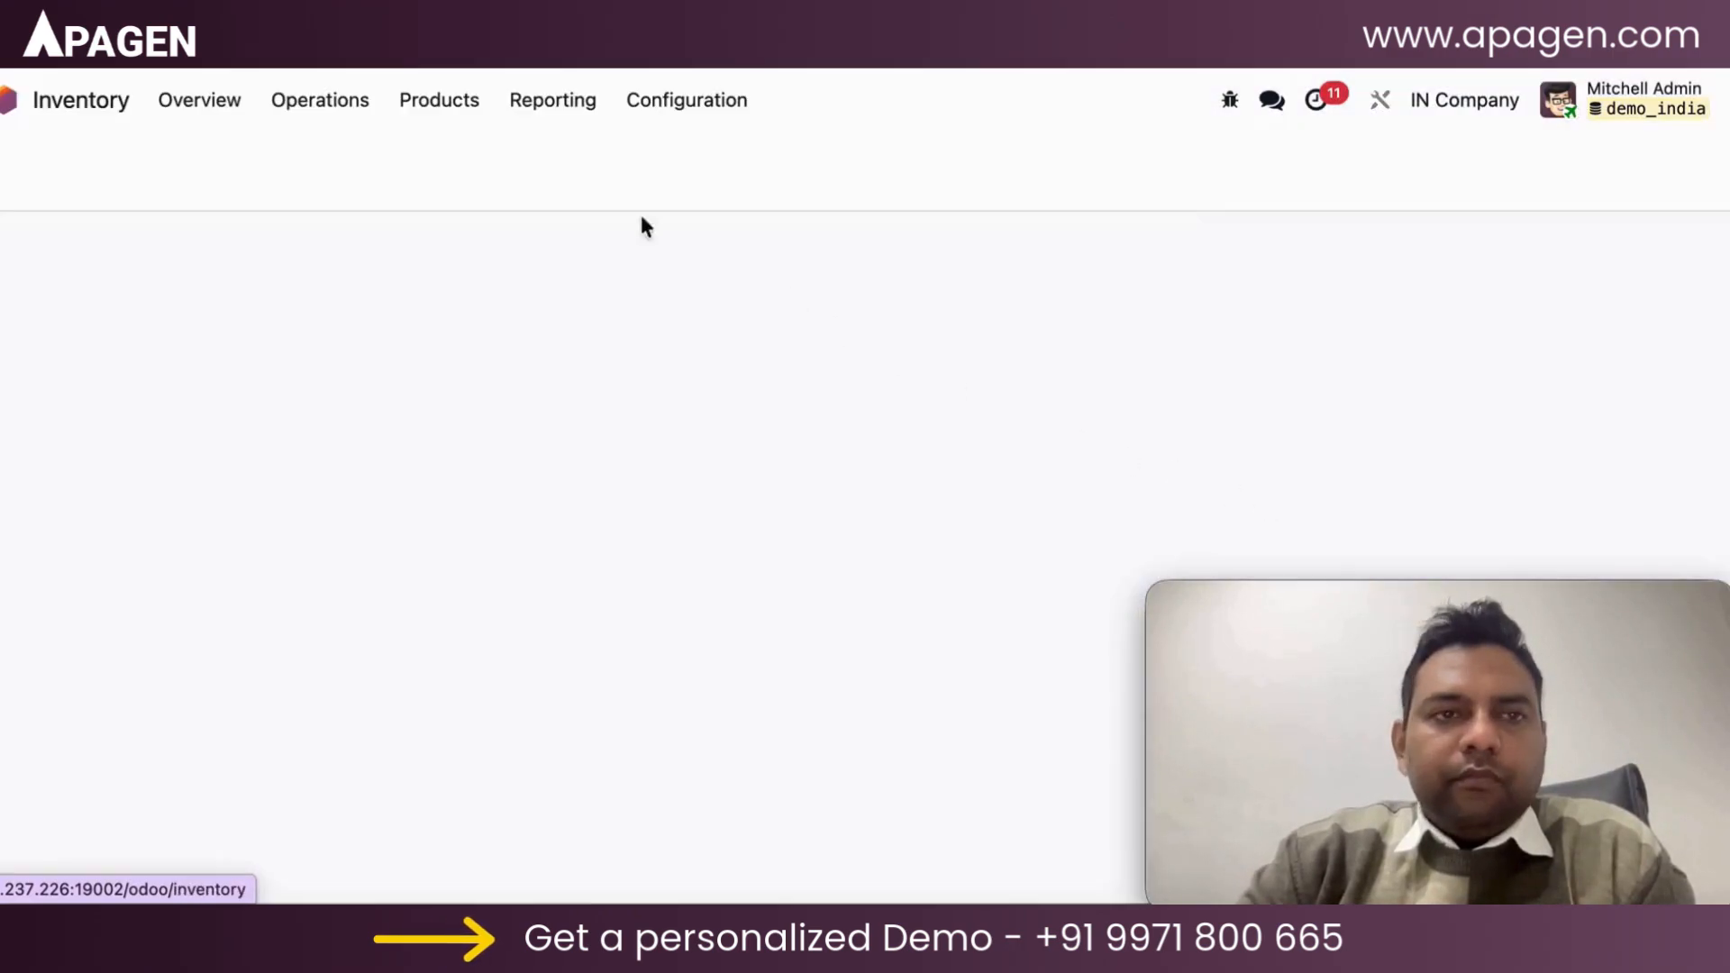
left_click(330, 105)
left_click(353, 232)
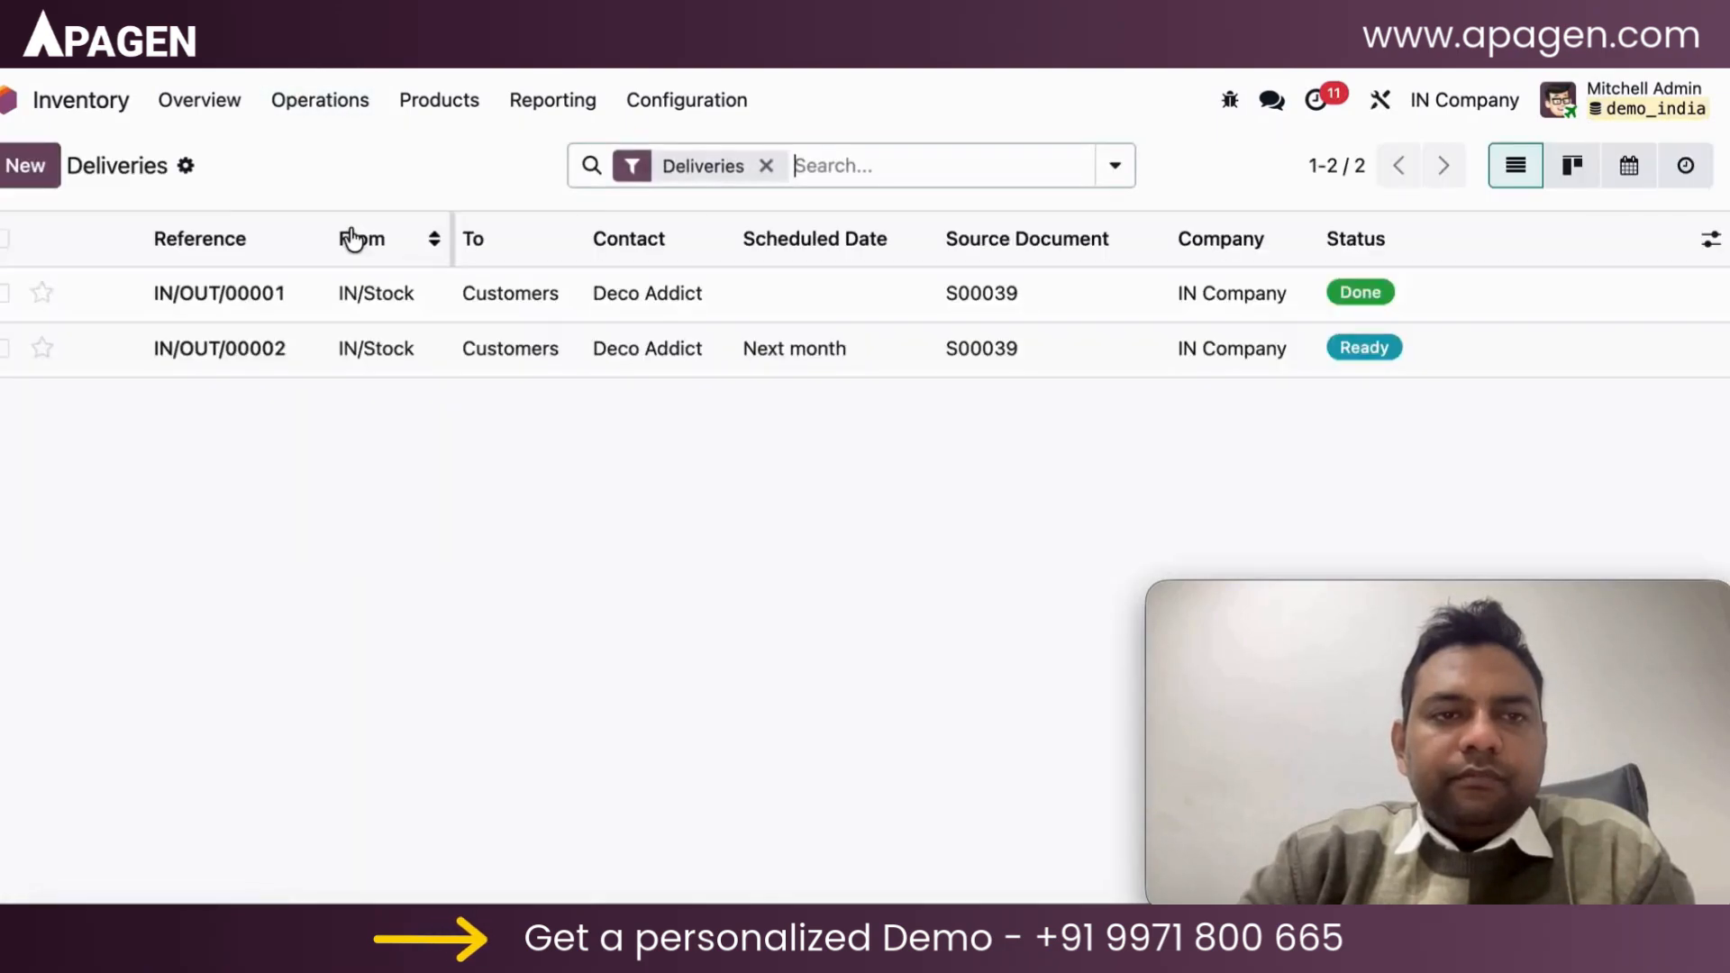
left_click(377, 348)
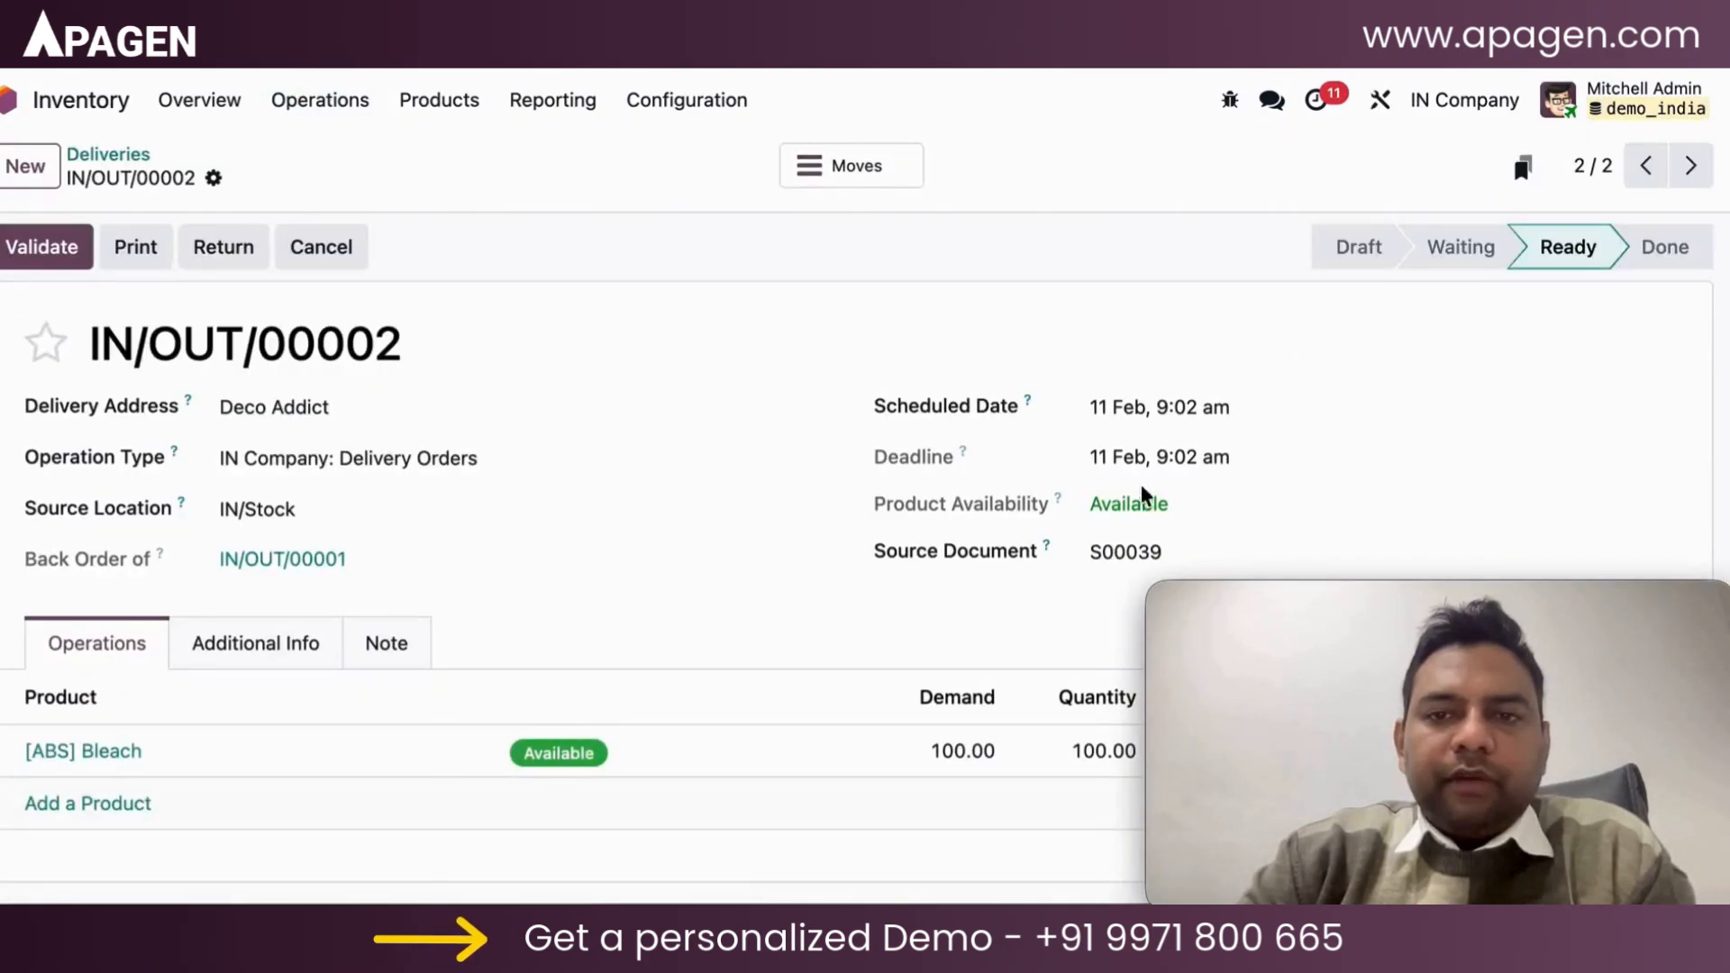
left_click(44, 247)
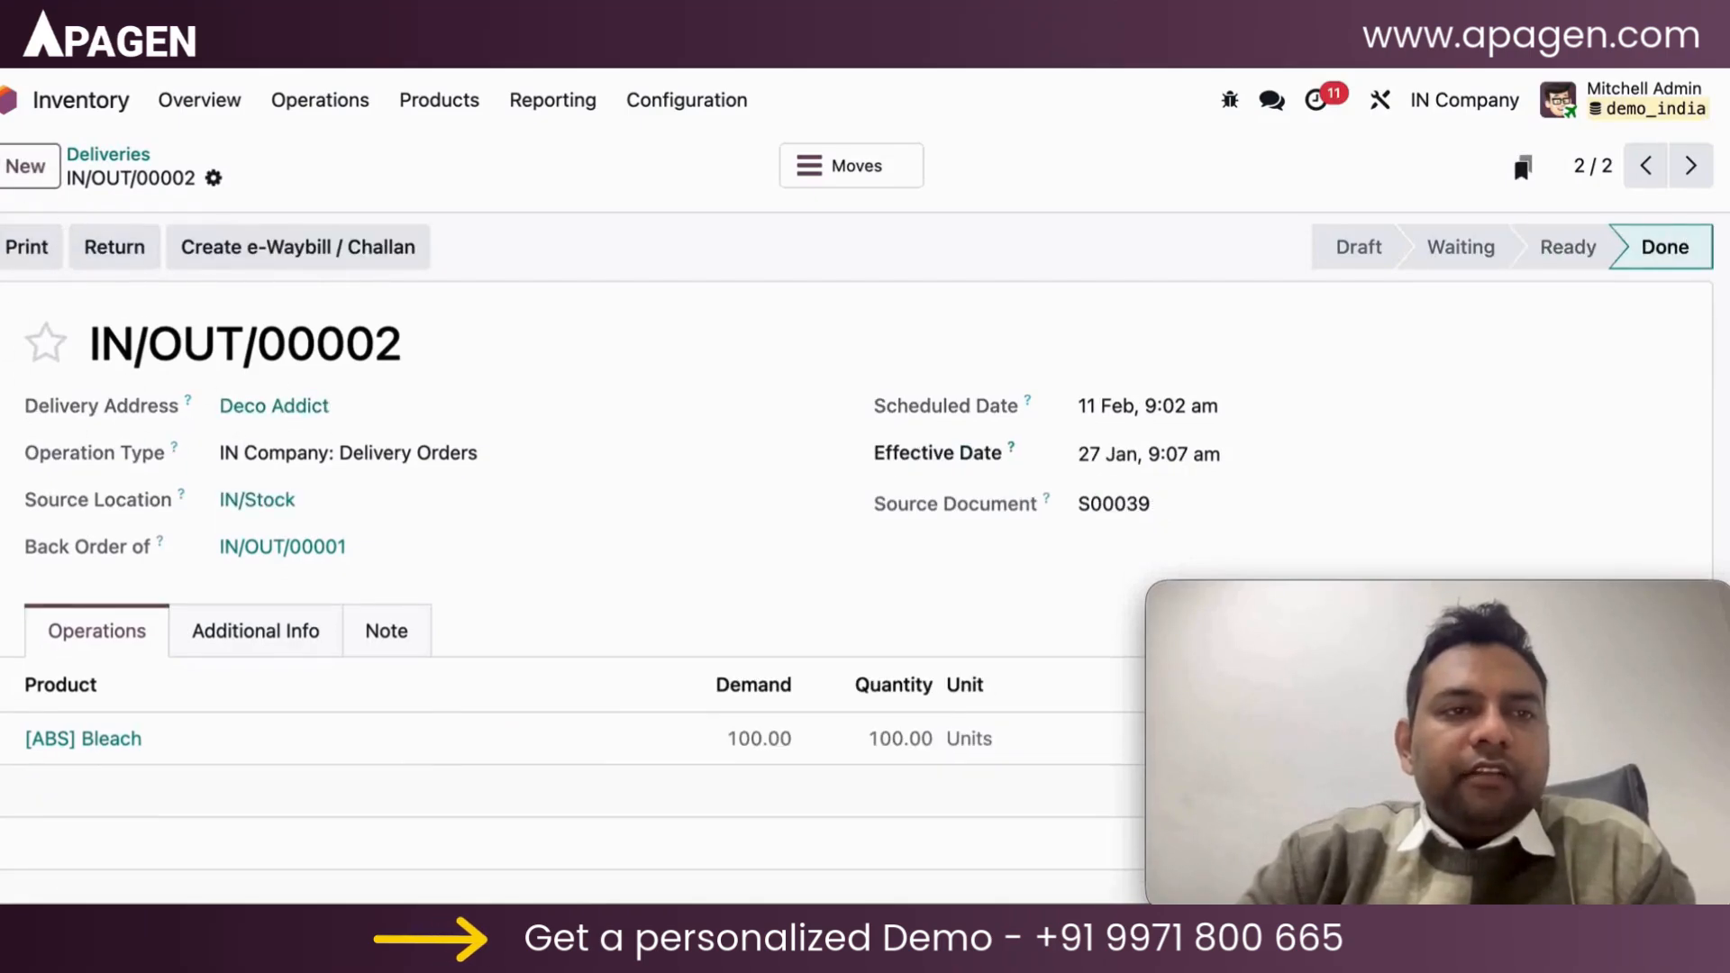
Step: Open Deco Addict's sales order in the Sales app, create a draft invoice for the delivered Bleach, and confirm the invoice
left_click(9, 100)
left_click(394, 468)
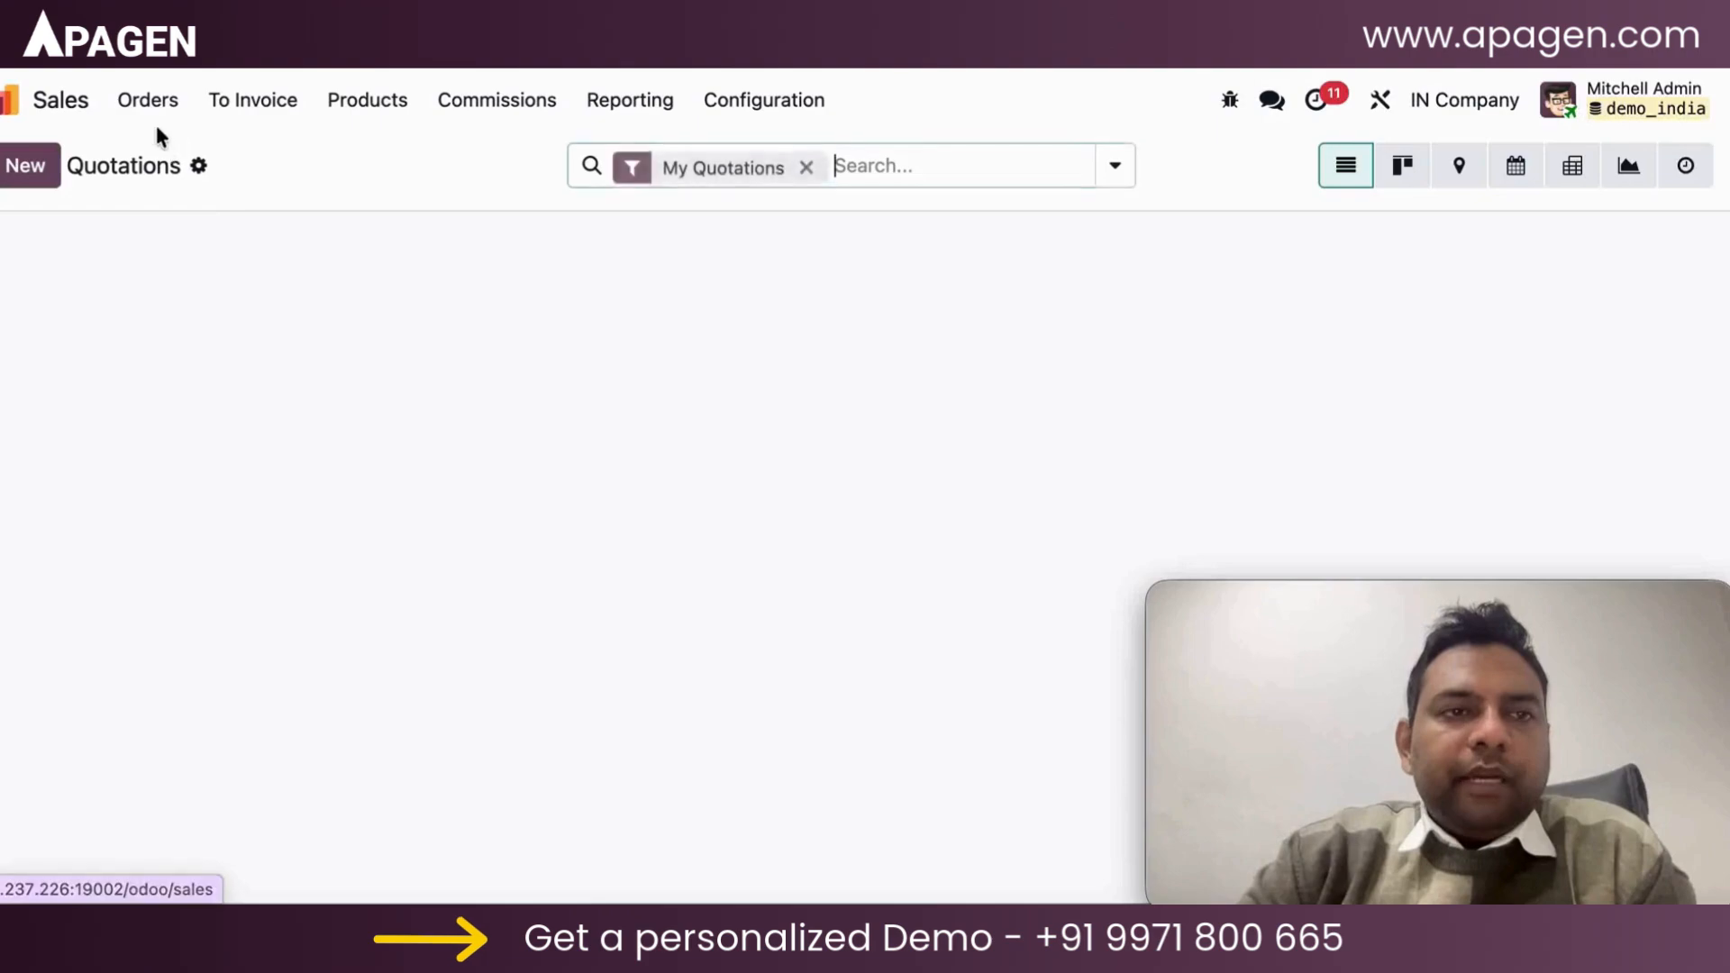
left_click(214, 290)
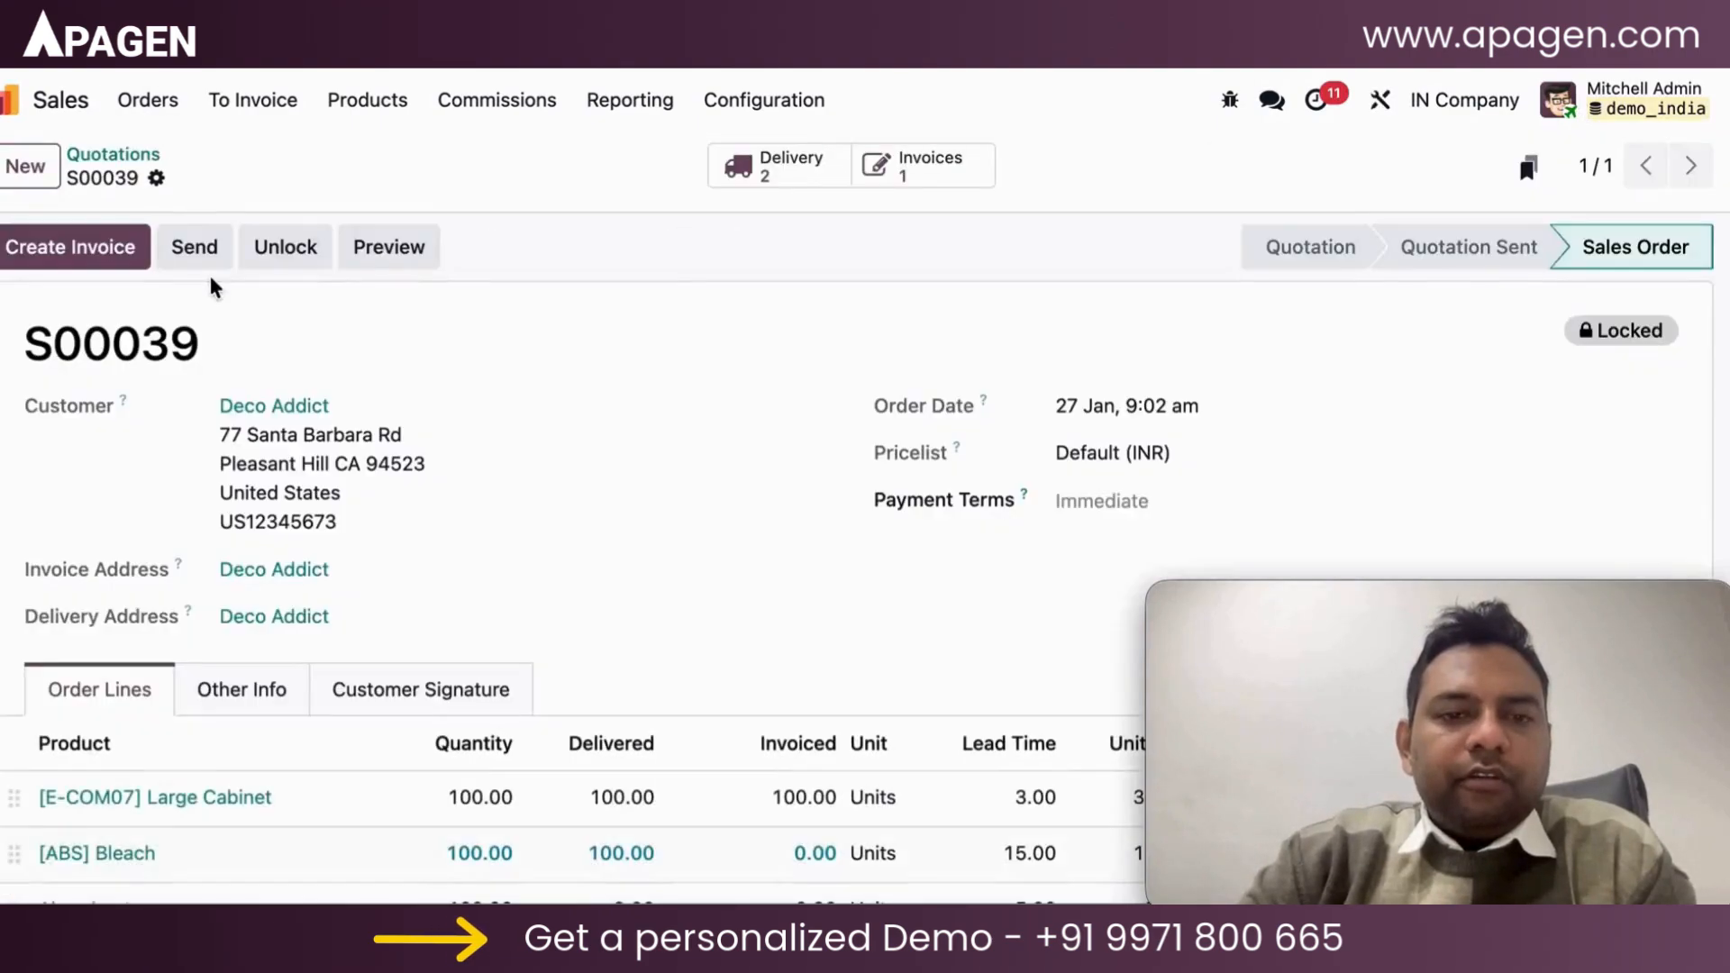
scroll(406, 544, "down", 2)
scroll(117, 316, "up", 2)
left_click(87, 263)
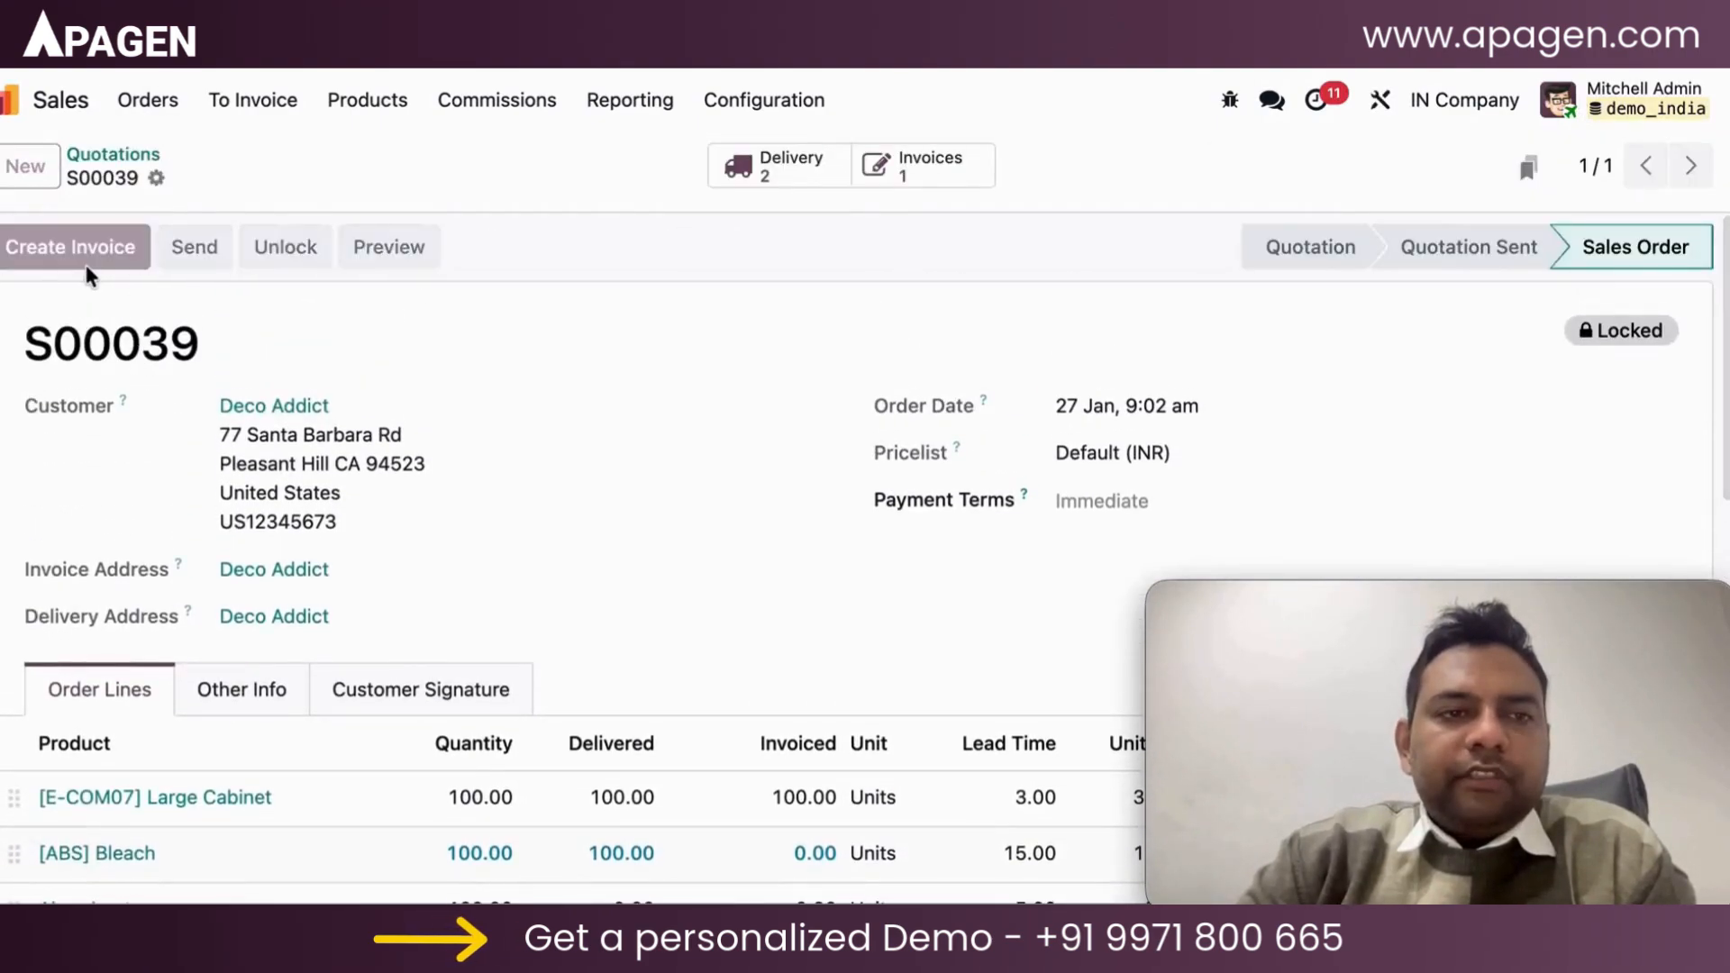
left_click(307, 630)
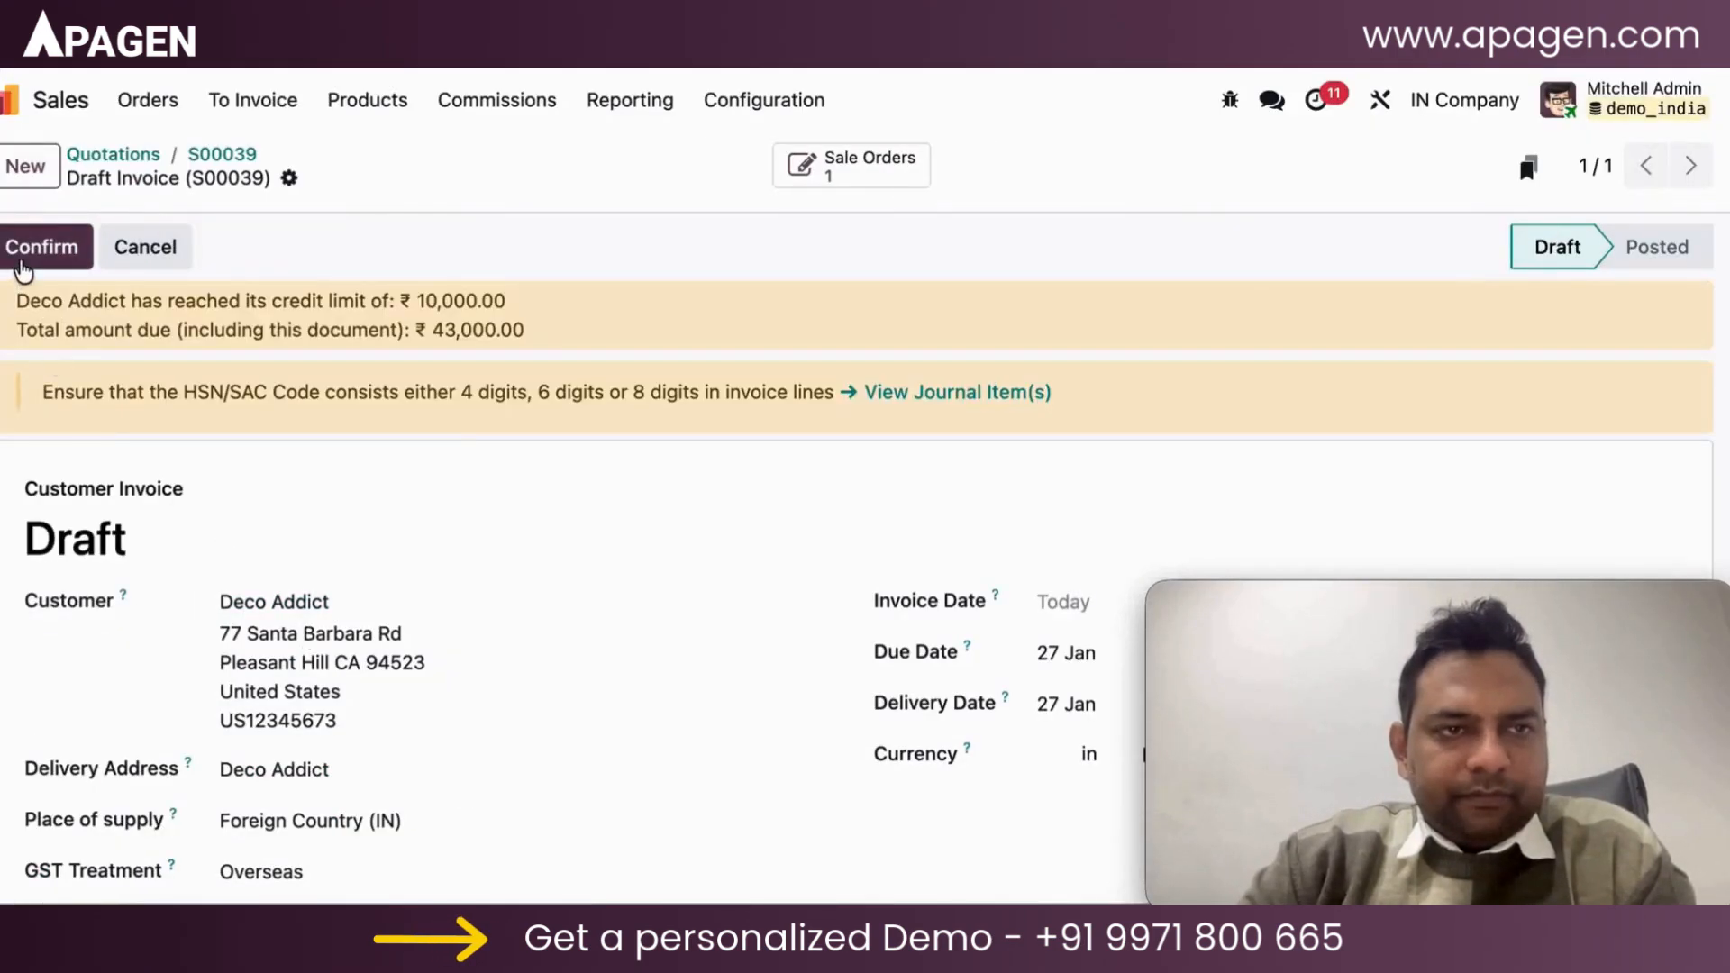
left_click(20, 260)
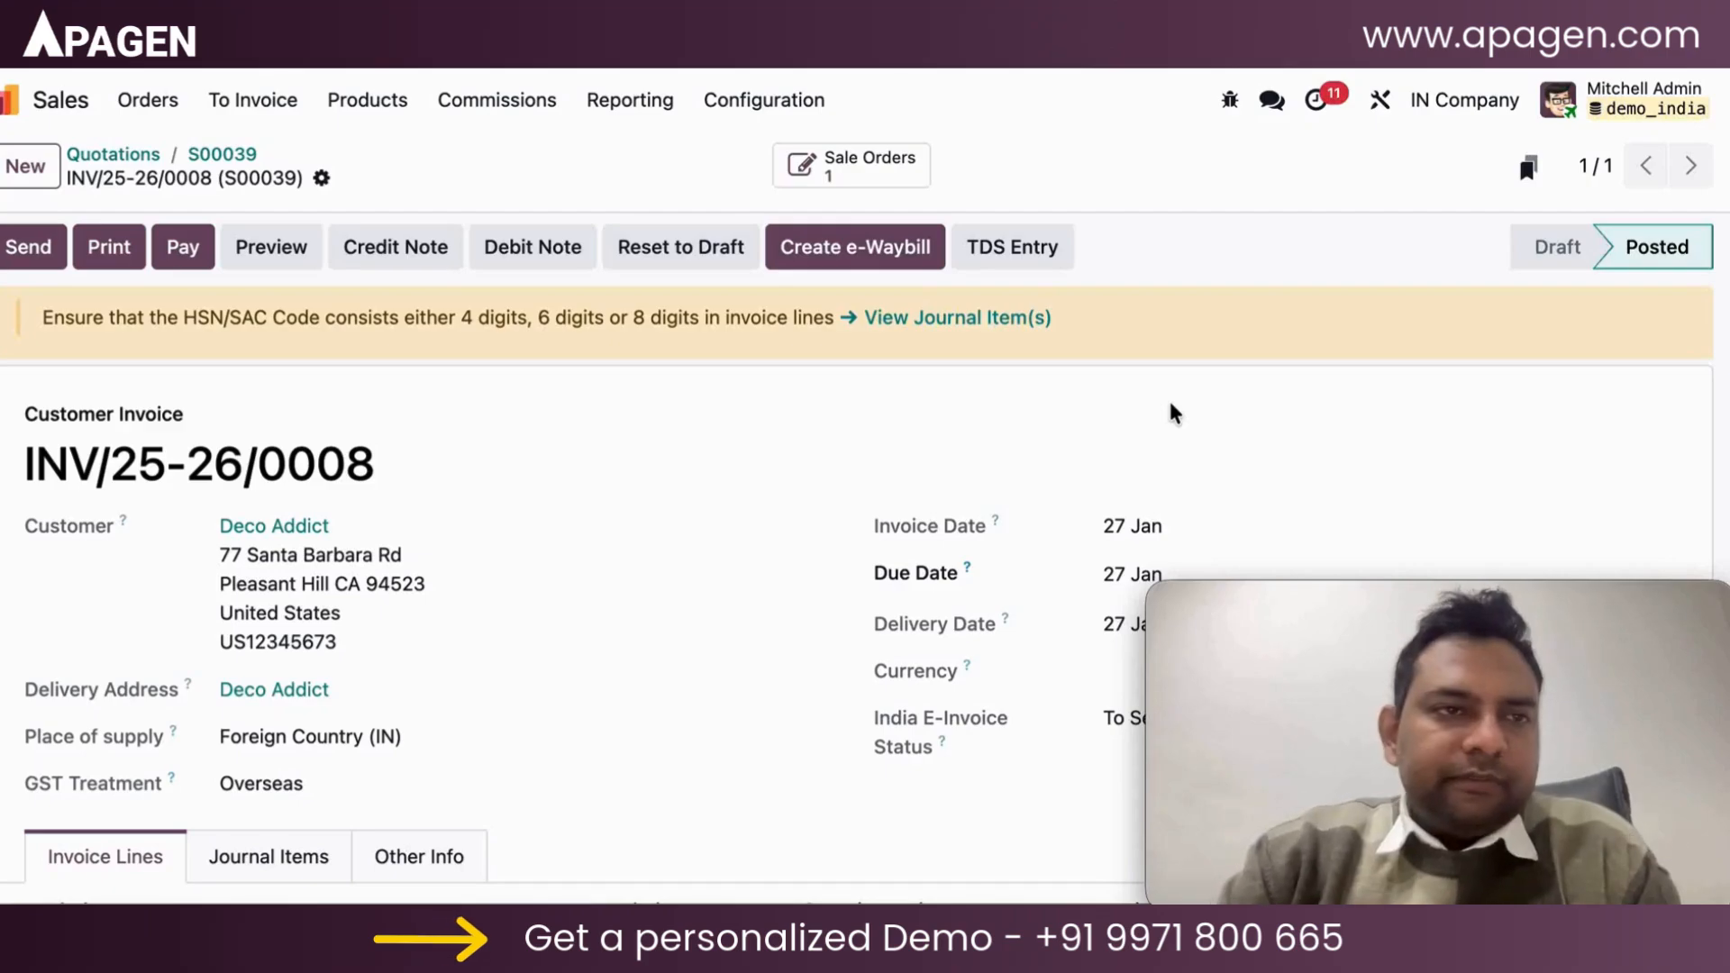
left_click(11, 100)
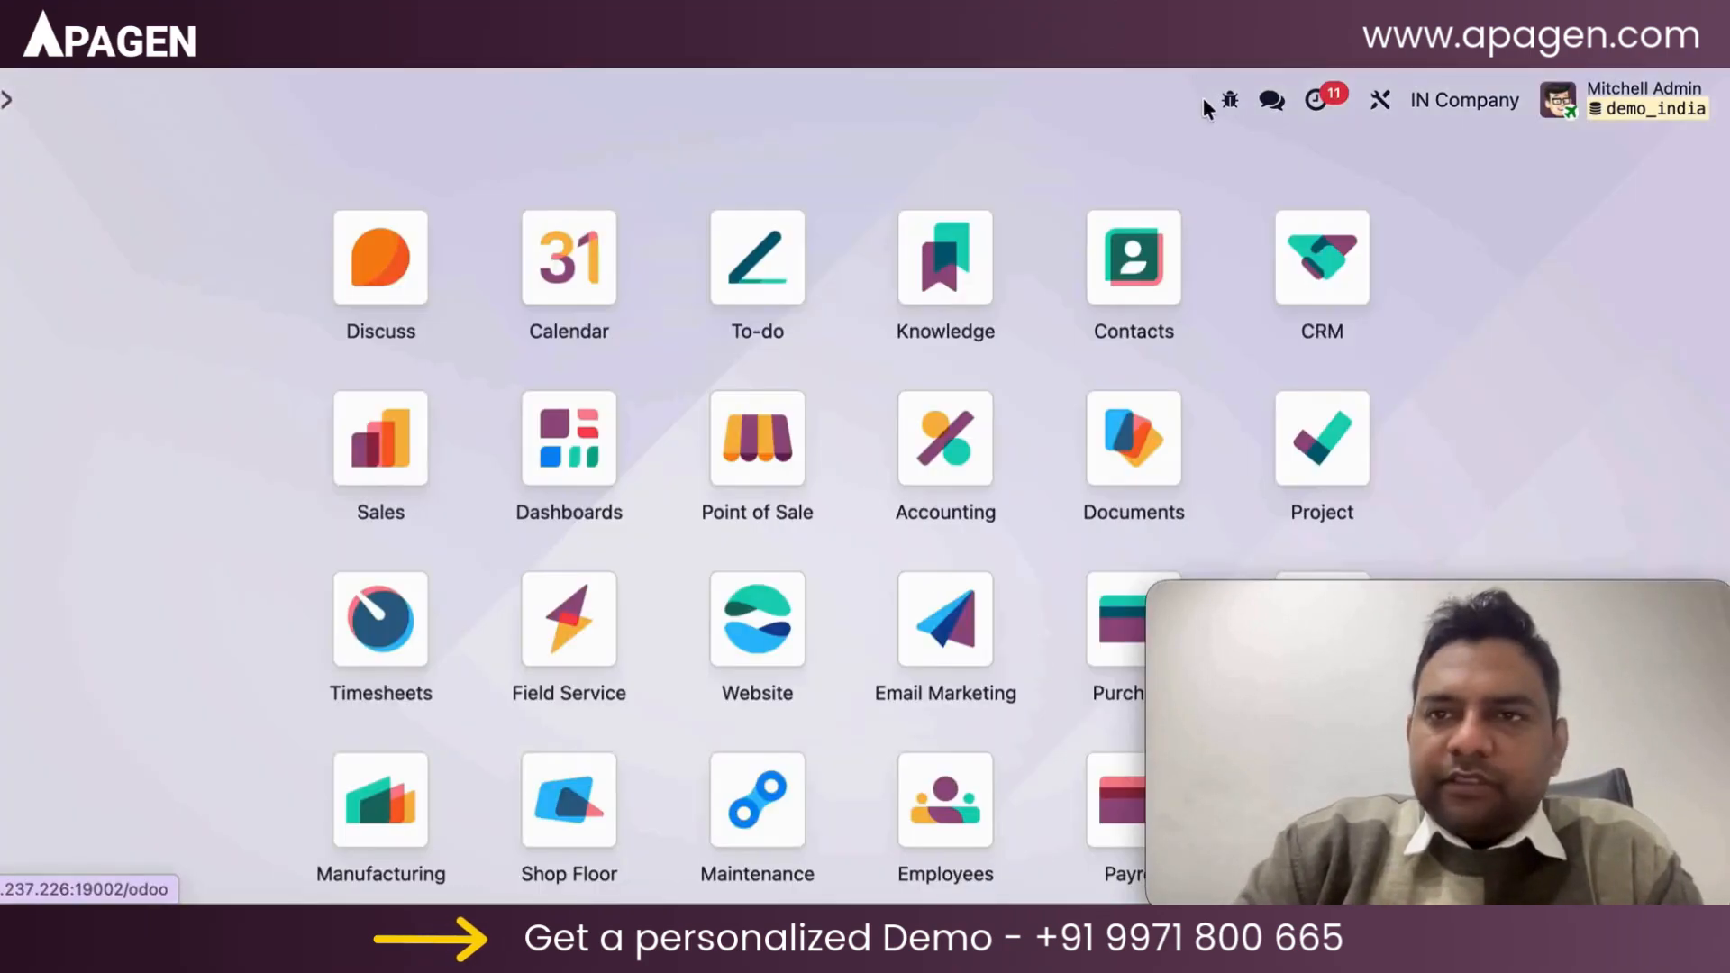
left_click(1464, 100)
left_click(1343, 162)
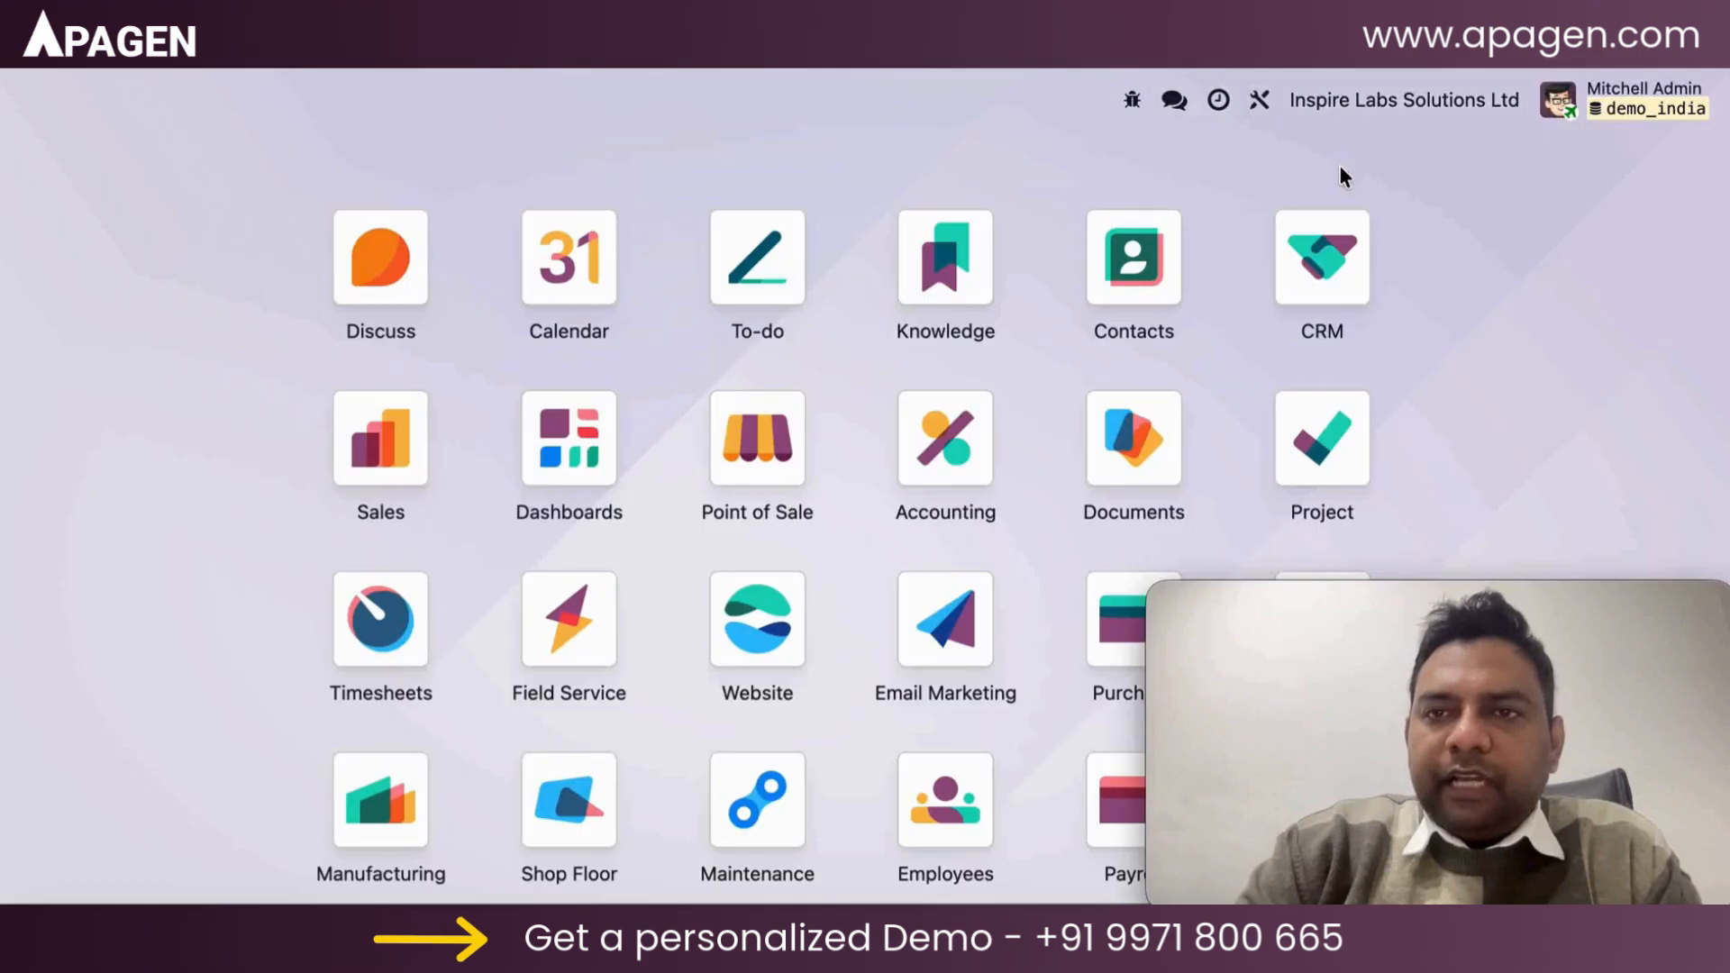
left_click(1384, 97)
left_click(1244, 313)
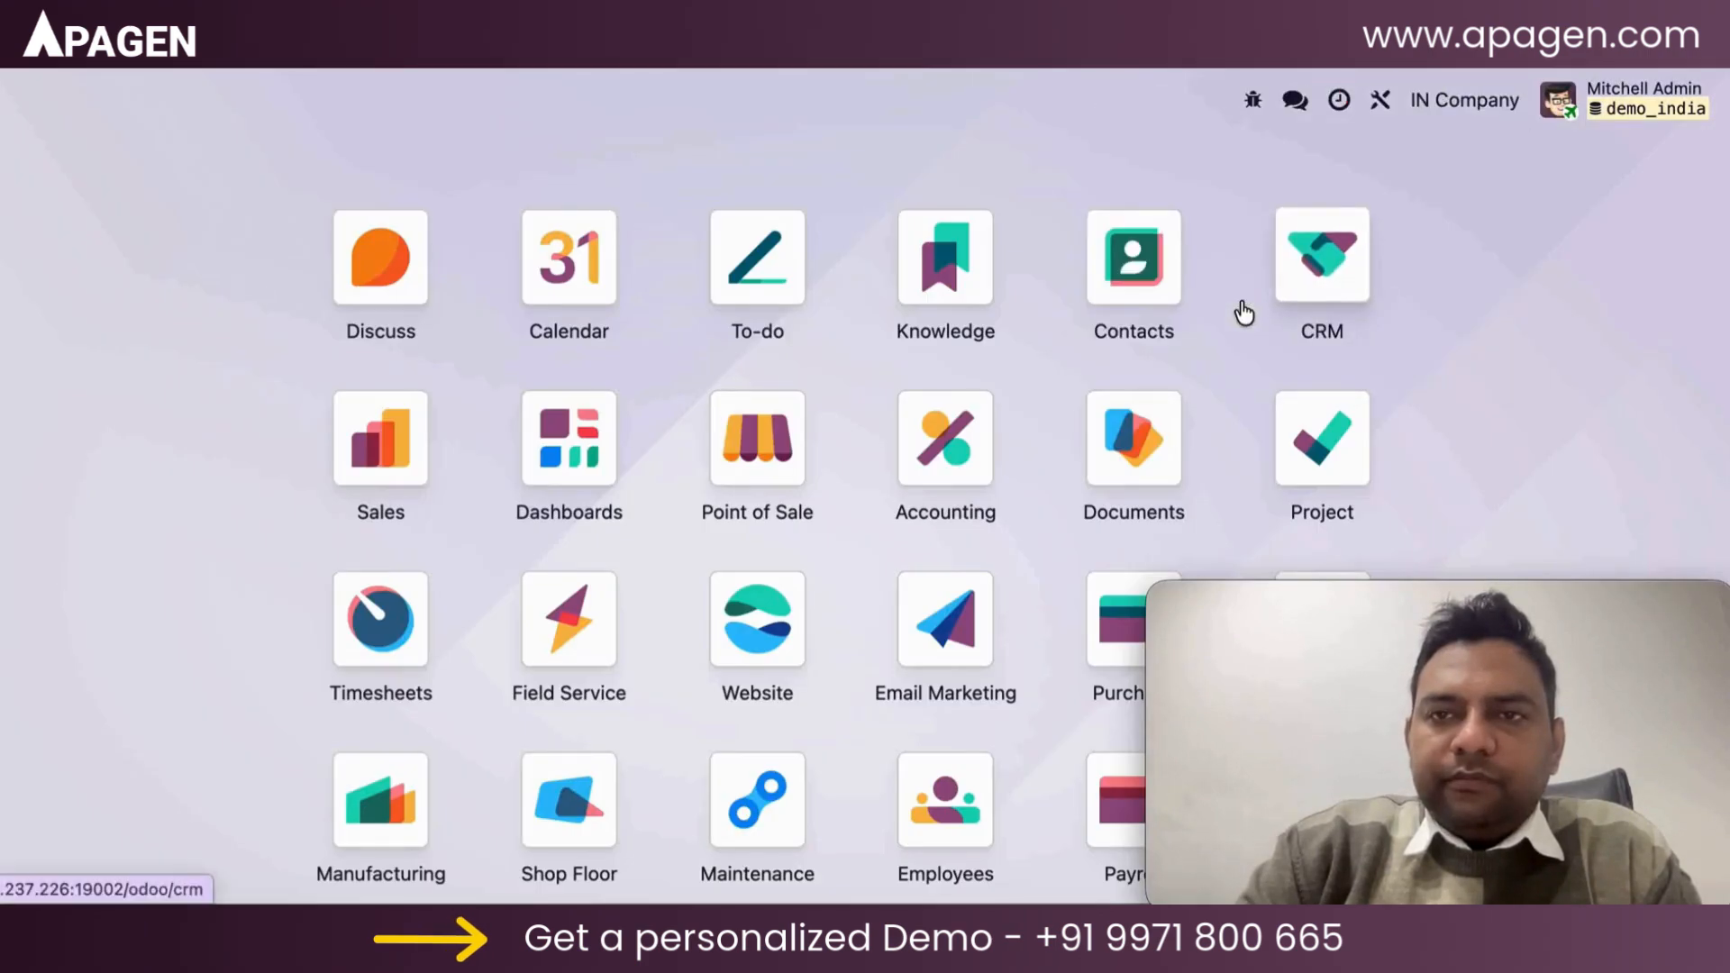
Step: Activate Inspire Labs Solutions Ltd alongside IN Company in the company selection
left_click(1432, 100)
left_click(1111, 158)
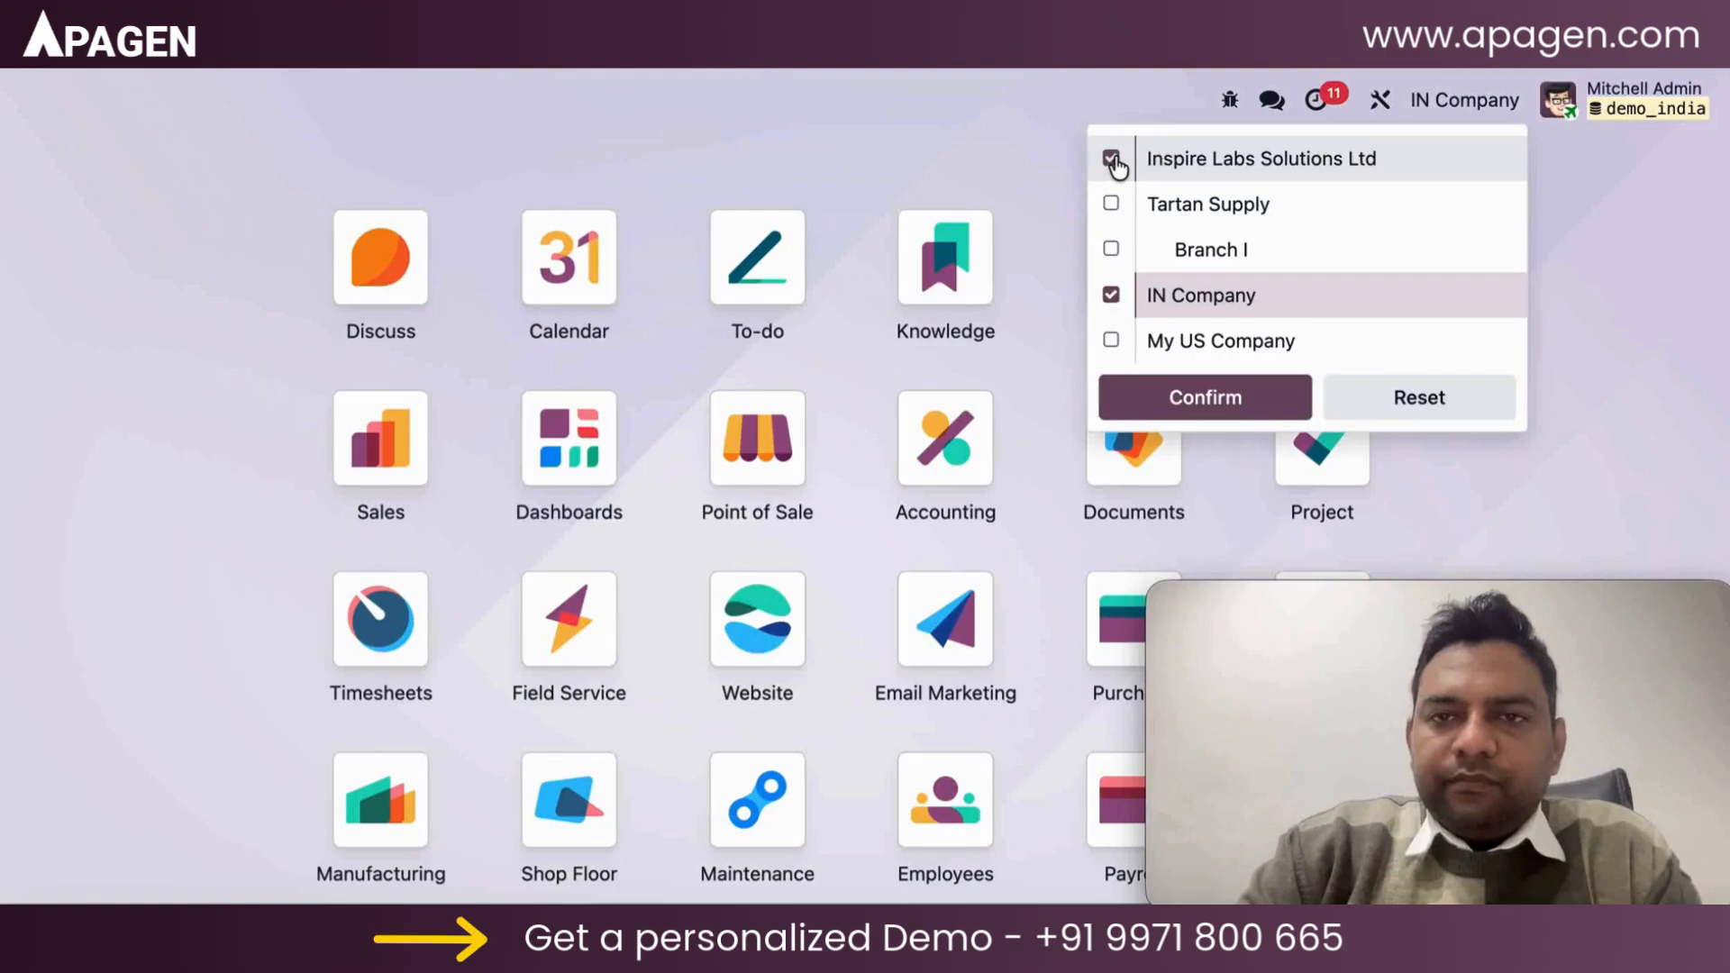
left_click(1117, 394)
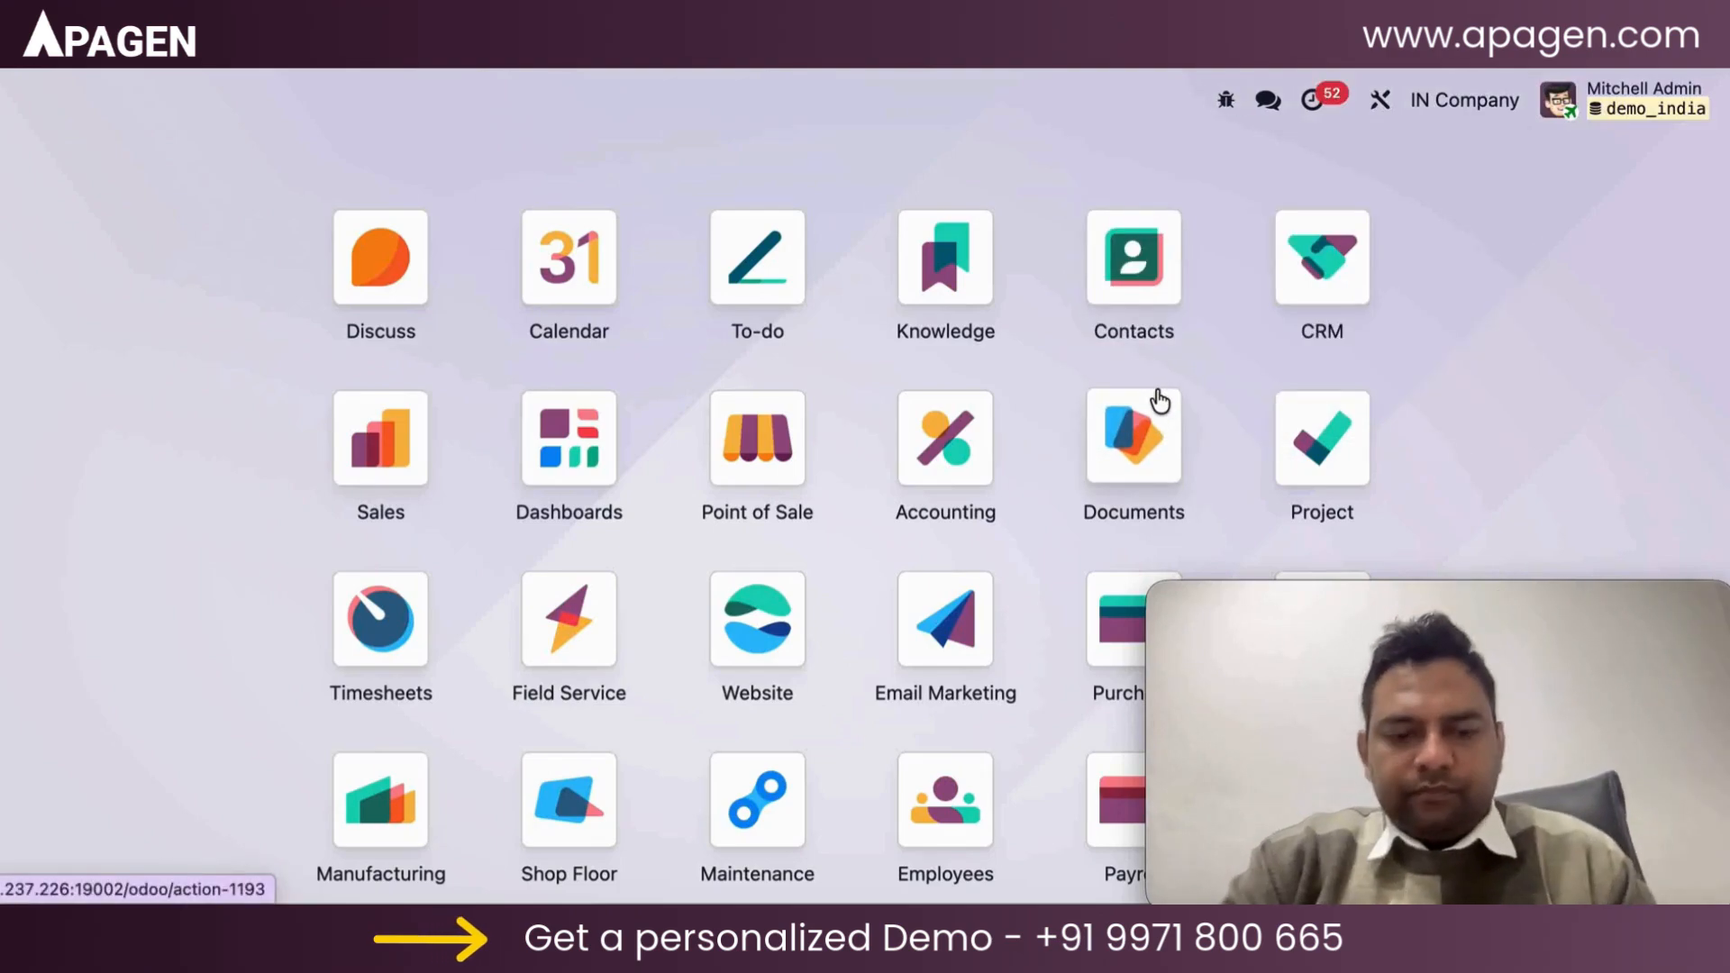
Step: Open the Dashboards app and make Inspire Labs Solutions Ltd the current company
type("das")
left_click(664, 371)
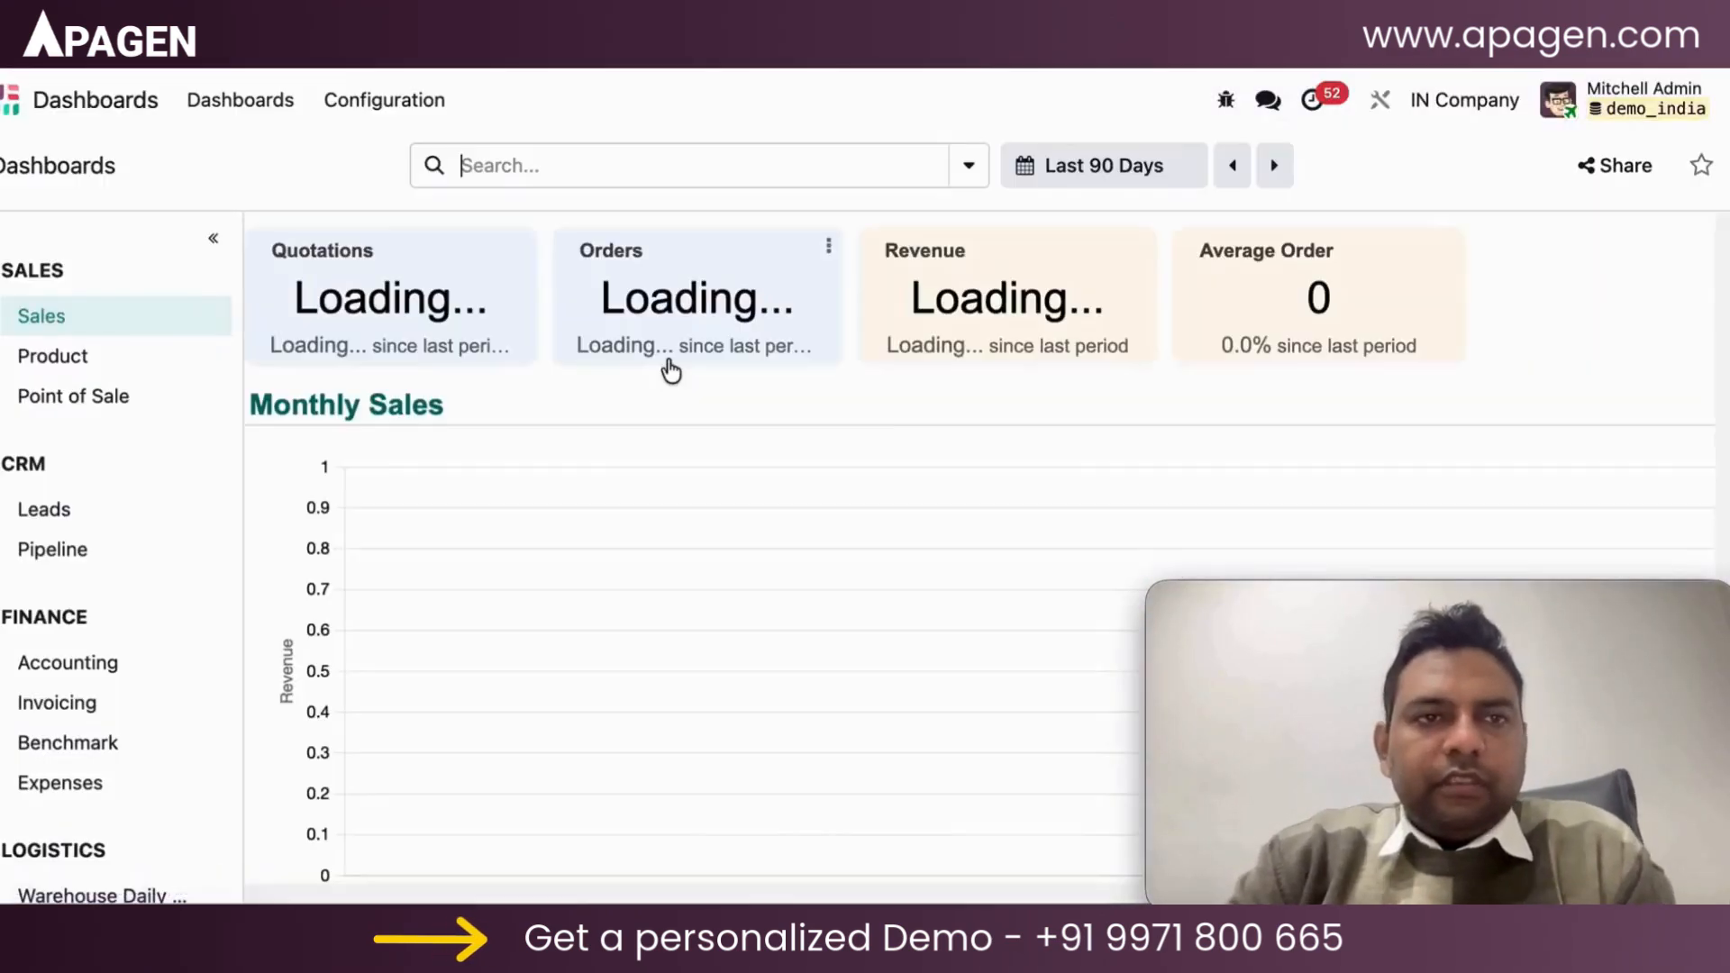
left_click(1441, 100)
left_click(1369, 184)
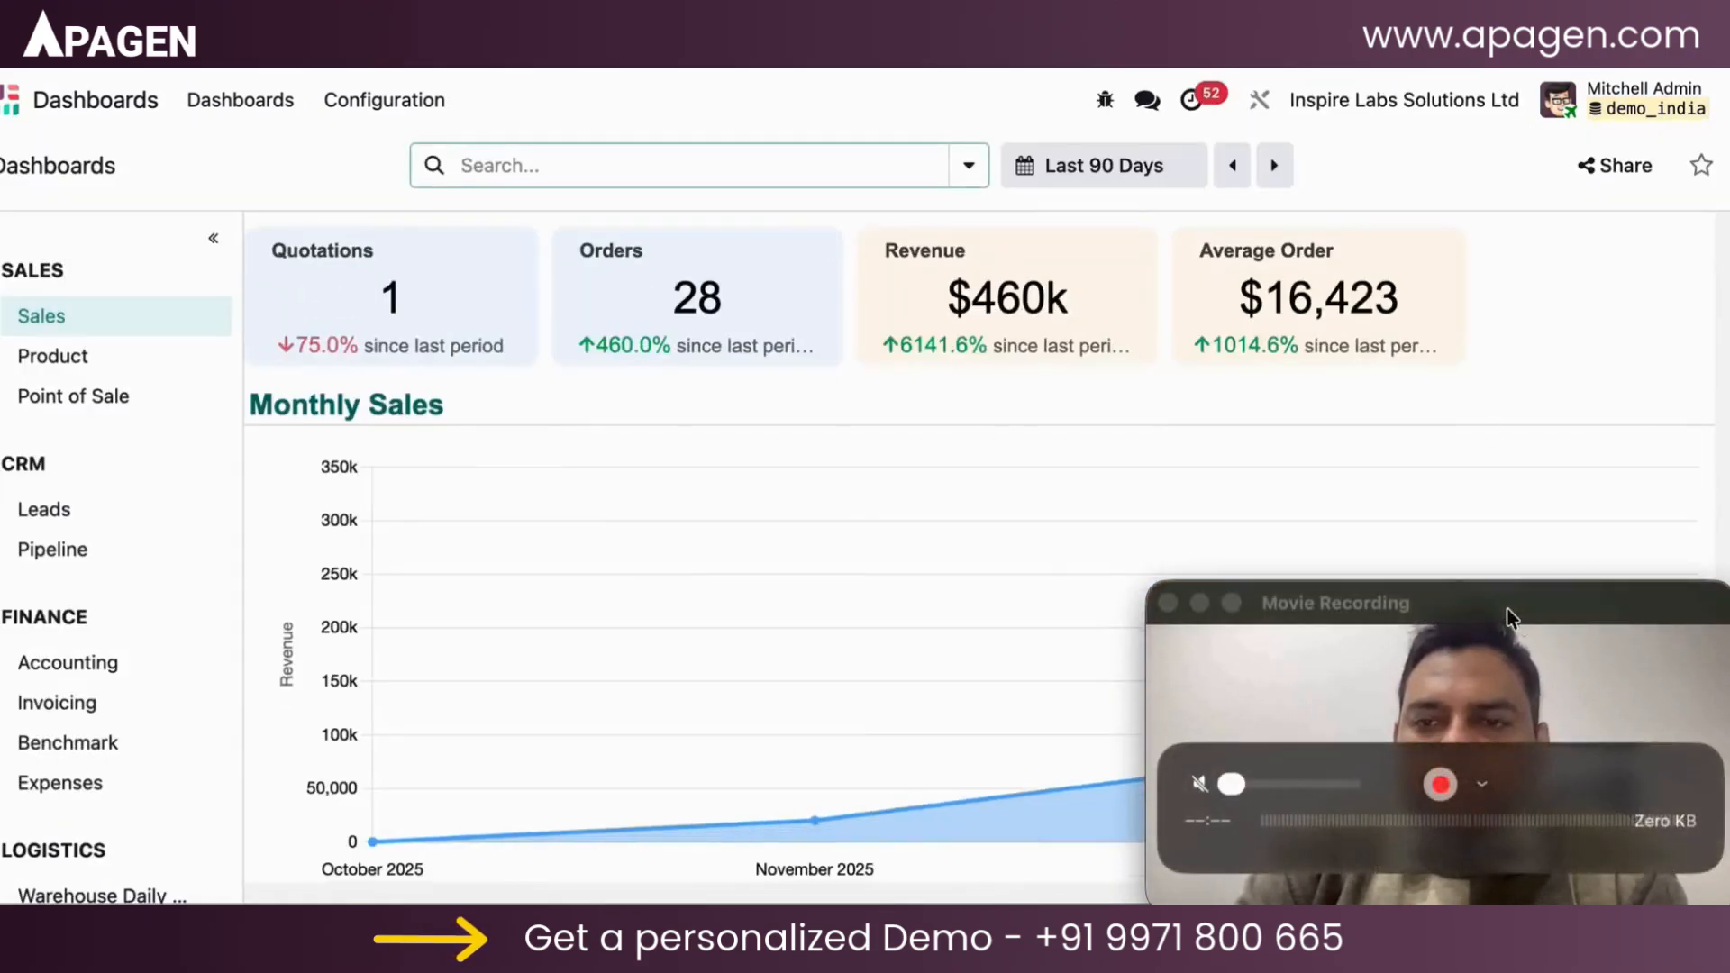
Step: Review the Sales dashboard's monthly sales and top orders, and set its reporting period to Last 30 Days
scroll(766, 471, "down", 3)
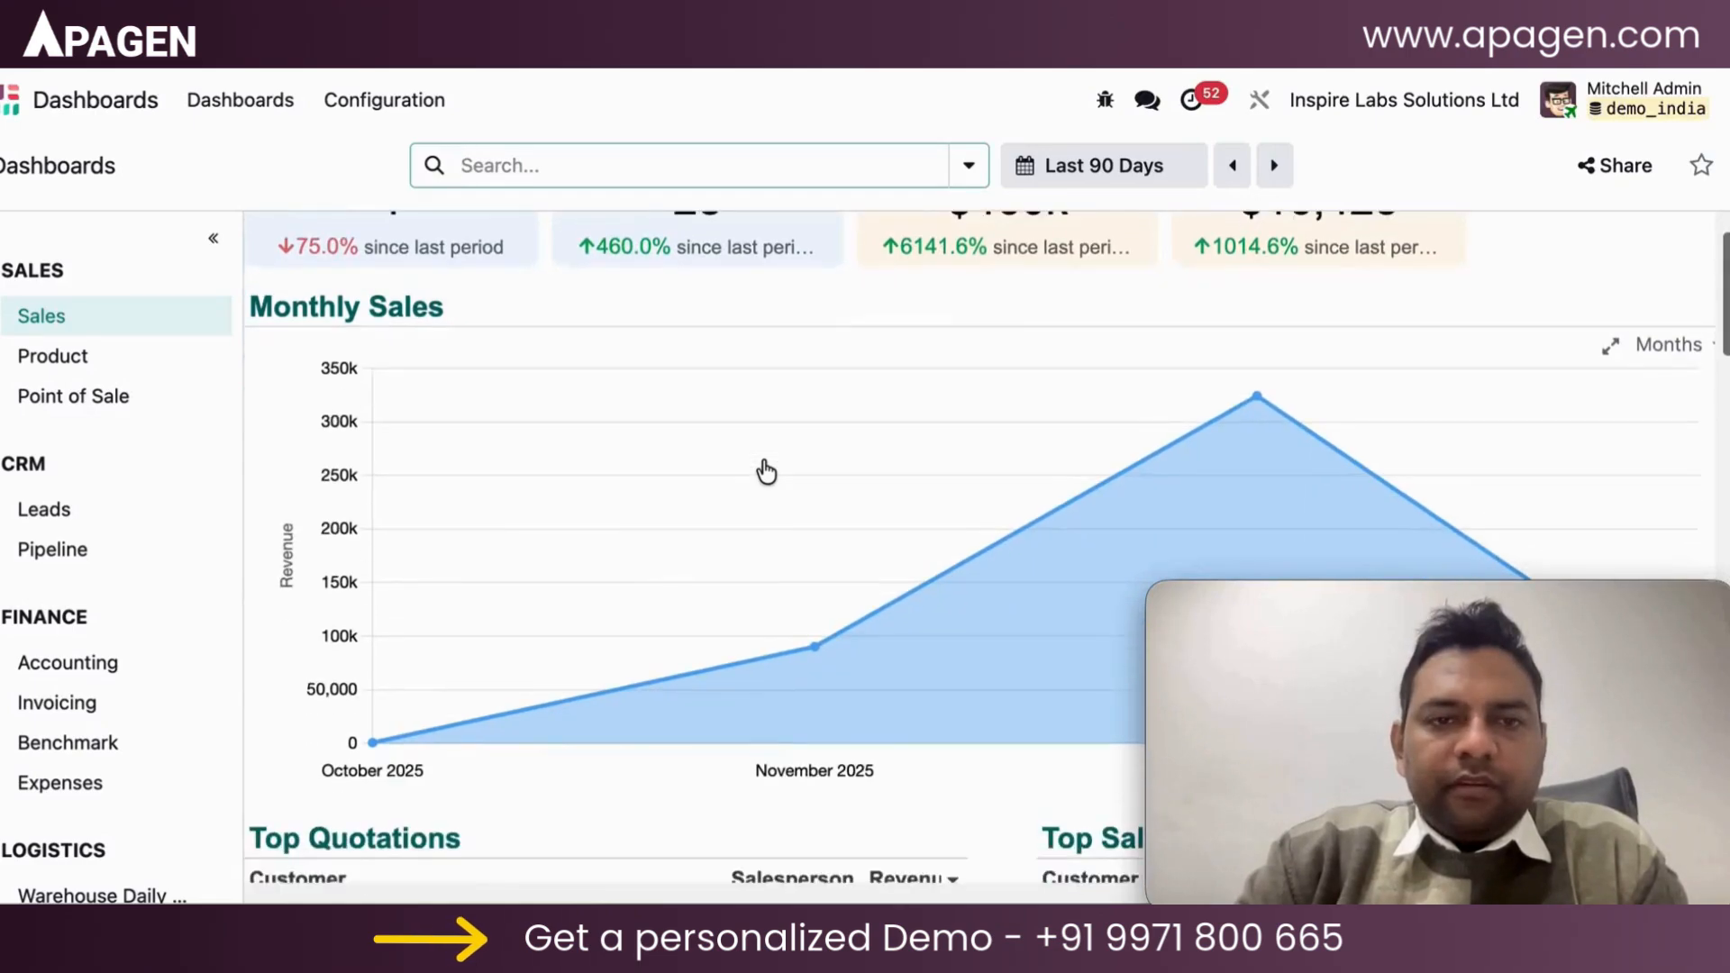
scroll(766, 471, "down", 2)
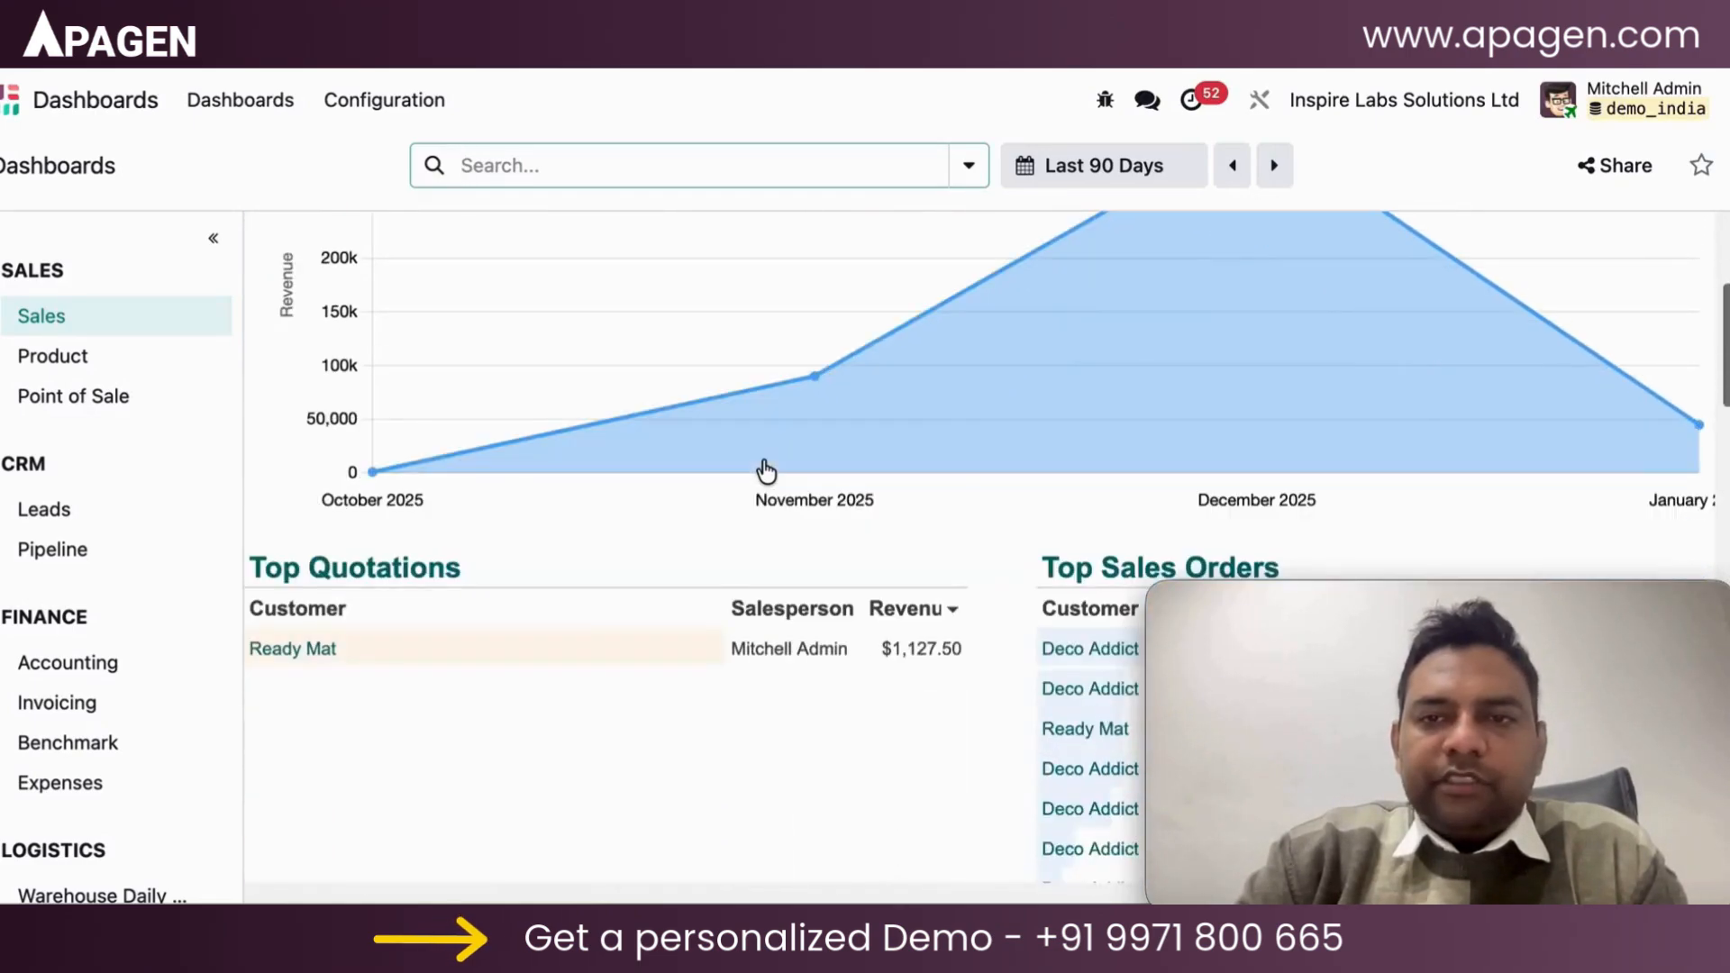
scroll(1302, 464, "up", 2)
scroll(1278, 405, "up", 3)
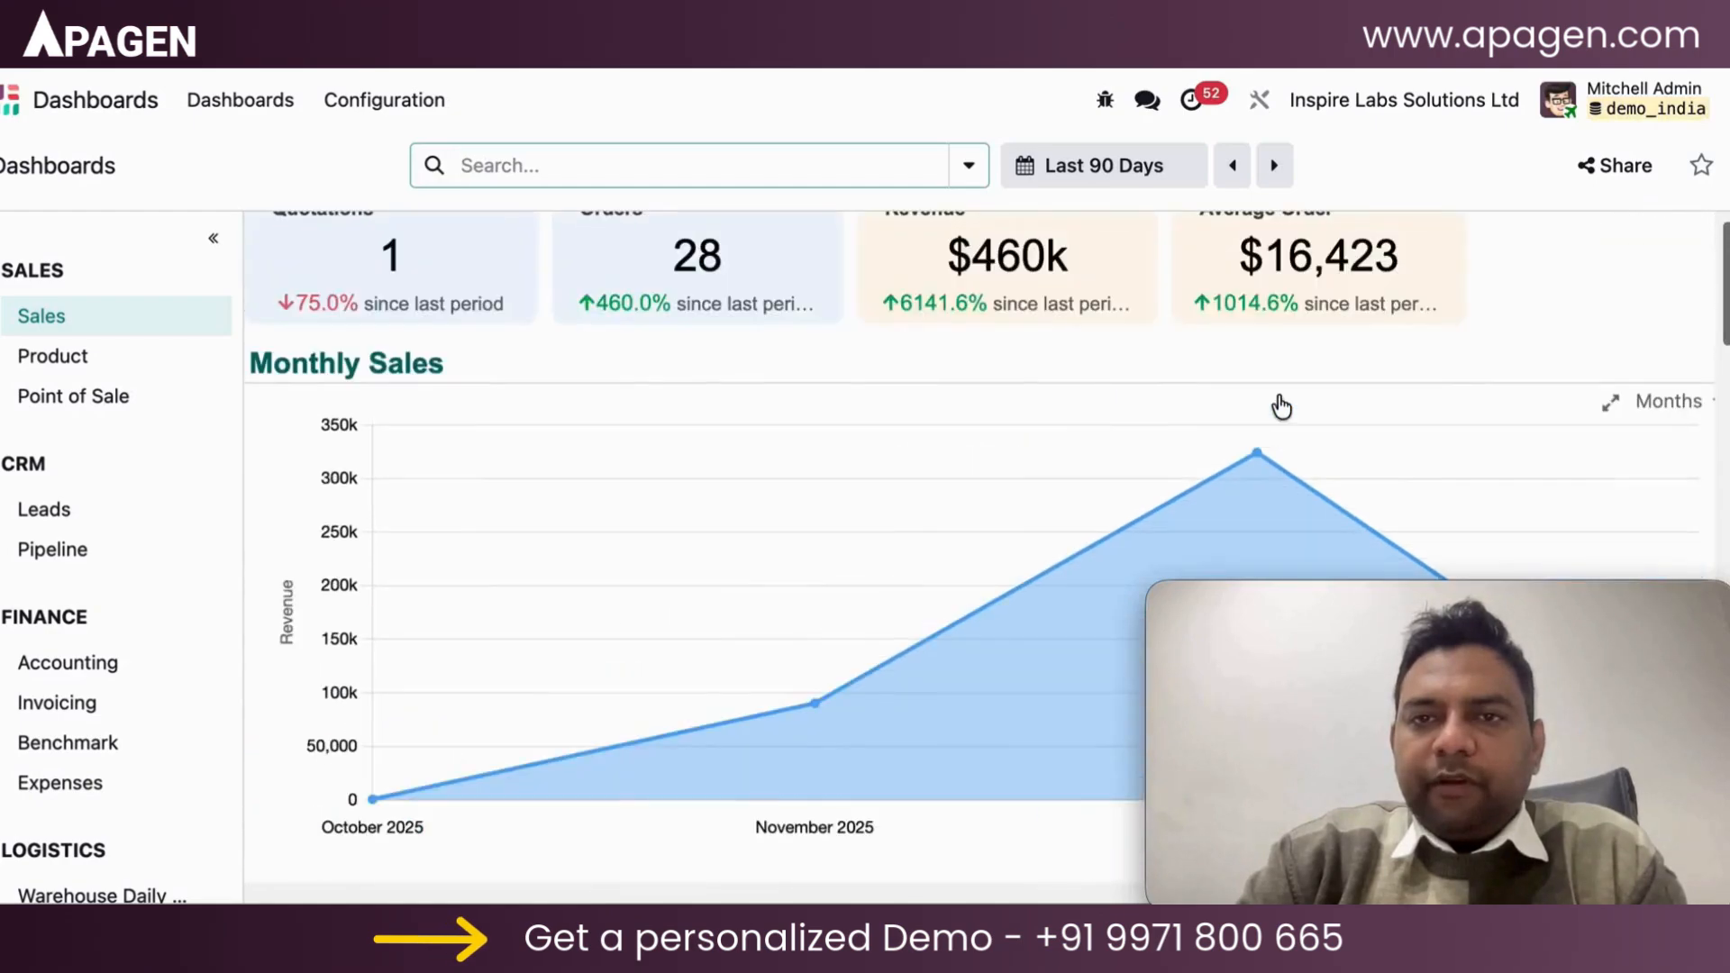
left_click(1161, 167)
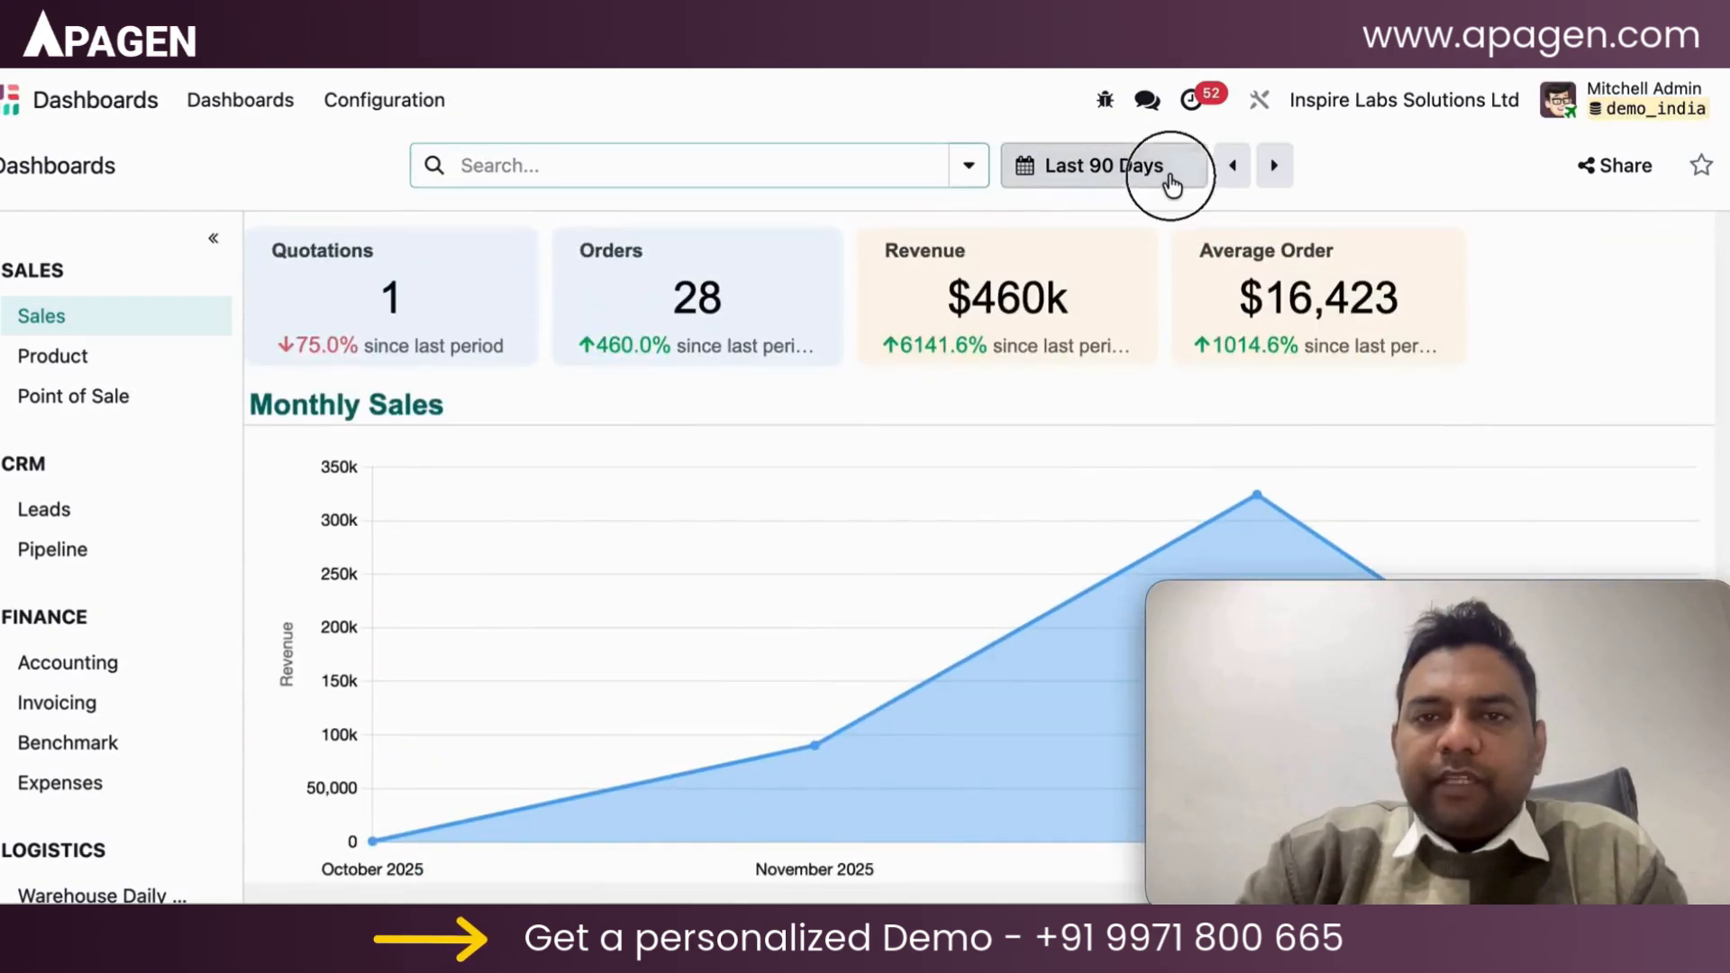
left_click(1137, 373)
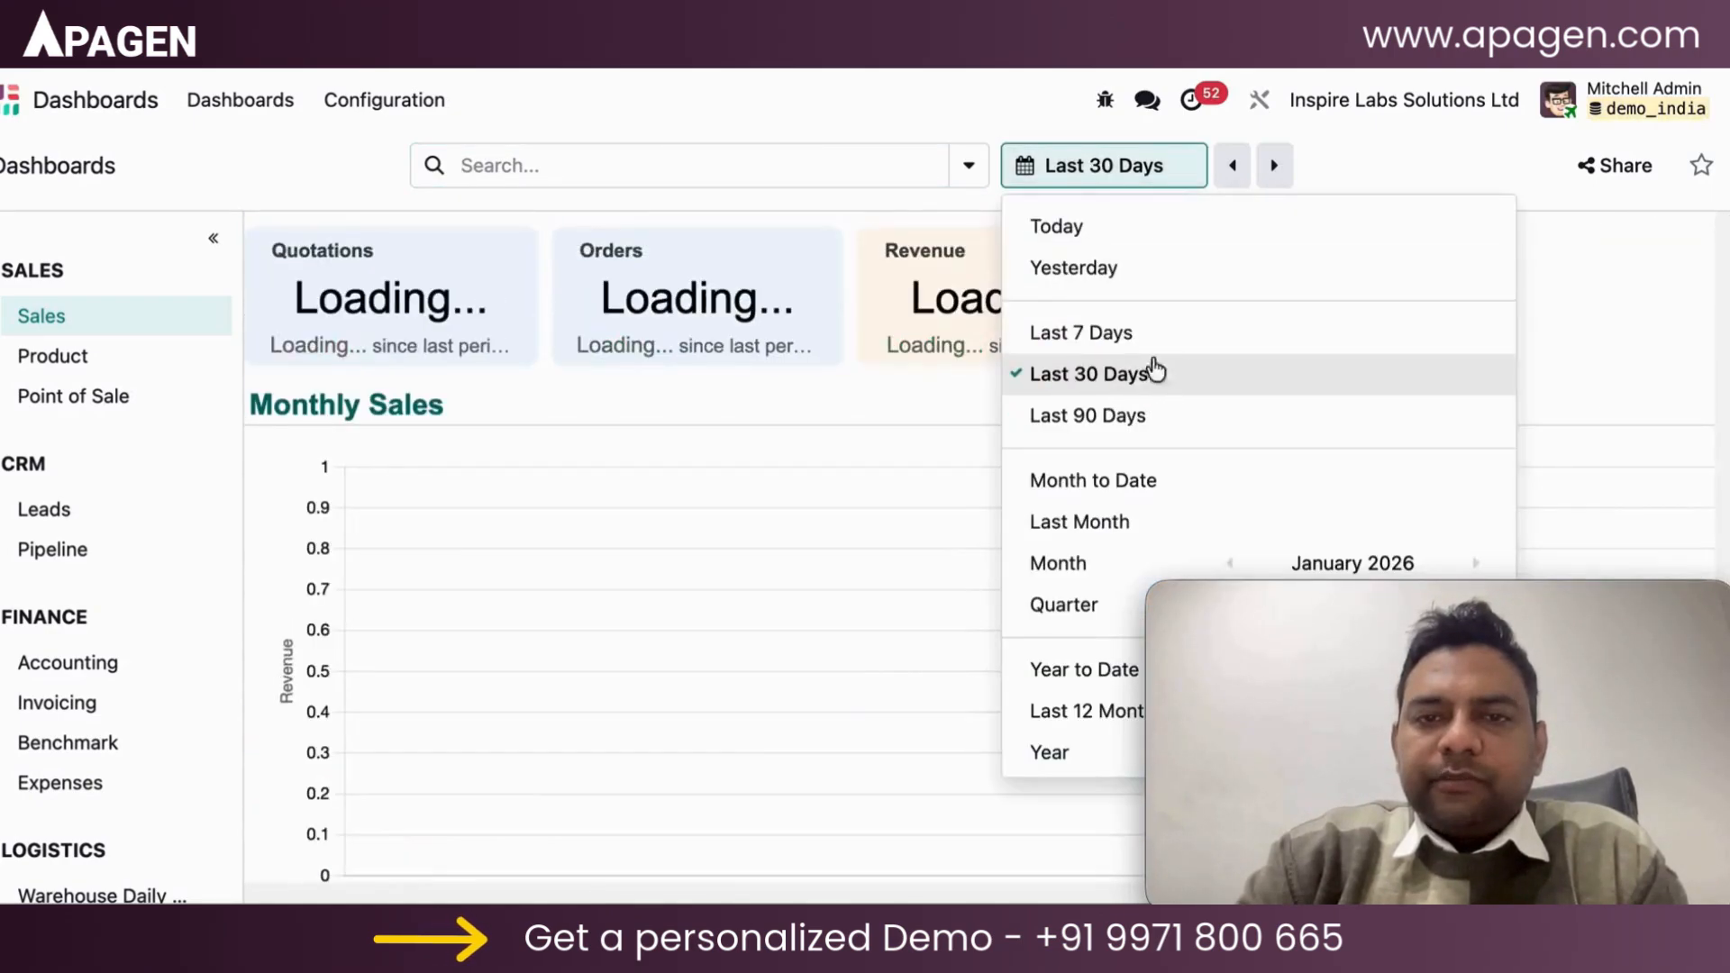
left_click(1483, 132)
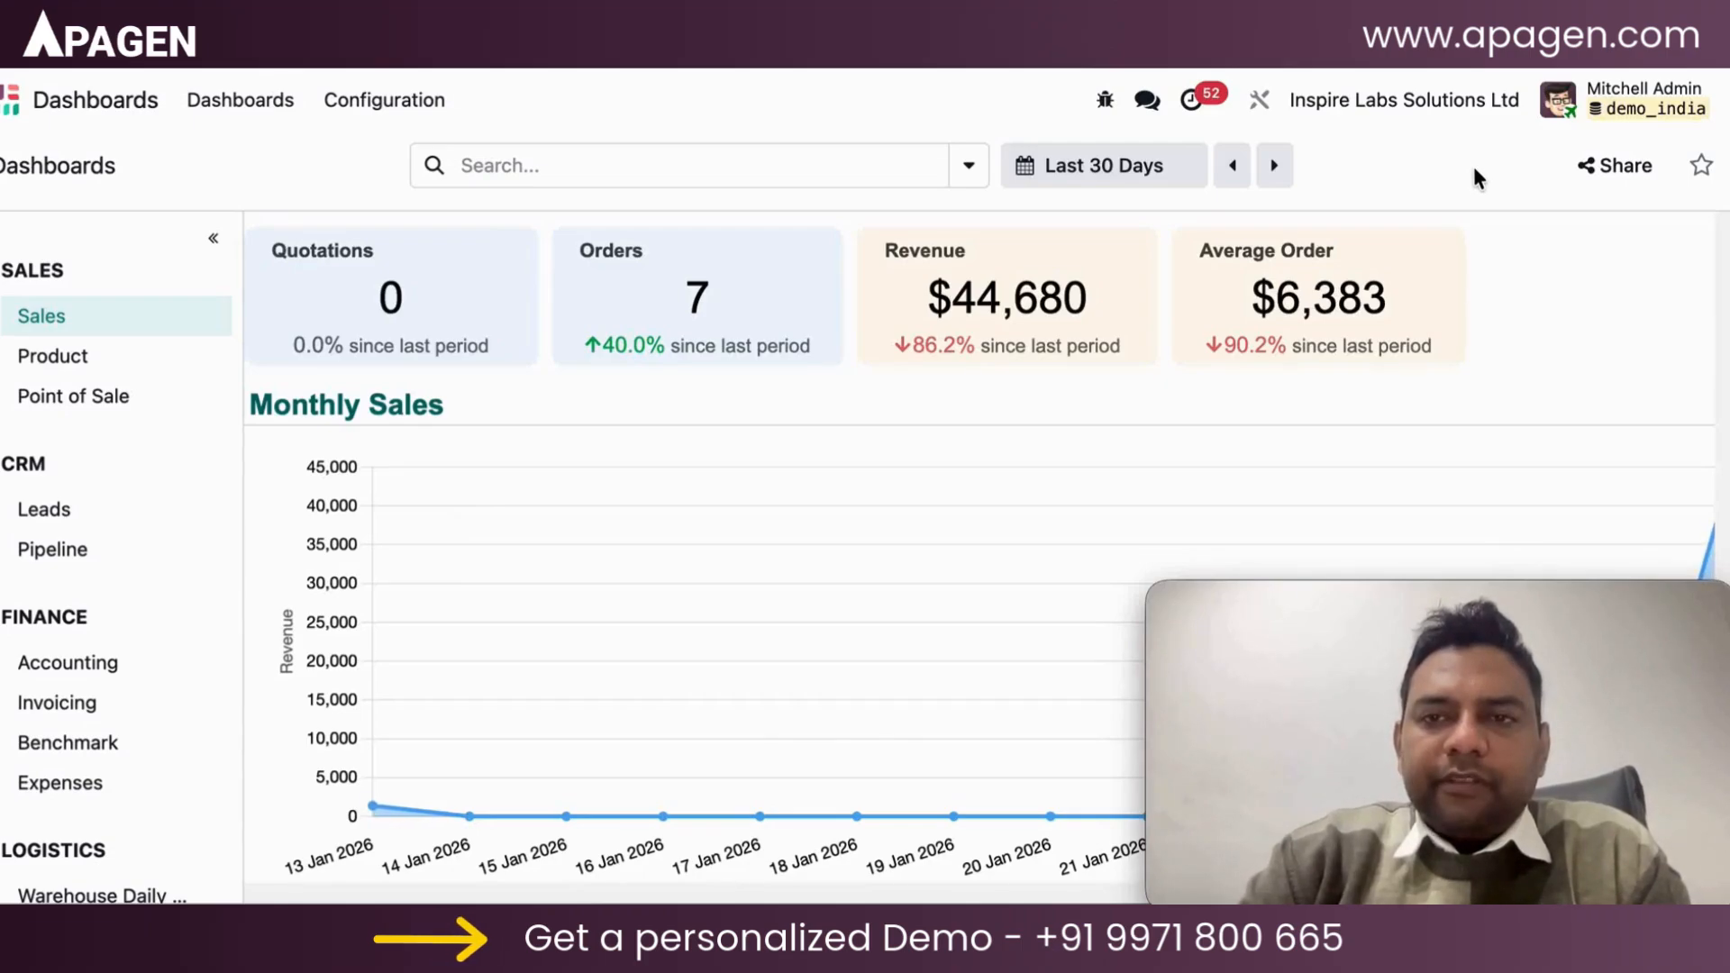
Step: Examine the Sales dashboard's top sales orders, countries, products and customers, and open the Product dashboard
scroll(1154, 386, "down", 8)
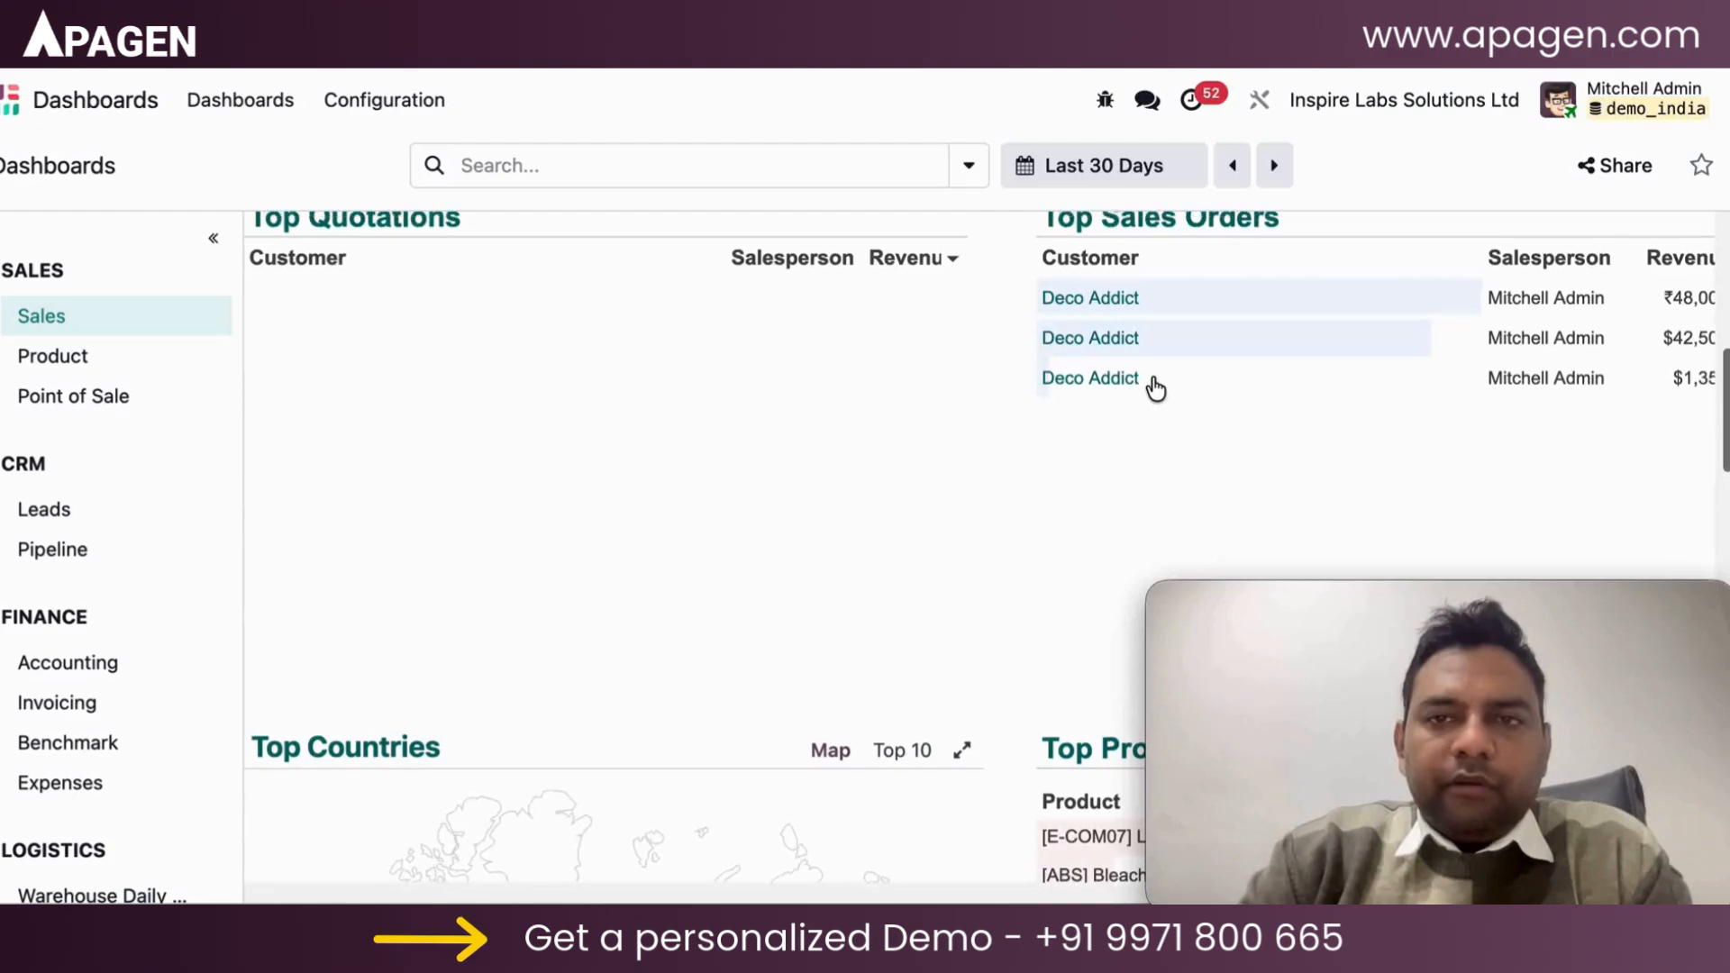
scroll(1151, 389, "up", 1)
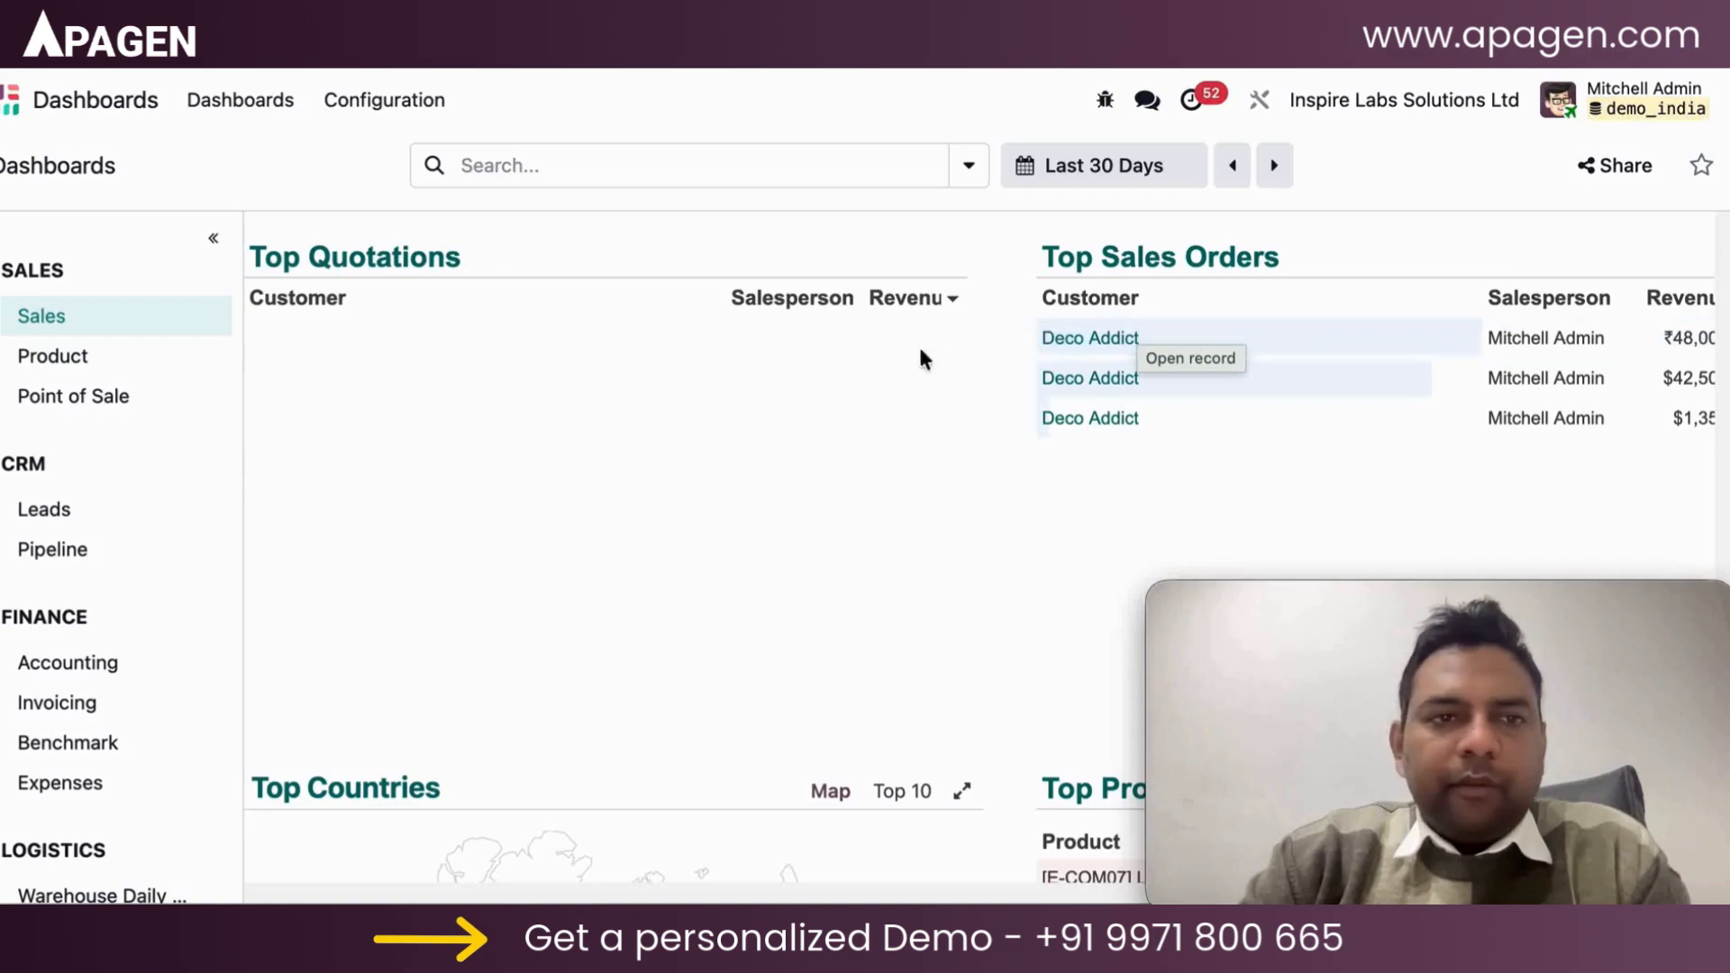
scroll(710, 444, "down", 8)
scroll(710, 445, "up", 1)
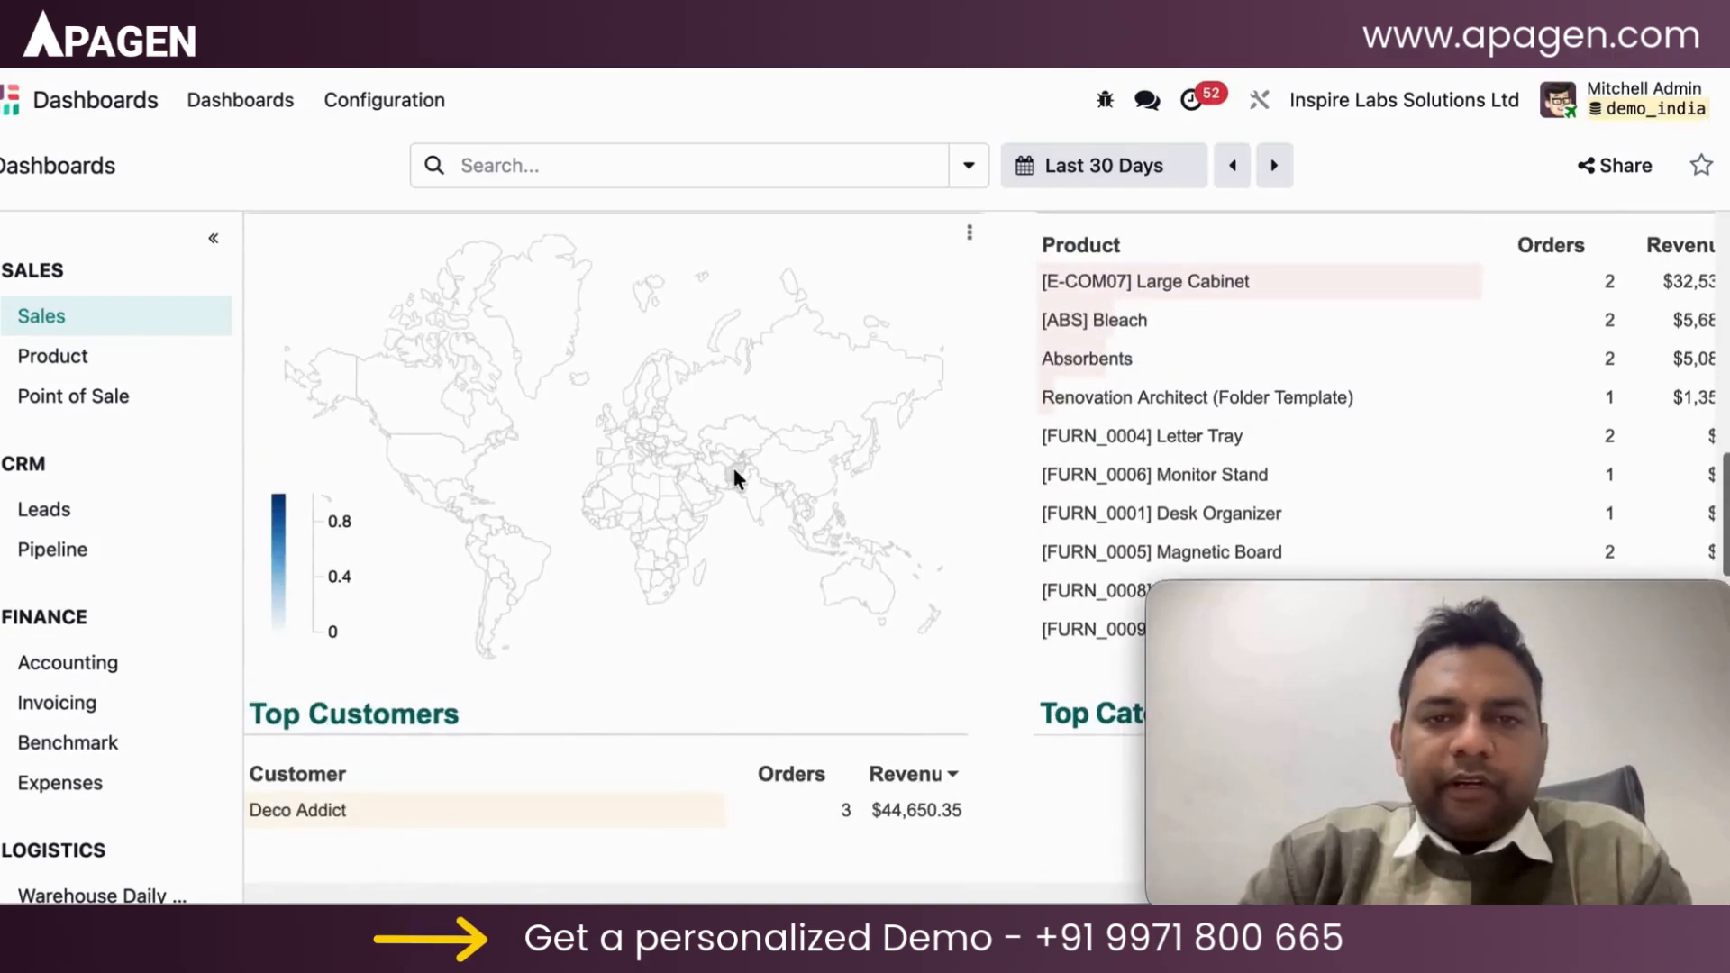
scroll(733, 468, "up", 1)
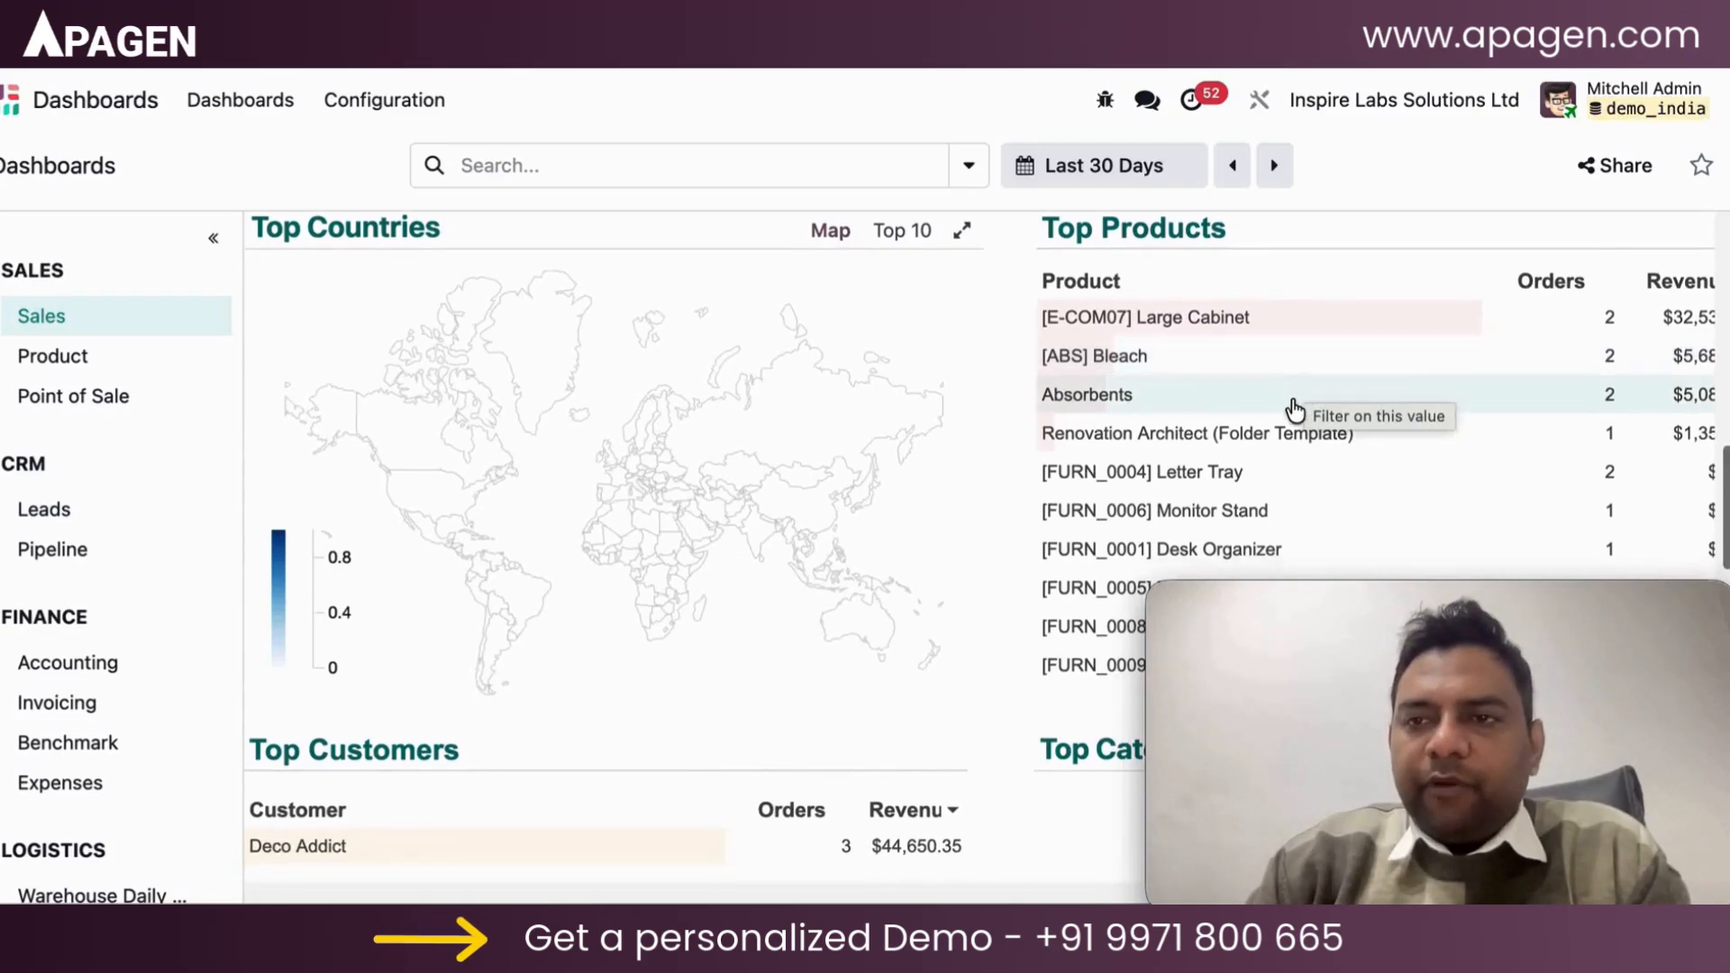
scroll(1281, 437, "down", 3)
scroll(888, 429, "down", 5)
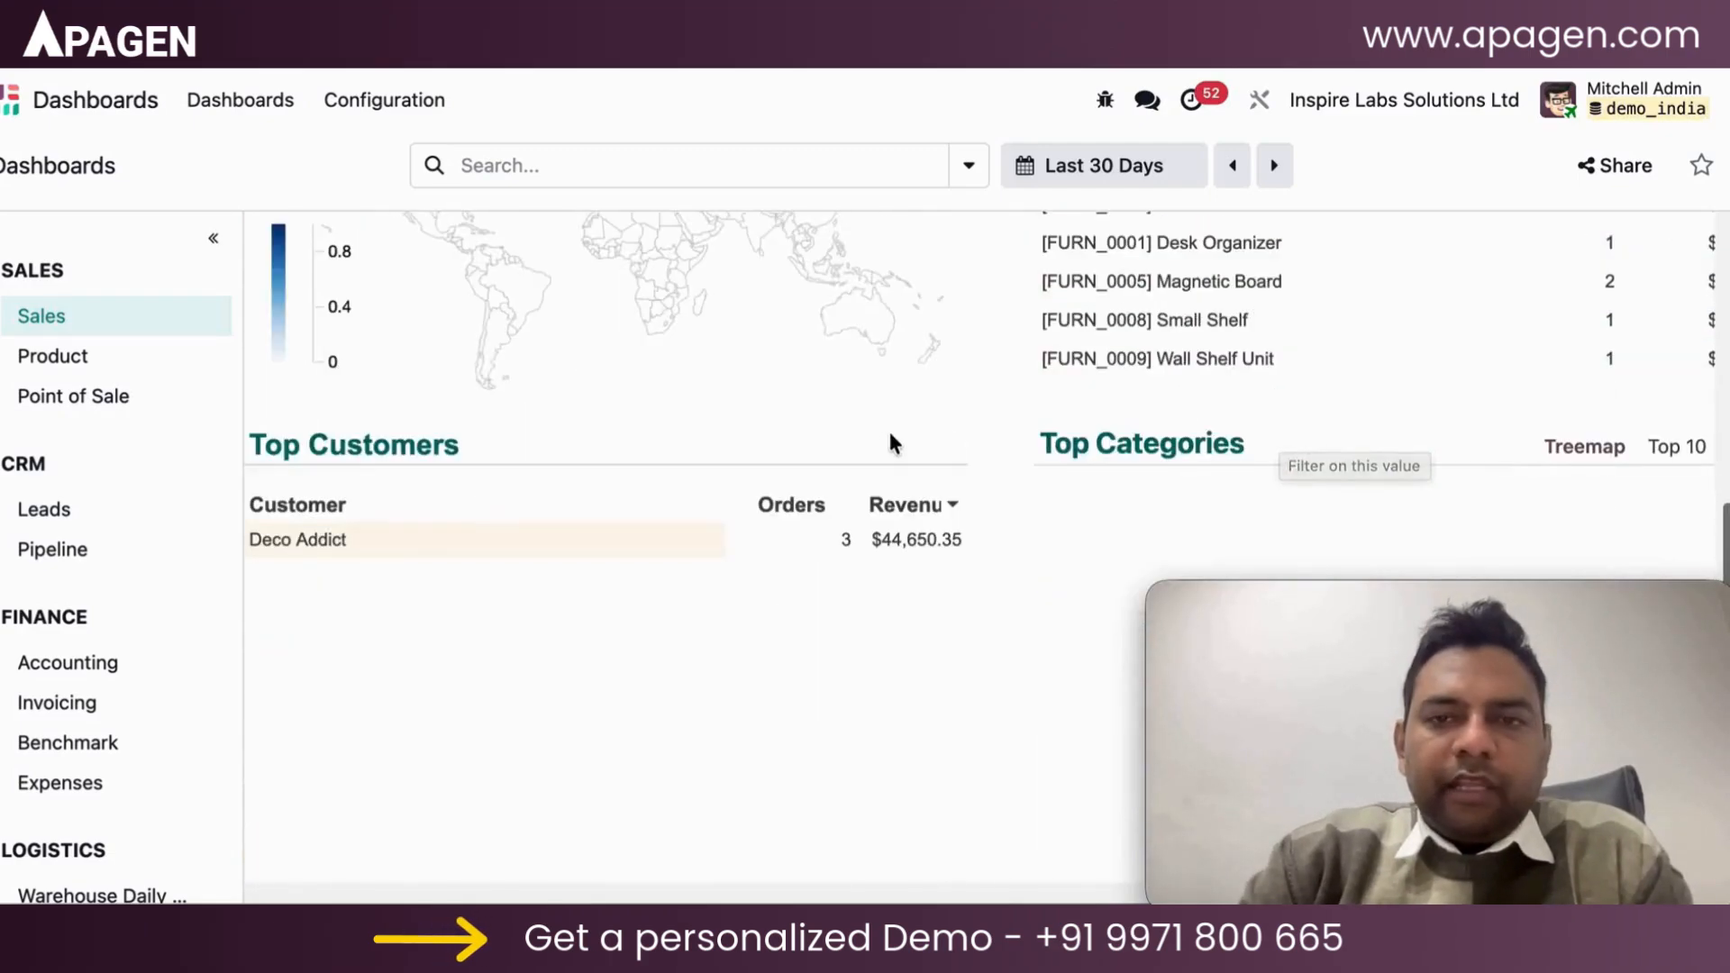
left_click(185, 358)
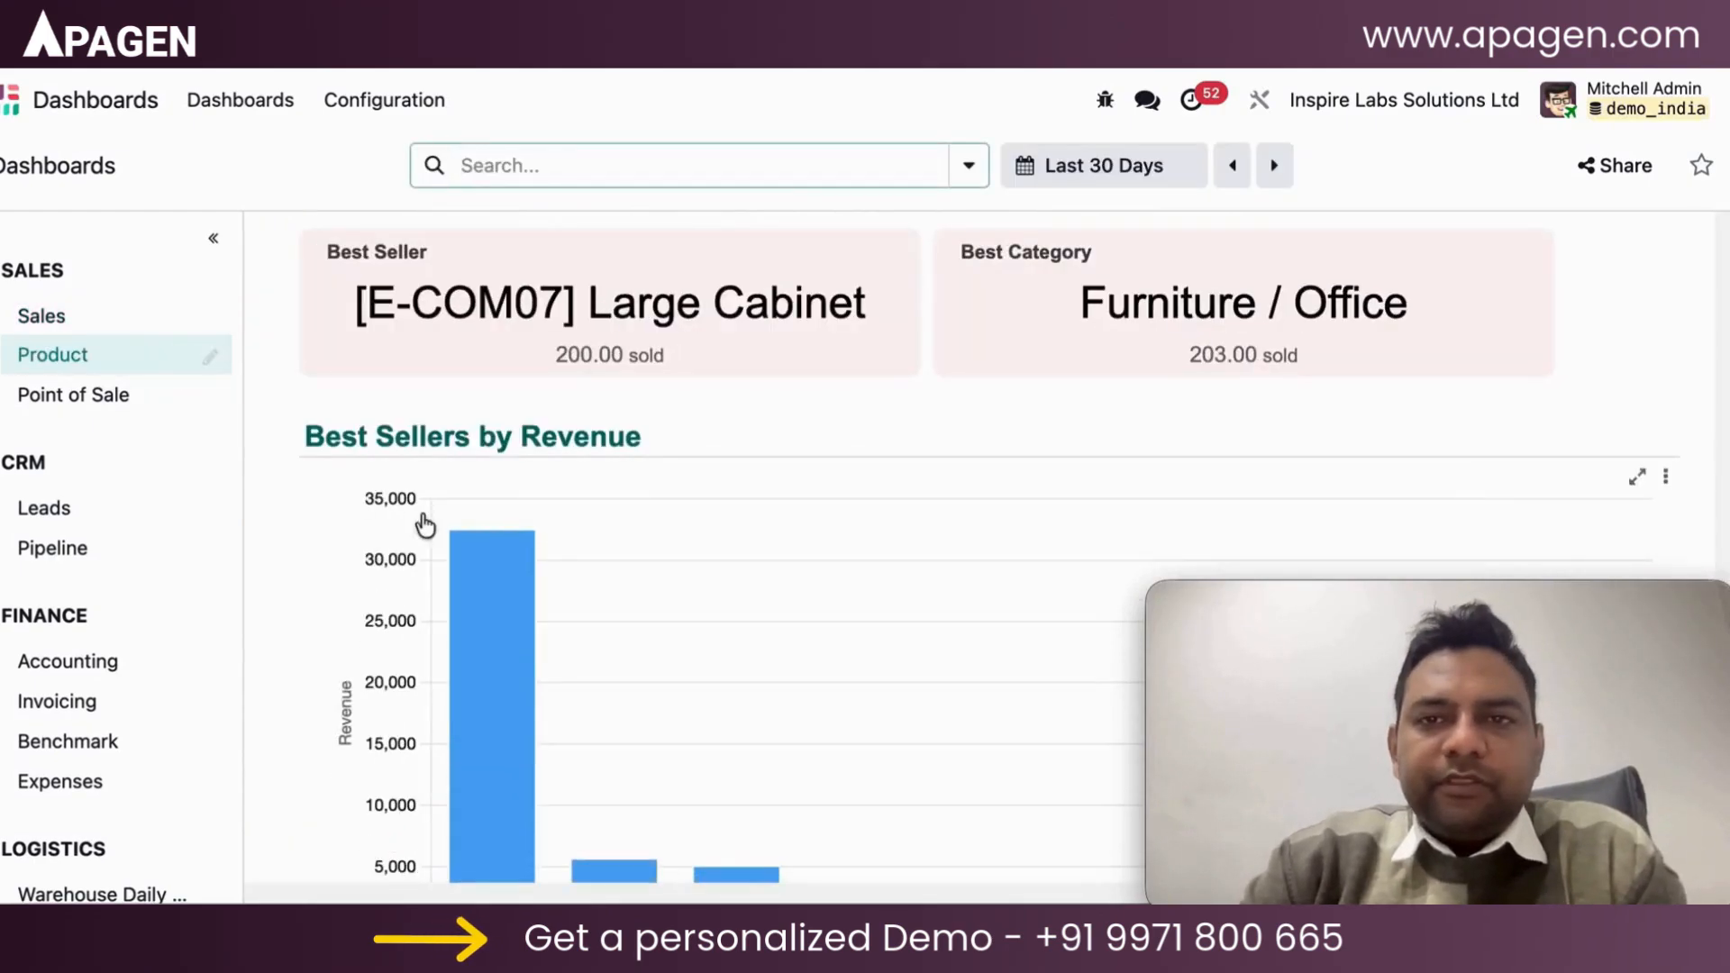
Step: Examine the Product dashboard's best sellers by revenue and by units sold, and its best-selling products and categories
scroll(791, 587, "down", 4)
scroll(791, 586, "up", 1)
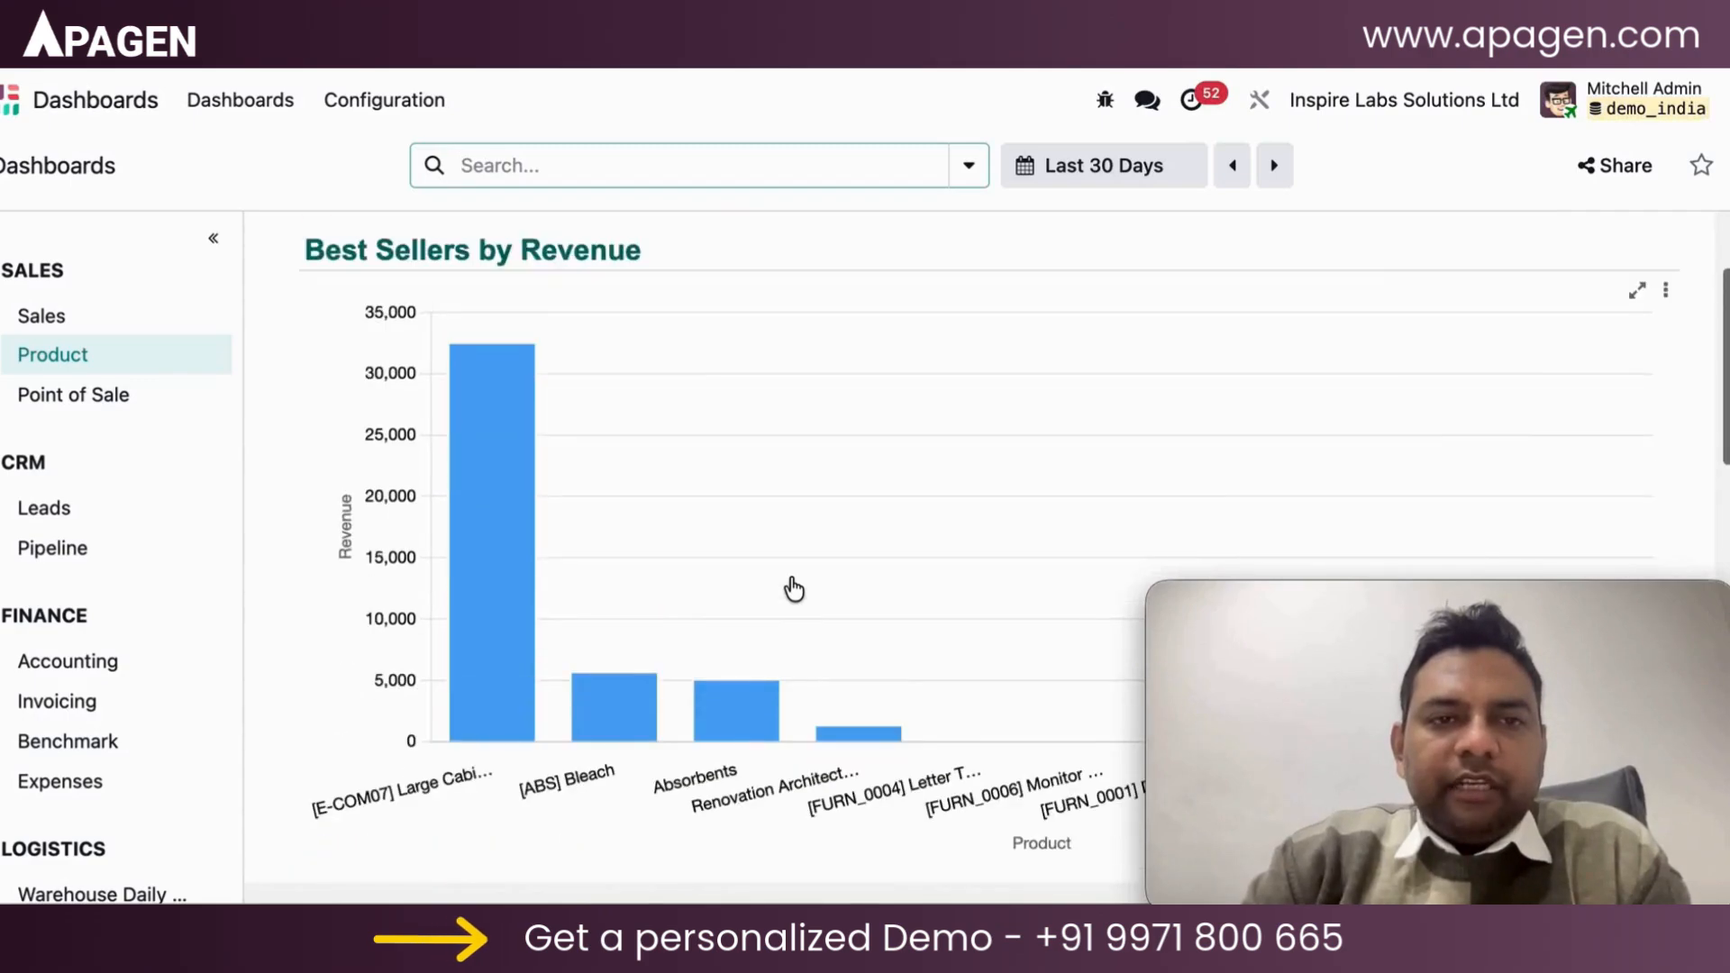
scroll(792, 584, "down", 10)
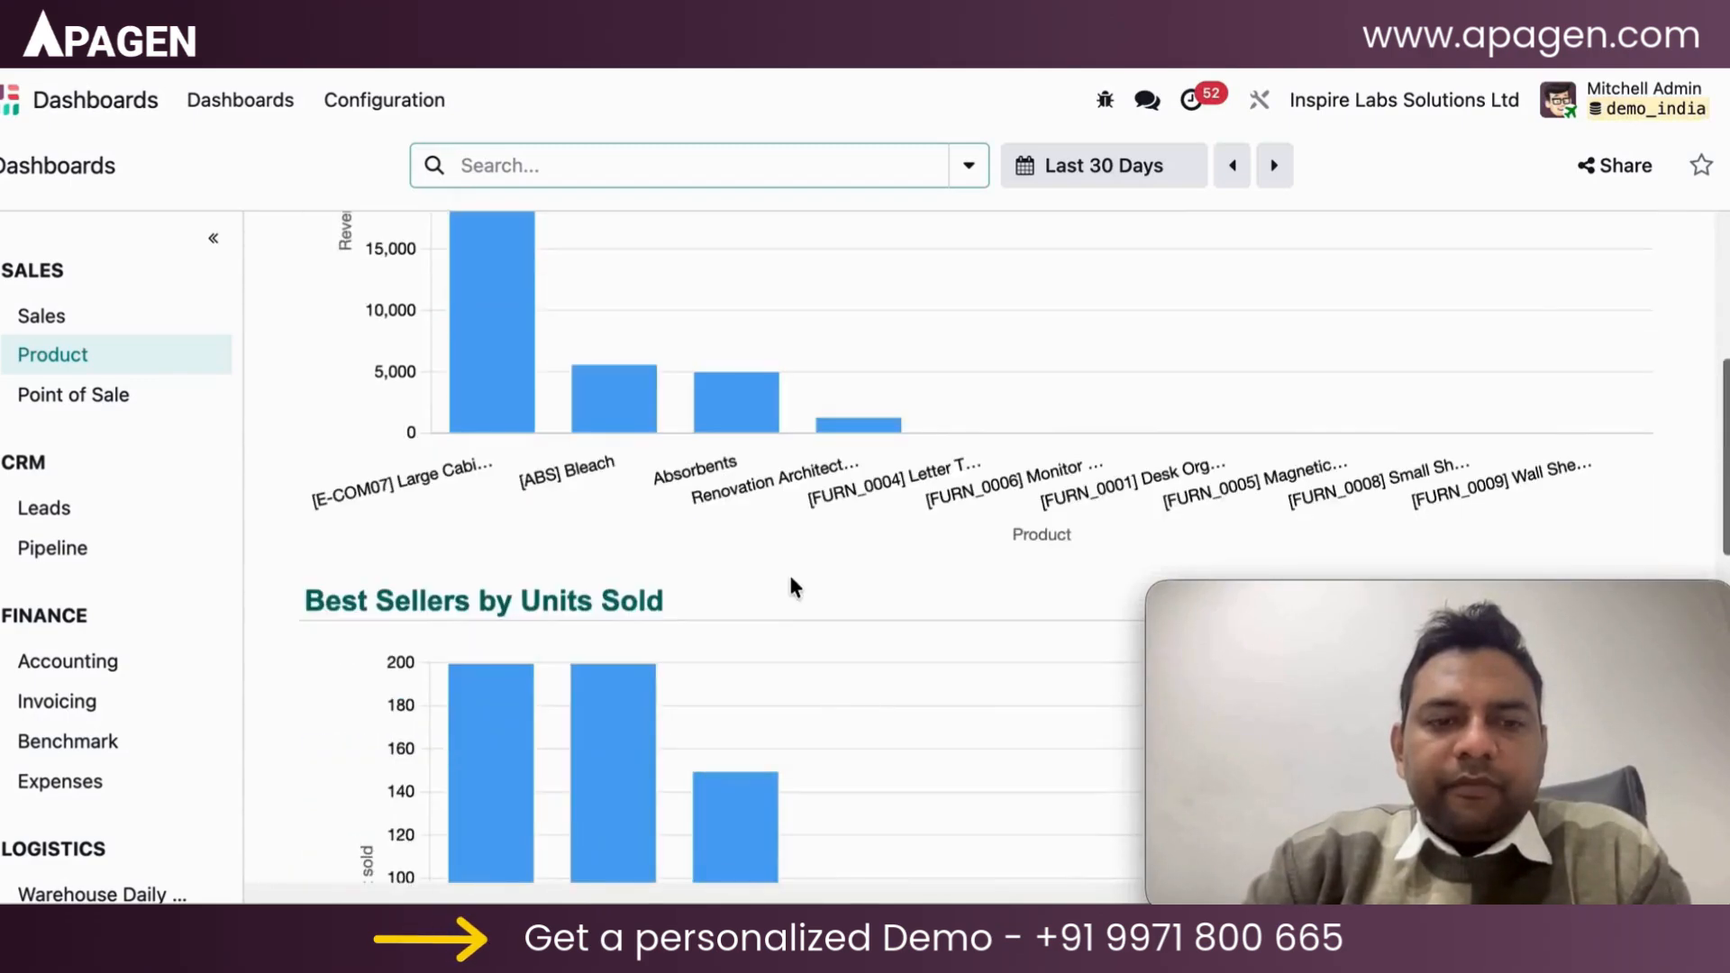
mouse_move(591, 365)
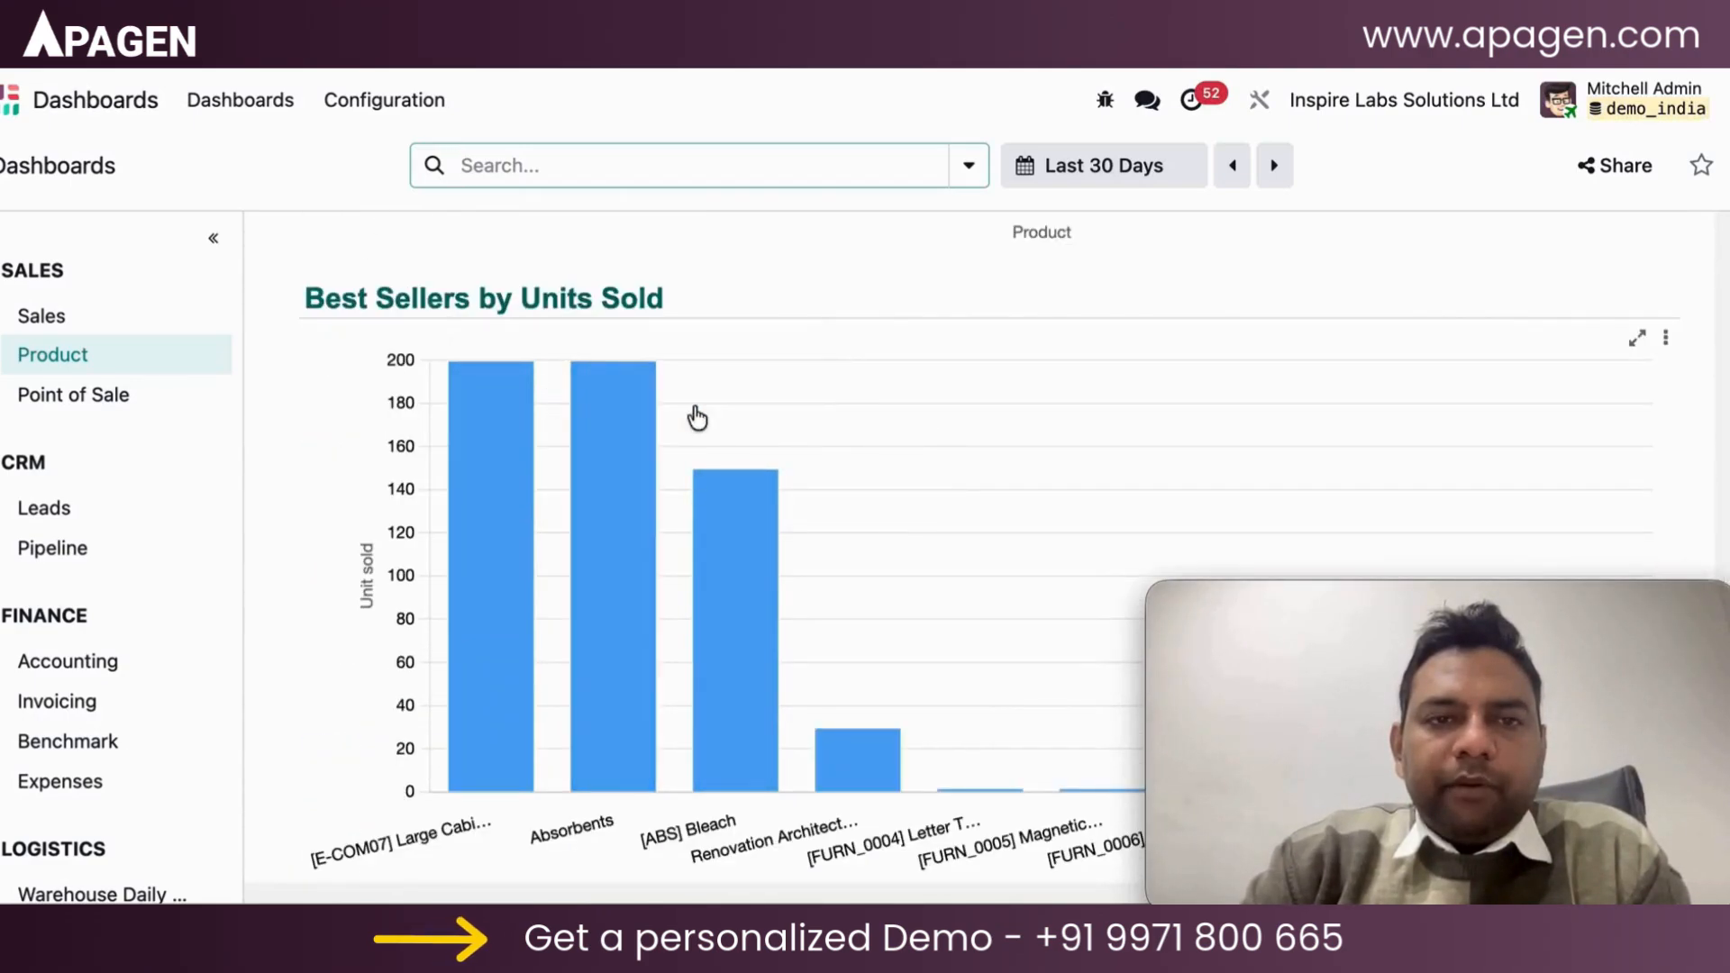
scroll(656, 414, "down", 6)
scroll(657, 415, "down", 5)
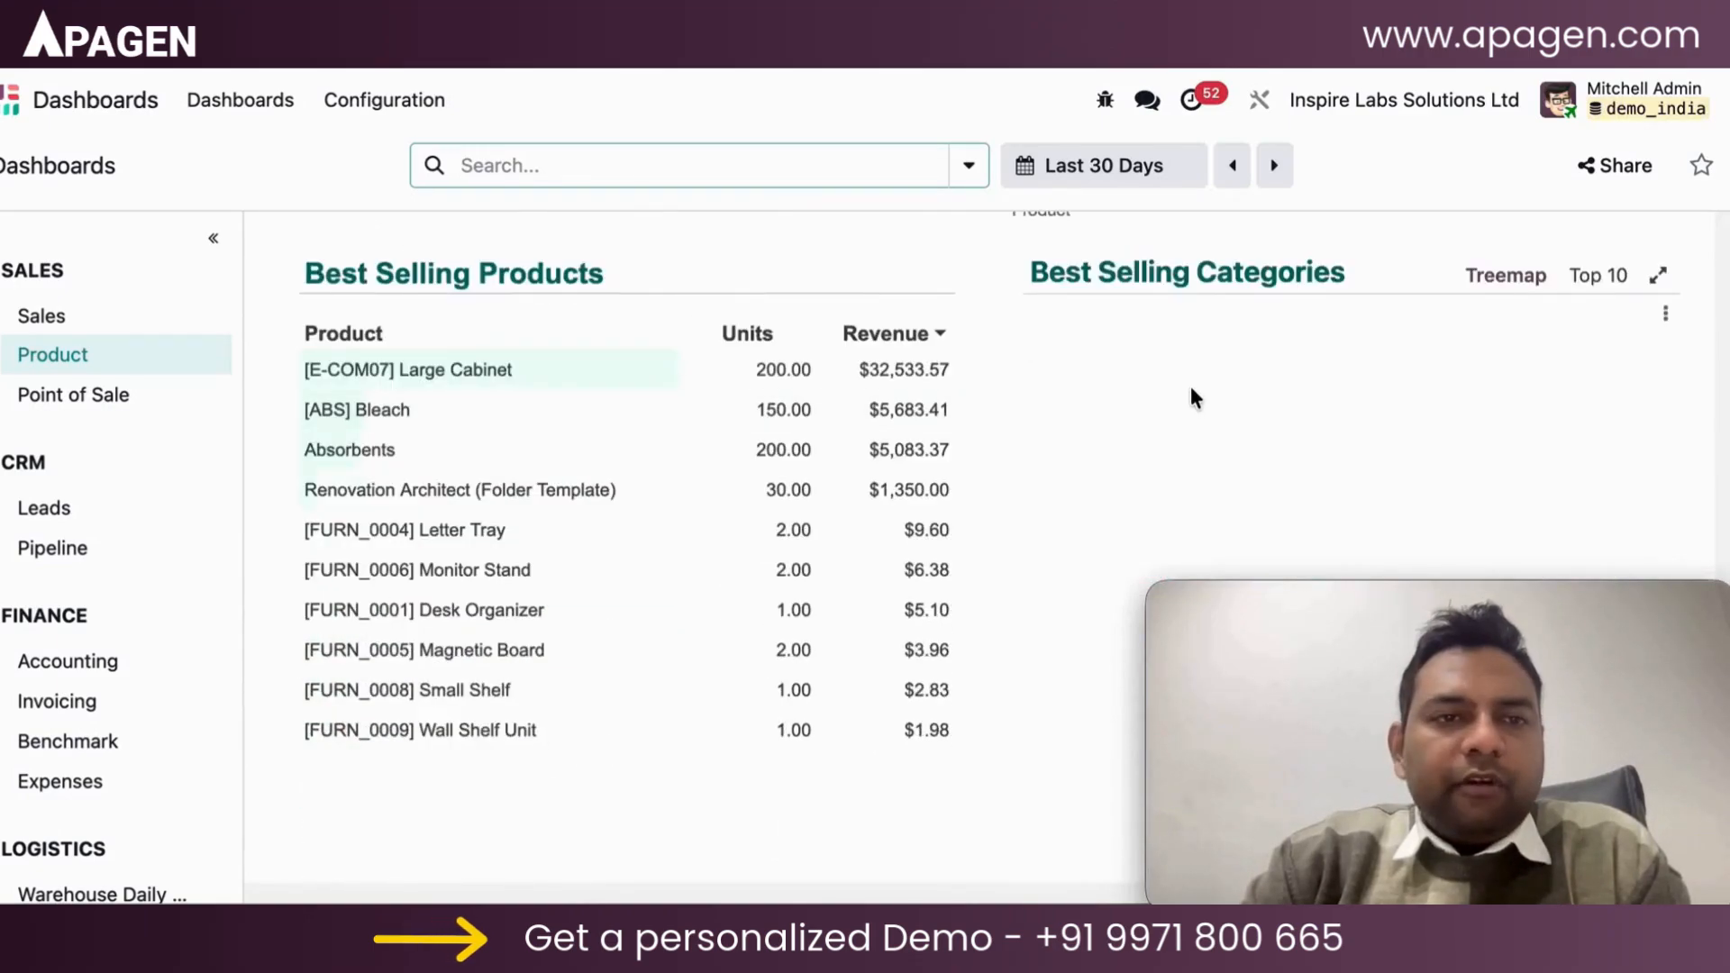
scroll(1191, 389, "down", 4)
scroll(186, 522, "down", 5)
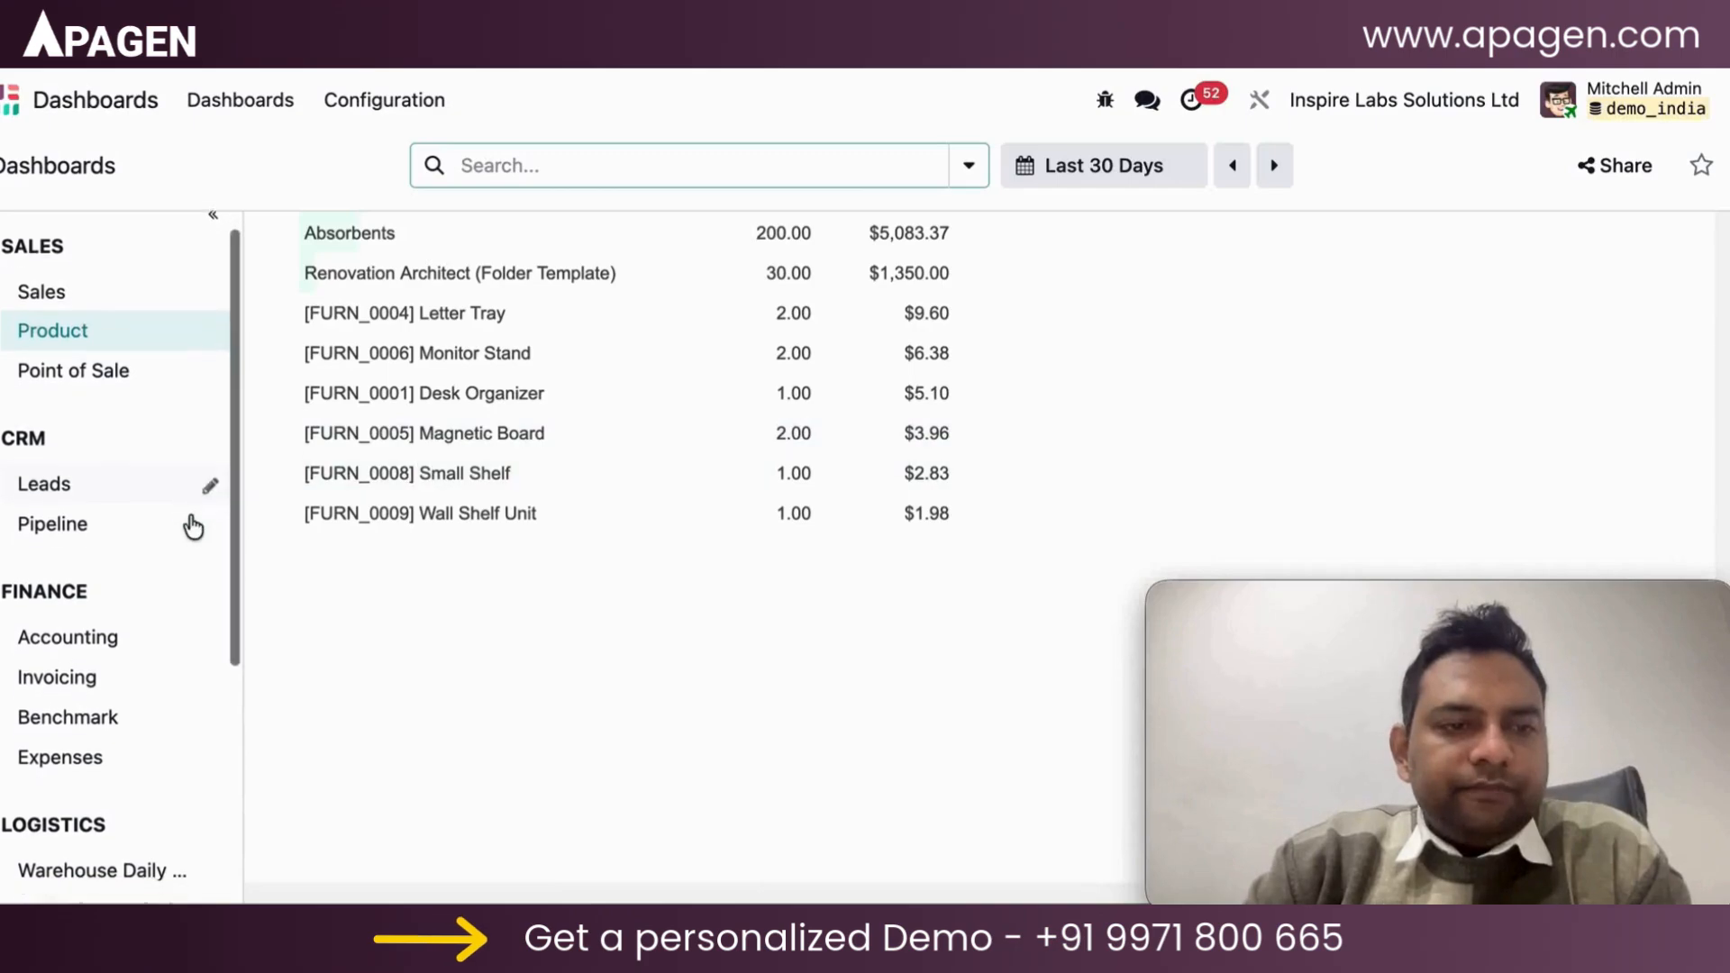
Step: Open the Invoicing dashboard and review its monthly invoiced amounts, top invoices, countries, categories, products and salespeople
left_click(149, 391)
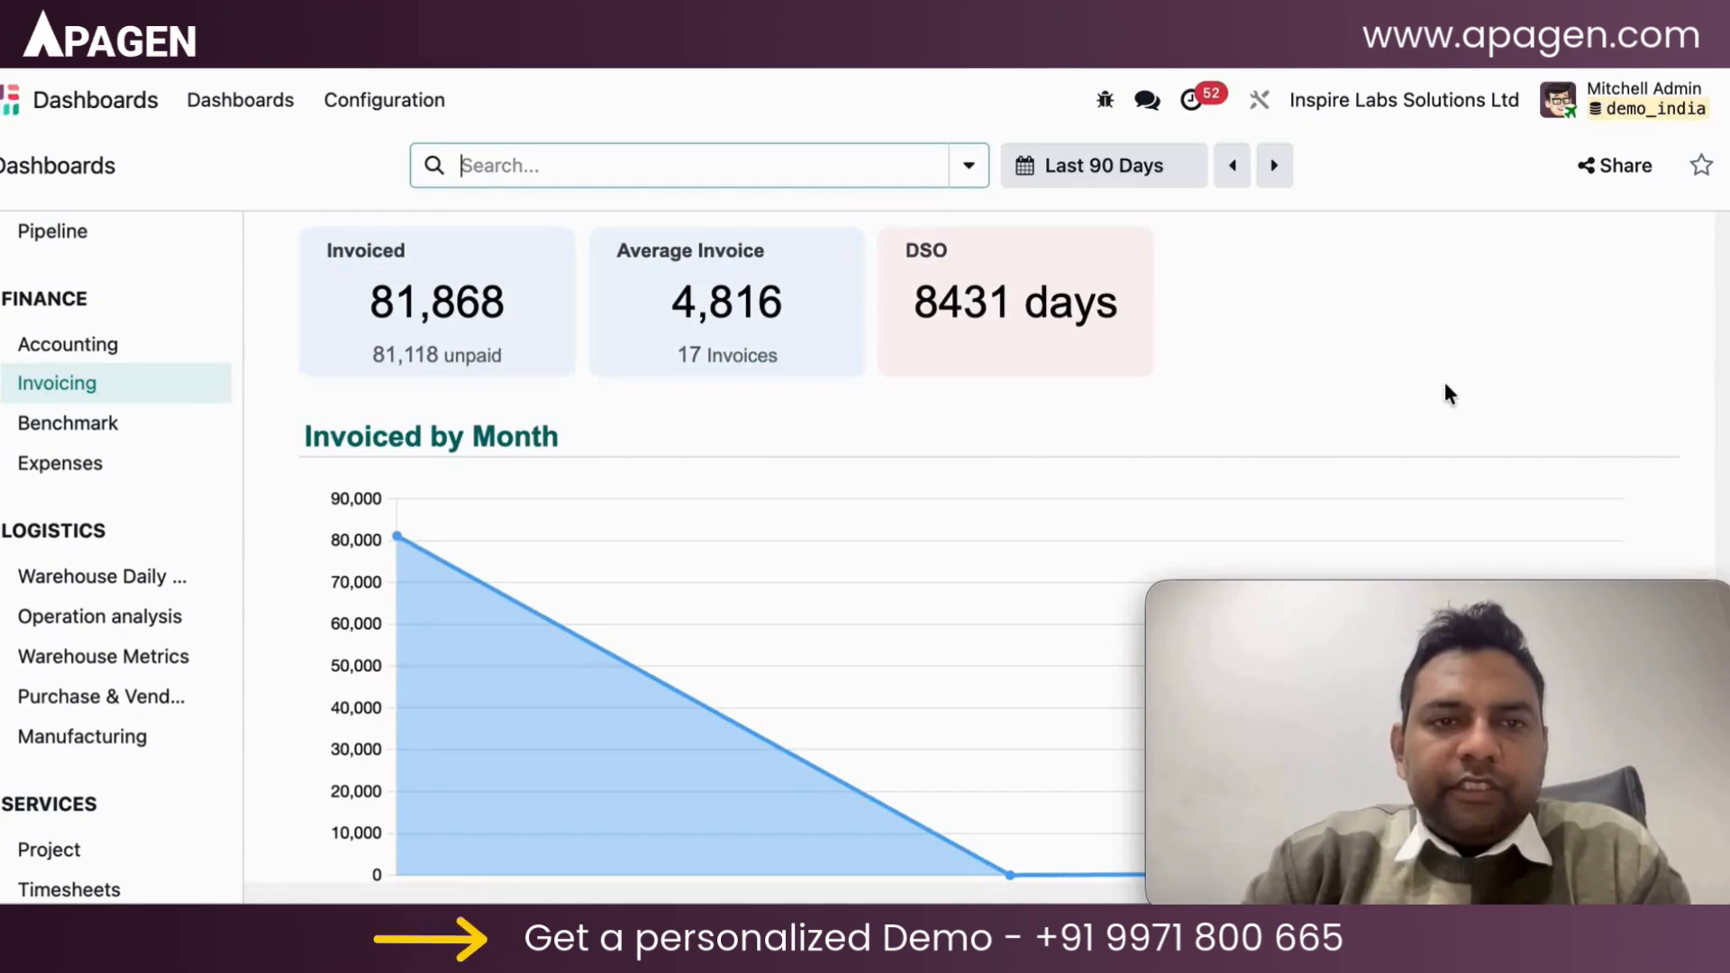
scroll(749, 410, "down", 2)
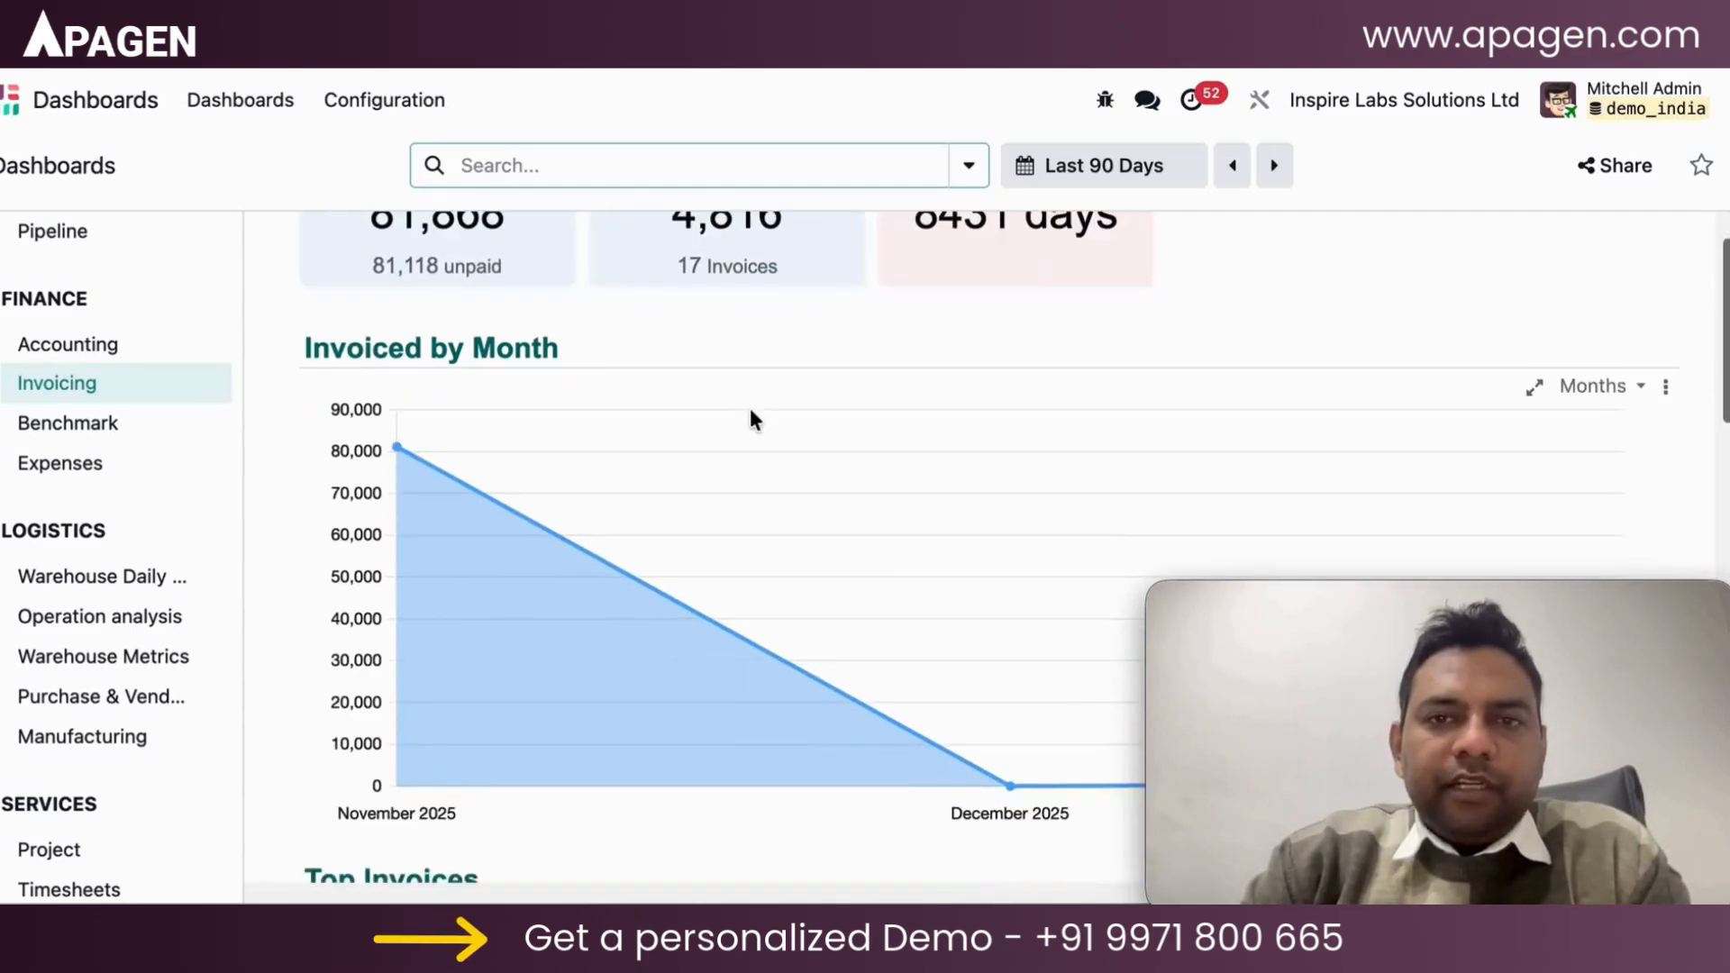
scroll(749, 409, "up", 1)
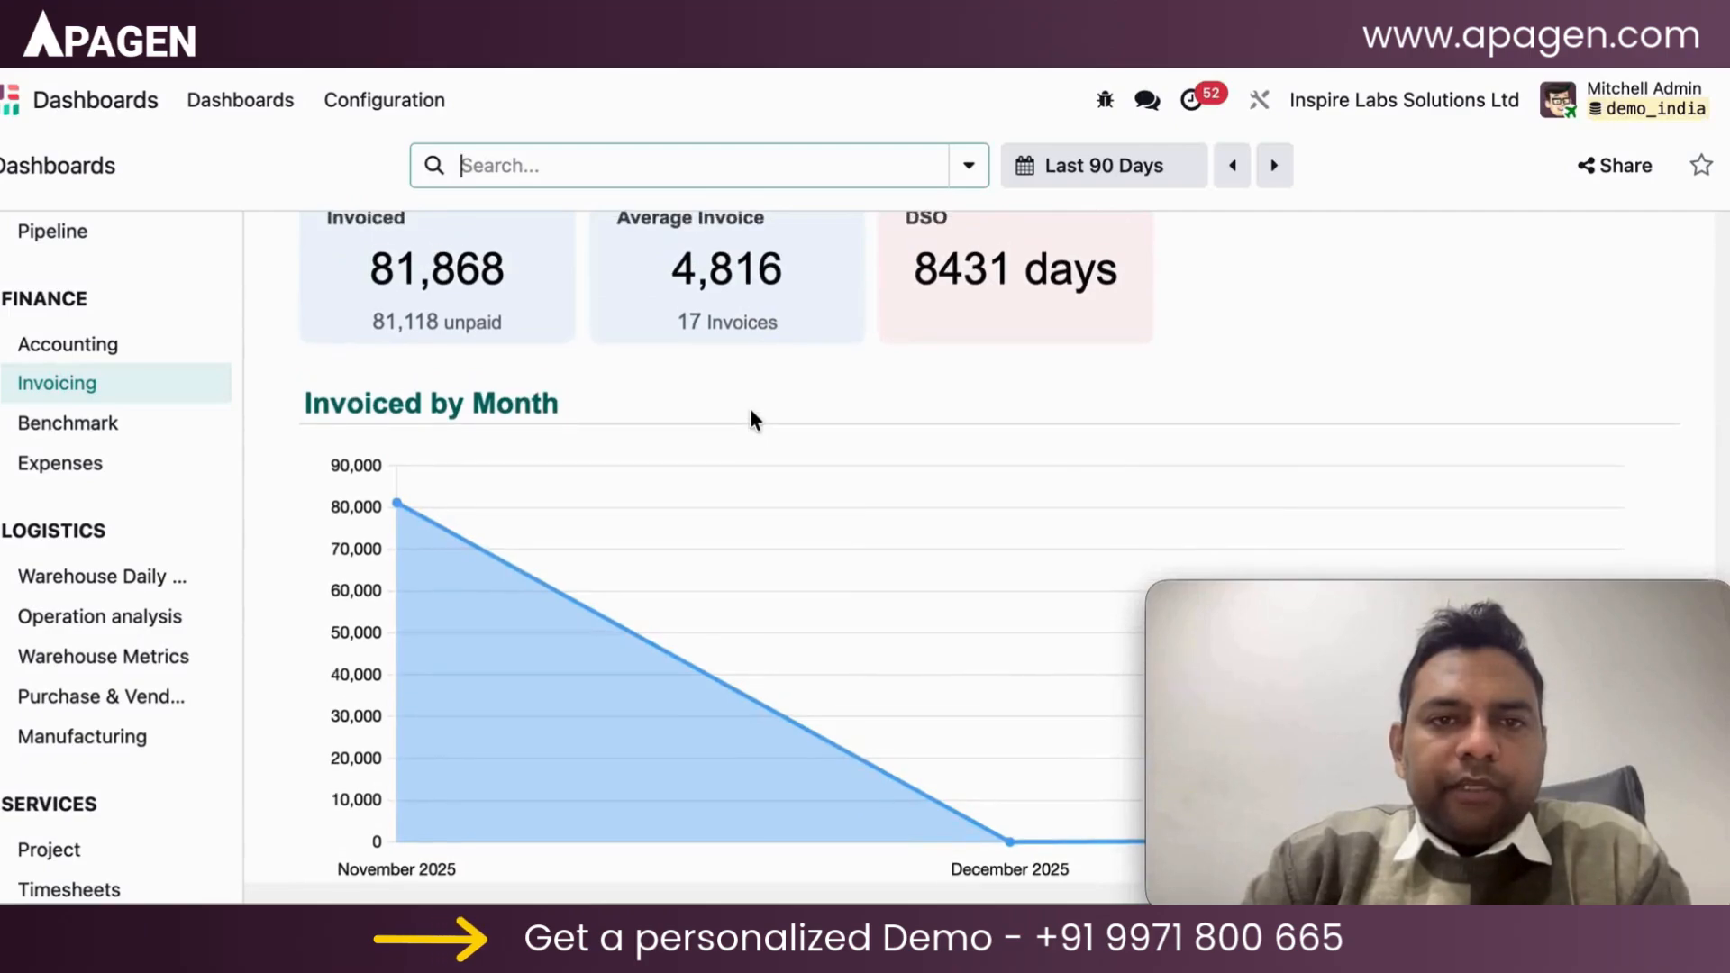
scroll(751, 411, "down", 5)
scroll(751, 415, "down", 2)
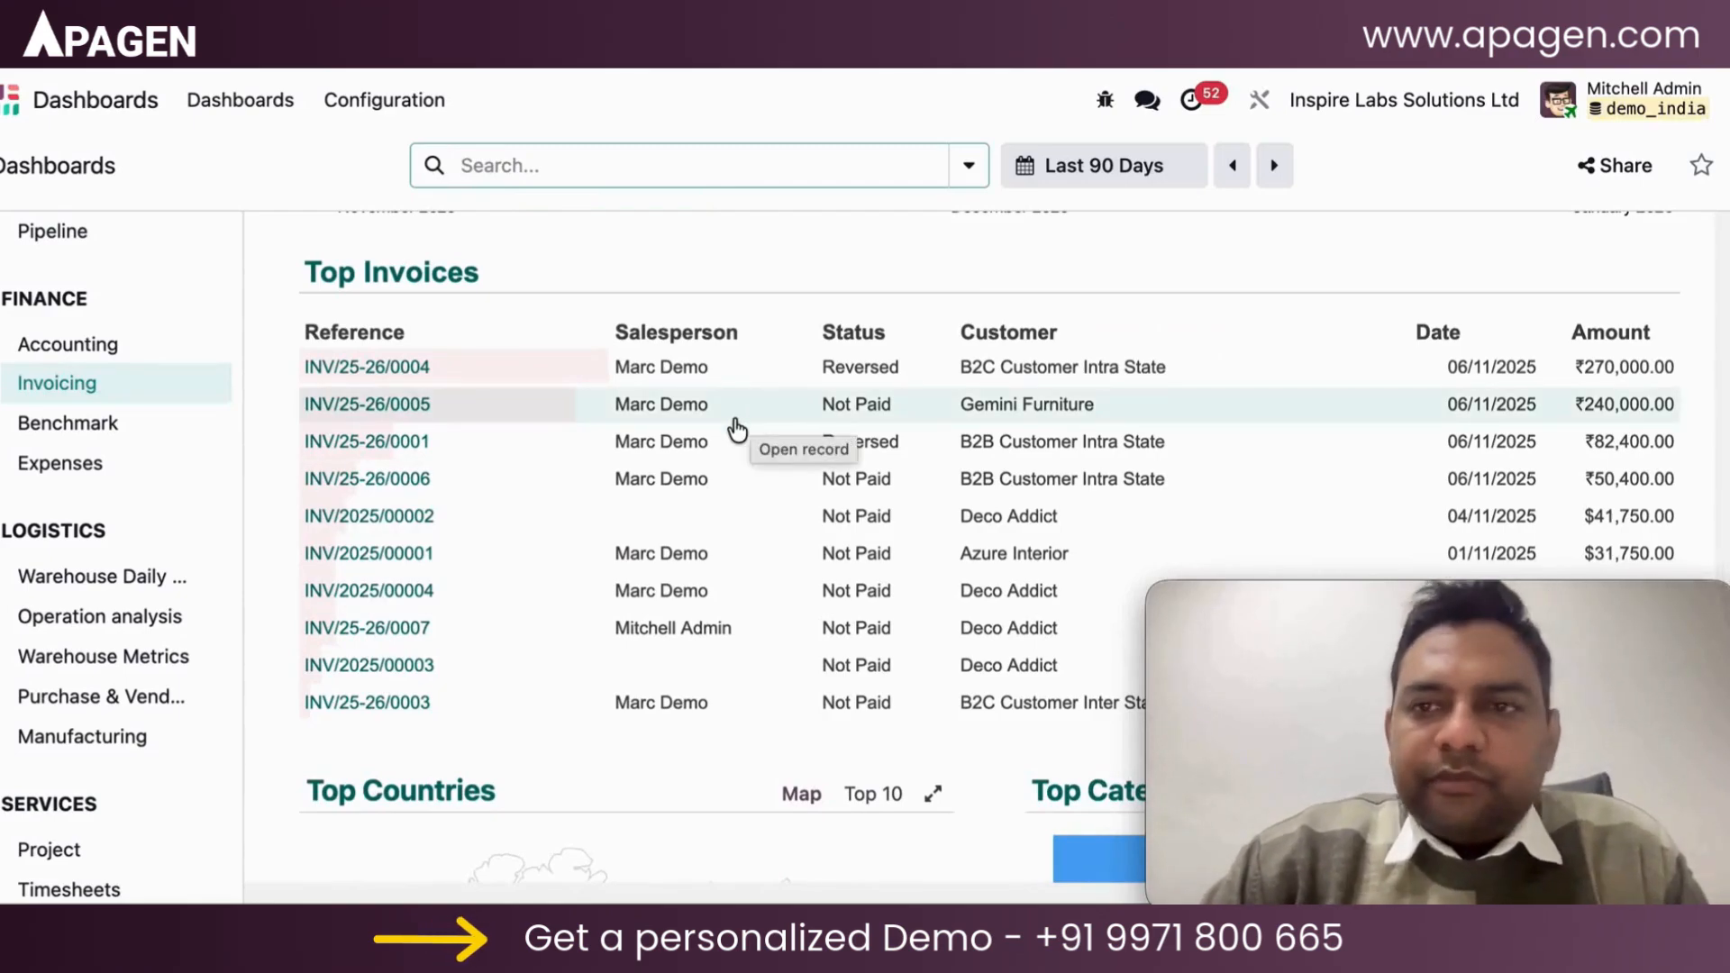
scroll(737, 431, "down", 8)
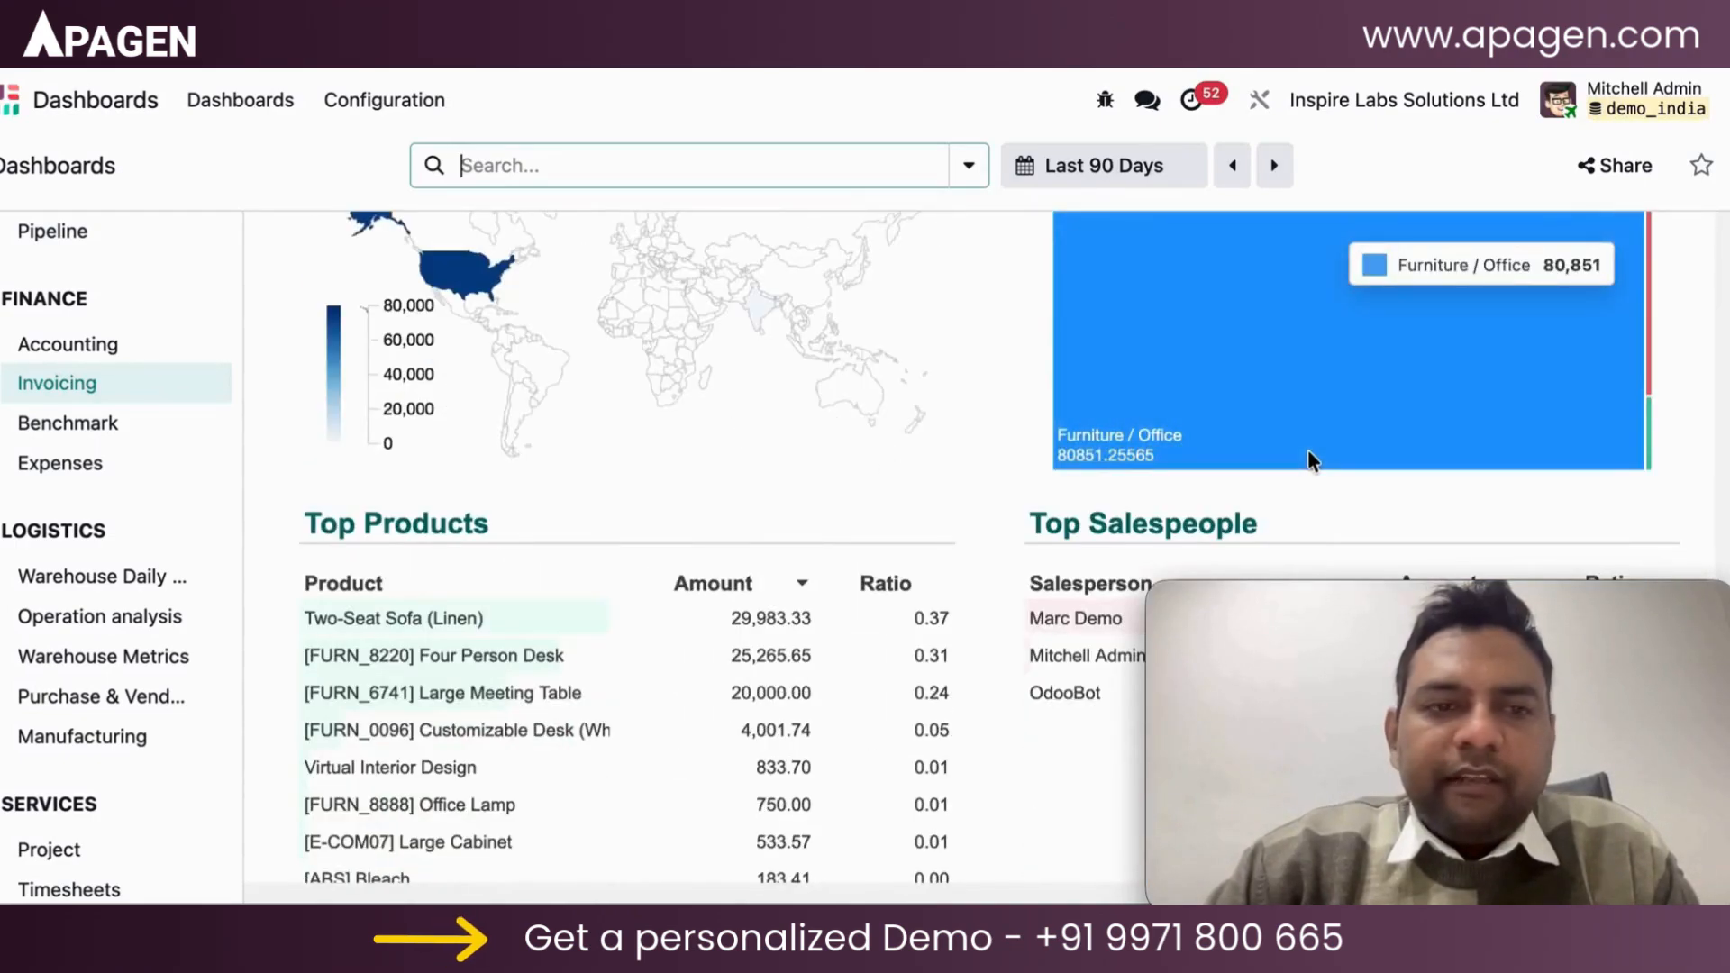
scroll(996, 512, "down", 3)
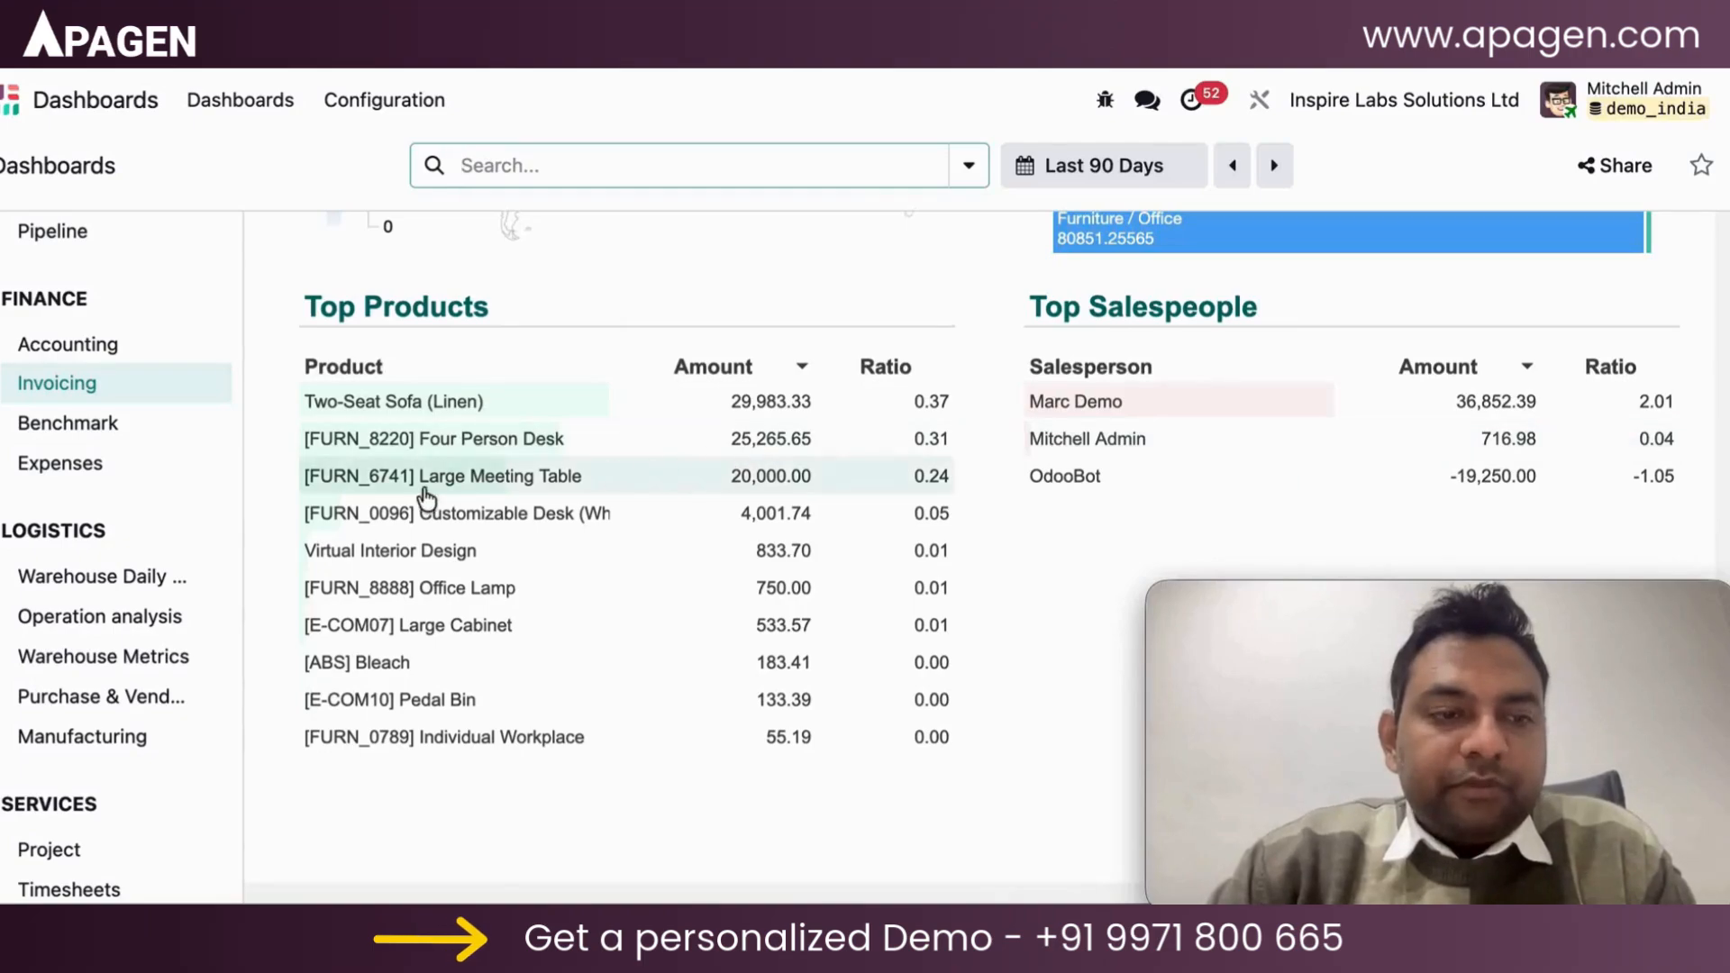
Step: Review the Warehouse Metrics dashboard and the daily warehouse dashboard's late and open transfers, and return to the apps overview
left_click(147, 655)
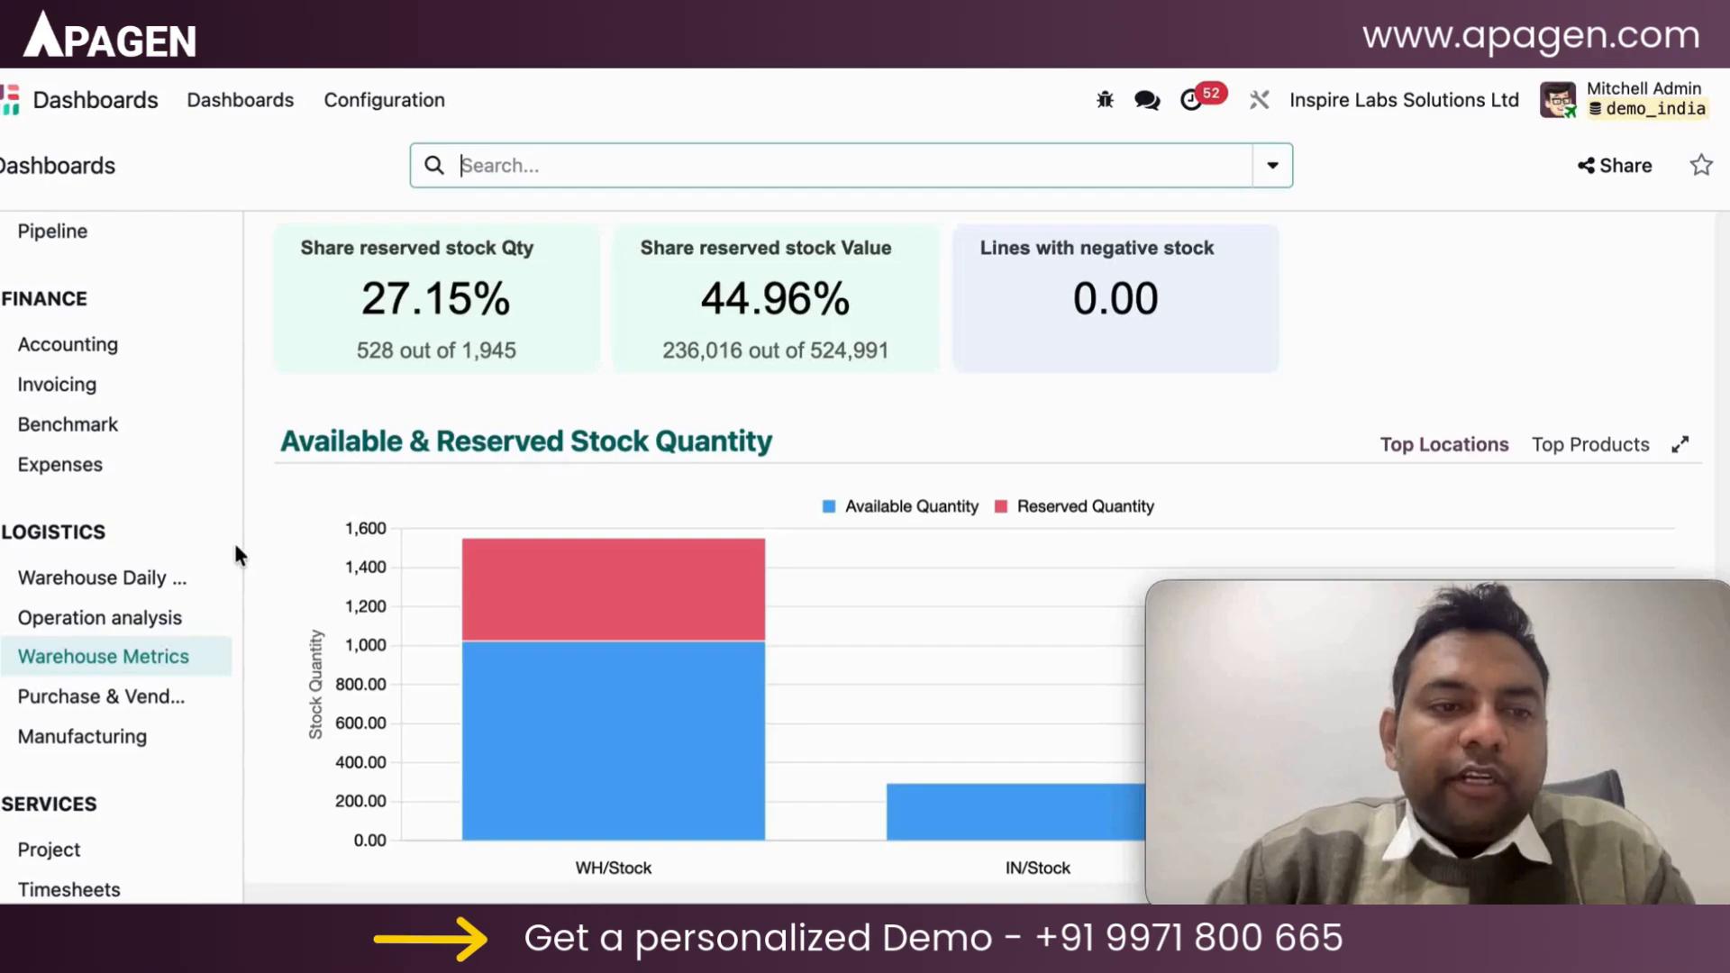
left_click(183, 578)
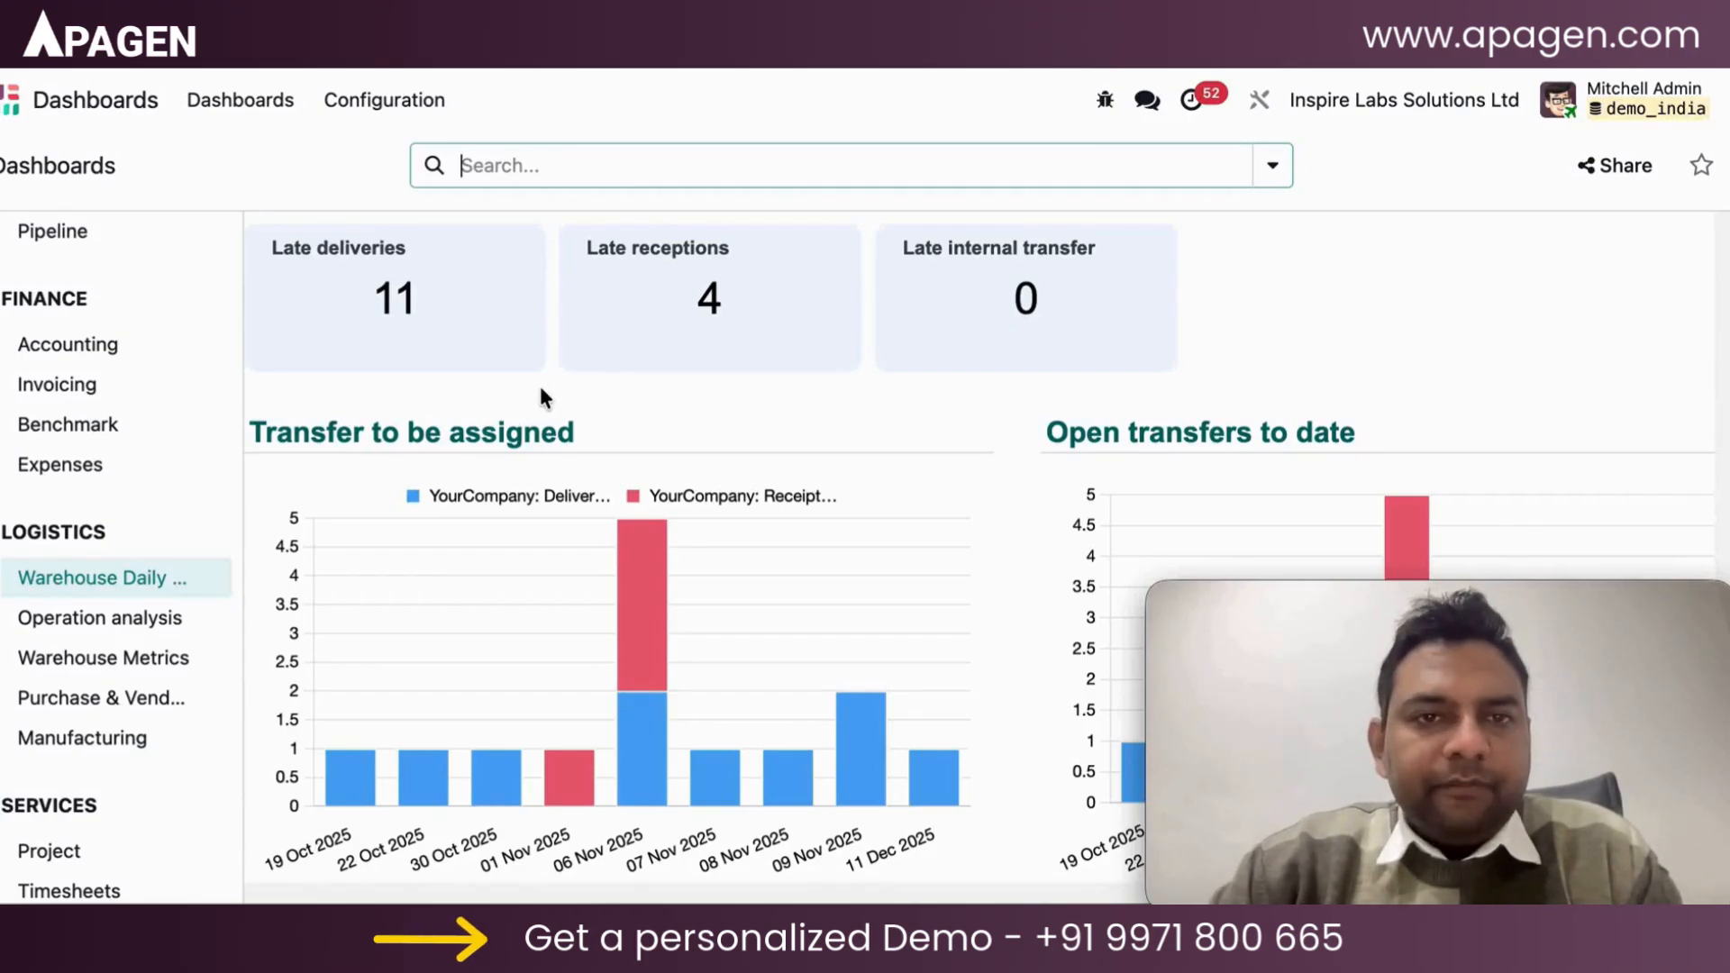
scroll(543, 396, "down", 10)
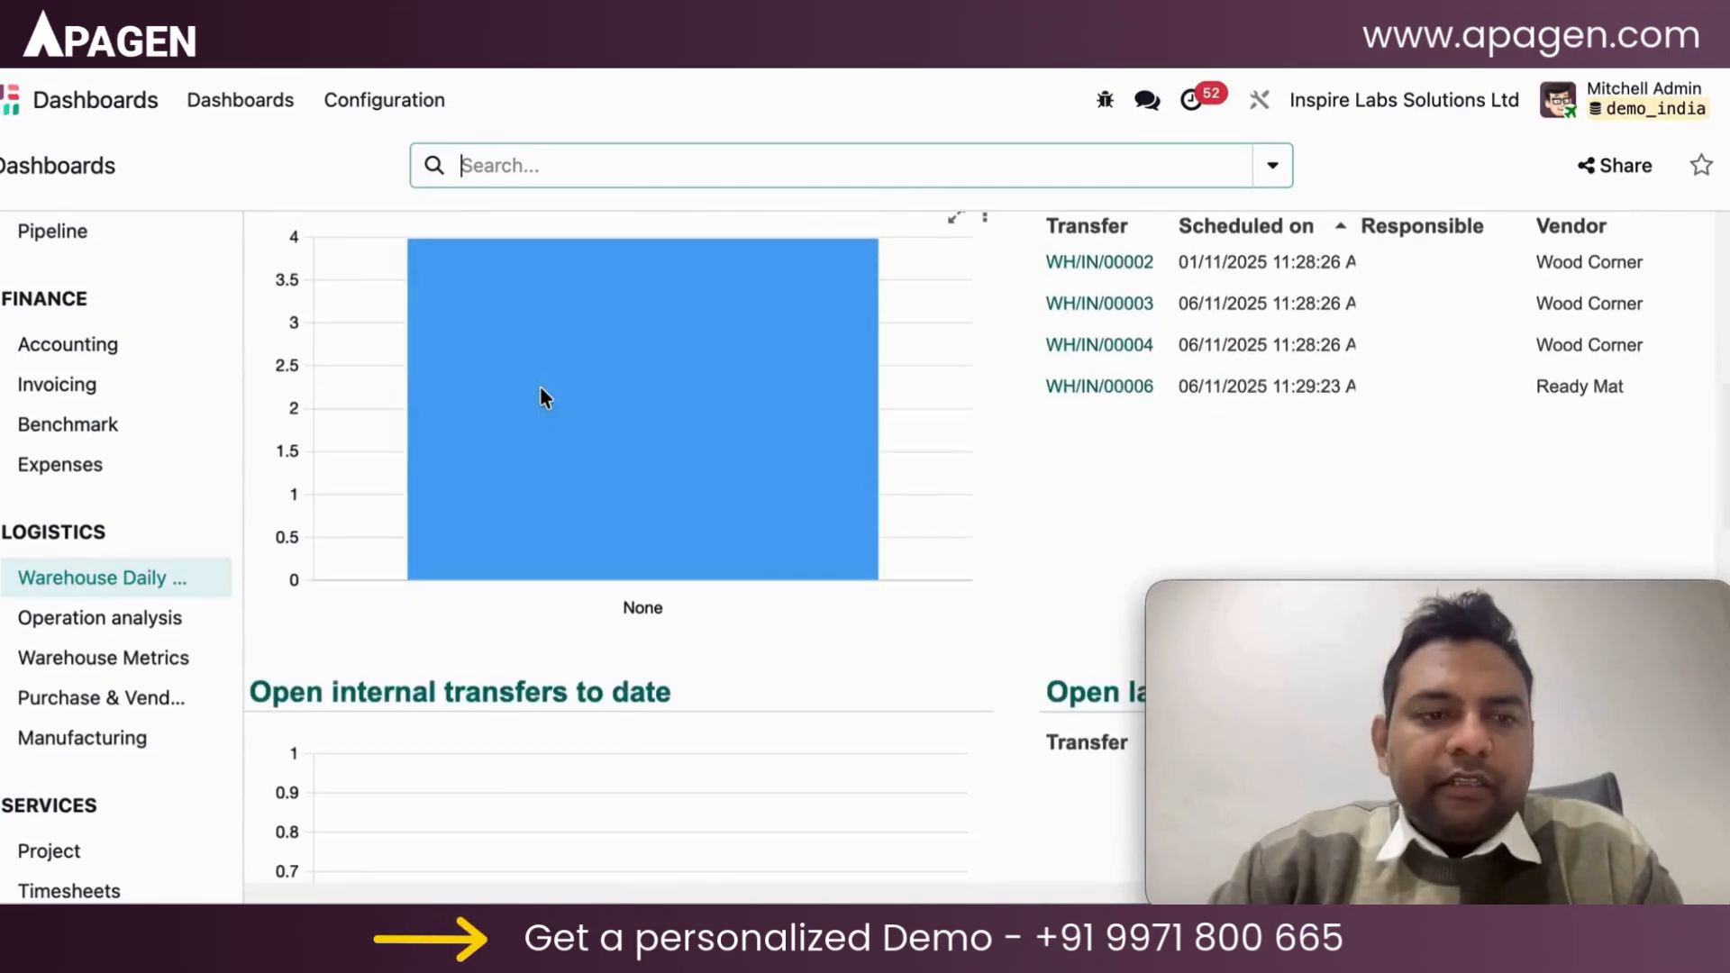
scroll(538, 386, "down", 1)
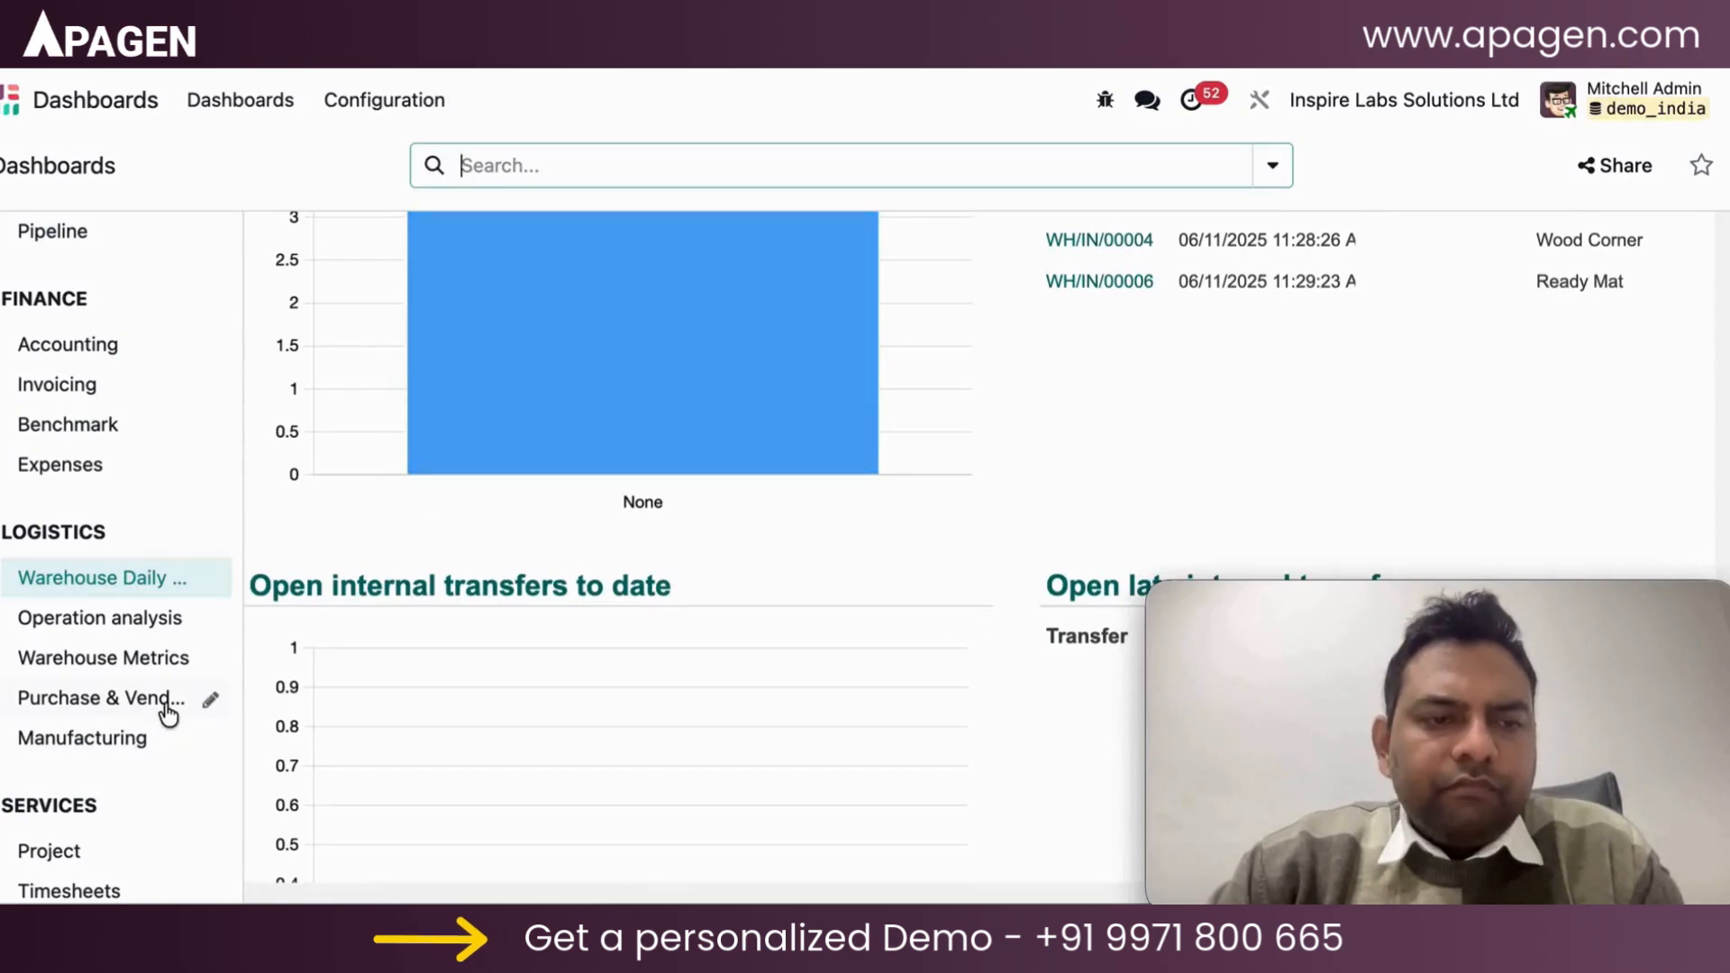
left_click(11, 99)
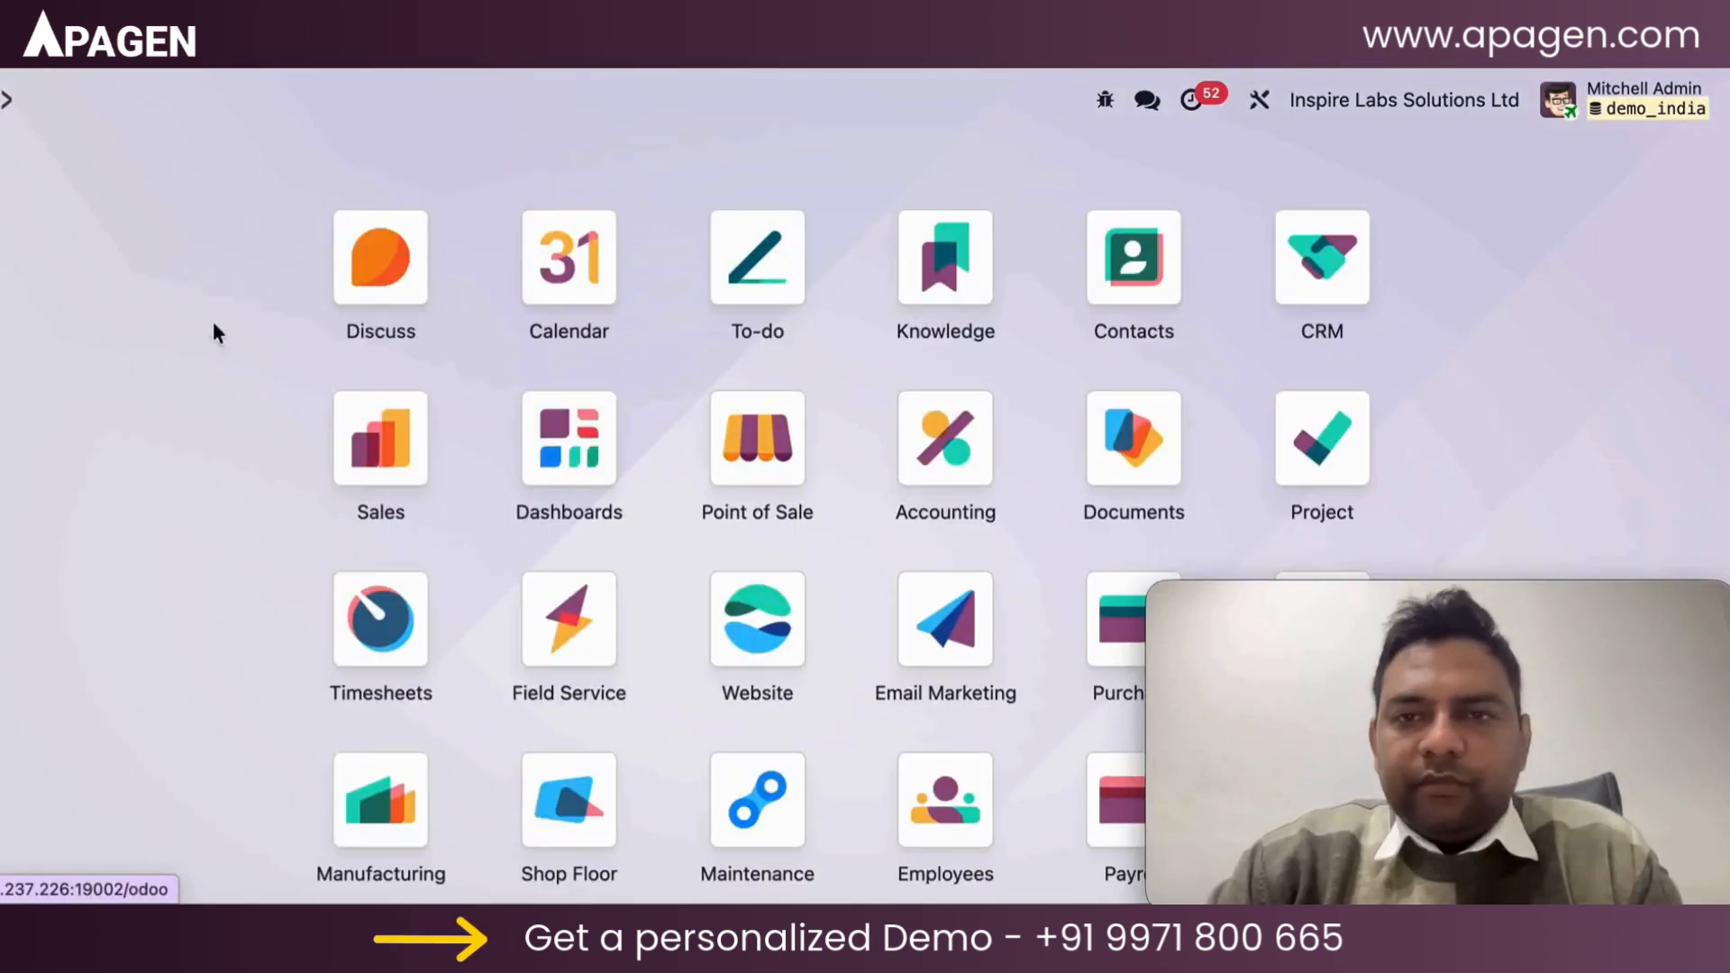